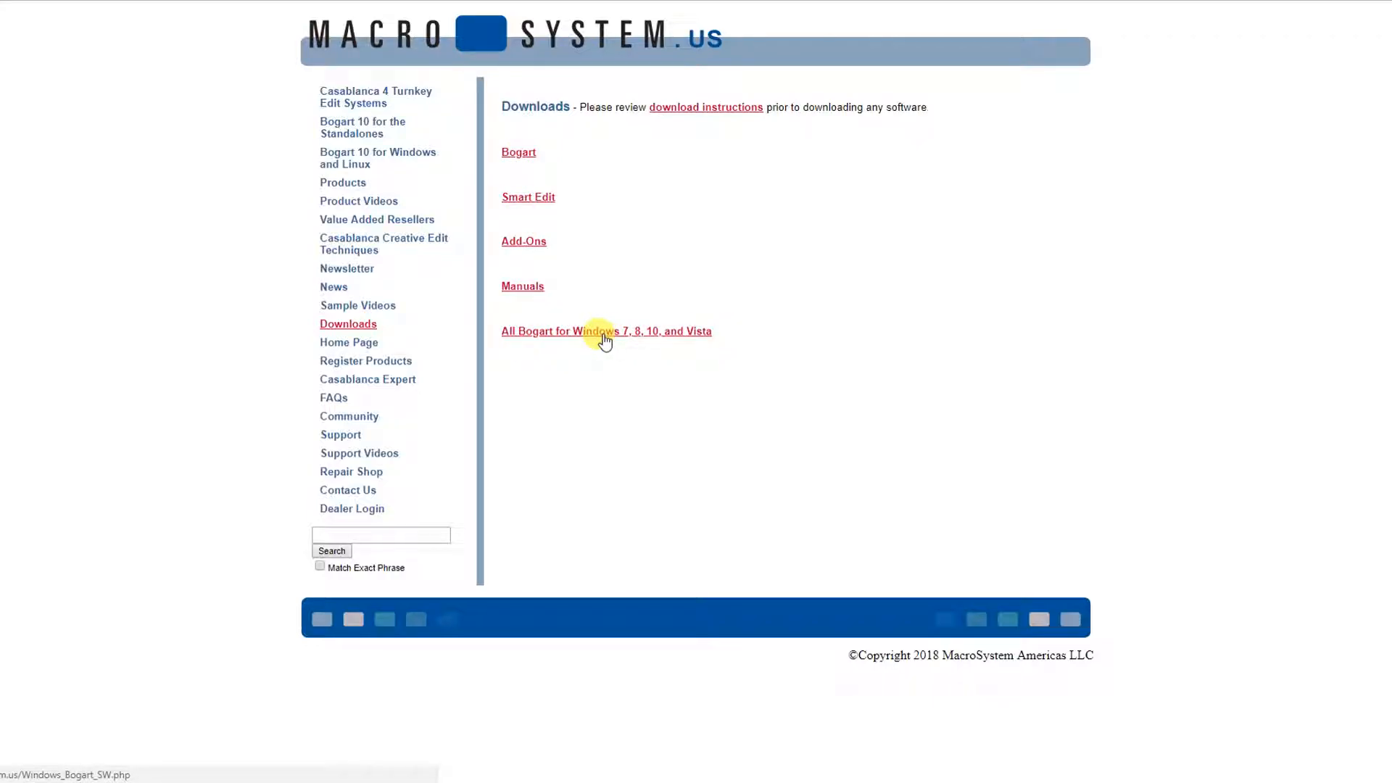
Step: Download the paid Bogart installer zip from the Bogart Windows 10 with Arabesk 7 page
left_click(602, 333)
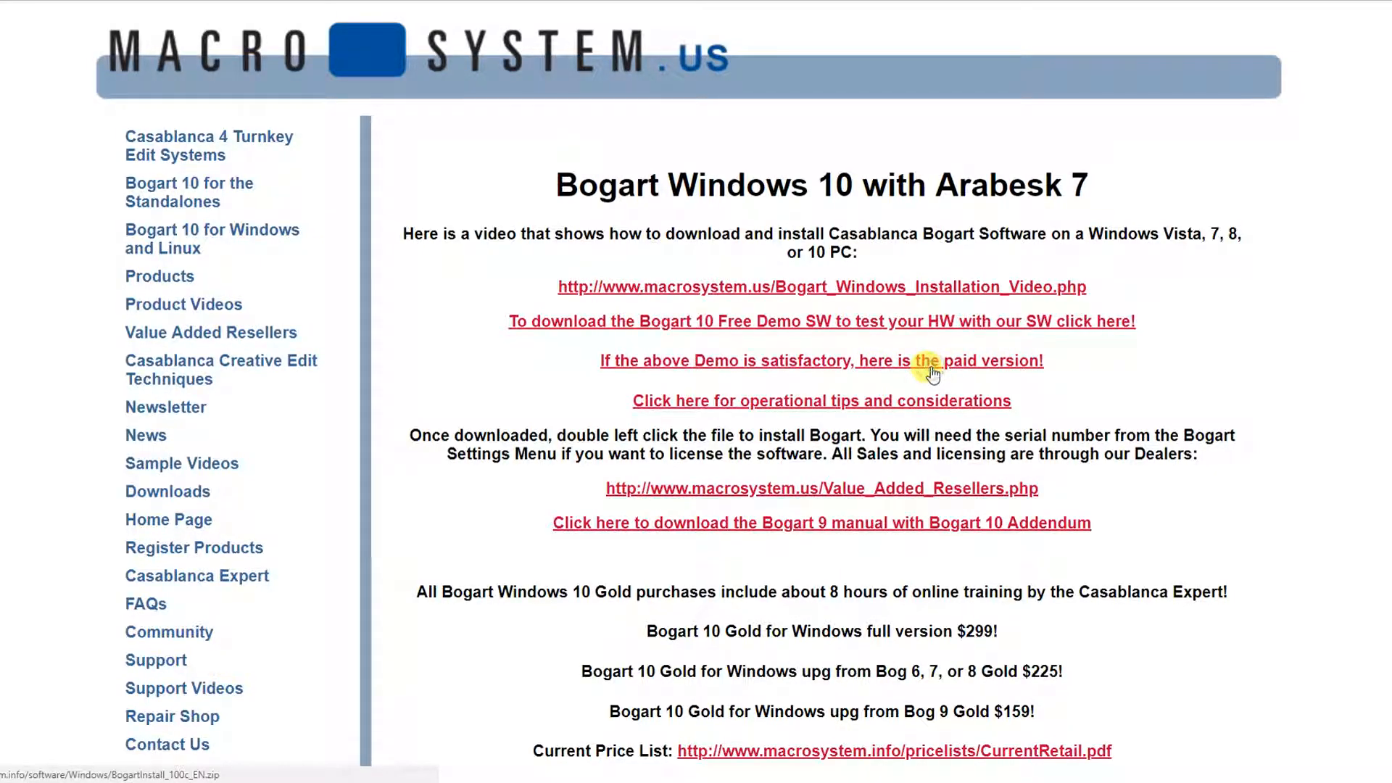
left_click(932, 373)
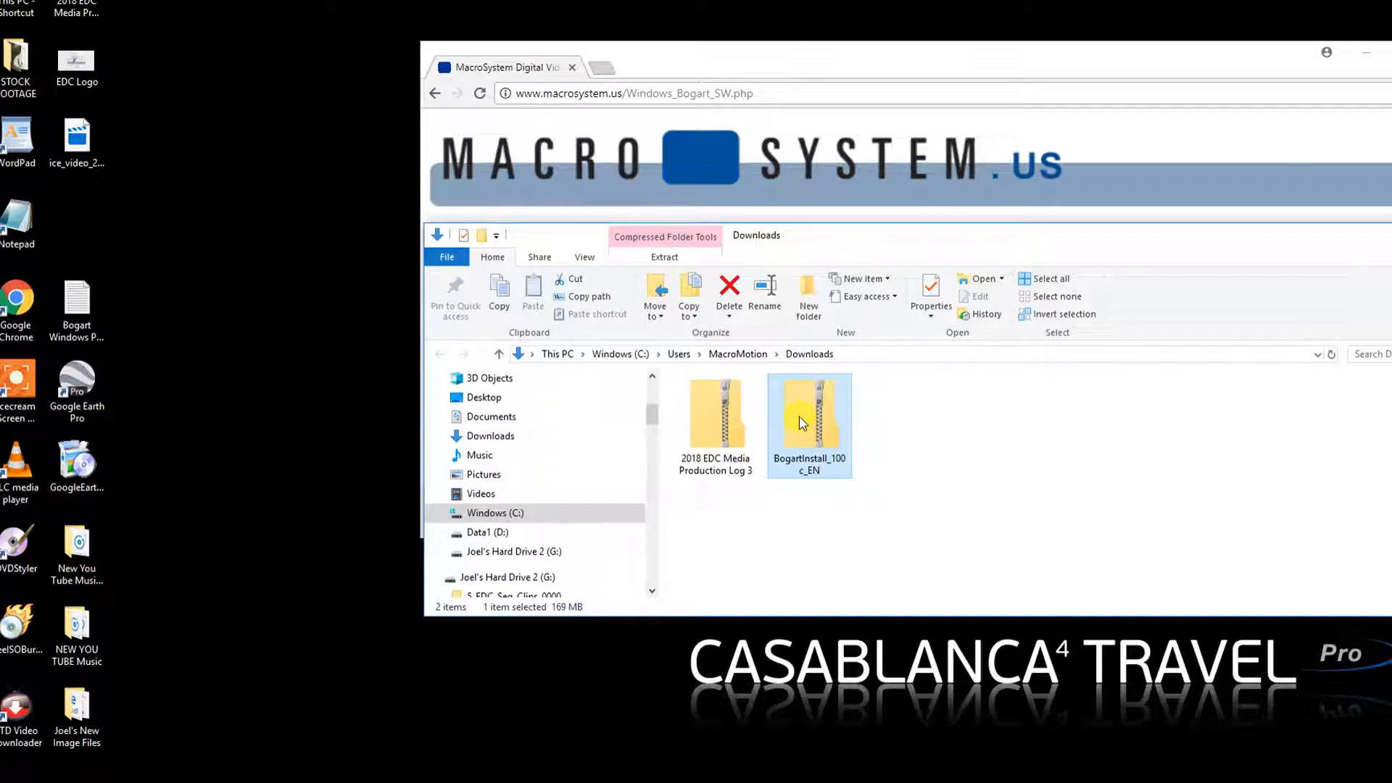
Step: Move the BogartInstall zip to the desktop, open it, and run the BogartInstall_100c_EN package
left_click_drag(801, 422, 246, 286)
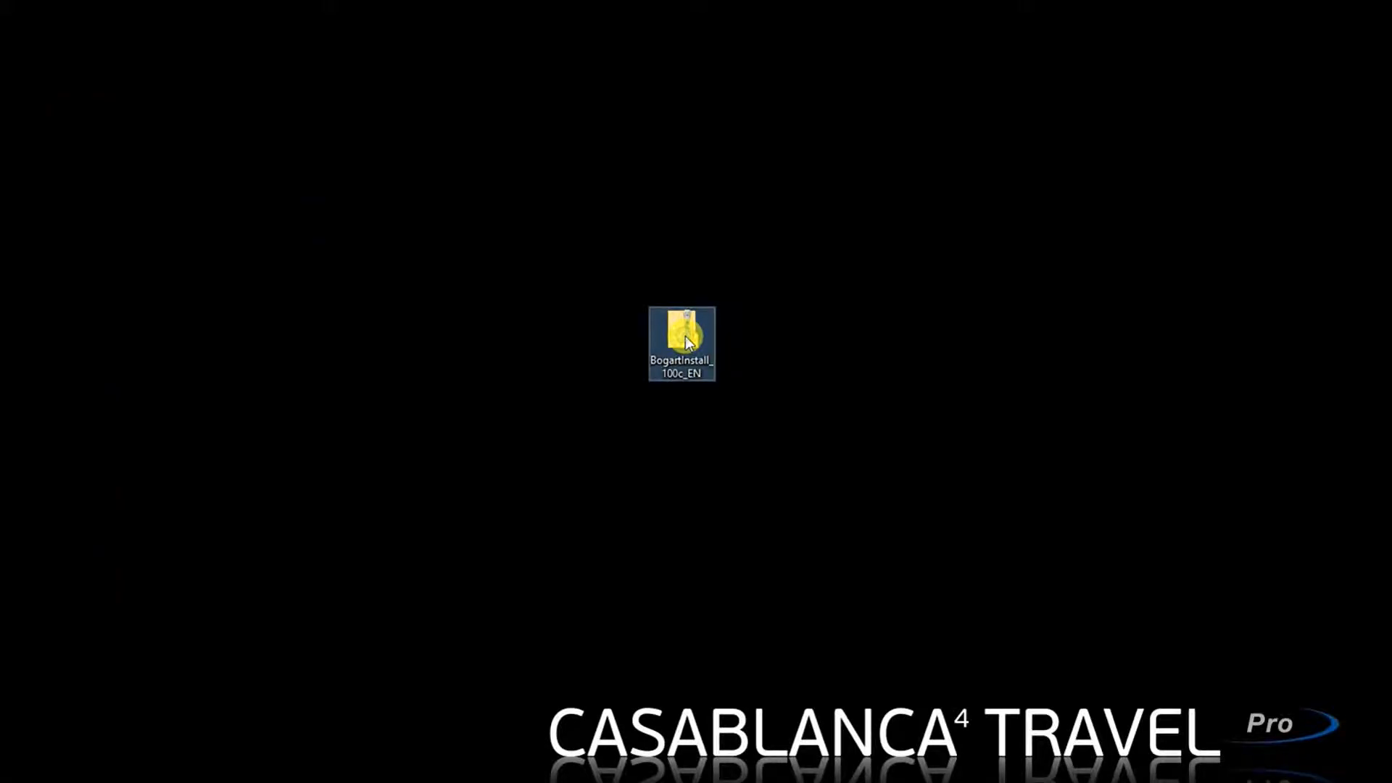
right_click(263, 223)
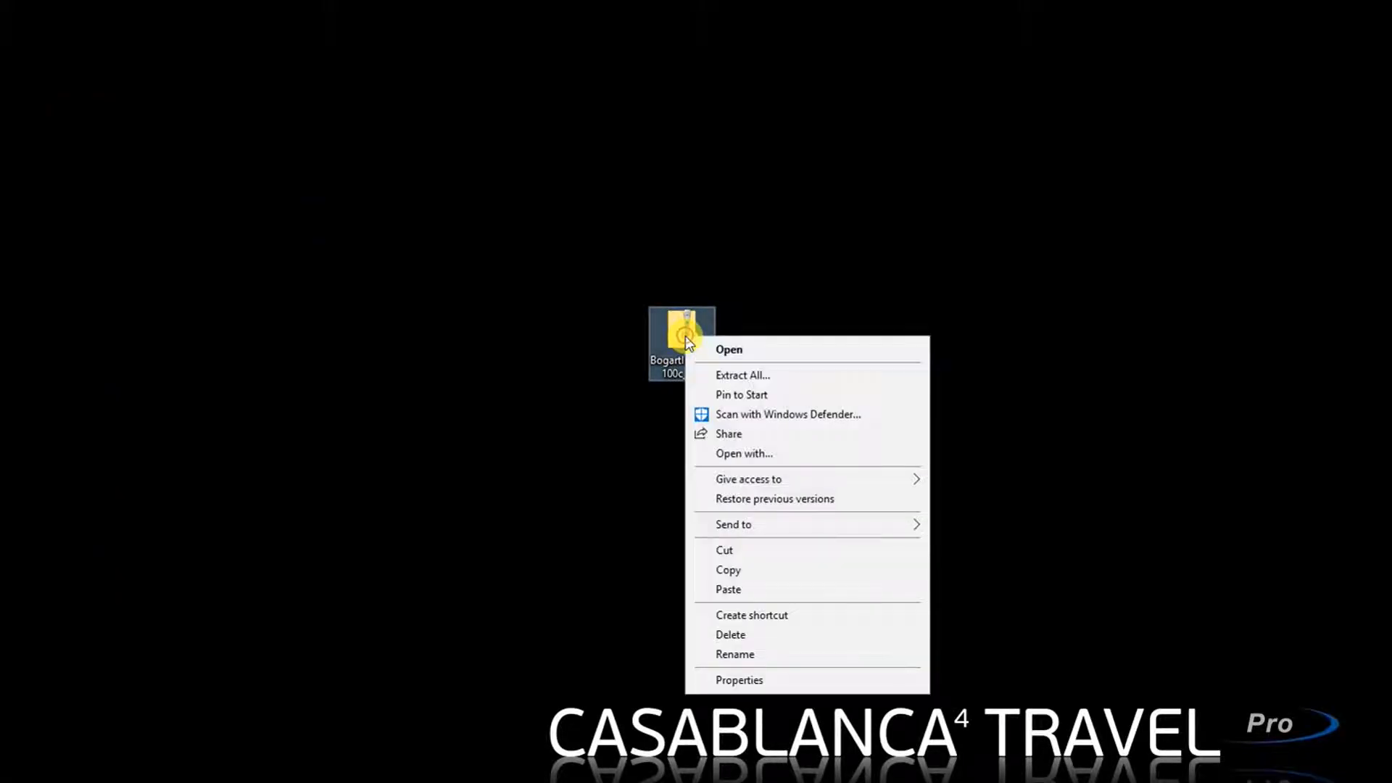
left_click(727, 350)
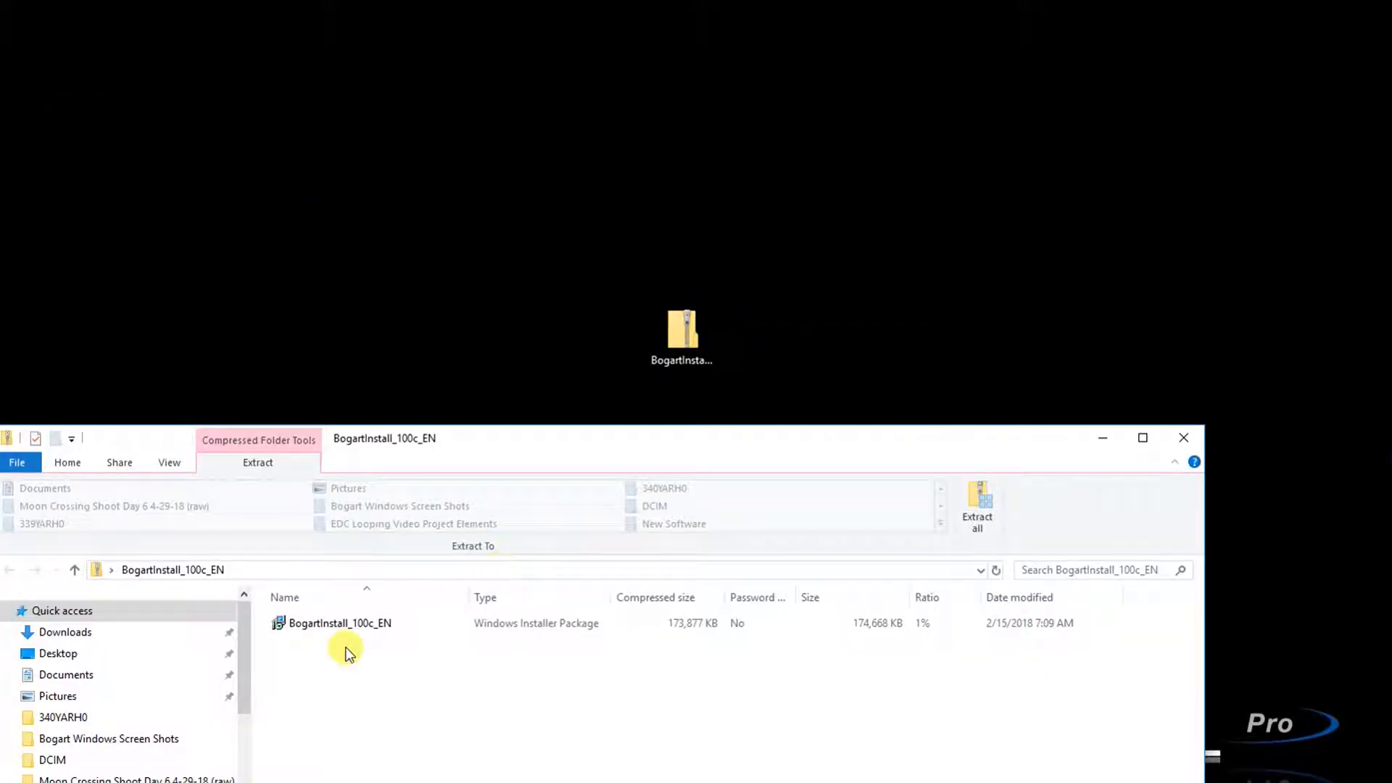
left_click(341, 627)
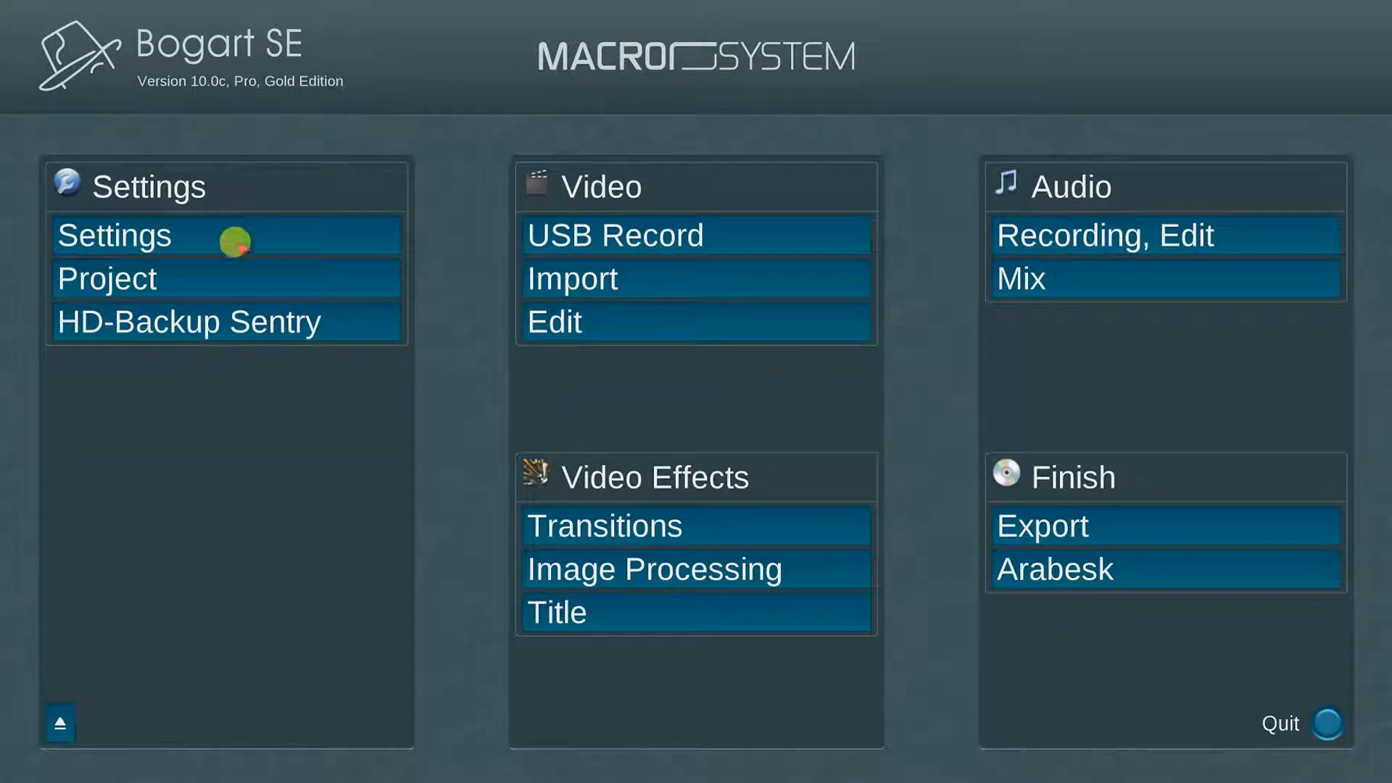
left_click(233, 238)
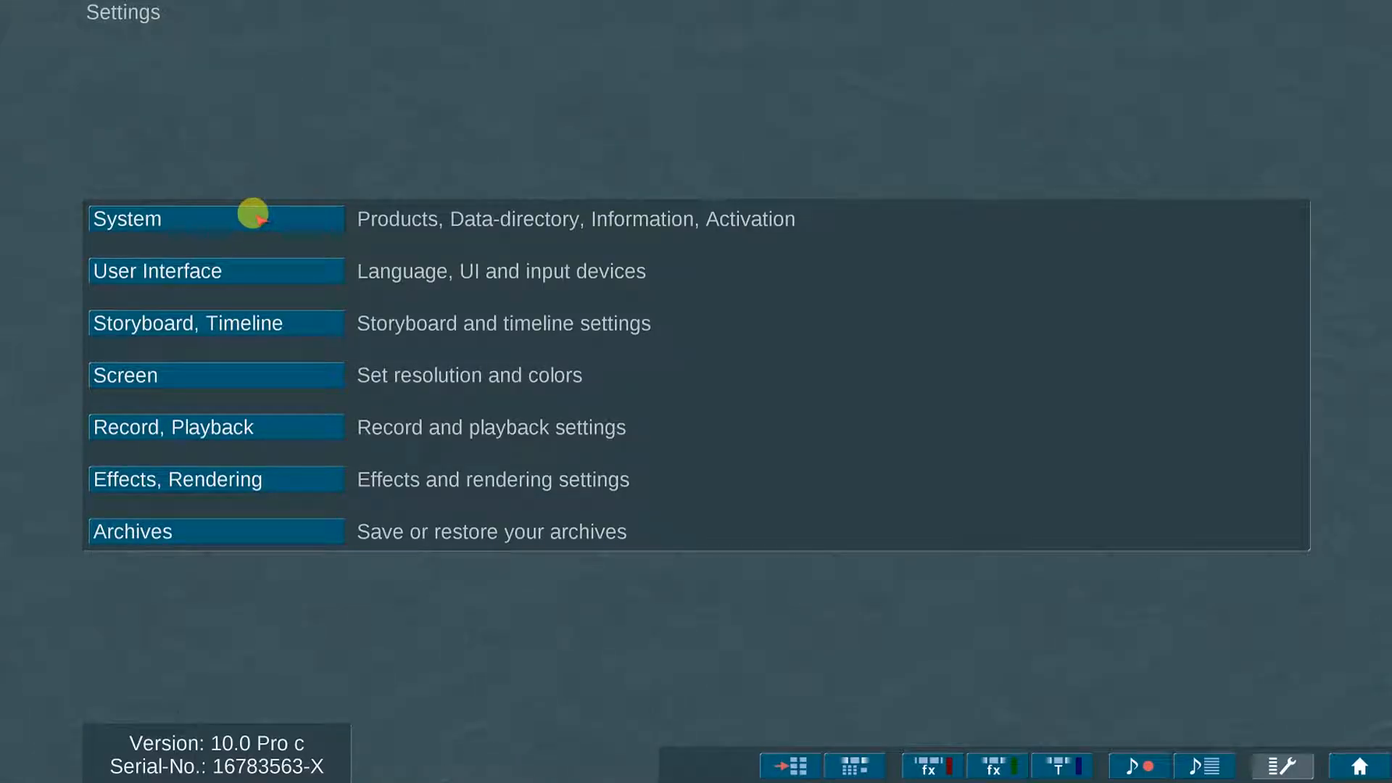
left_click(254, 216)
left_click(637, 287)
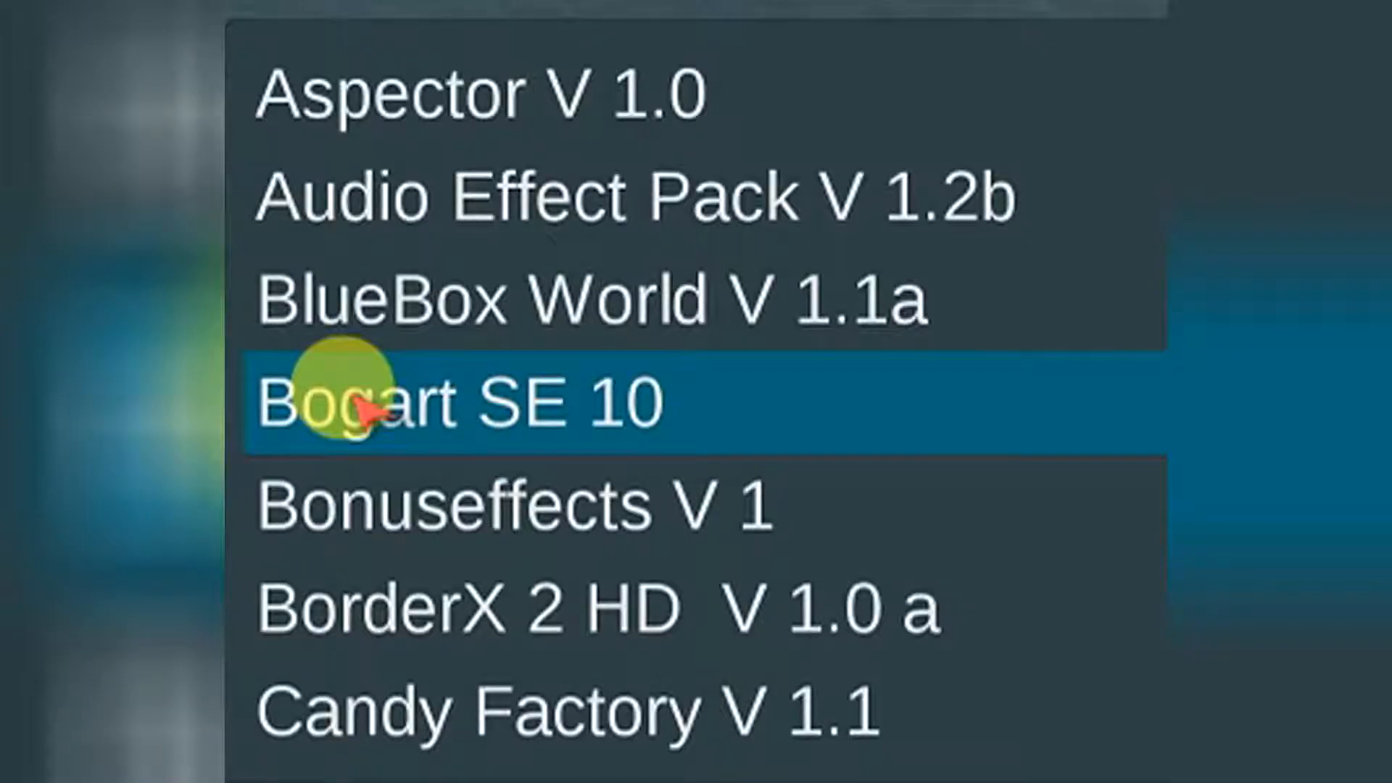
scroll(377, 403, "down", 3)
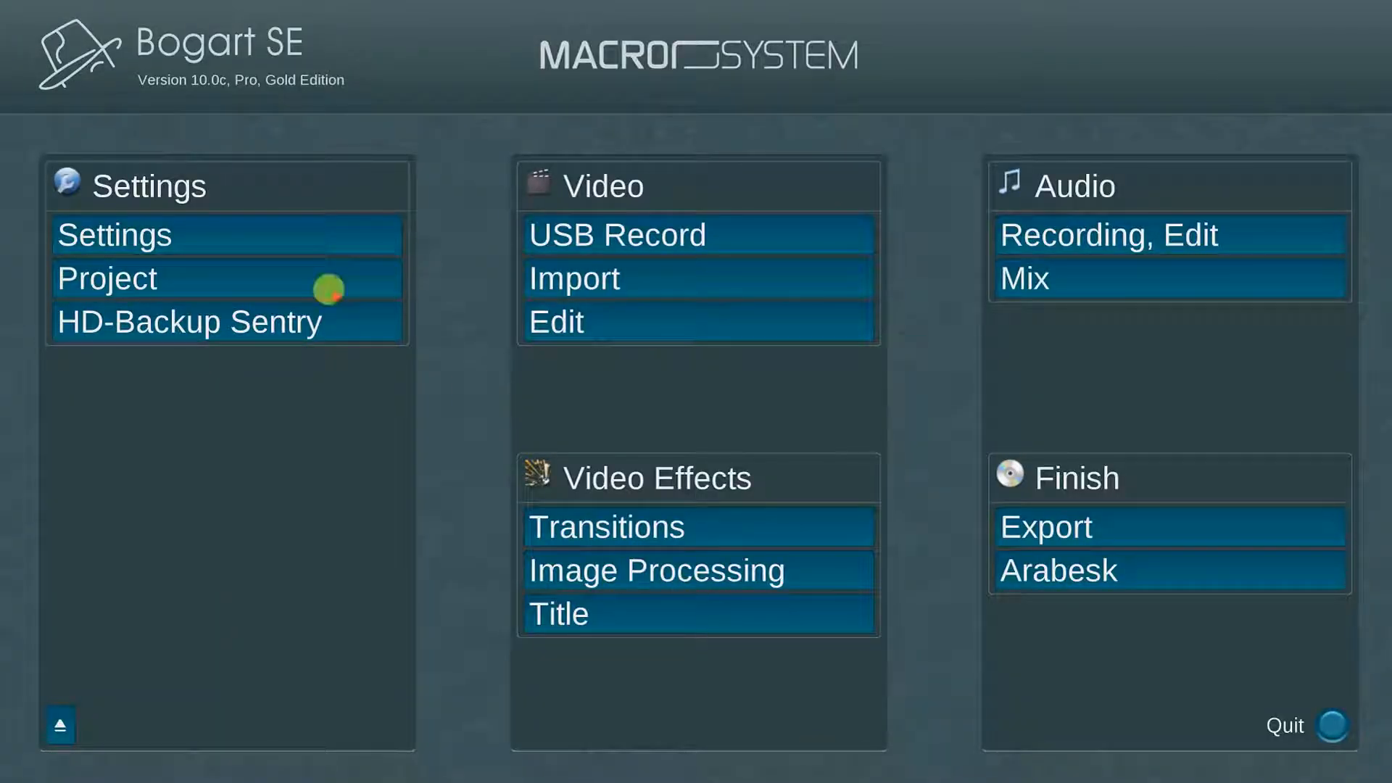
Step: In Project settings, choose another drive from the Hard-drive selection list so EPC Luncheons loads
left_click(305, 283)
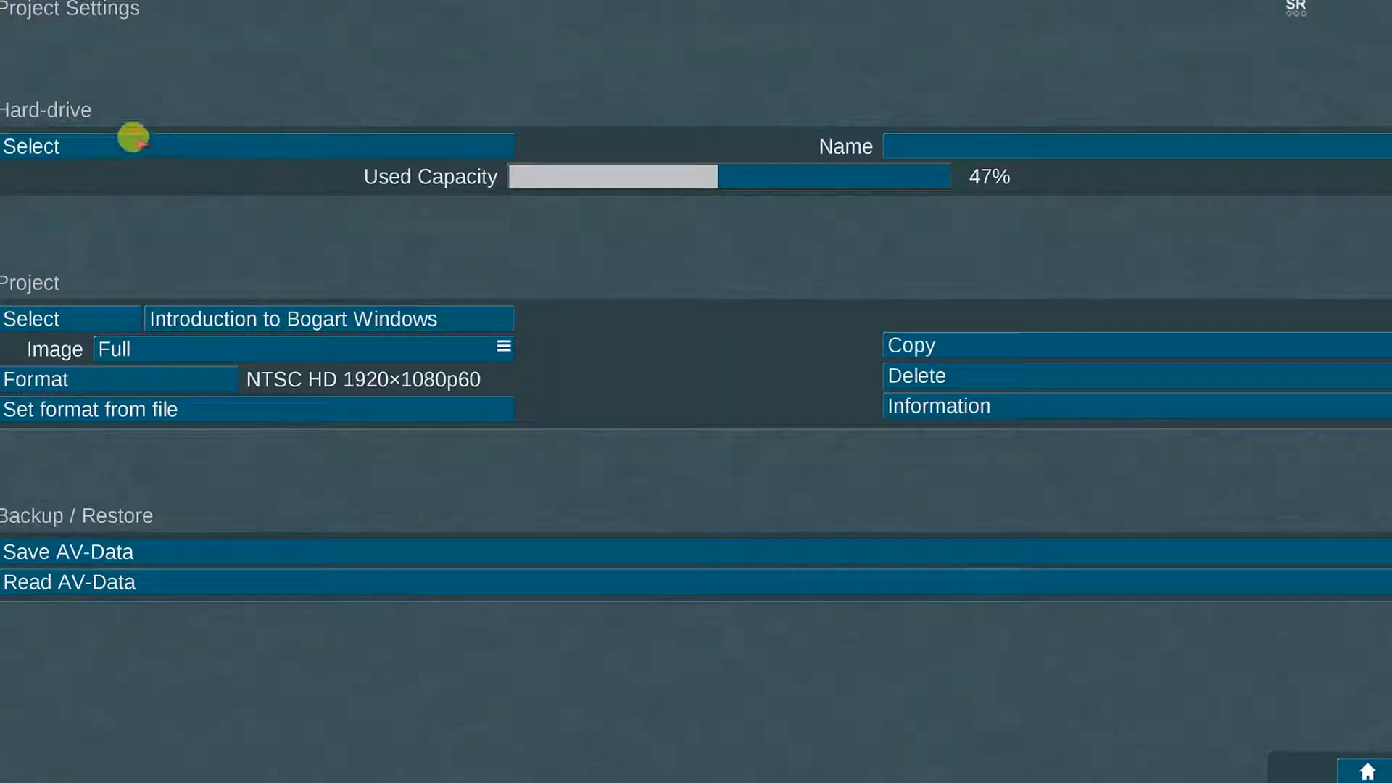
left_click(104, 137)
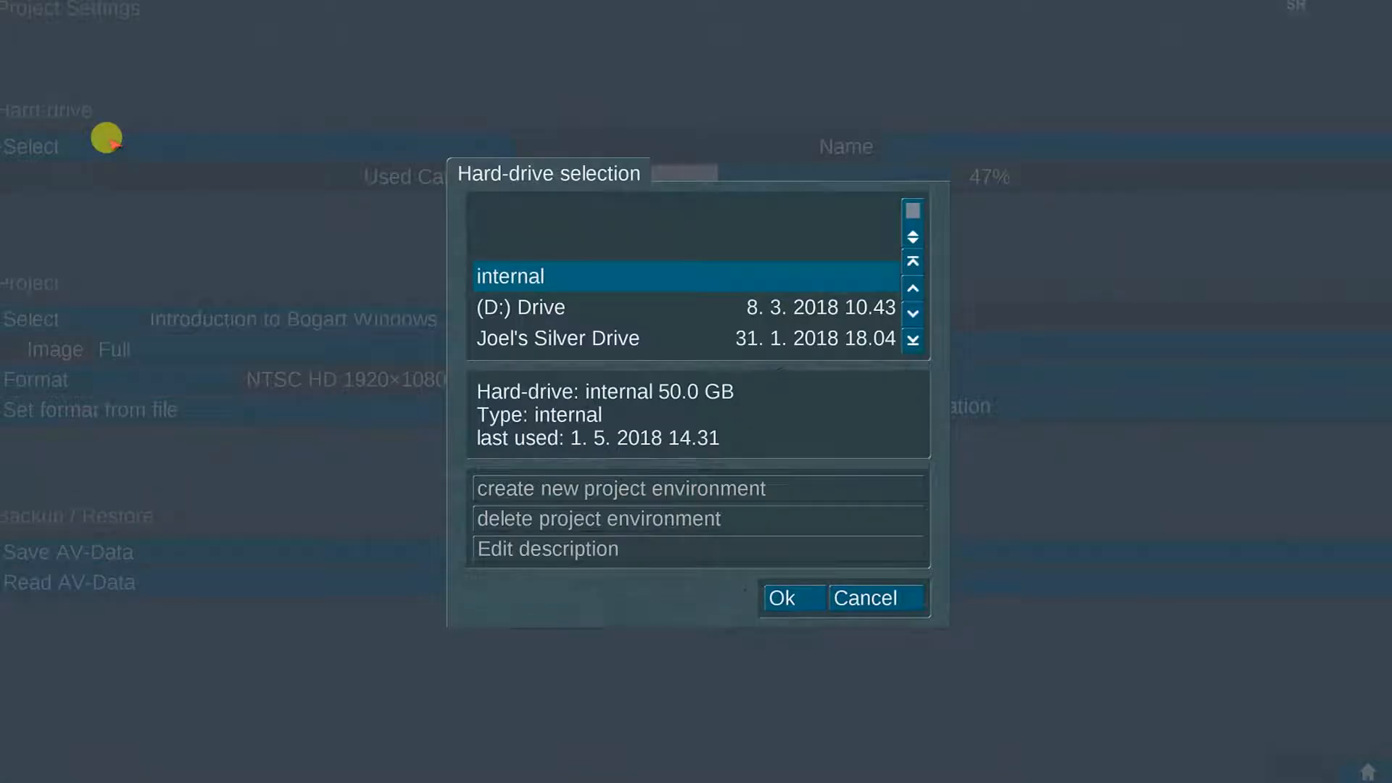
scroll(654, 297, "down", 2)
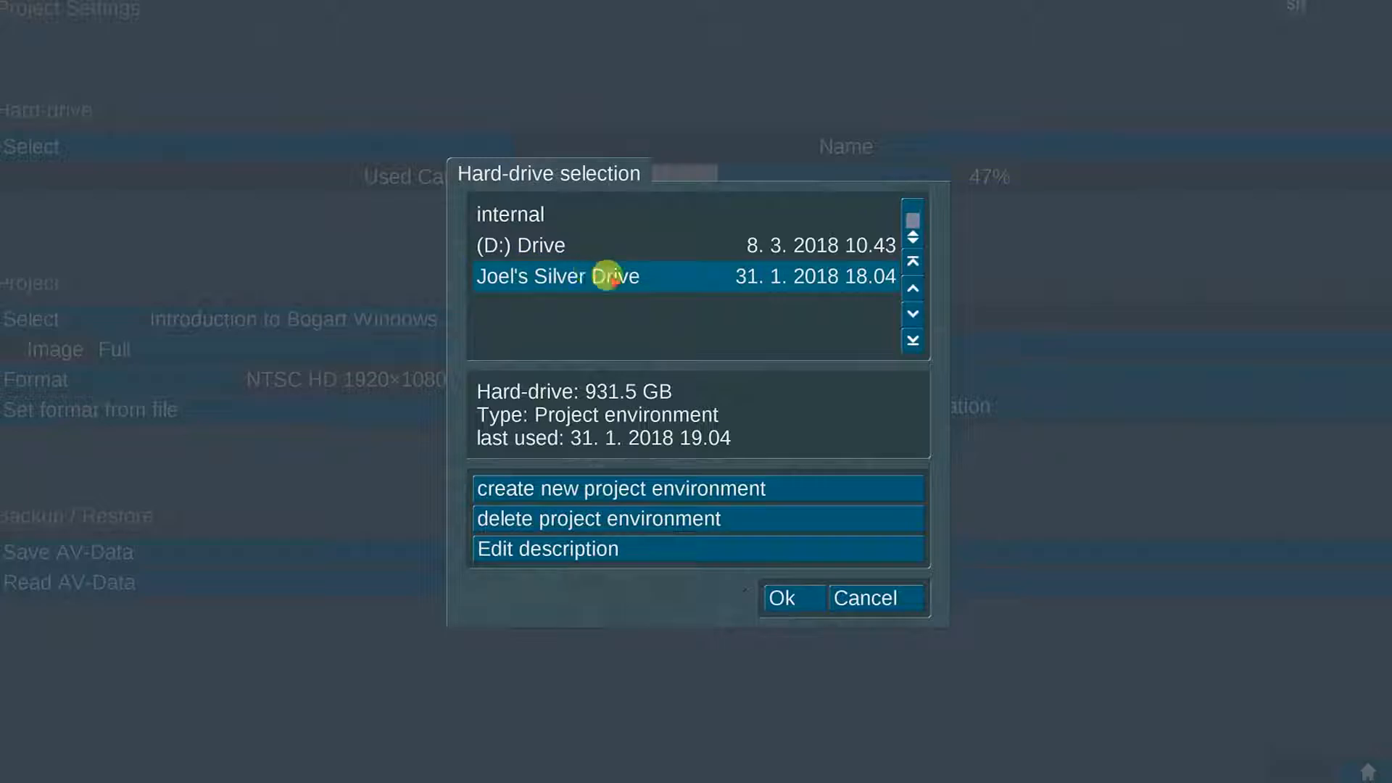
scroll(558, 250, "up", 2)
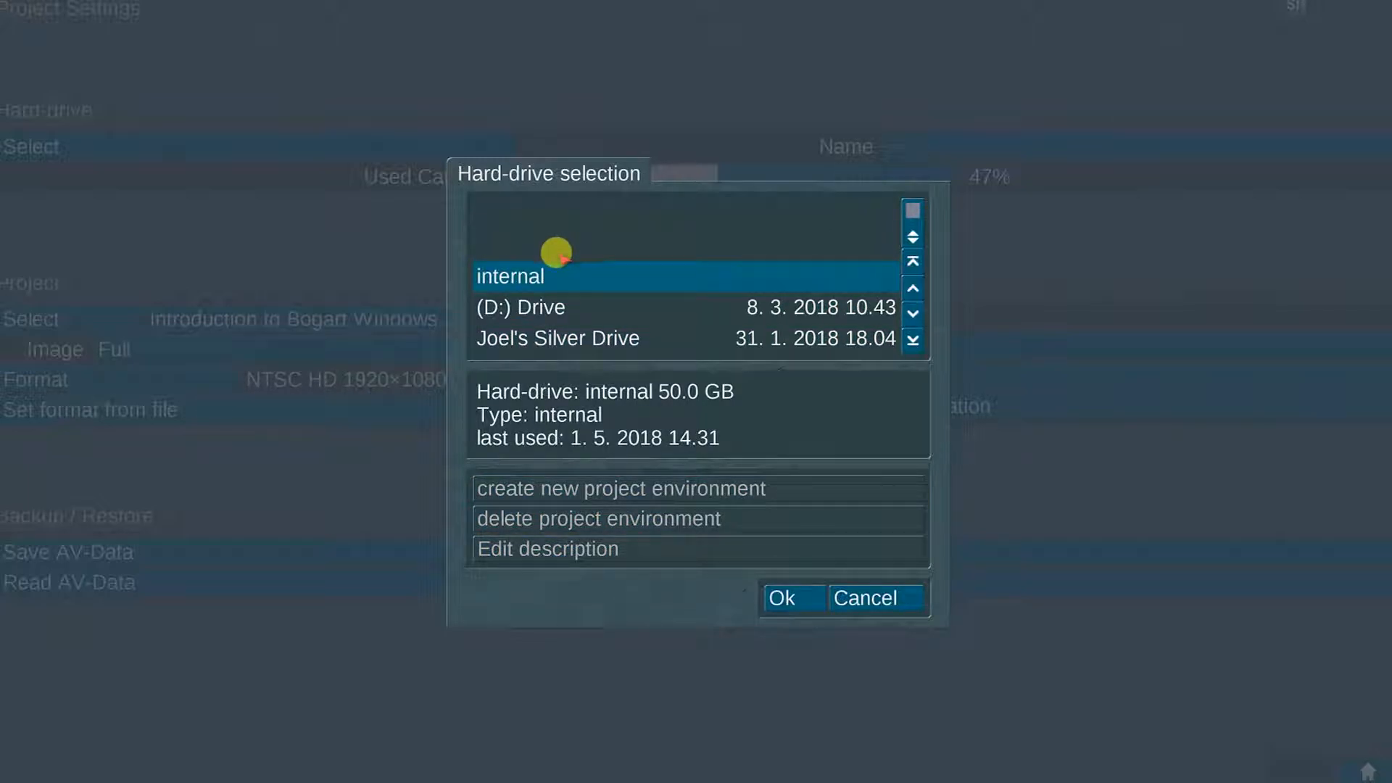
scroll(621, 332, "down", 2)
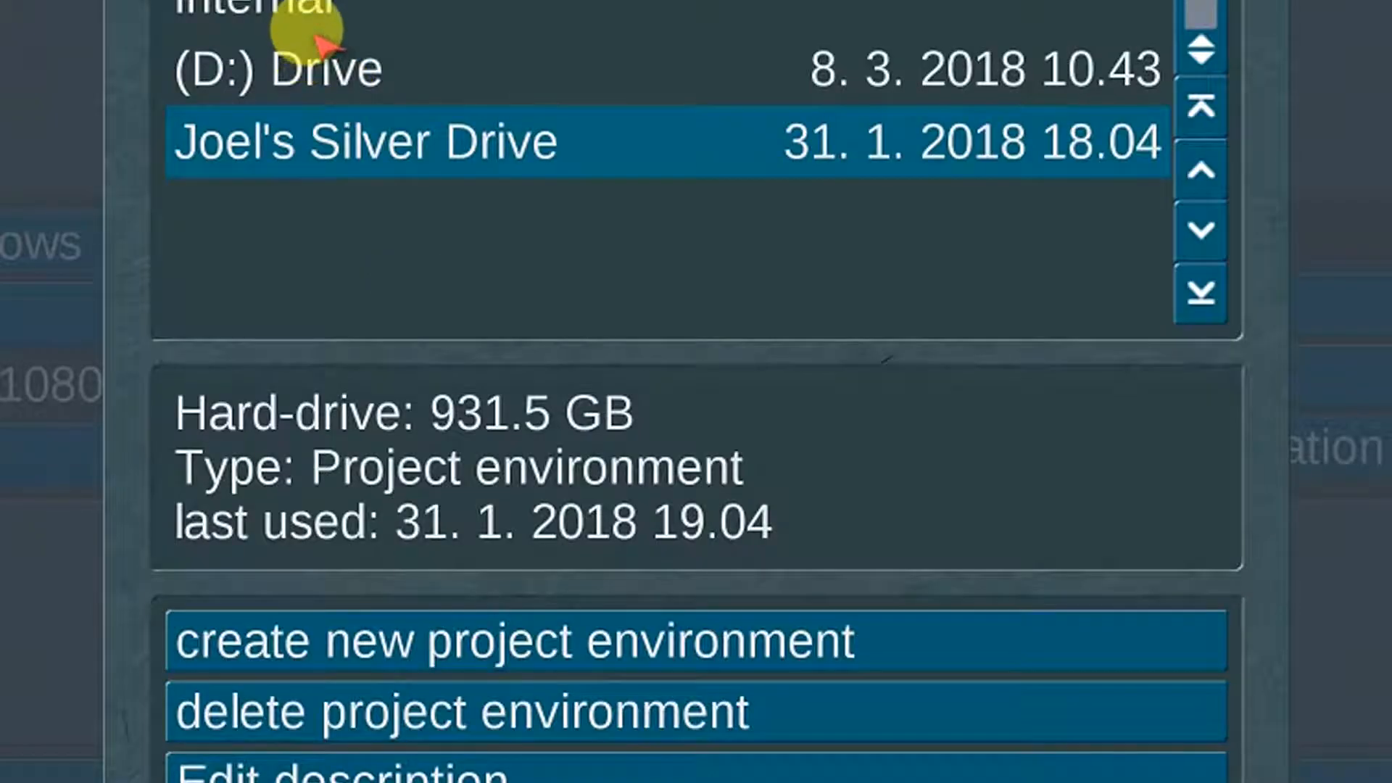
scroll(514, 243, "up", 2)
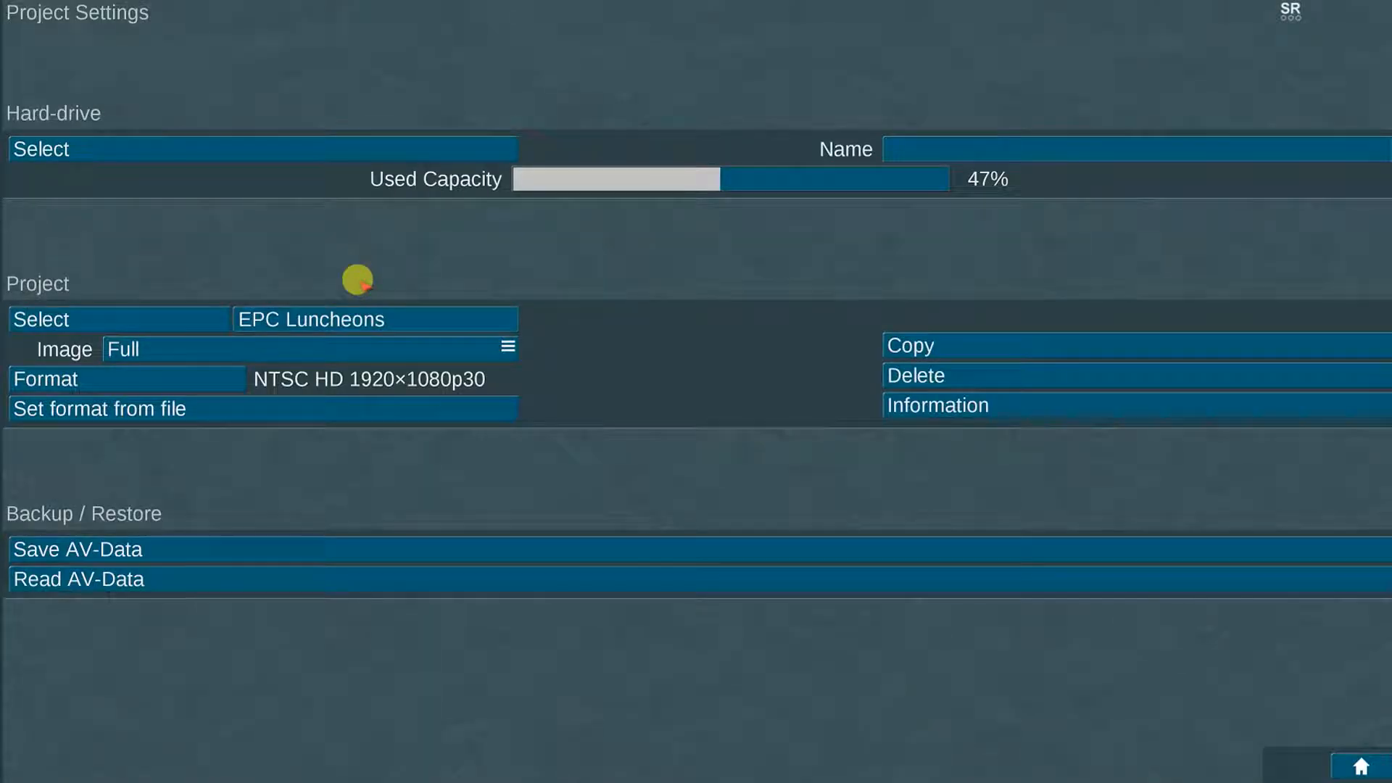
Step: Select the Bogart Windows Demo Project and set its format to NTSC/60Hz, HD 1920×1080, 16:9
left_click(94, 317)
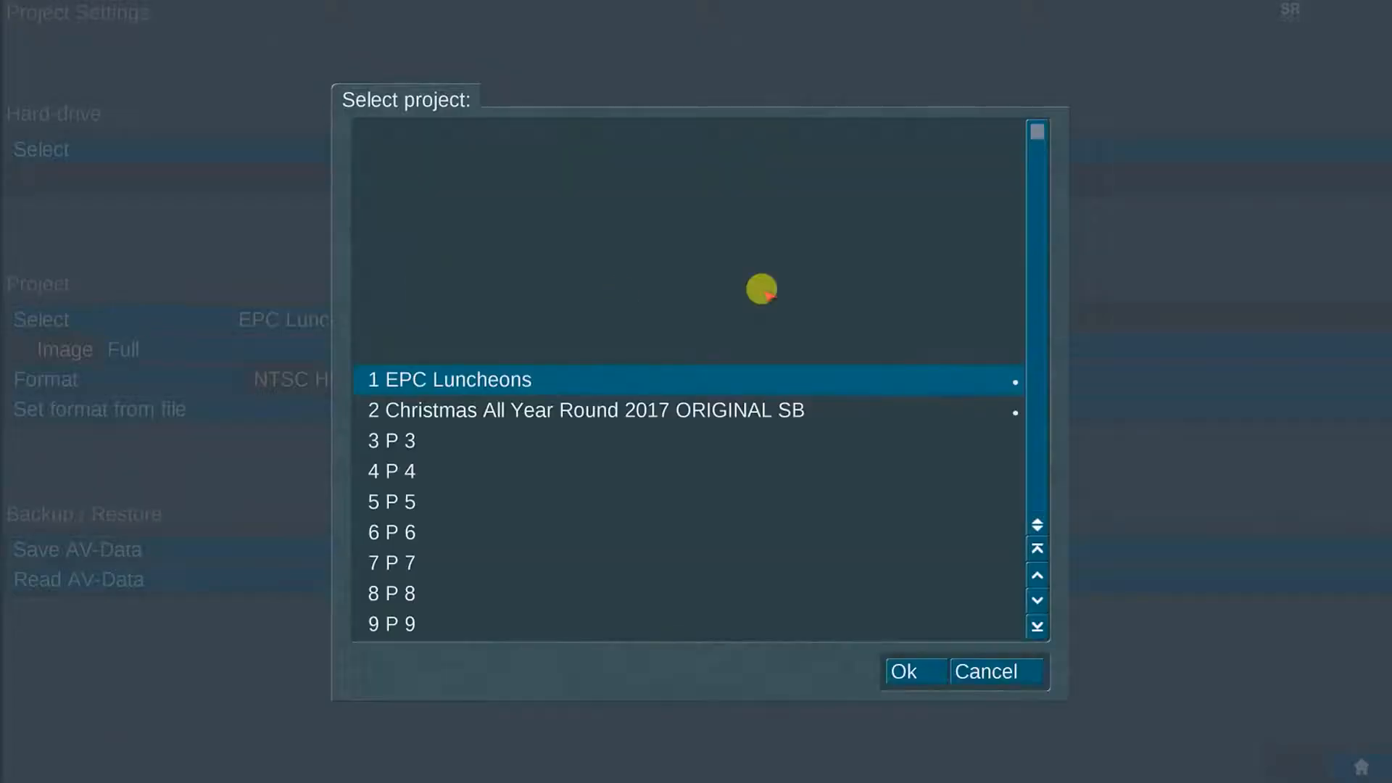
left_click_drag(1035, 154, 1036, 500)
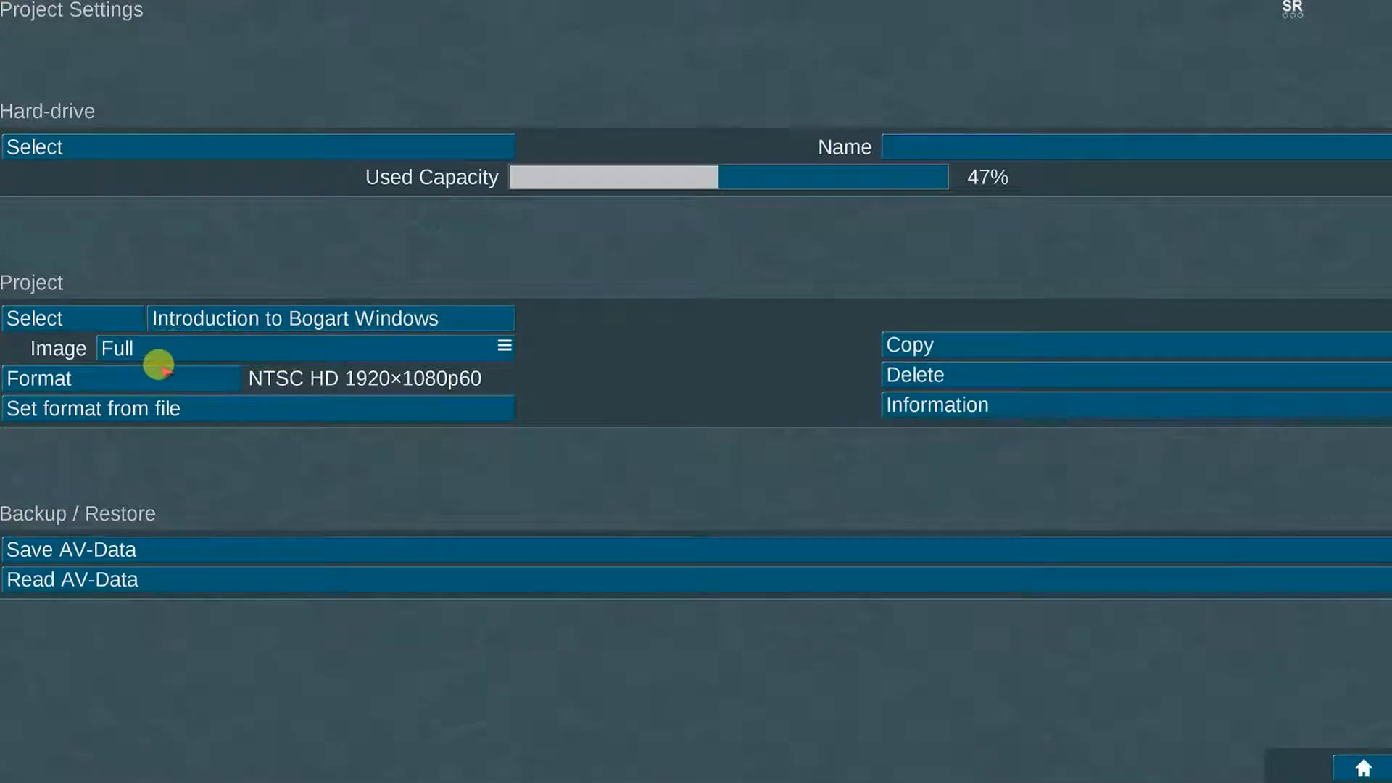
left_click(171, 373)
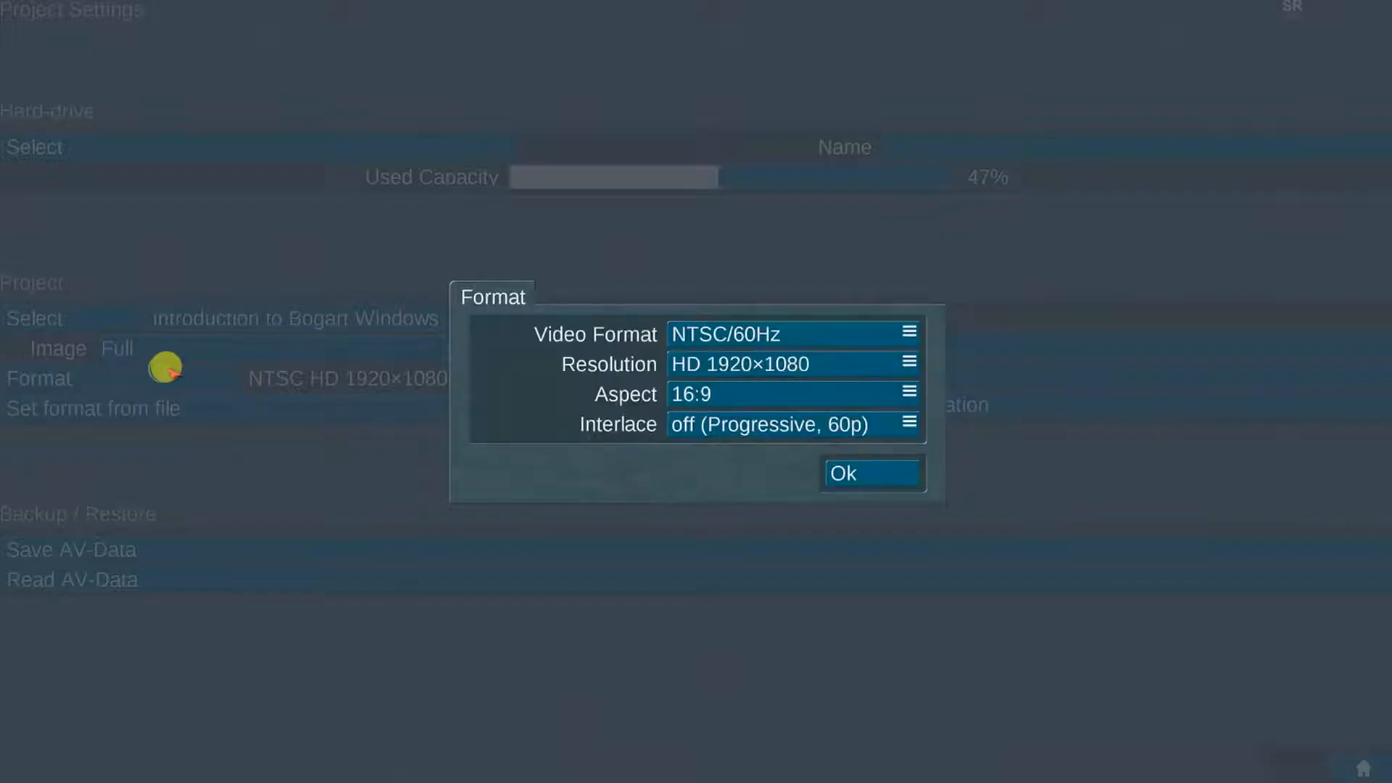
left_click(854, 334)
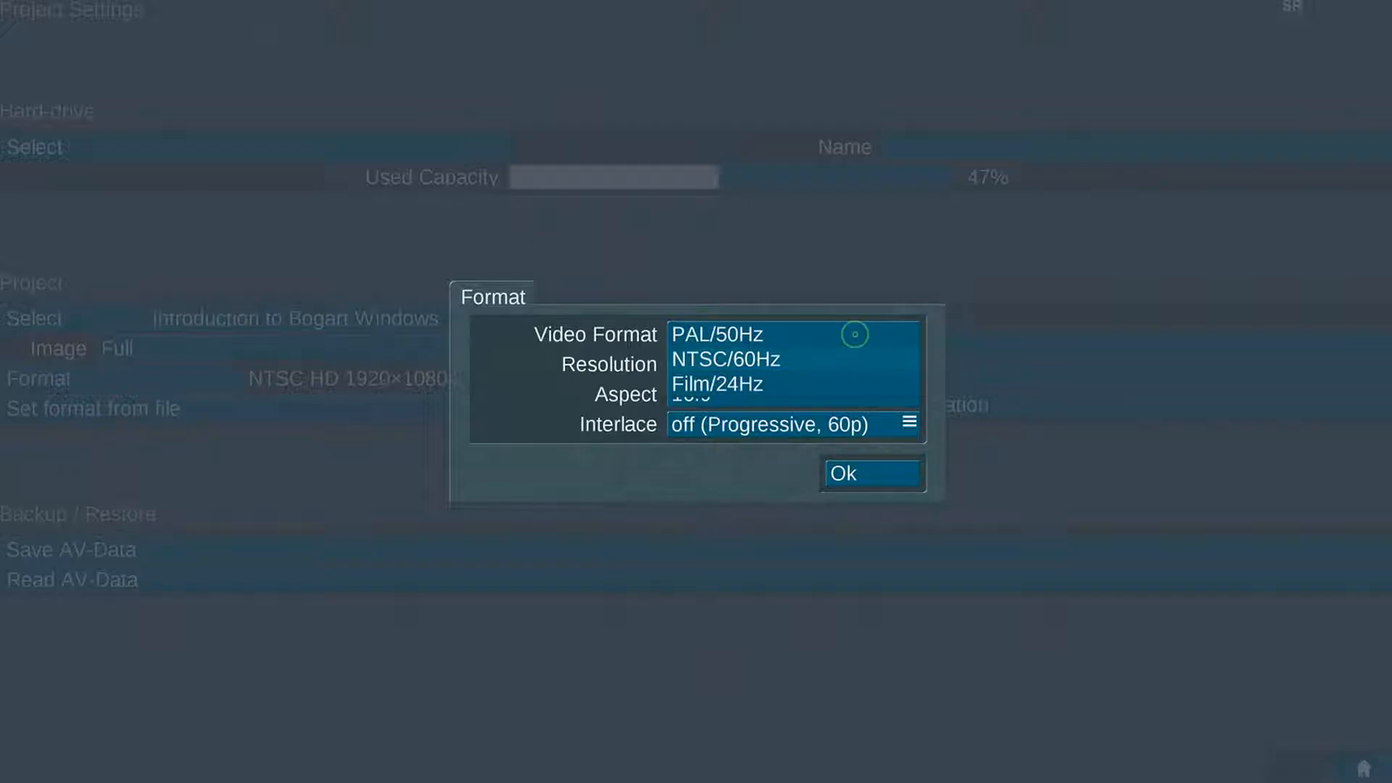
left_click(848, 359)
left_click(837, 364)
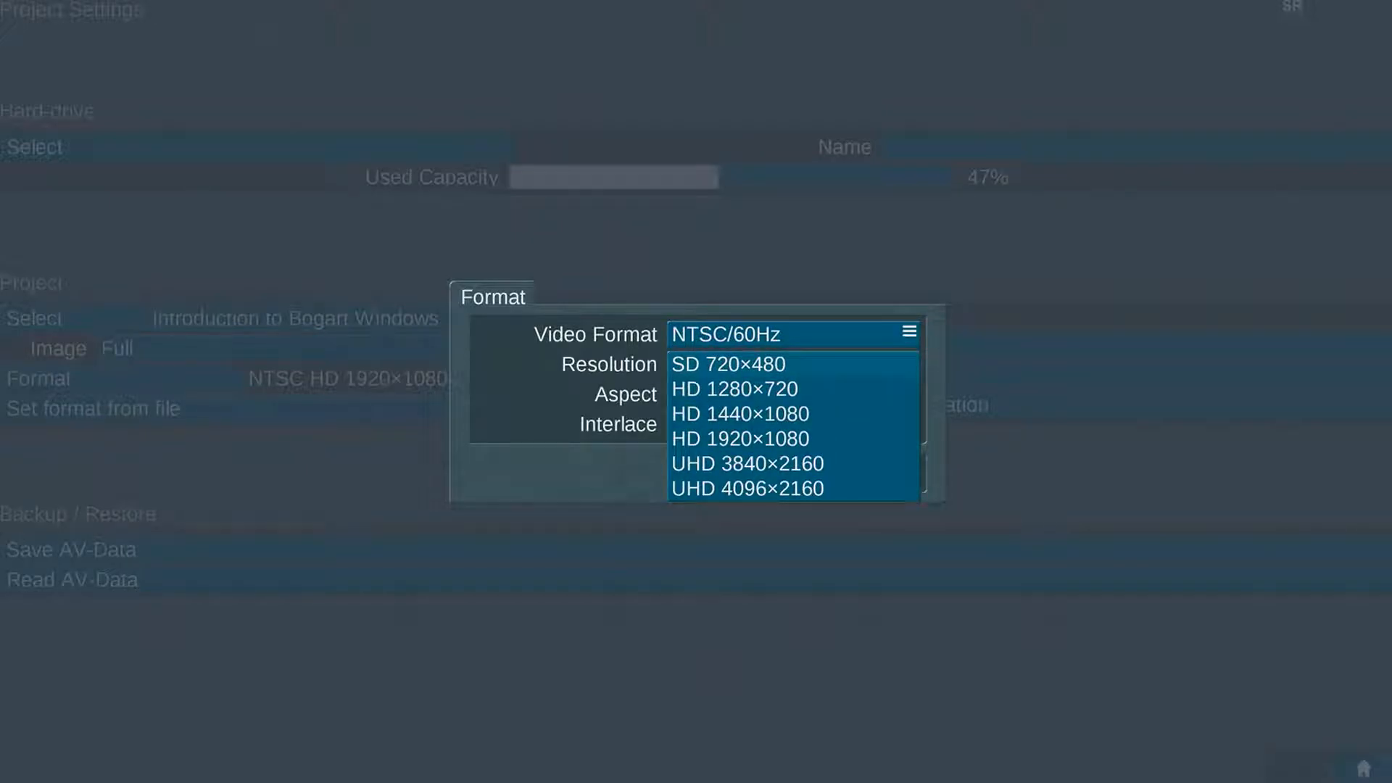
left_click(834, 438)
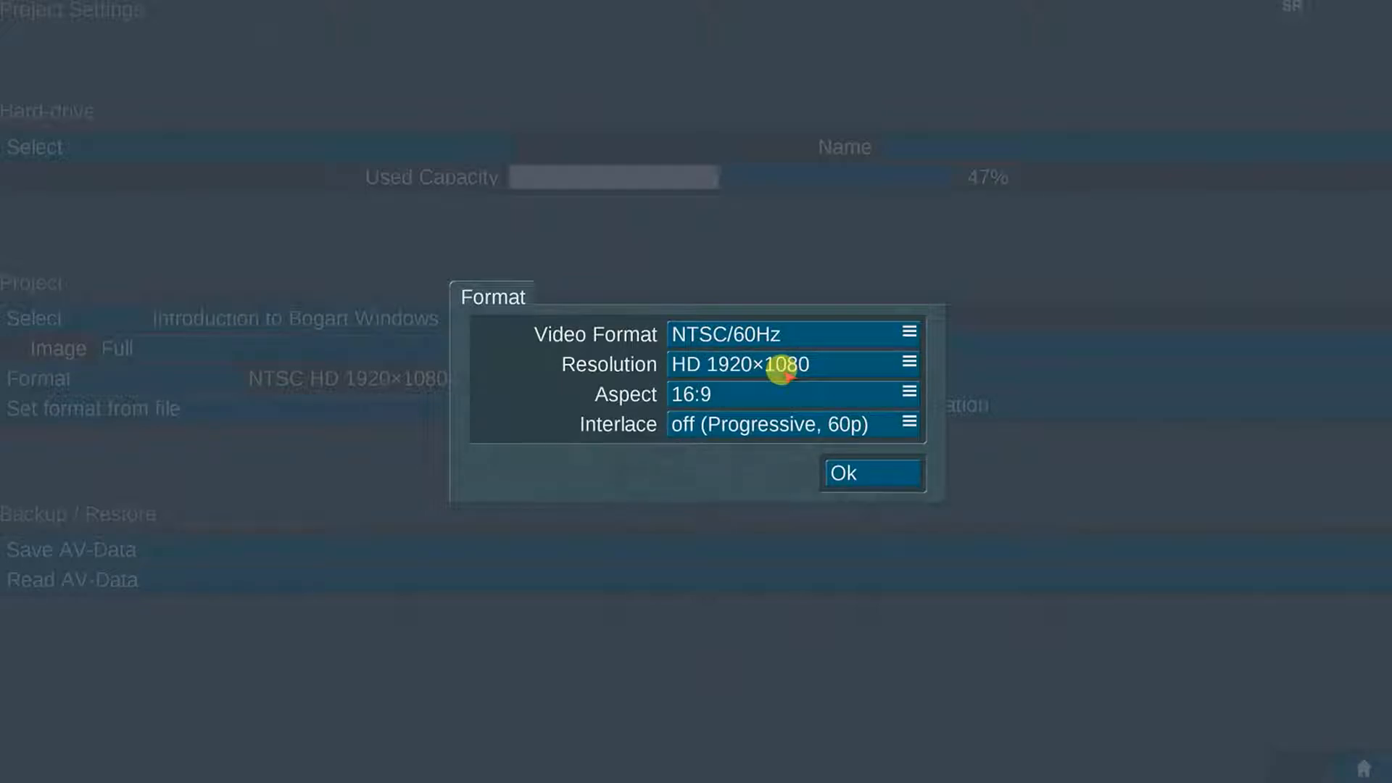
left_click(763, 395)
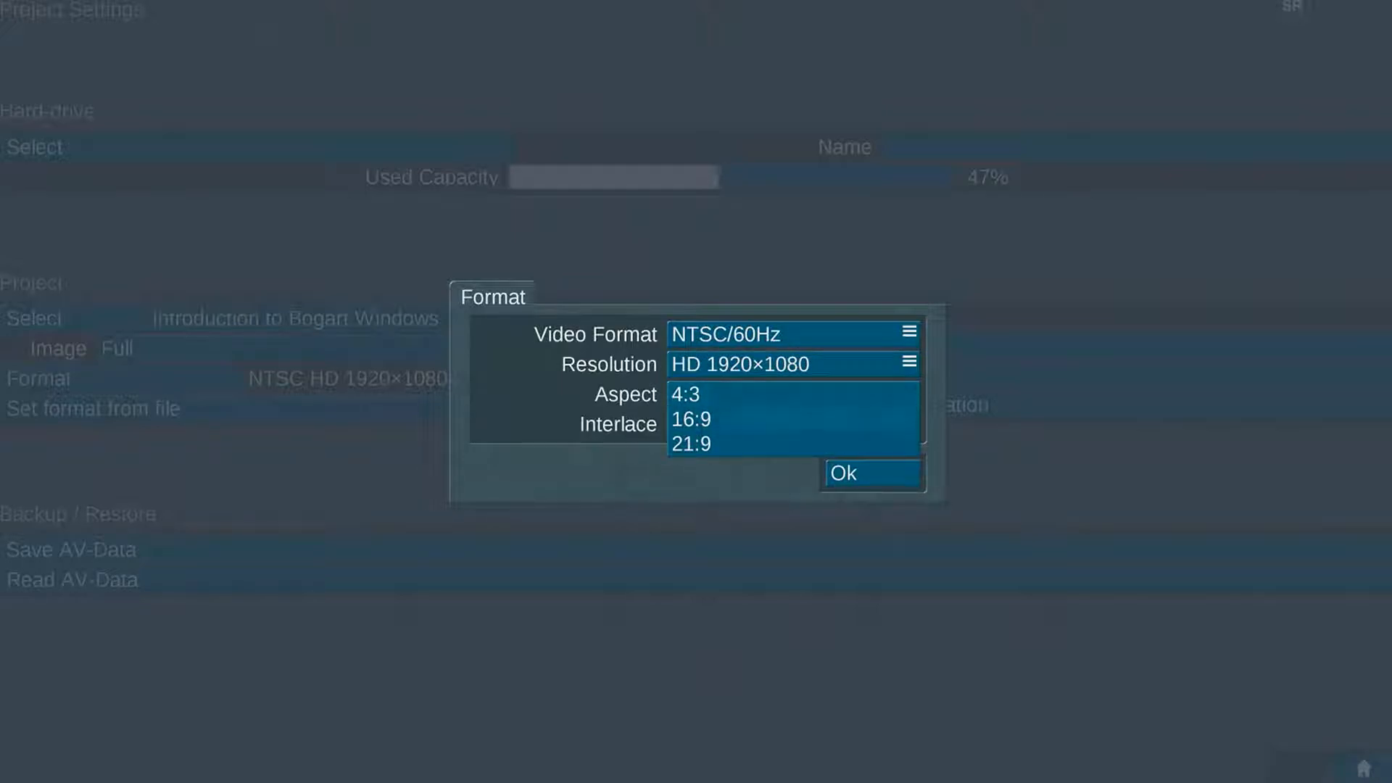
left_click(761, 418)
left_click(873, 426)
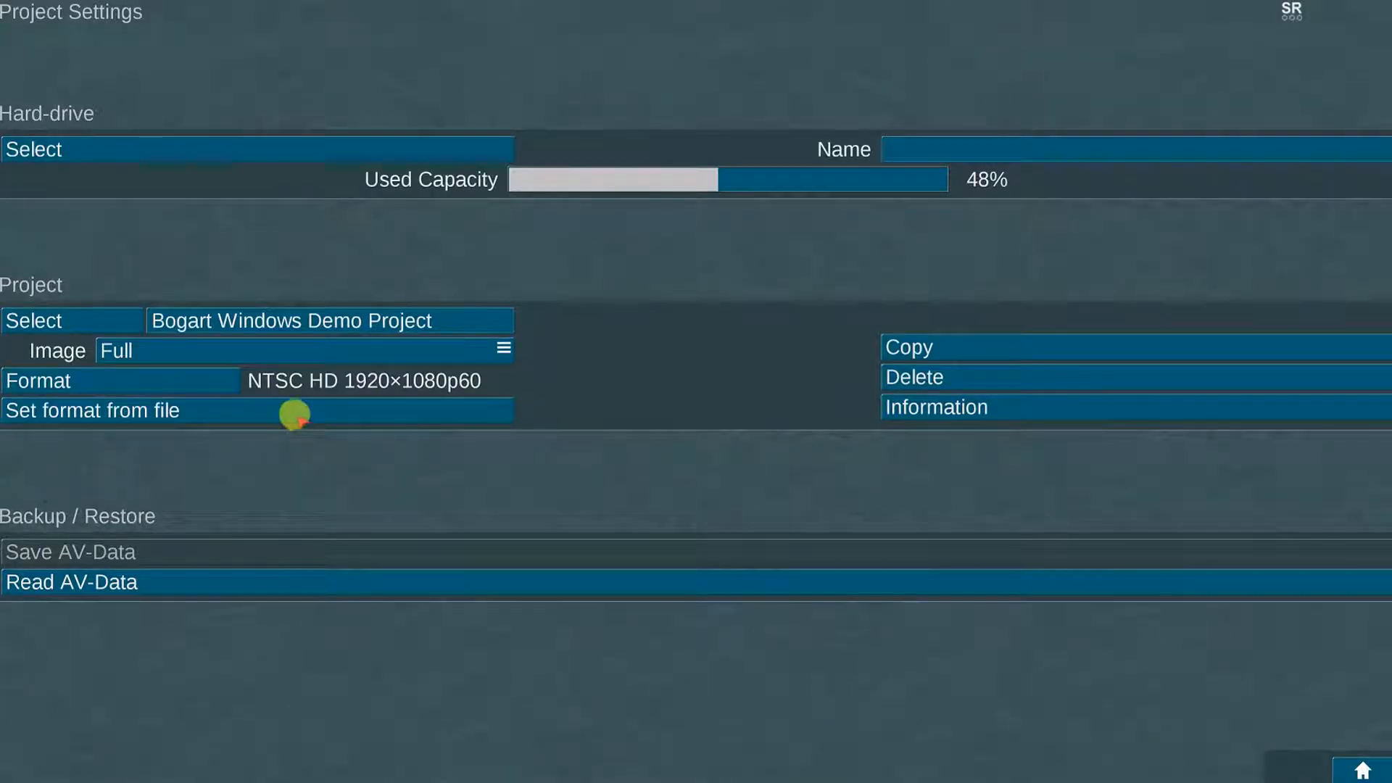
Step: Set the project format from the LIGHTNING clip in the STOCK FOOTAGE folder
left_click(295, 416)
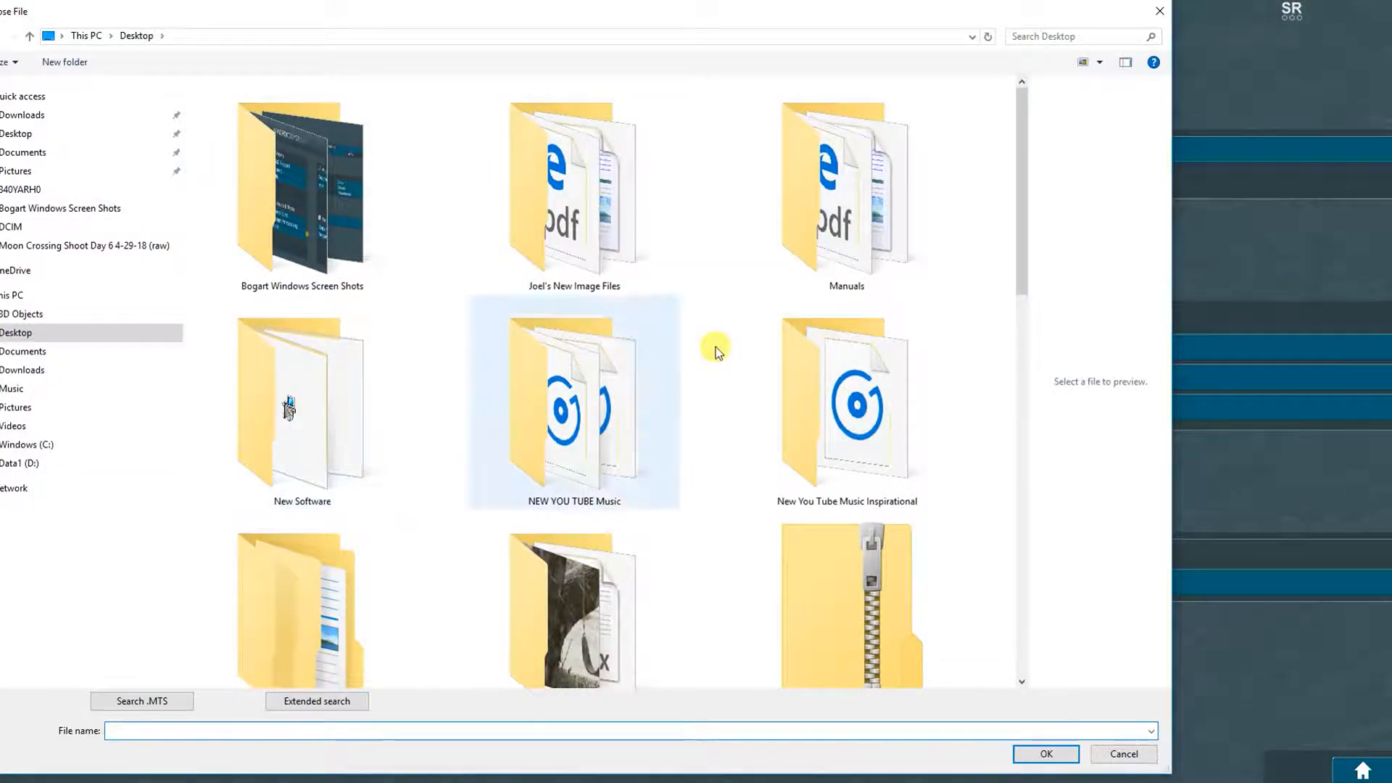
left_click_drag(1021, 146, 1021, 193)
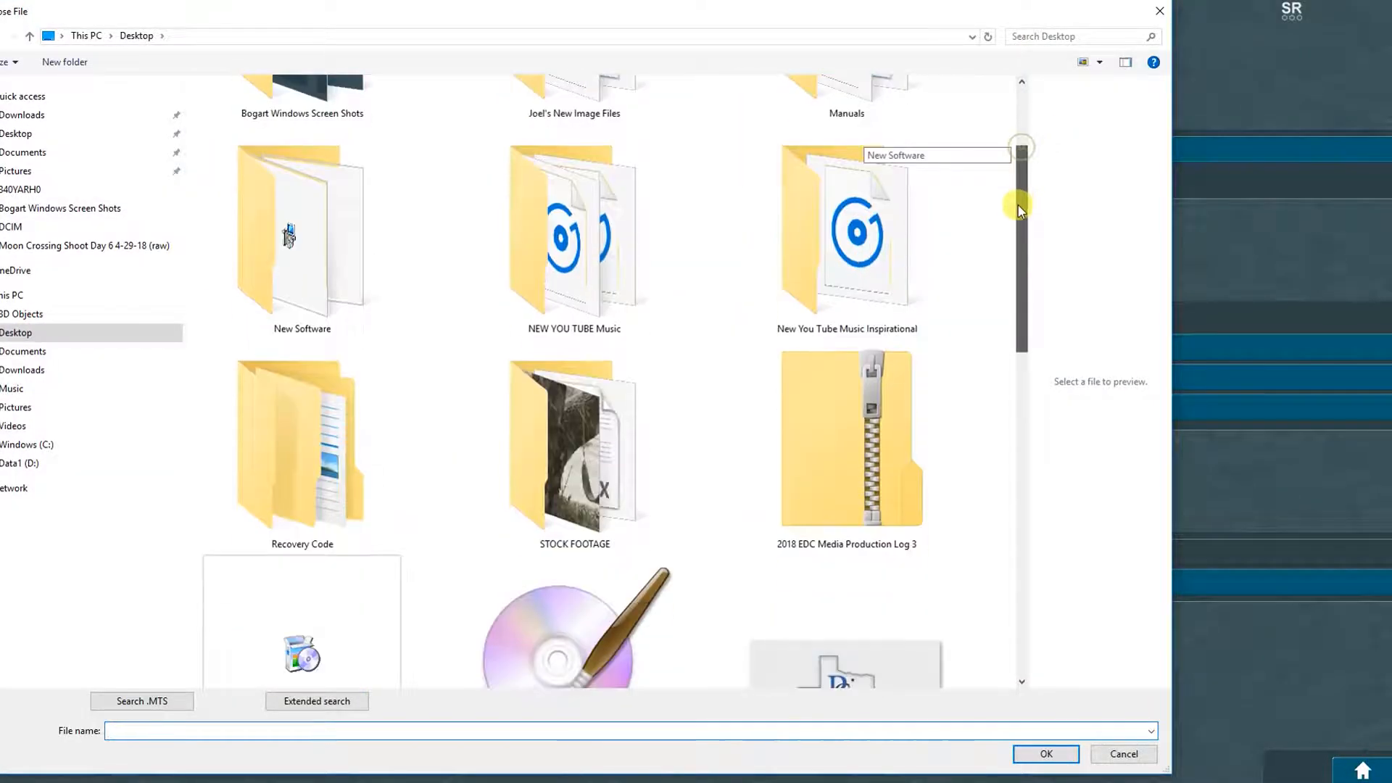
left_click(640, 450)
left_click(1046, 754)
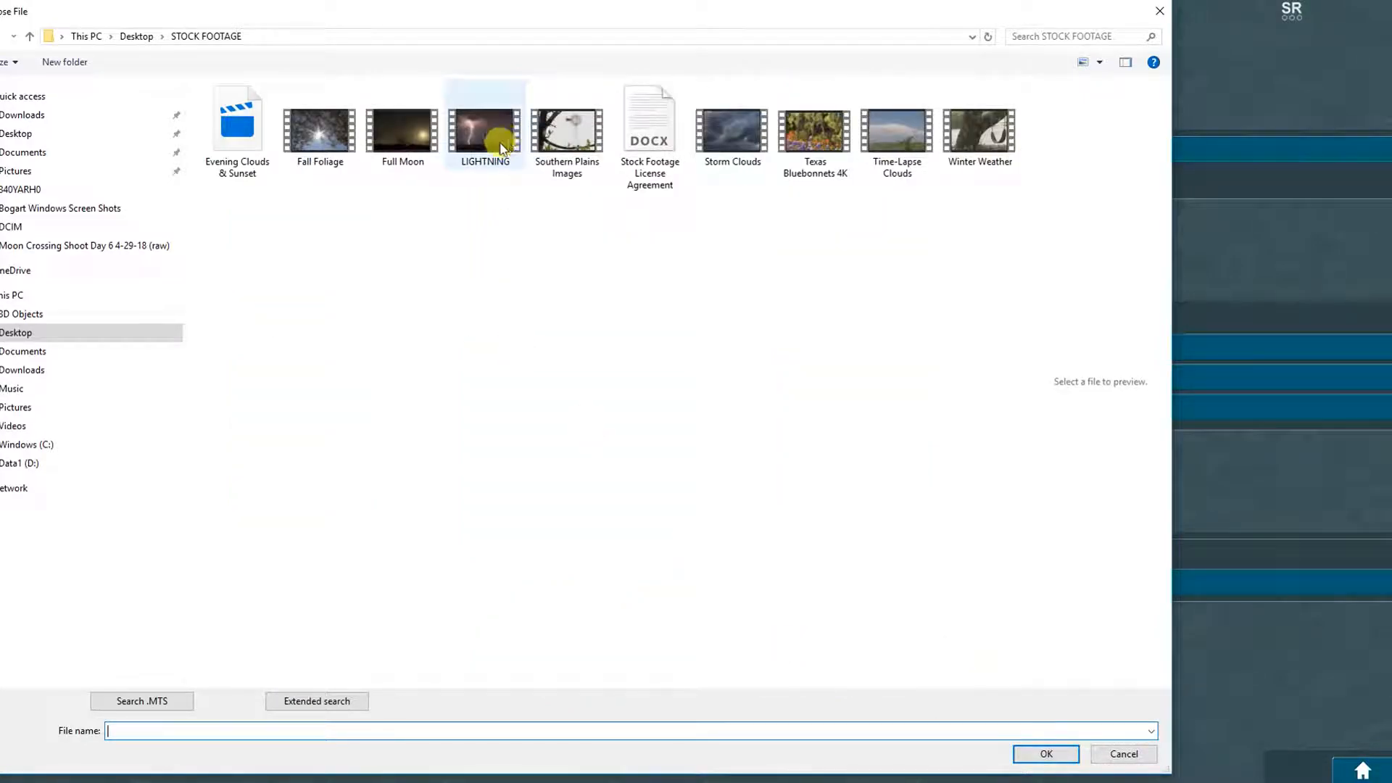
left_click(498, 136)
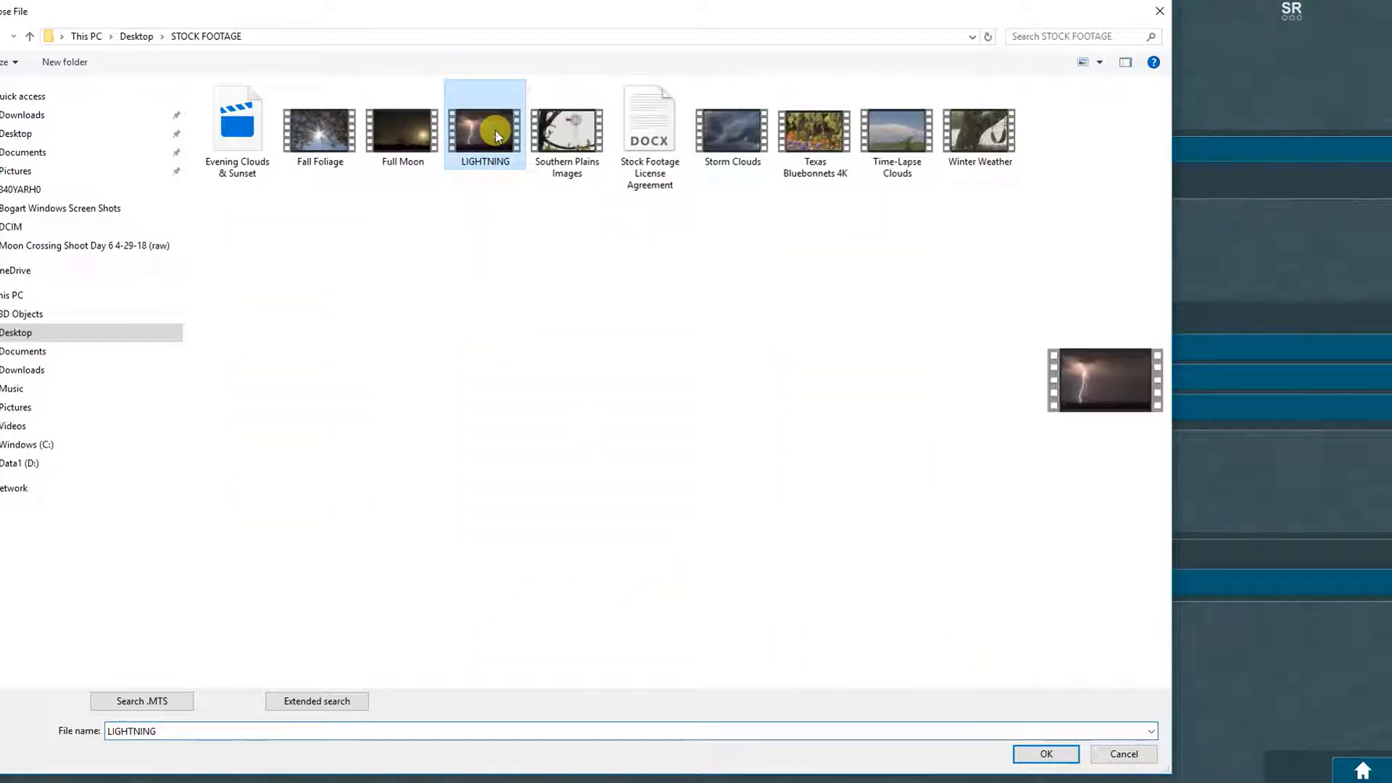
left_click(1029, 753)
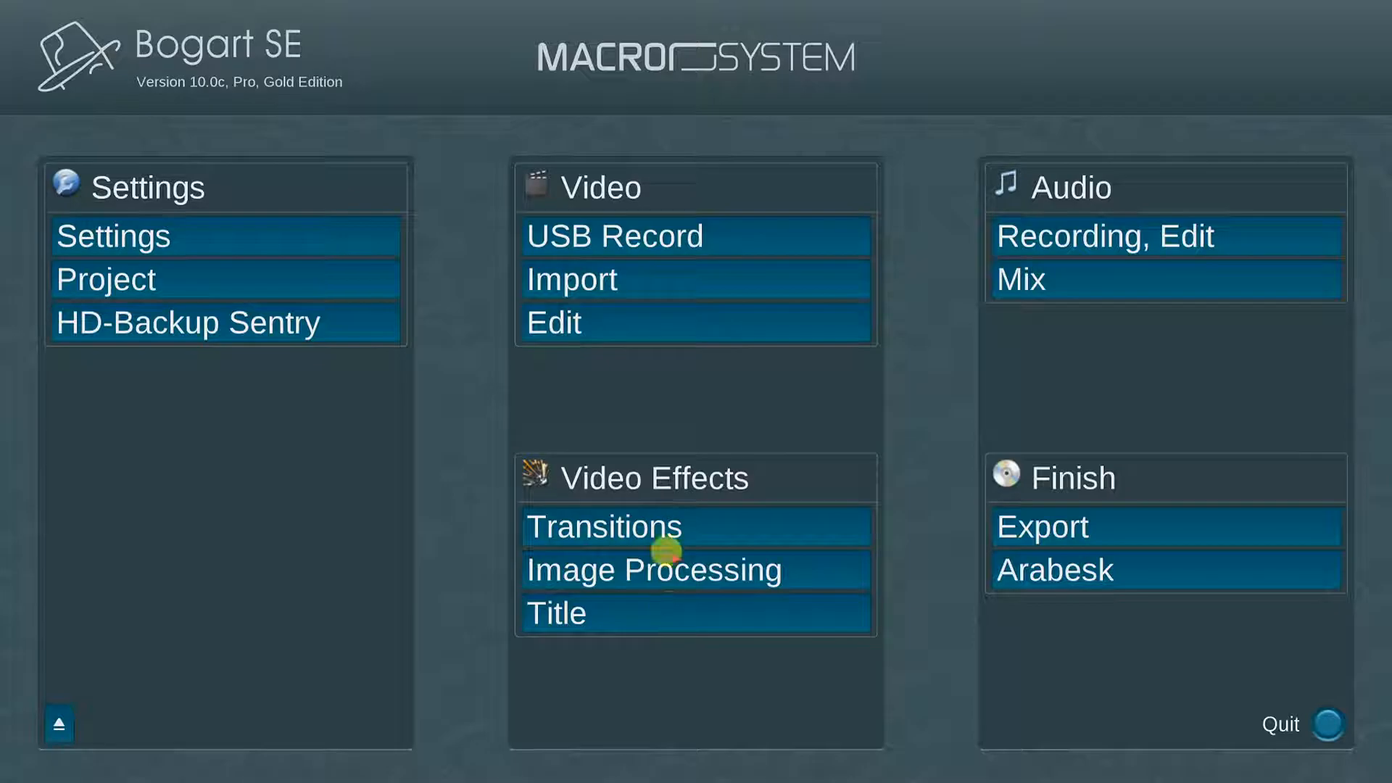
Step: Choose the Fall Foliage clip from Desktop STOCK FOOTAGE, accept its 30p project format, and return home
left_click(702, 275)
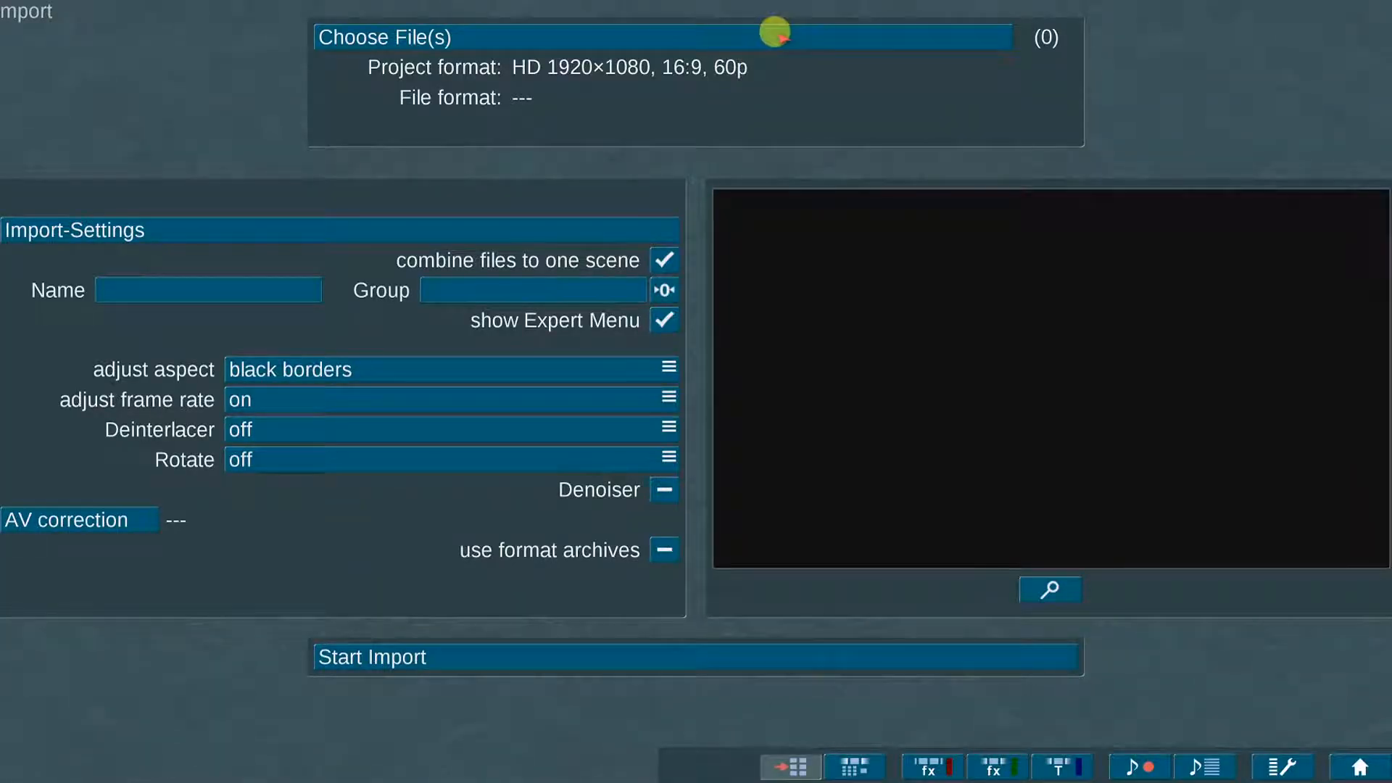
left_click(785, 36)
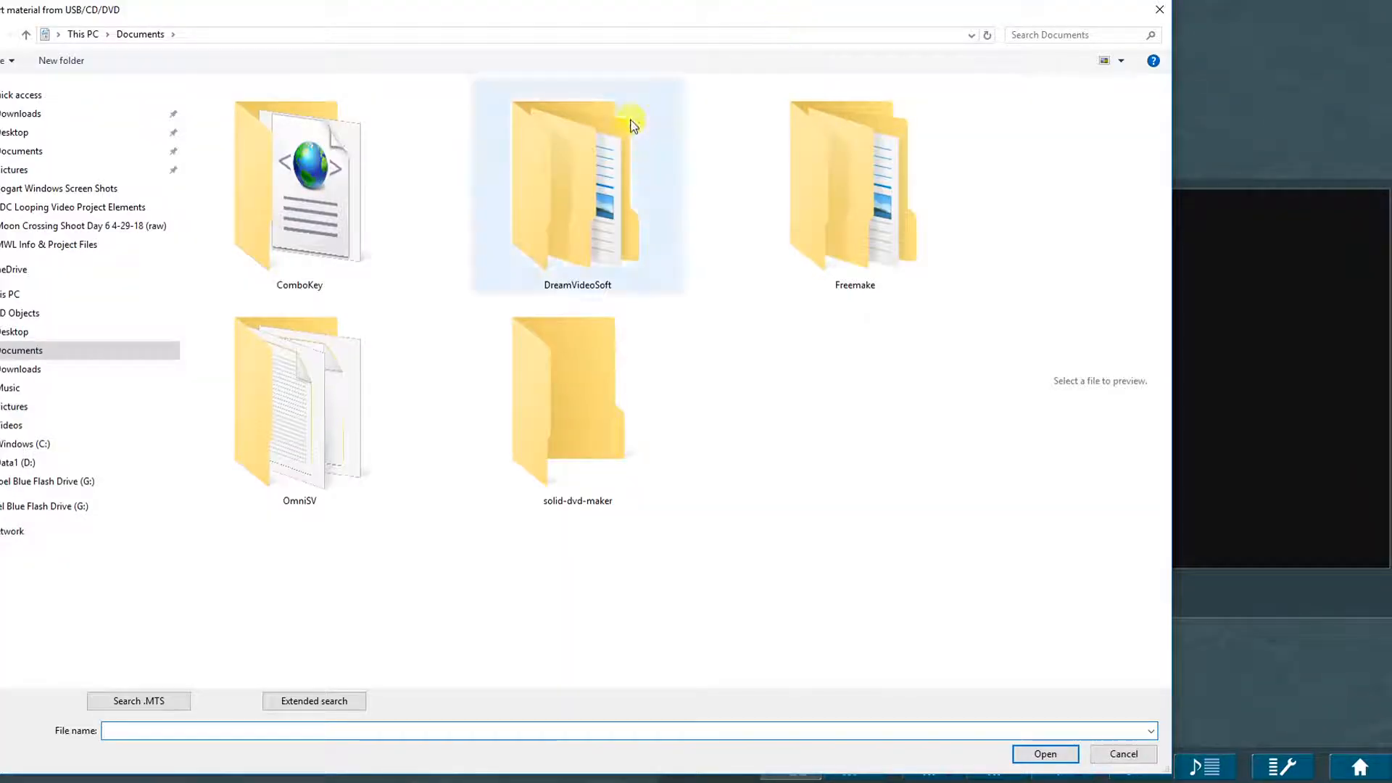
left_click(2, 131)
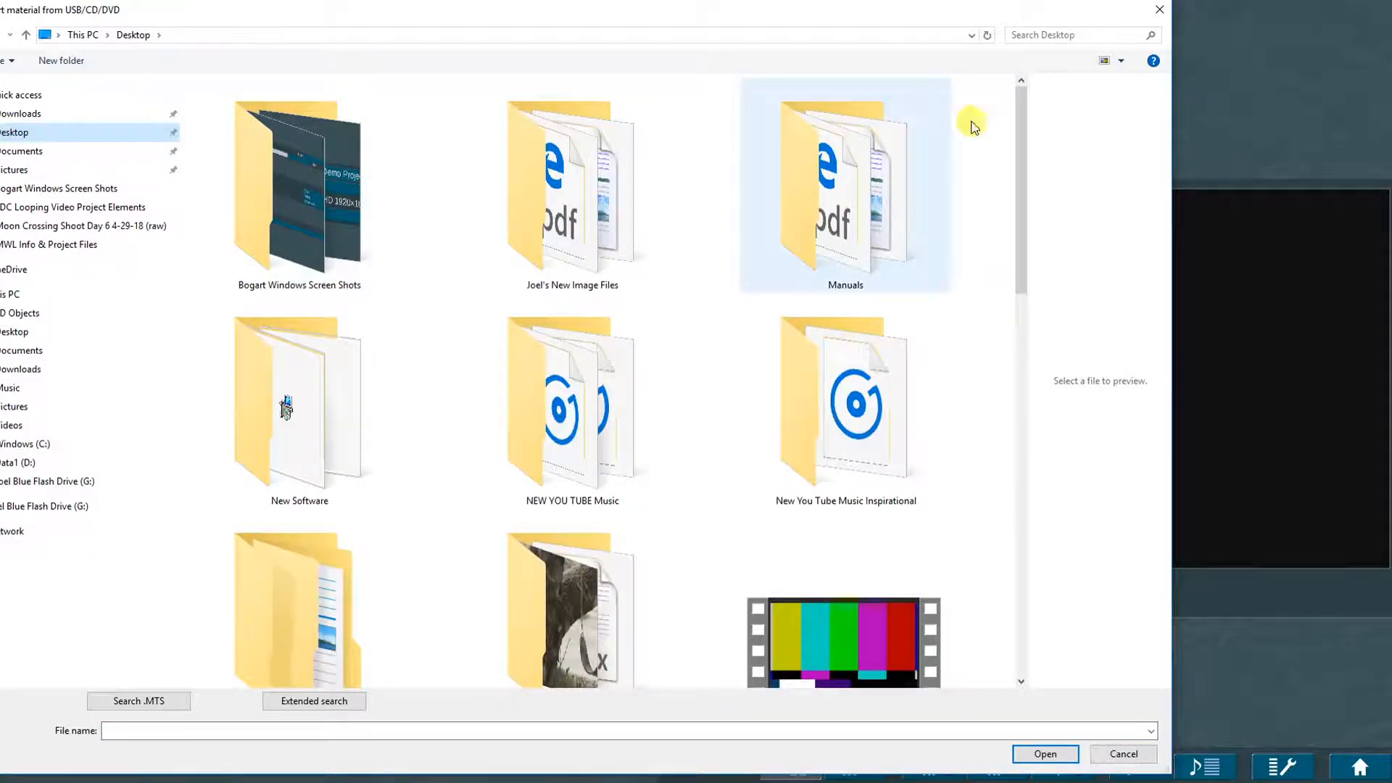
left_click_drag(1032, 131, 1025, 243)
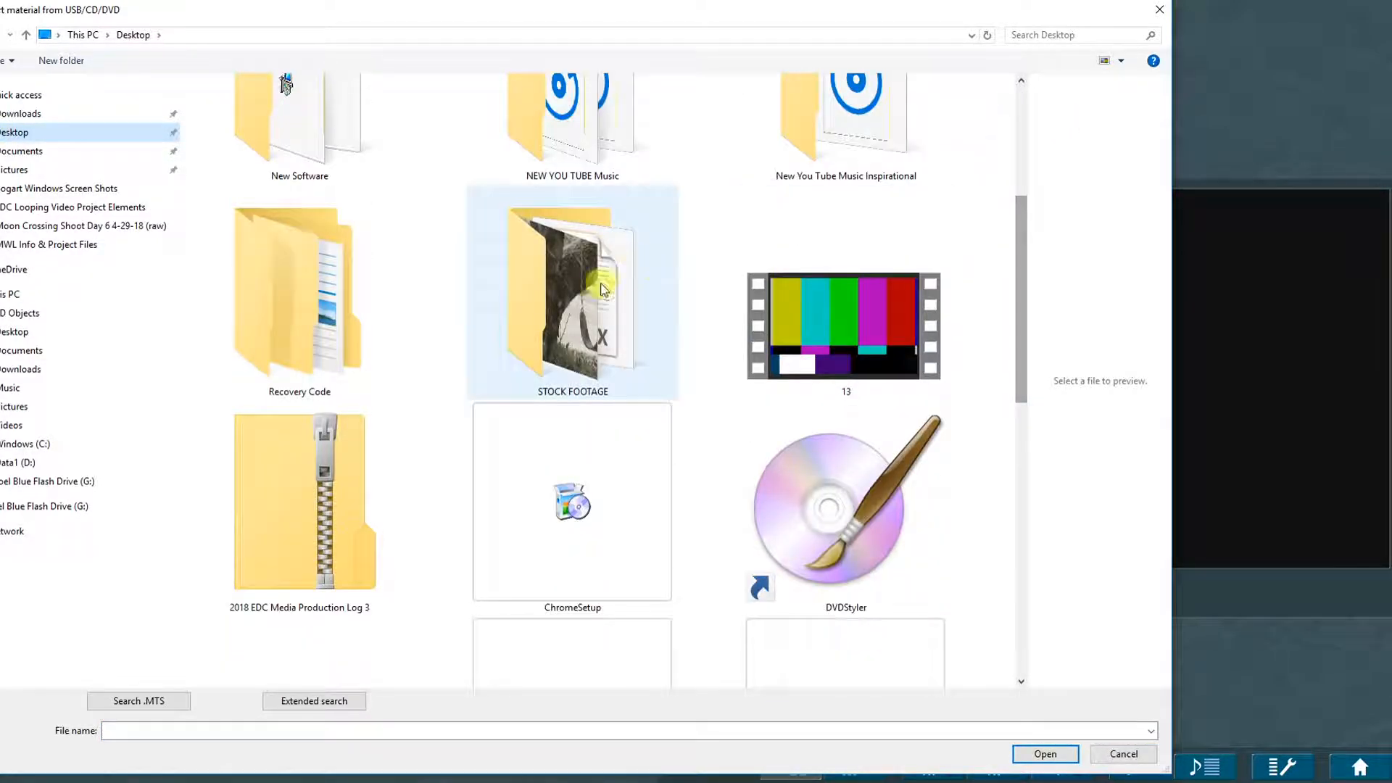
double_click(569, 299)
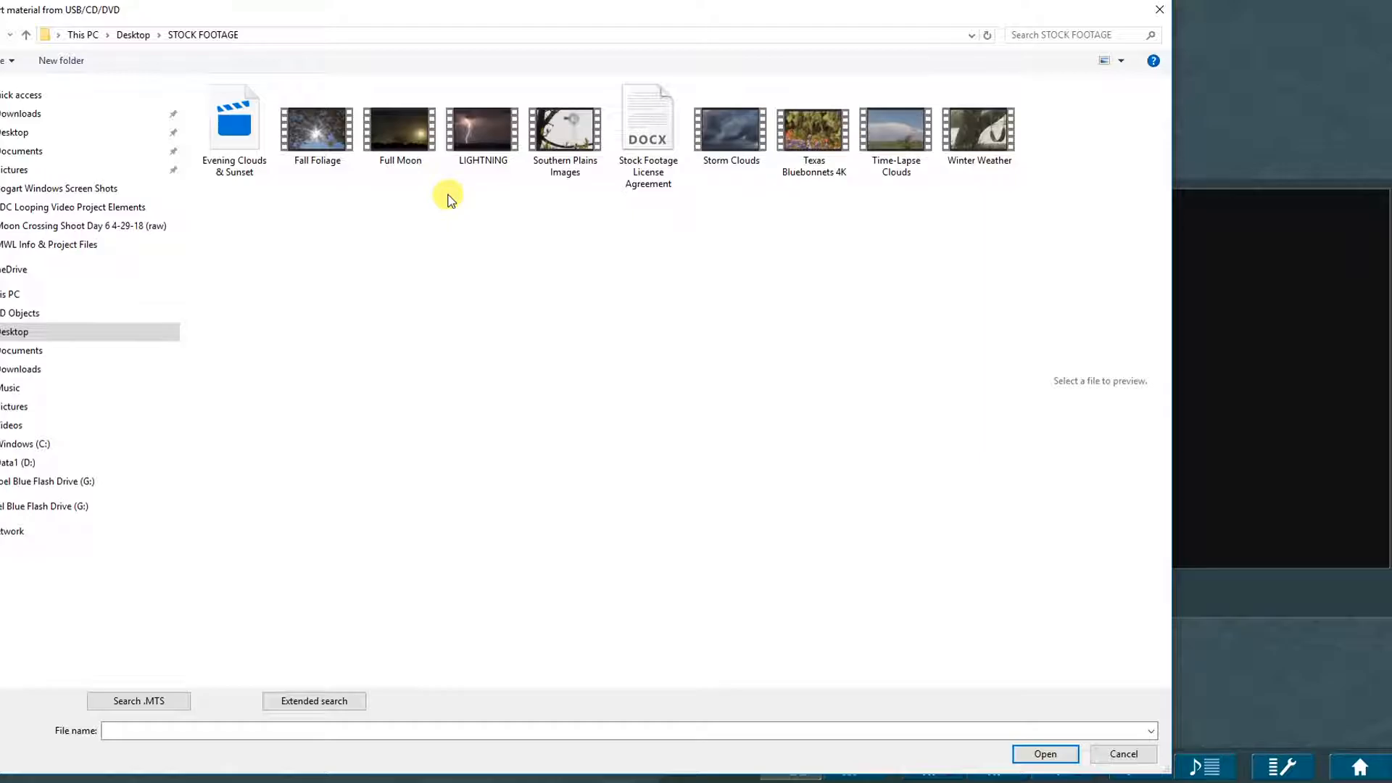
left_click(308, 135)
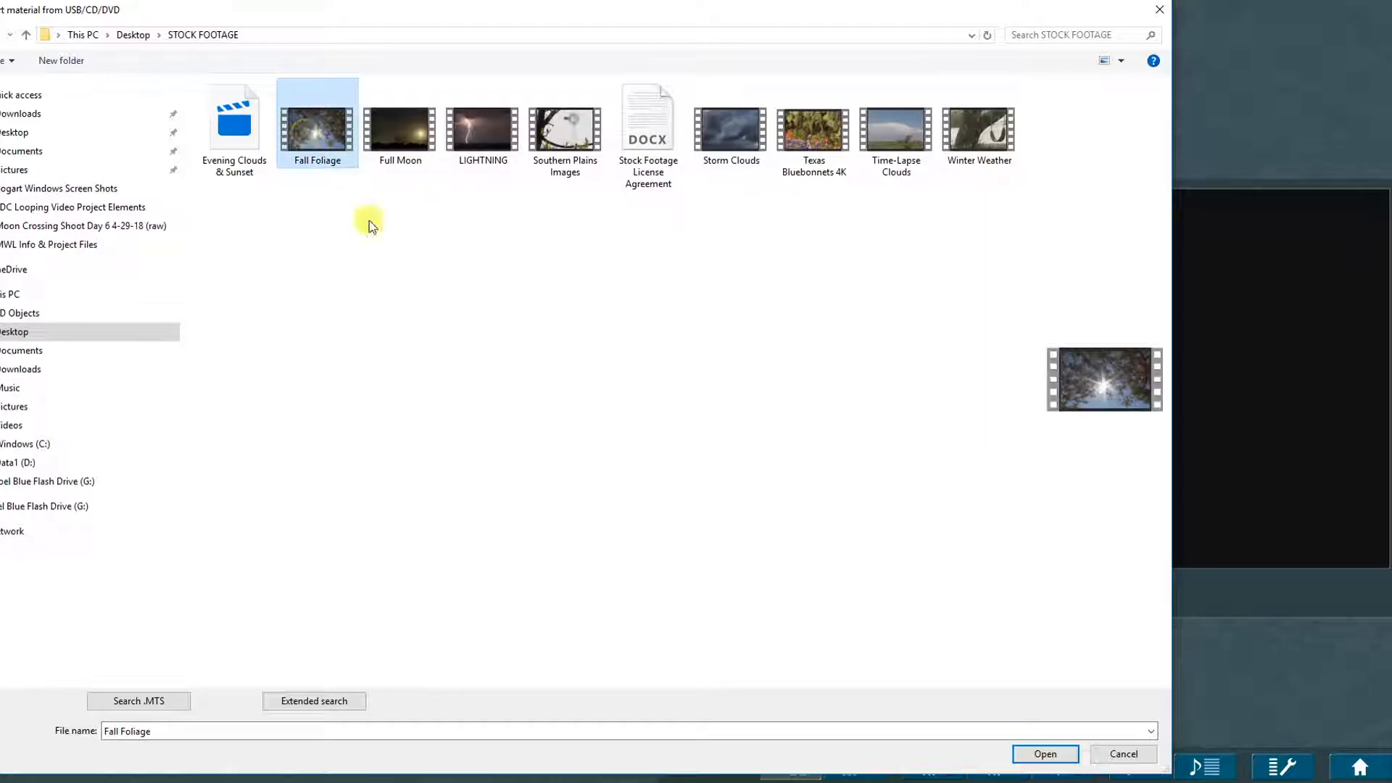
left_click(1045, 755)
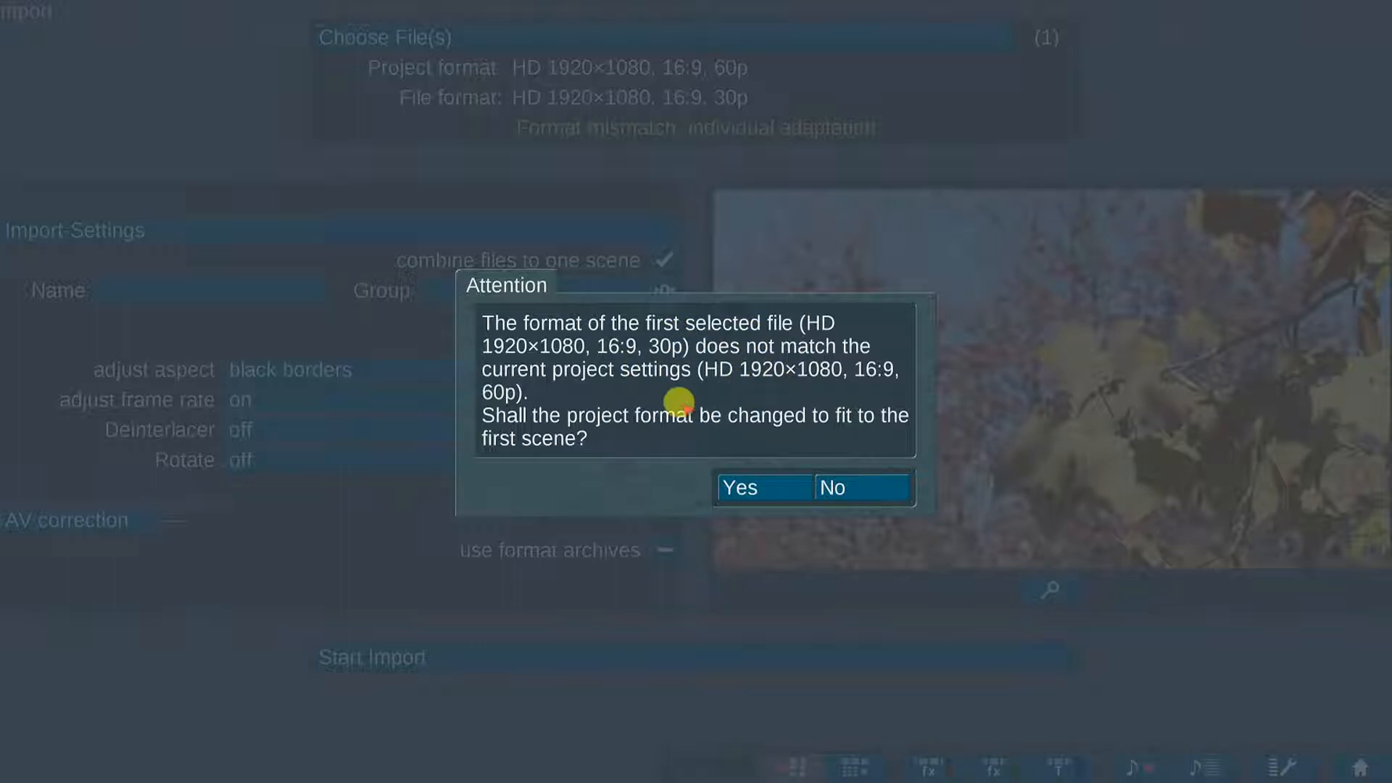
left_click(770, 485)
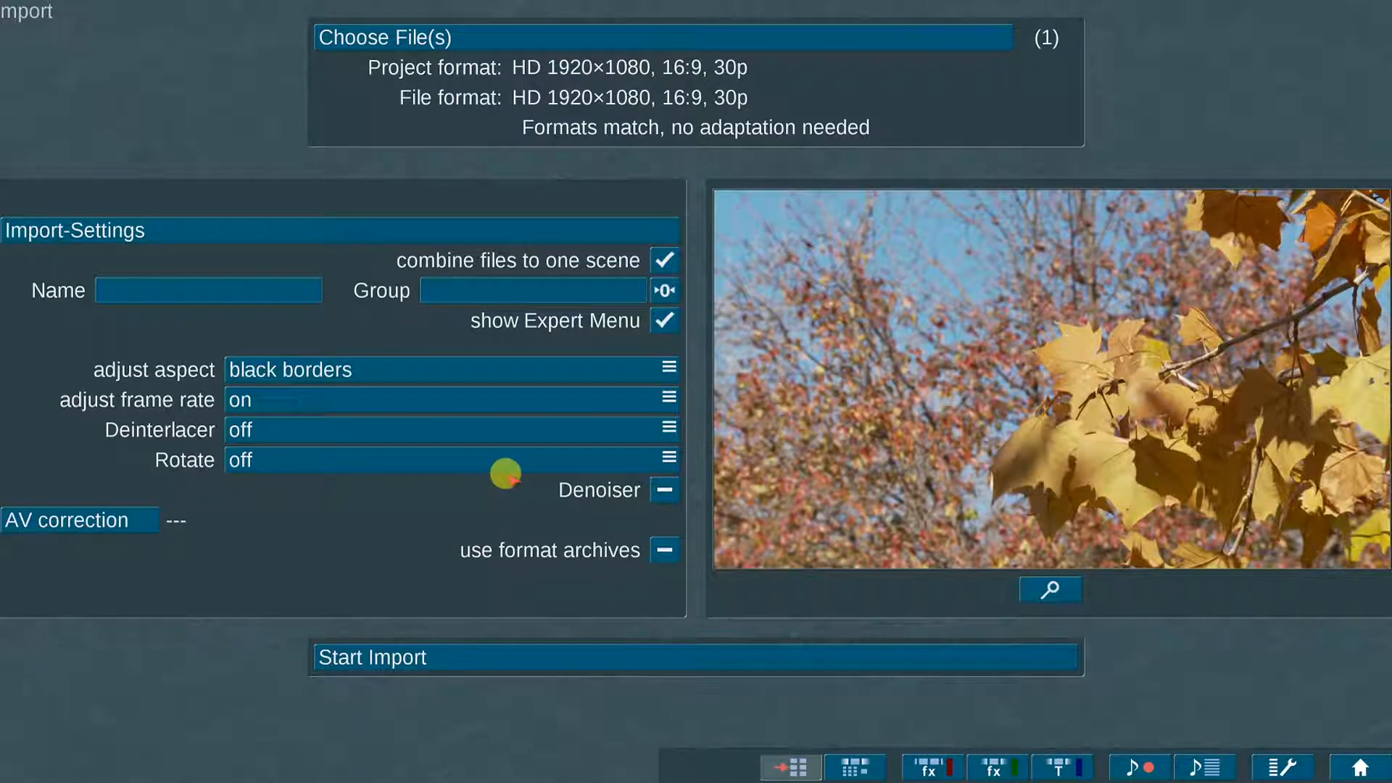
left_click(1360, 767)
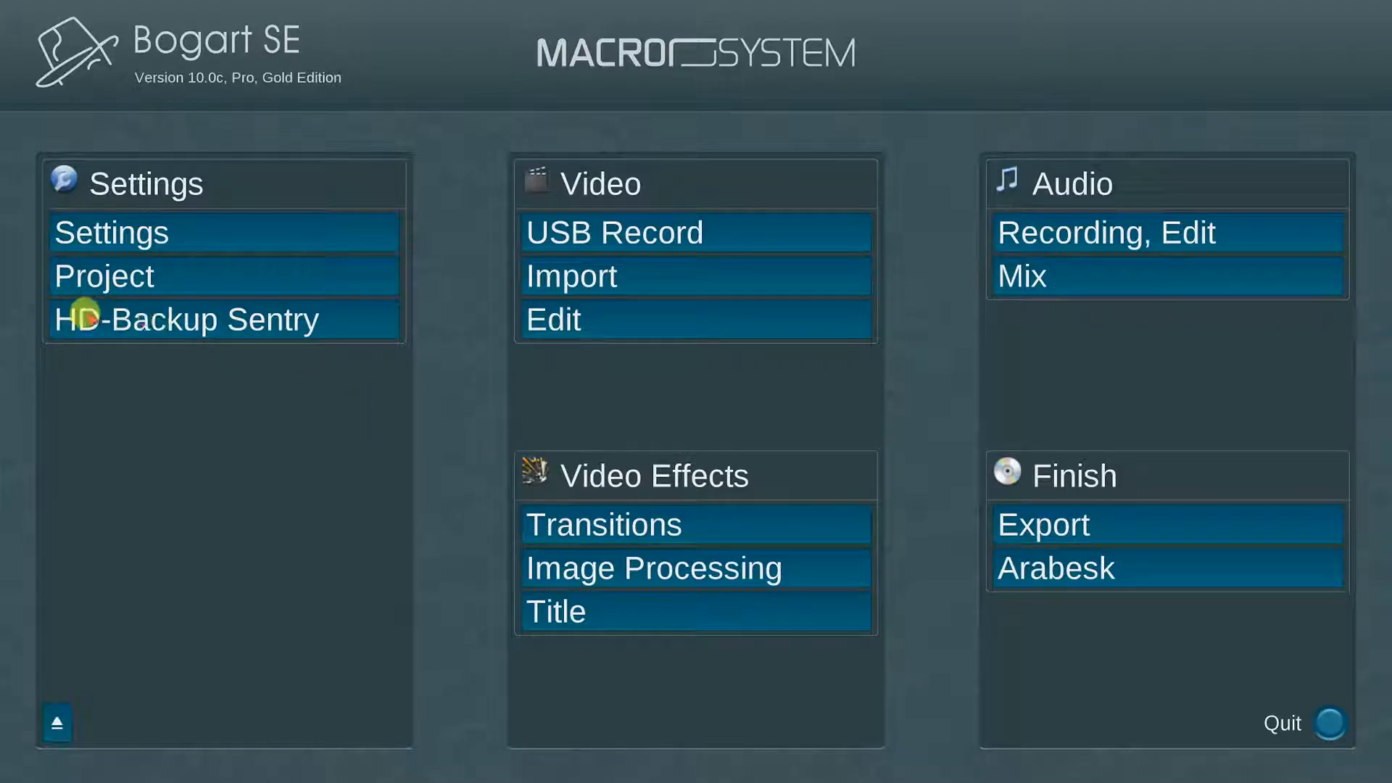
Step: In HD-Backup Sentry, choose Save projects with 'select projects to save' and scroll the project list
left_click(335, 315)
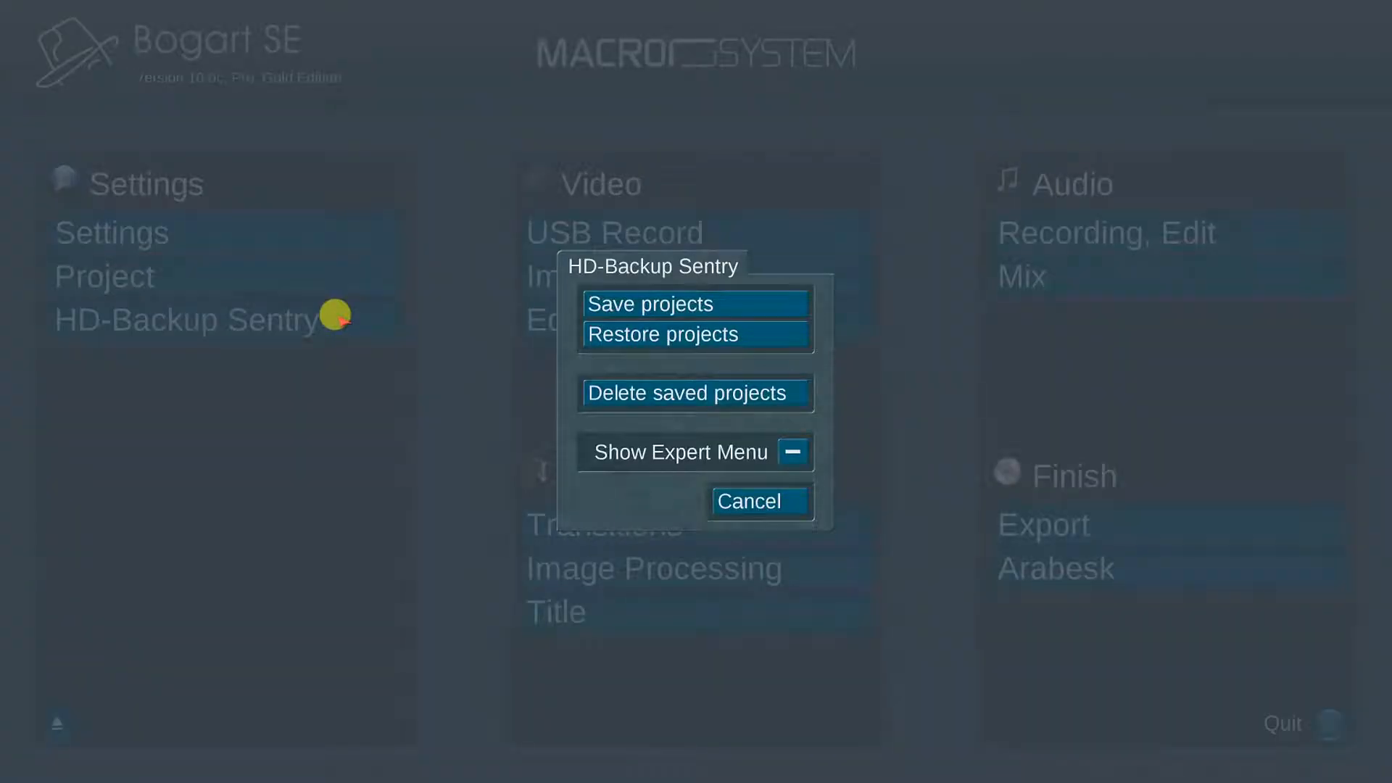
left_click(737, 298)
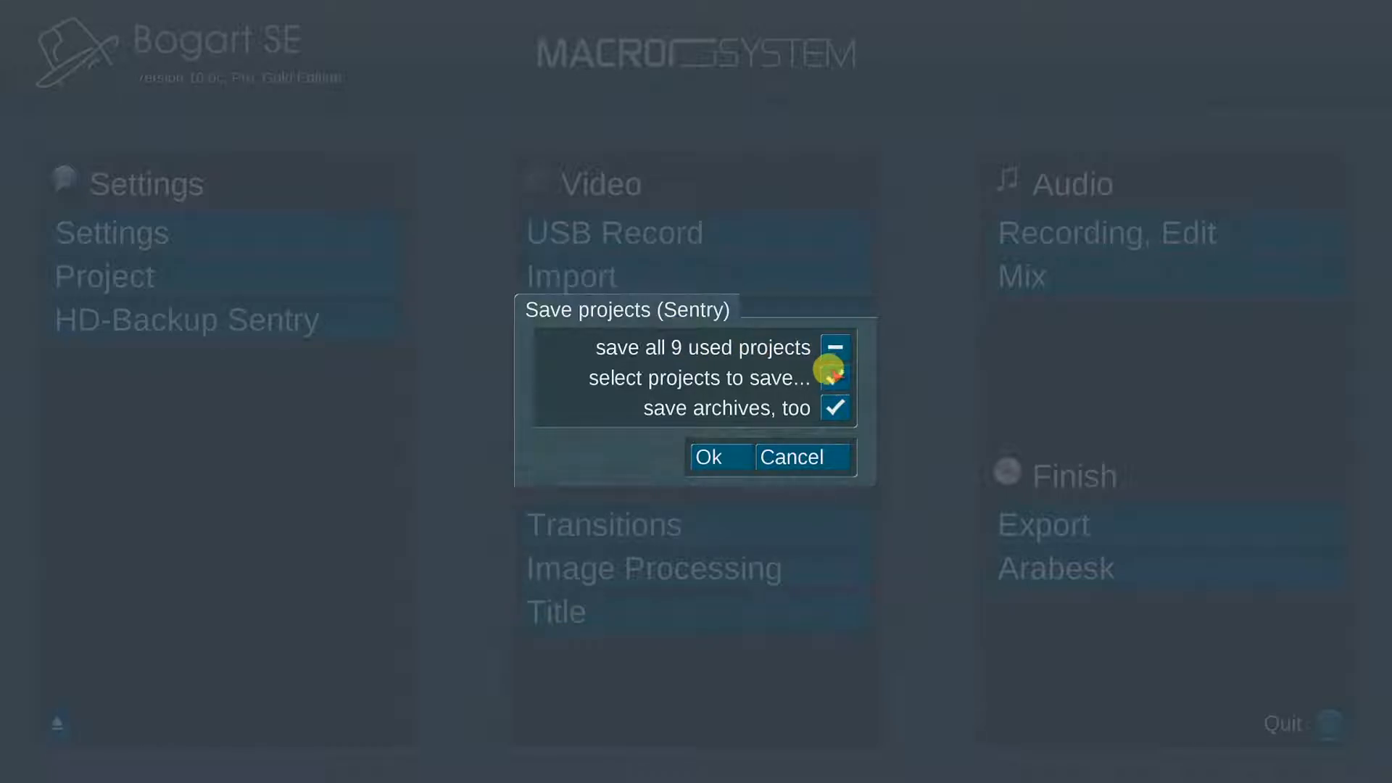
left_click(714, 455)
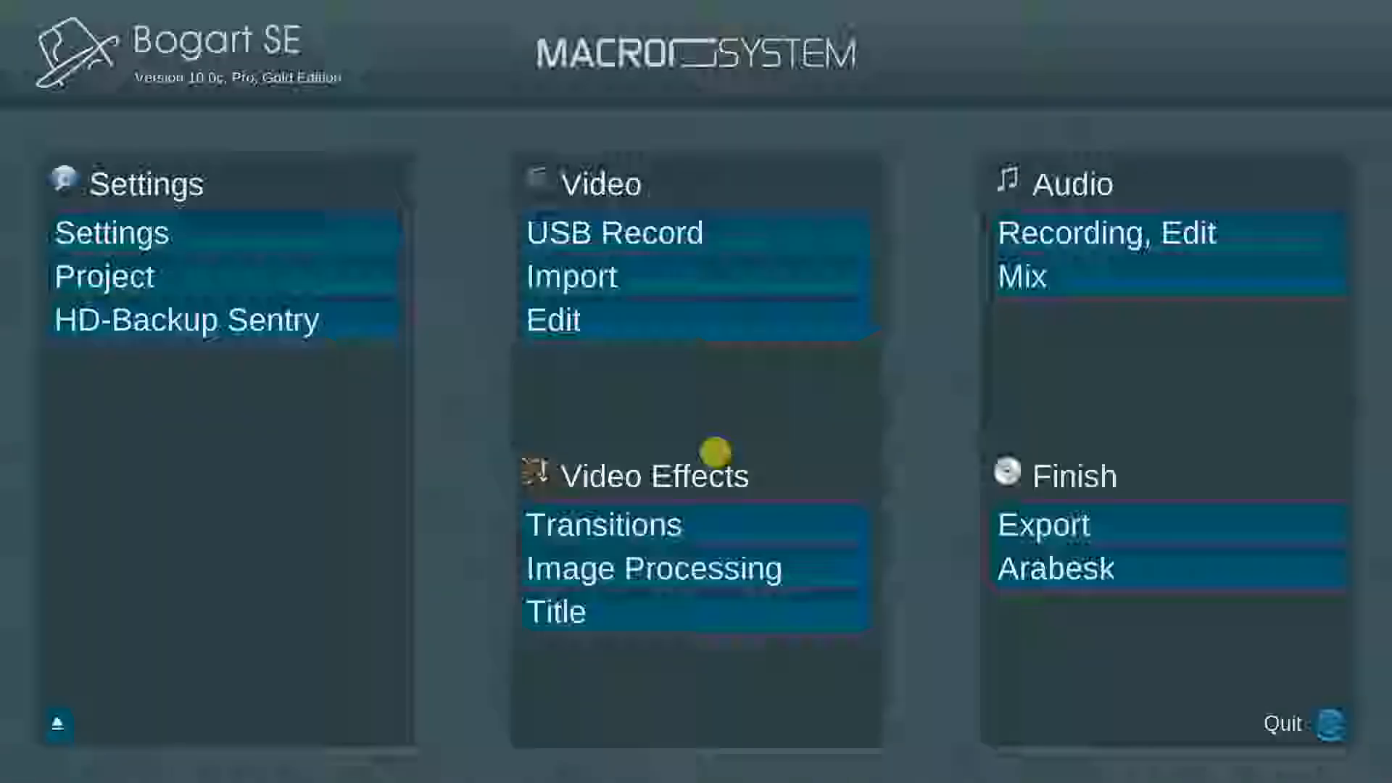
left_click_drag(958, 340, 958, 269)
scroll(746, 387, "down", 7)
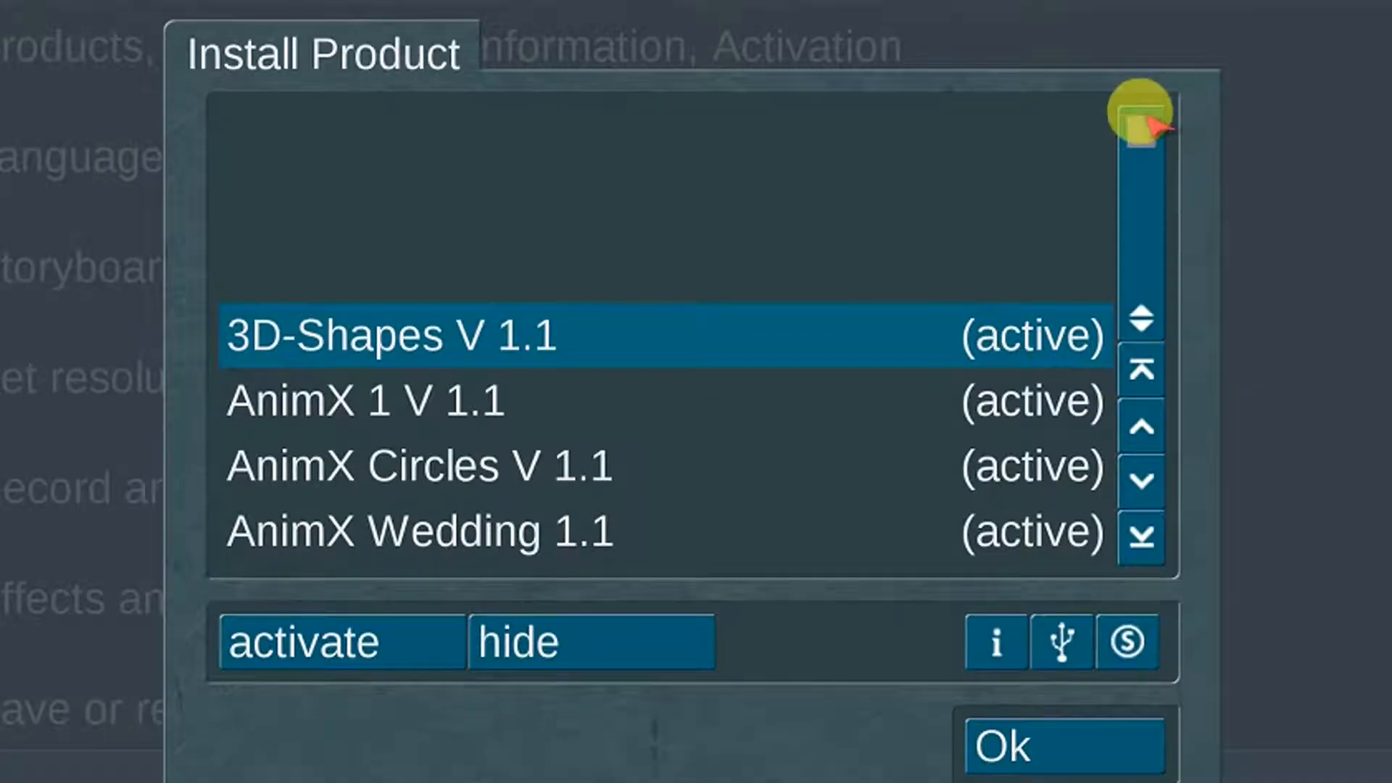
left_click_drag(1140, 118, 1141, 279)
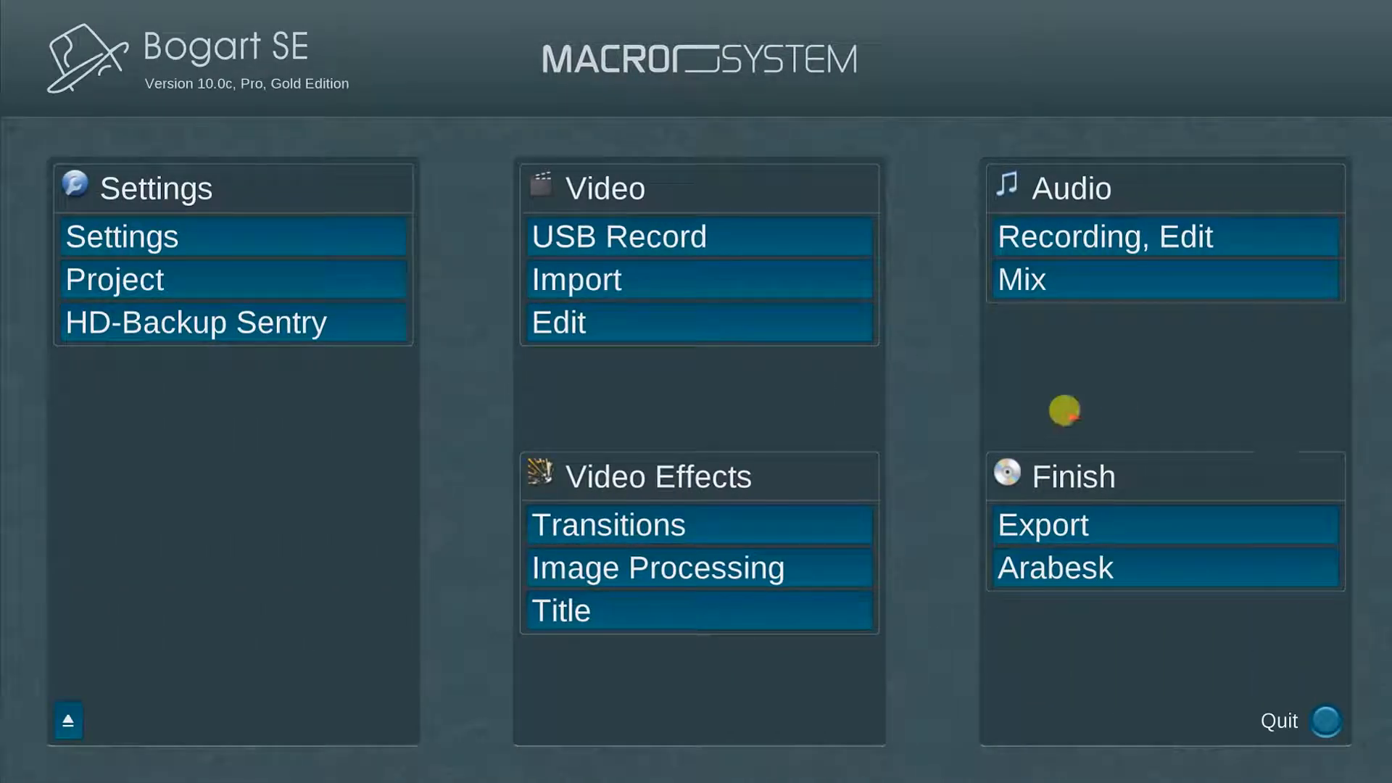
Step: Open the Import screen with the Expert Menu shown and start Choose File(s)
left_click(717, 276)
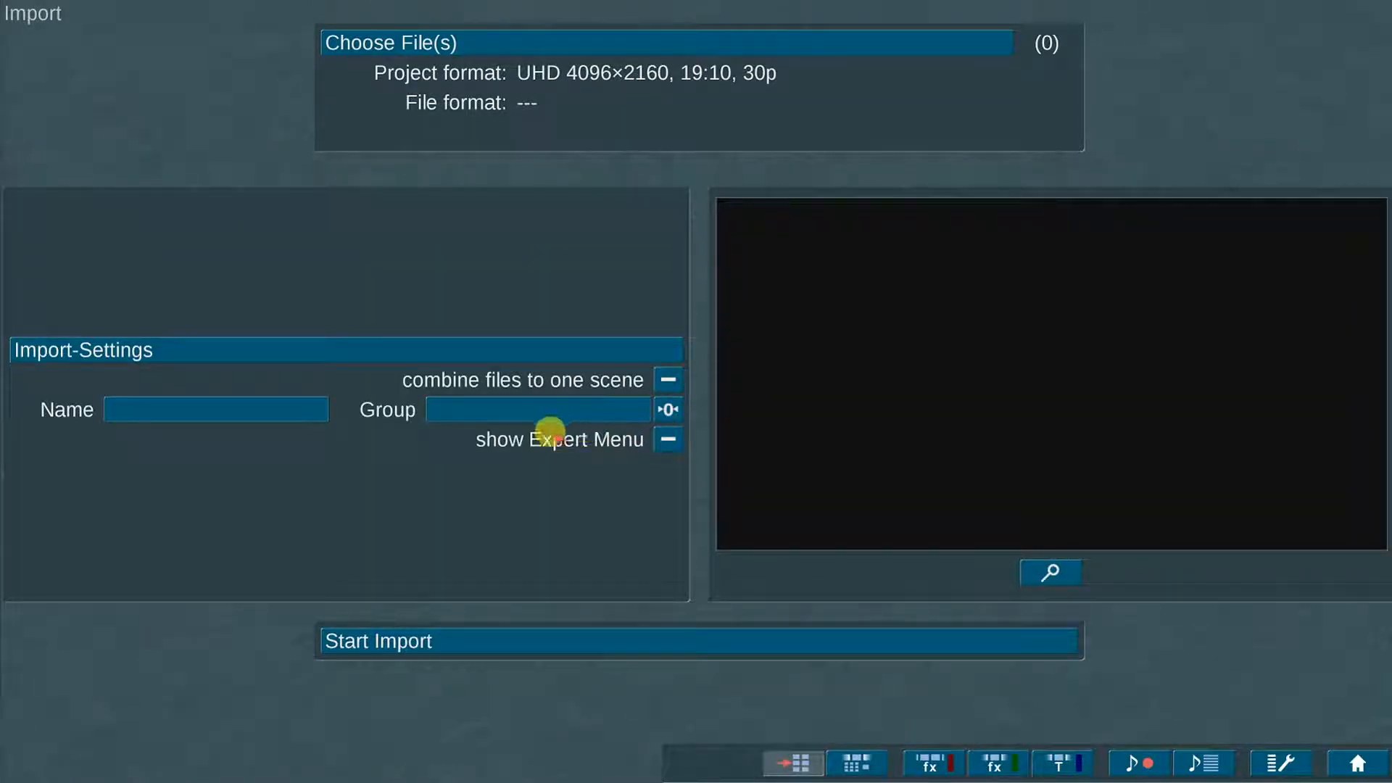
left_click(661, 438)
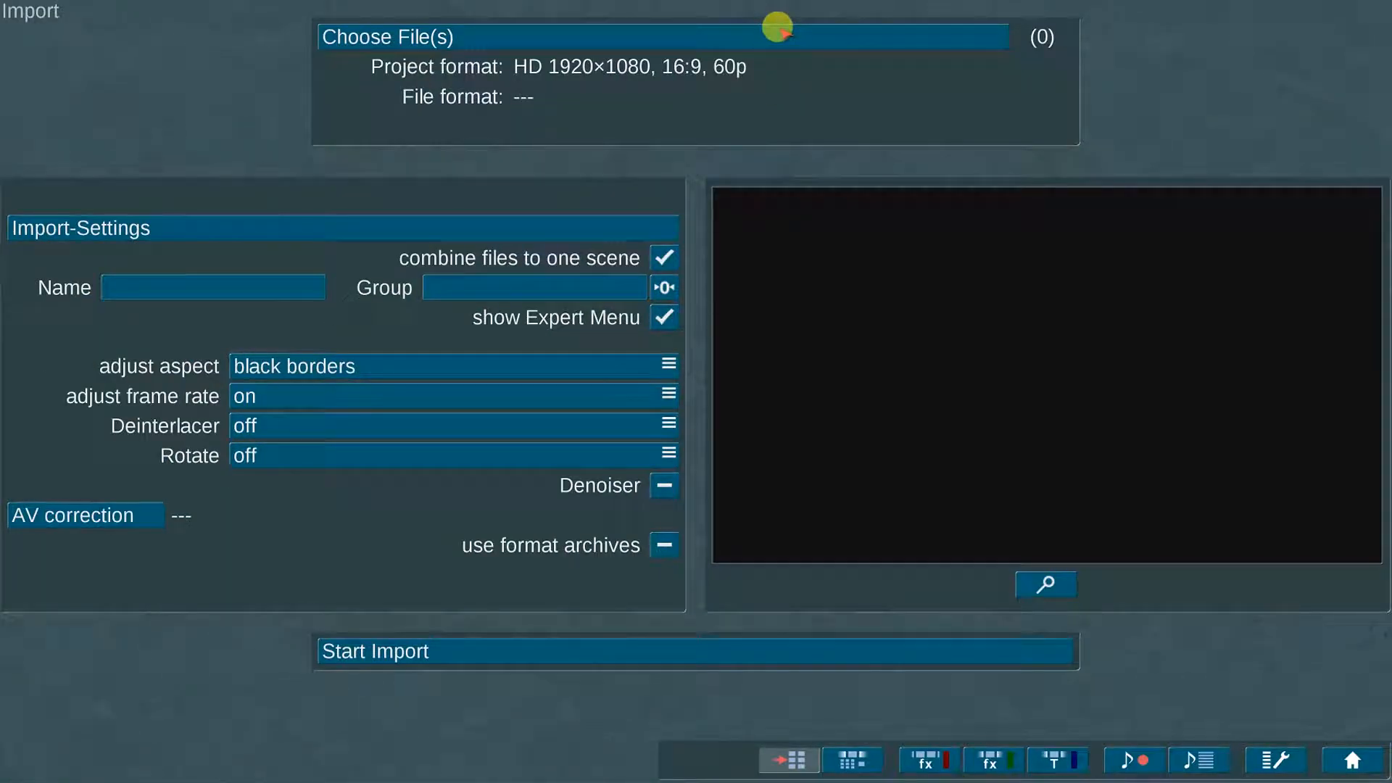
left_click(782, 33)
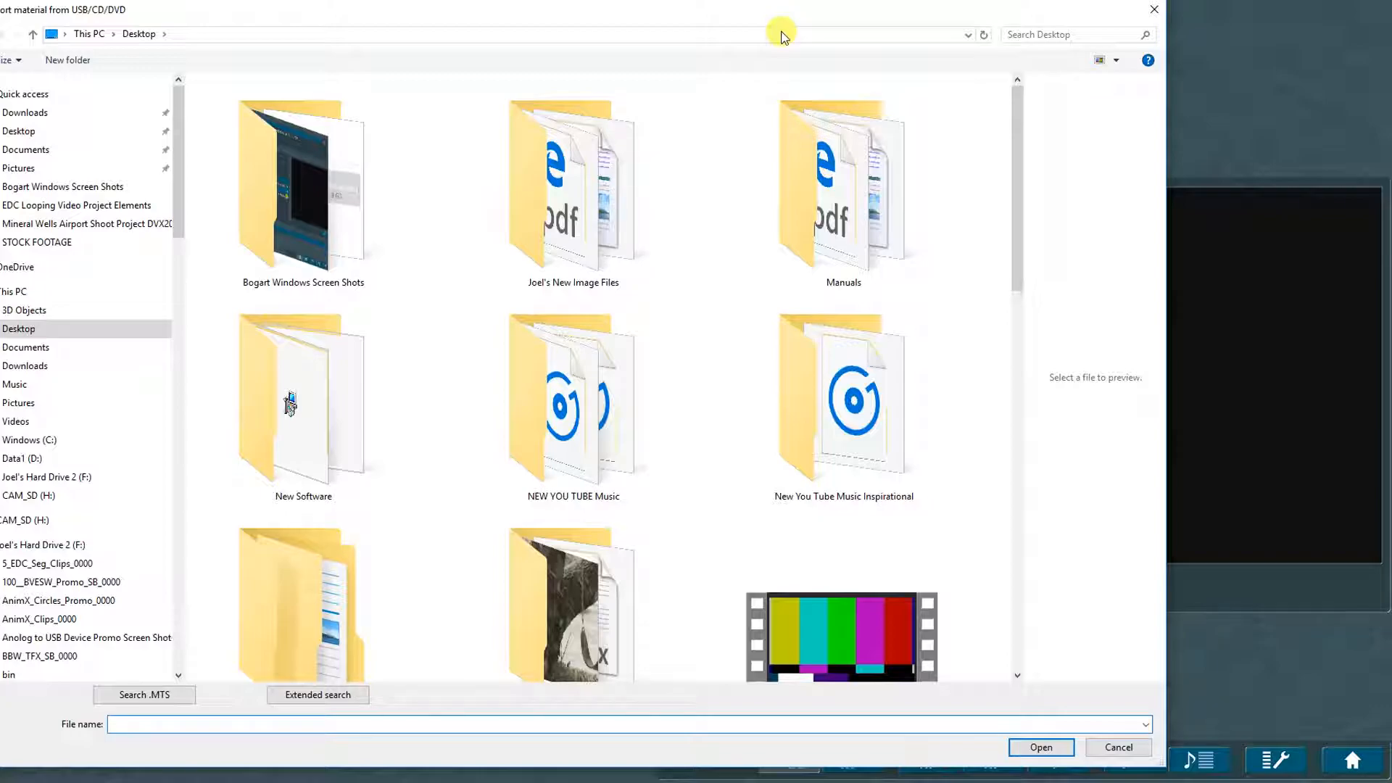
left_click_drag(1017, 148, 1015, 71)
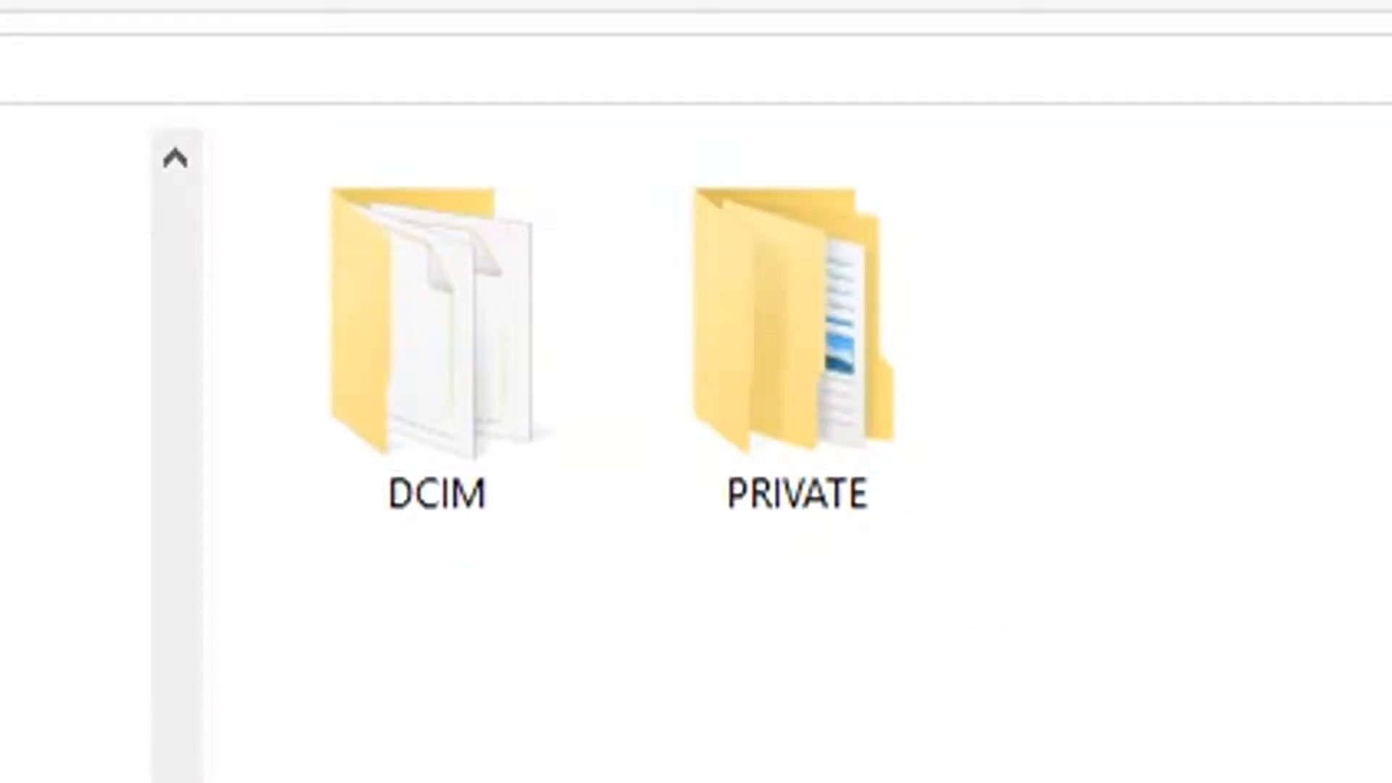
Step: In DCIM\344YCRH0, select airport clips 03200025, 03200026 and 03200027 and open them
double_click(397, 407)
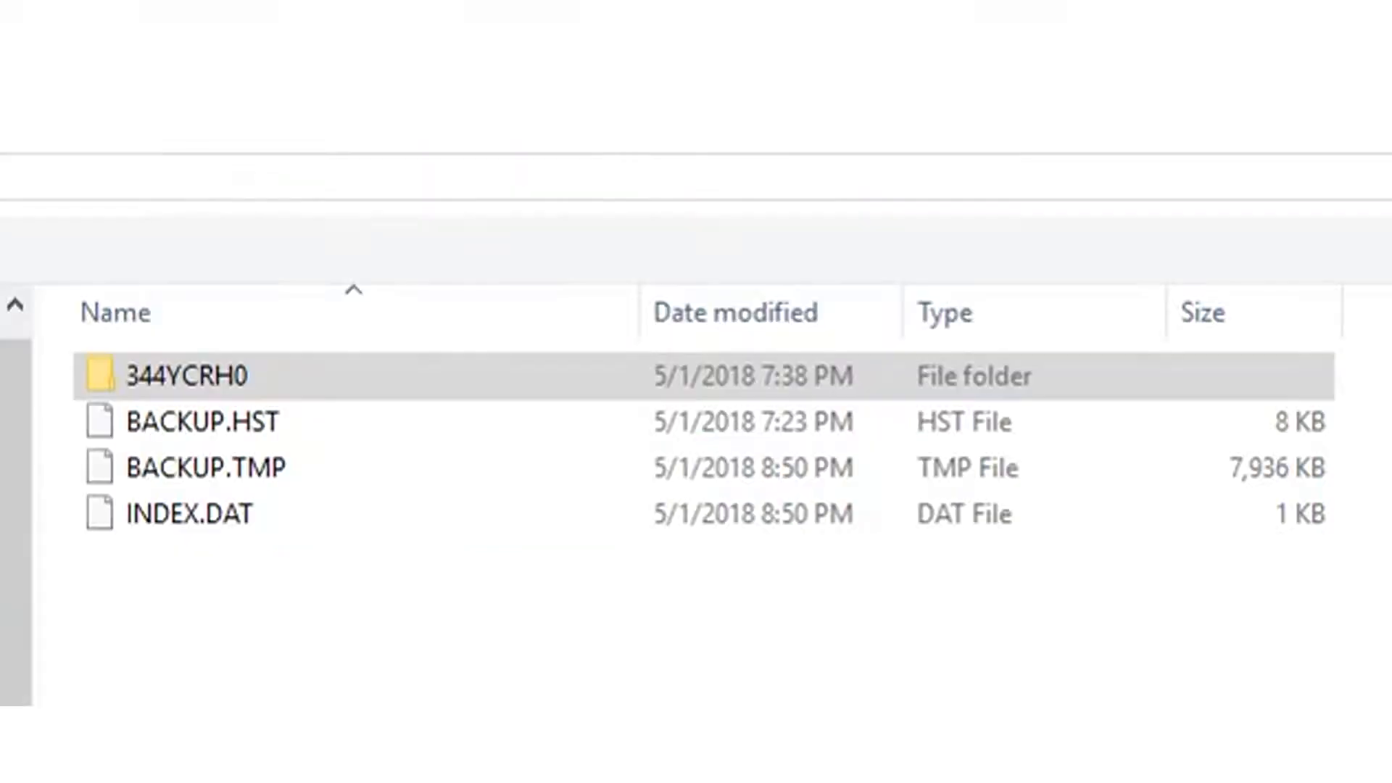
left_click(484, 377)
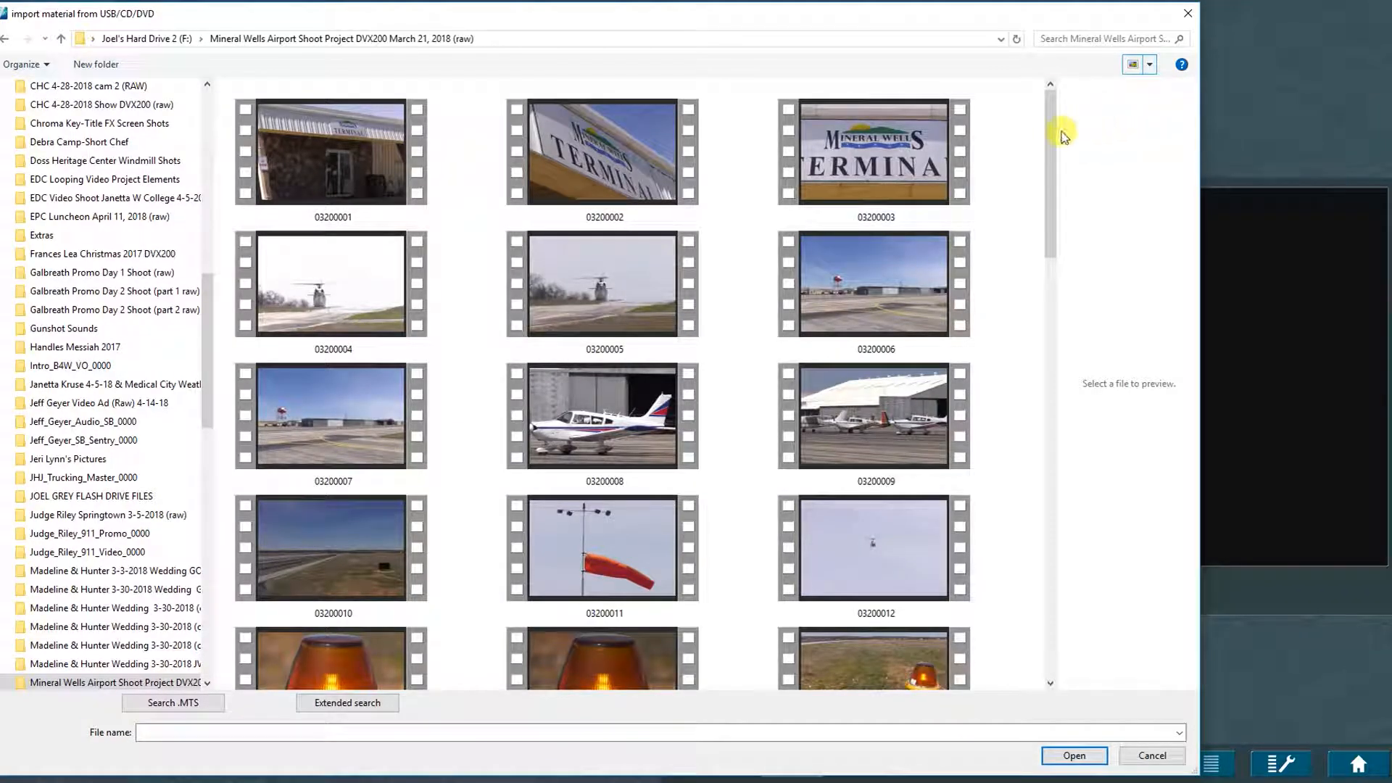
mouse_move(1058, 132)
left_mouse_down()
mouse_move(1051, 193)
mouse_move(1081, 271)
mouse_move(1050, 184)
mouse_move(1056, 115)
left_mouse_up()
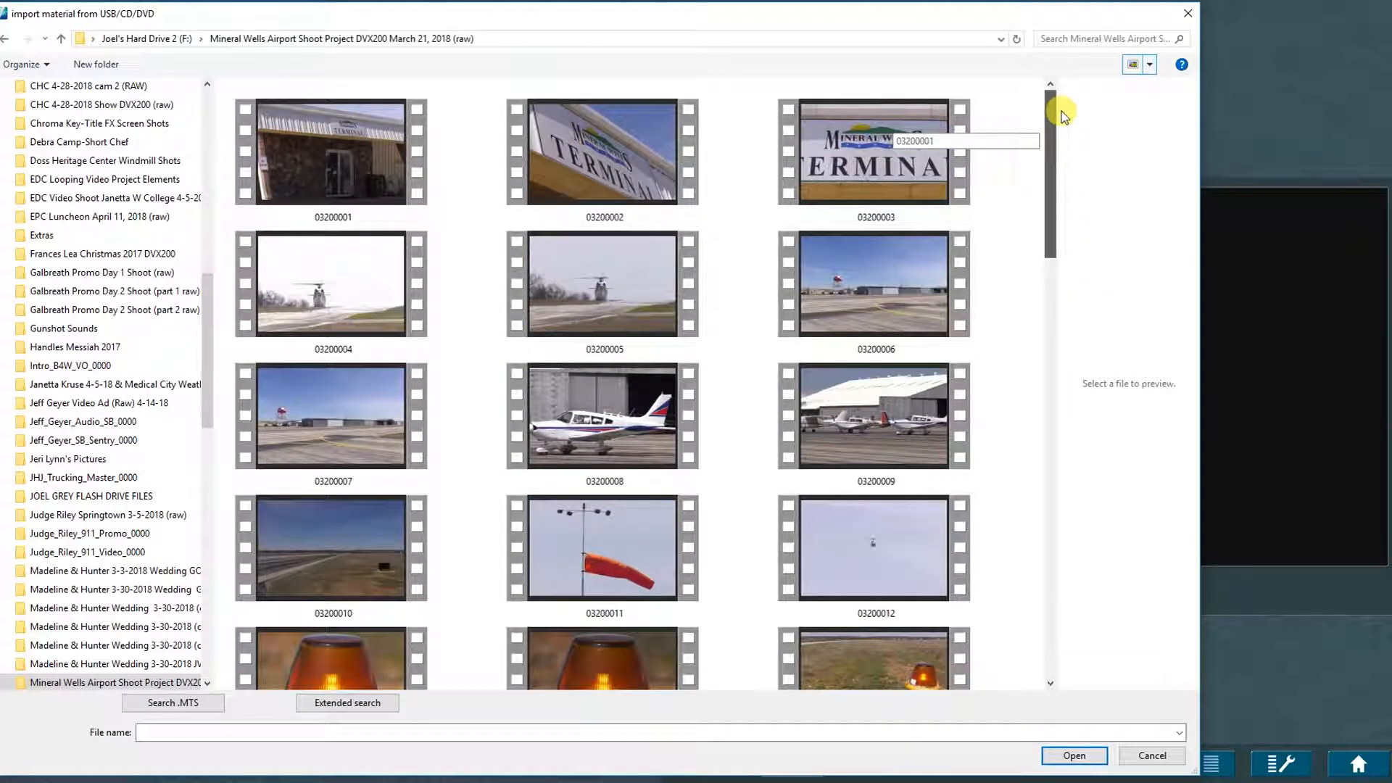
left_click(358, 152)
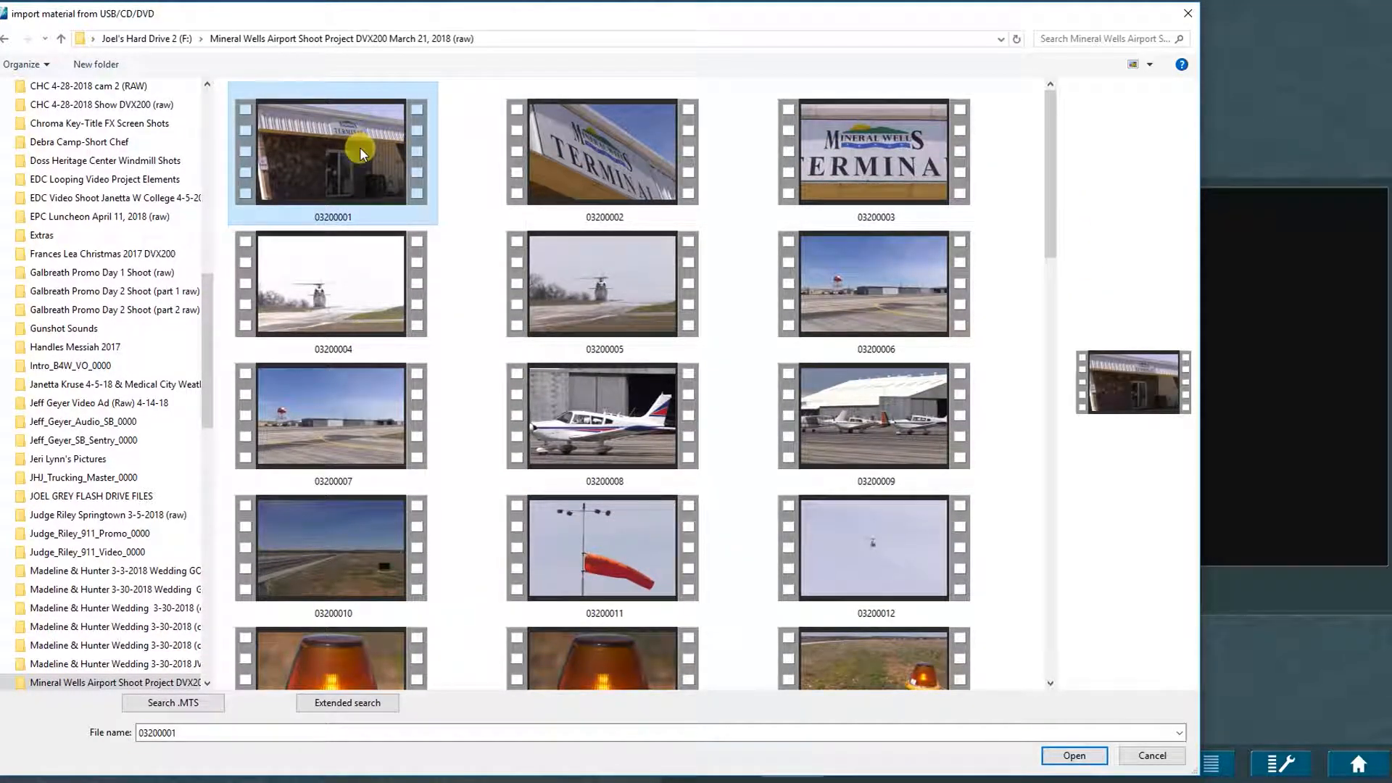
key("ctrl+a")
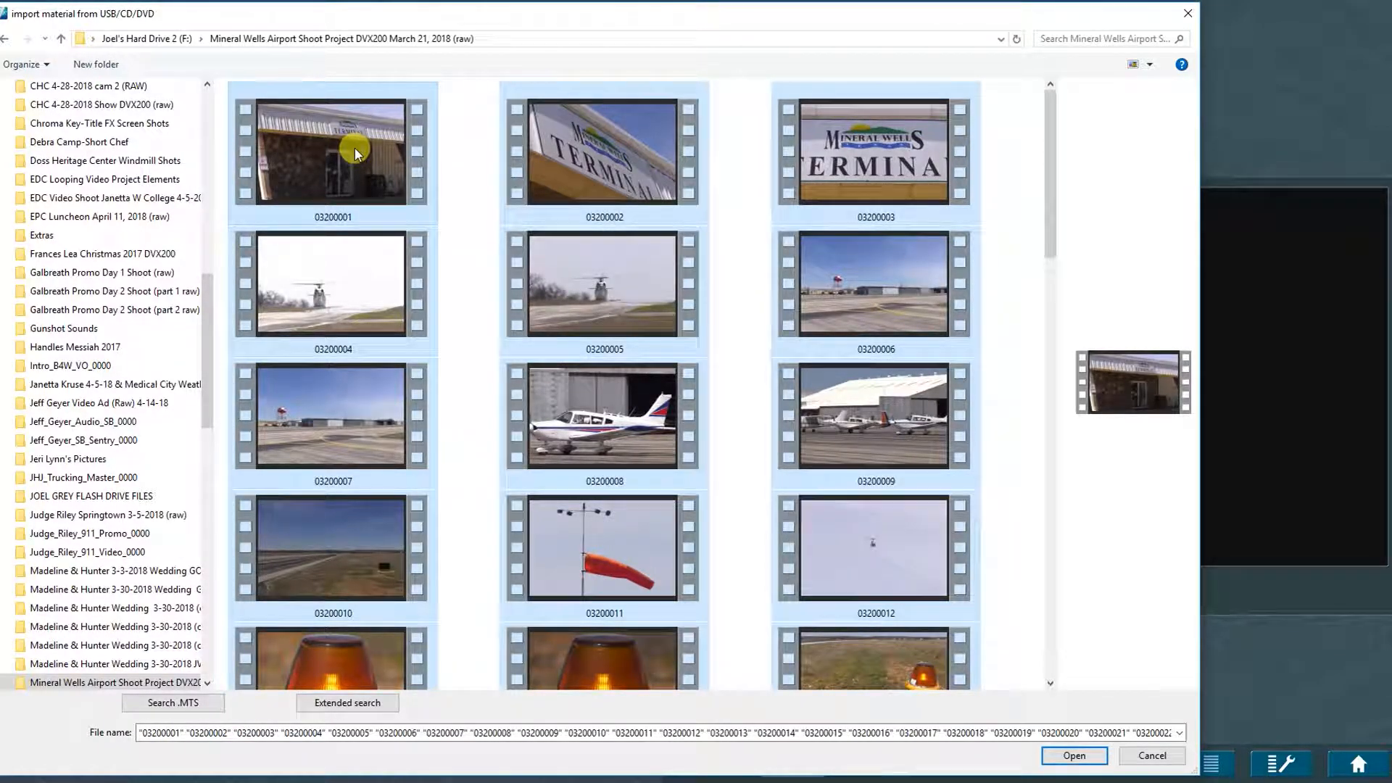
left_click(1012, 161)
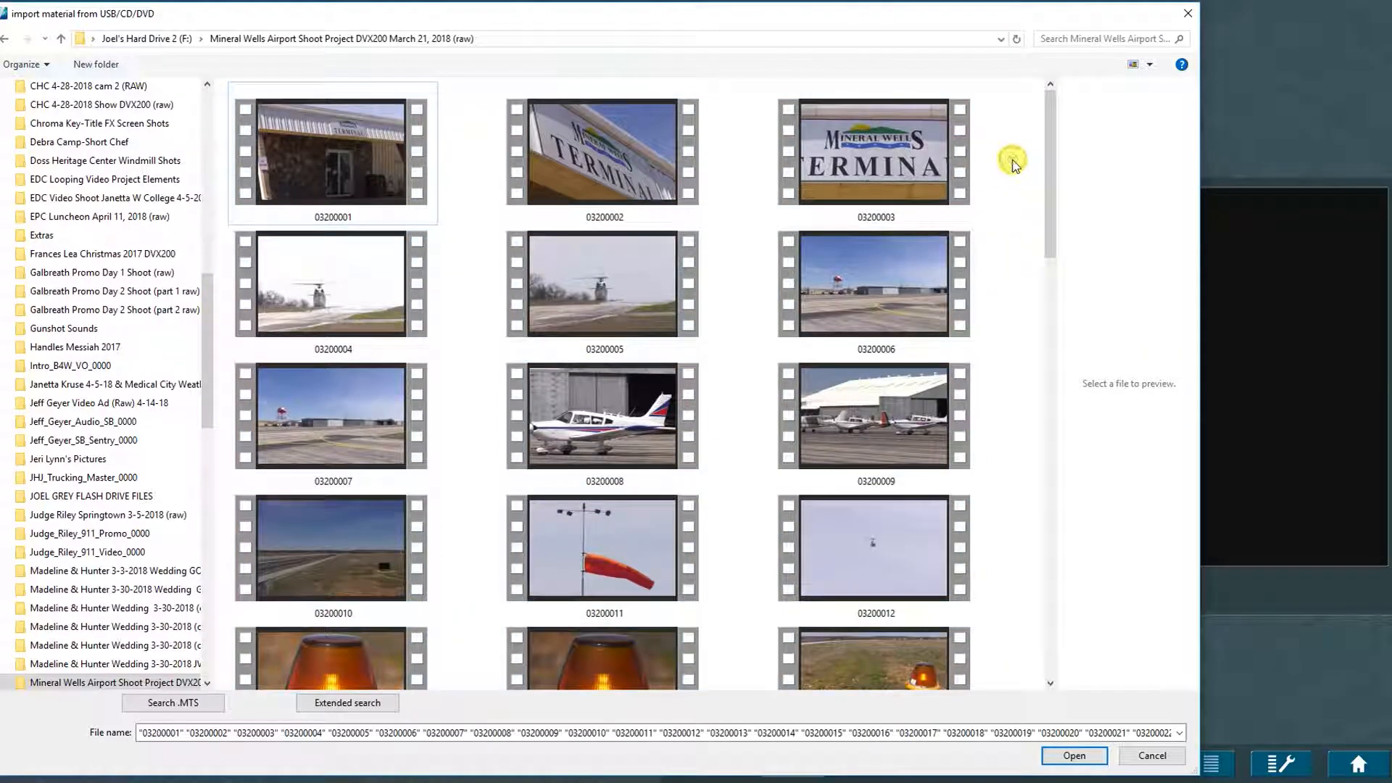
scroll(373, 362, "down", 10)
left_click(372, 362)
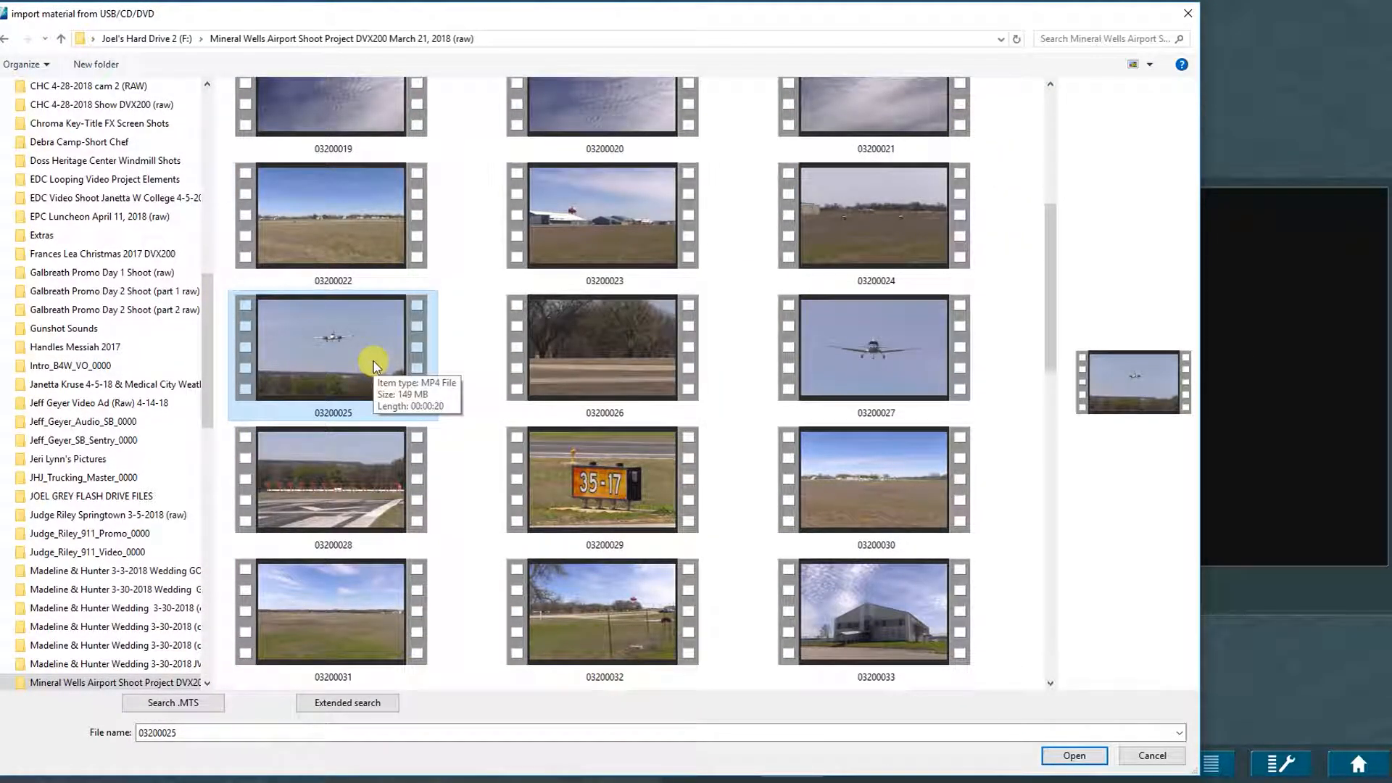
left_click(909, 356, "shift")
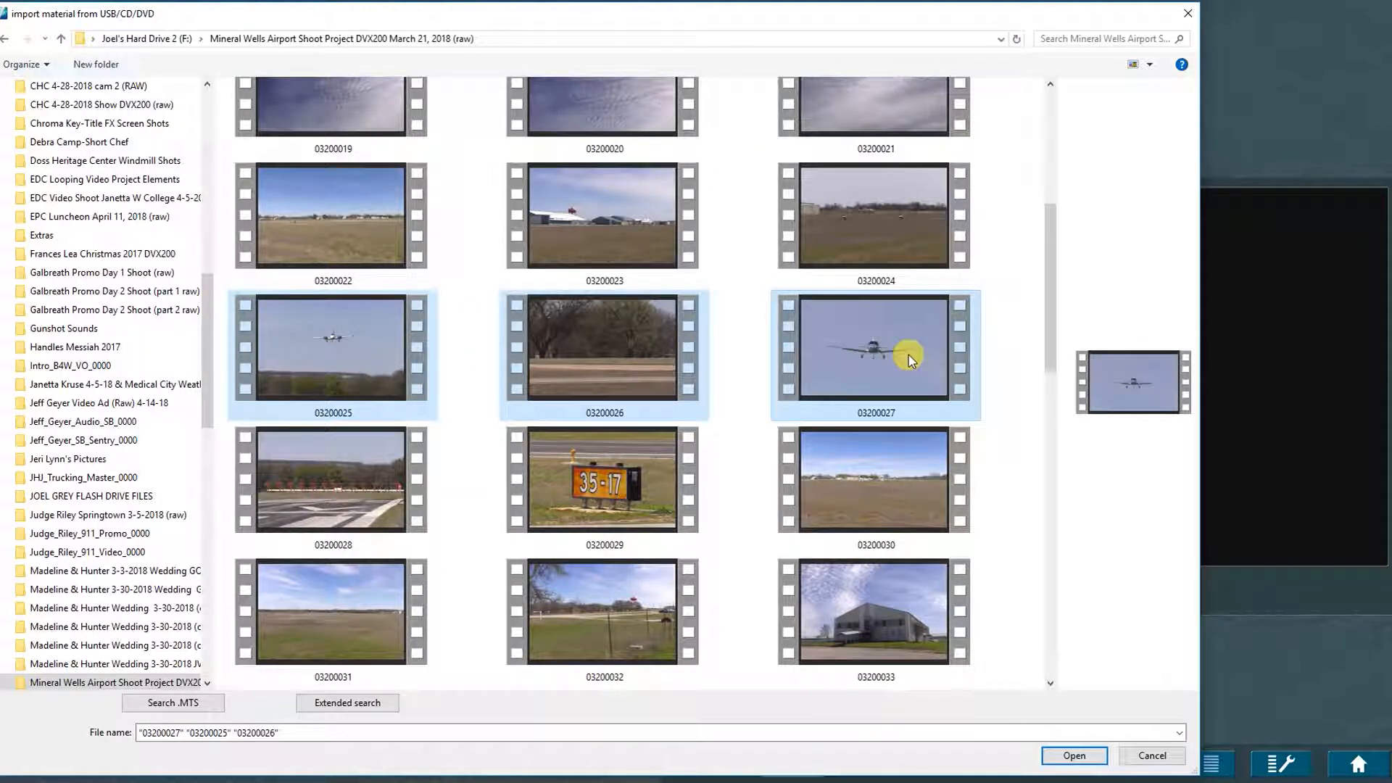
left_click(1075, 755)
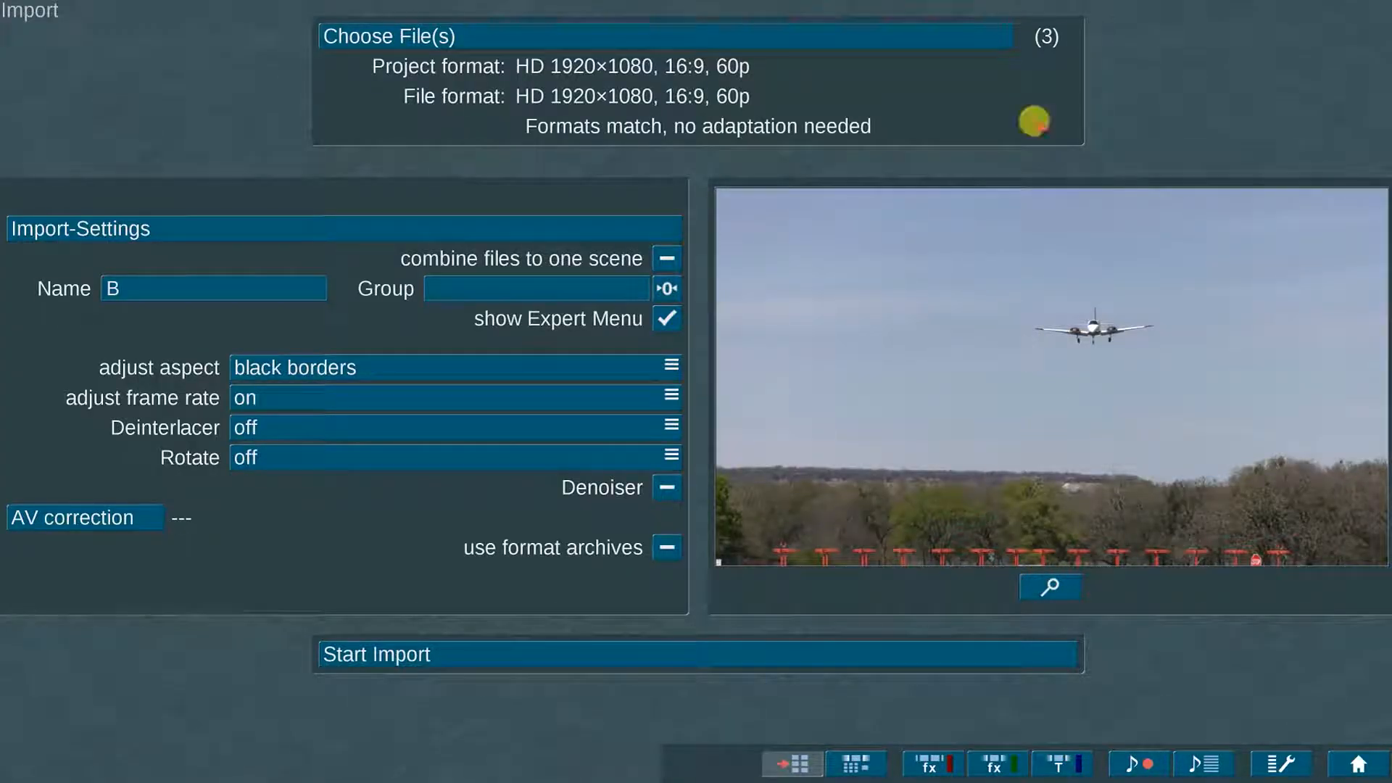
Step: Clear the import list and drag clip 03200011 from the airport folder into Bogart
left_click(1046, 63)
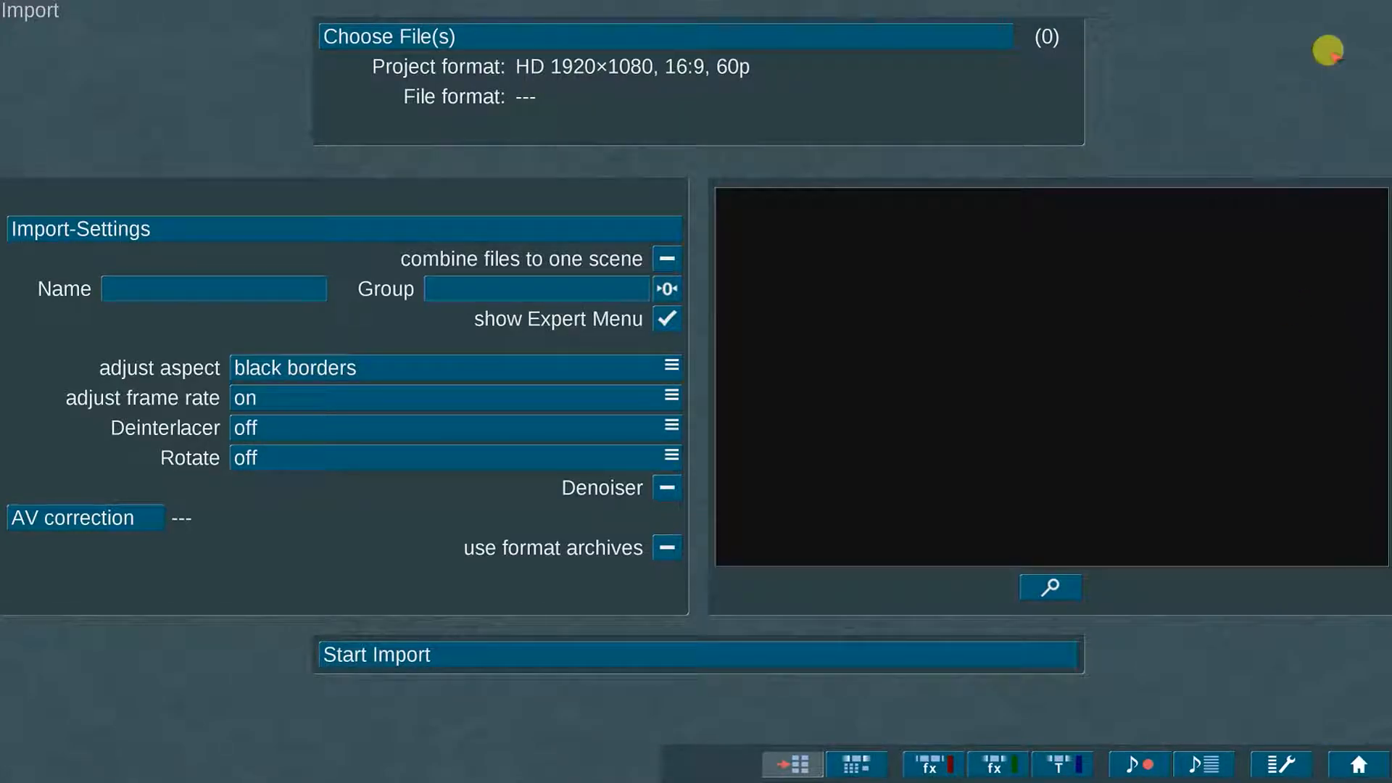
left_click(1385, 1)
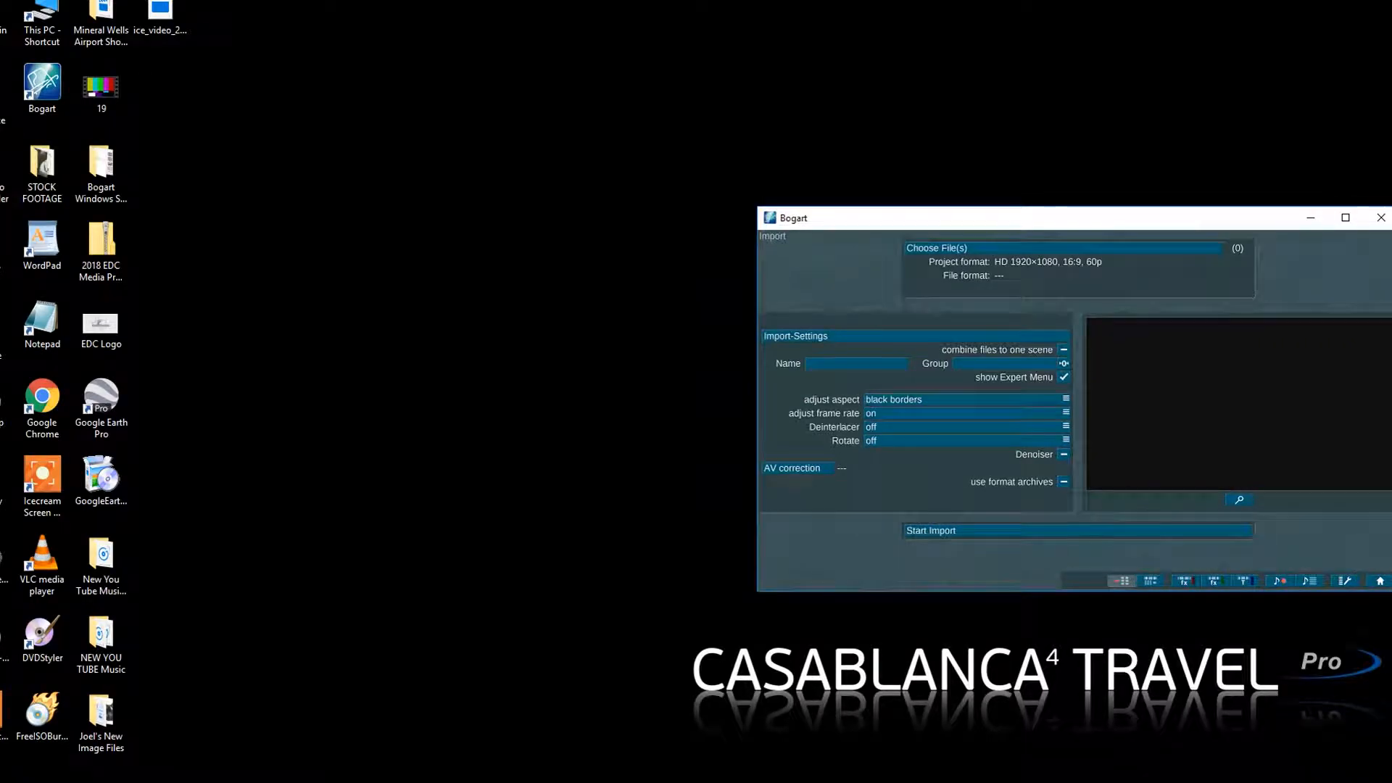
double_click(107, 30)
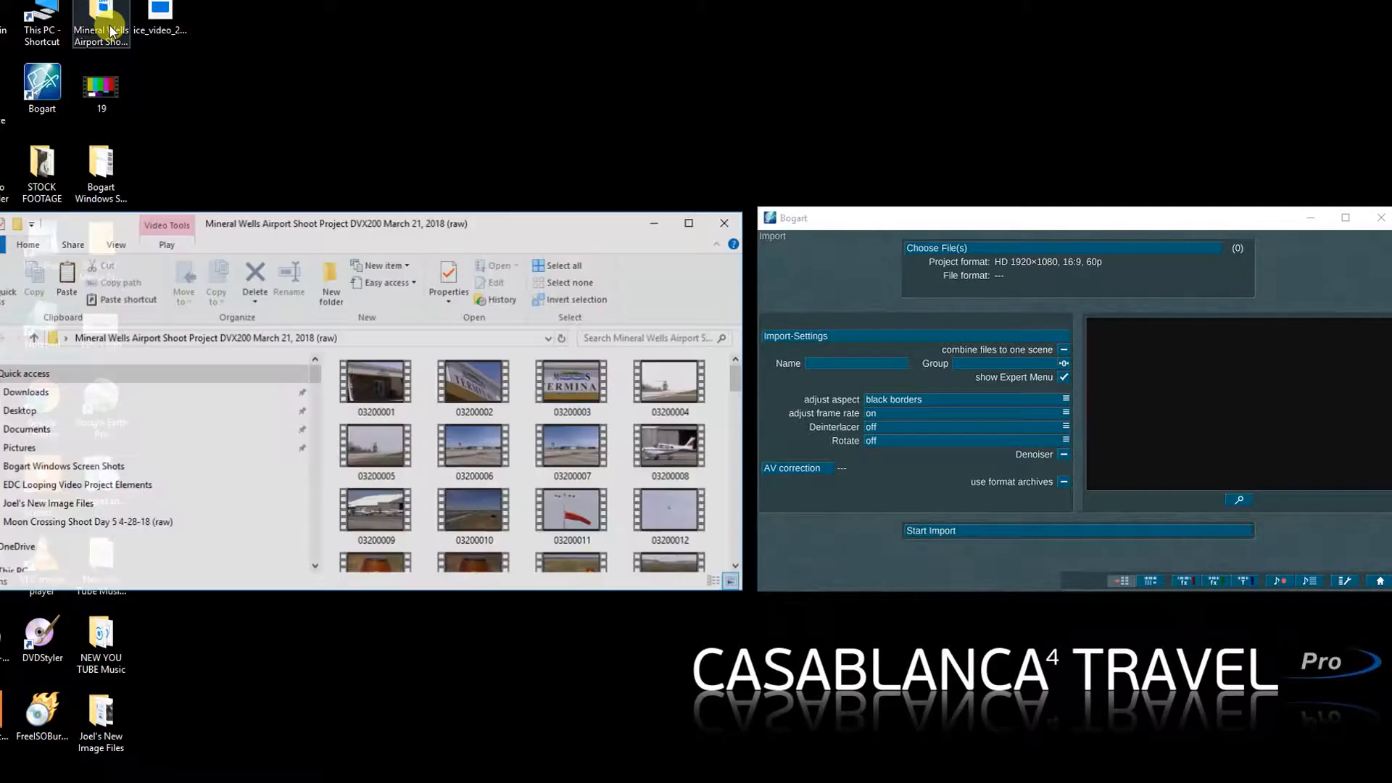
left_click(569, 516)
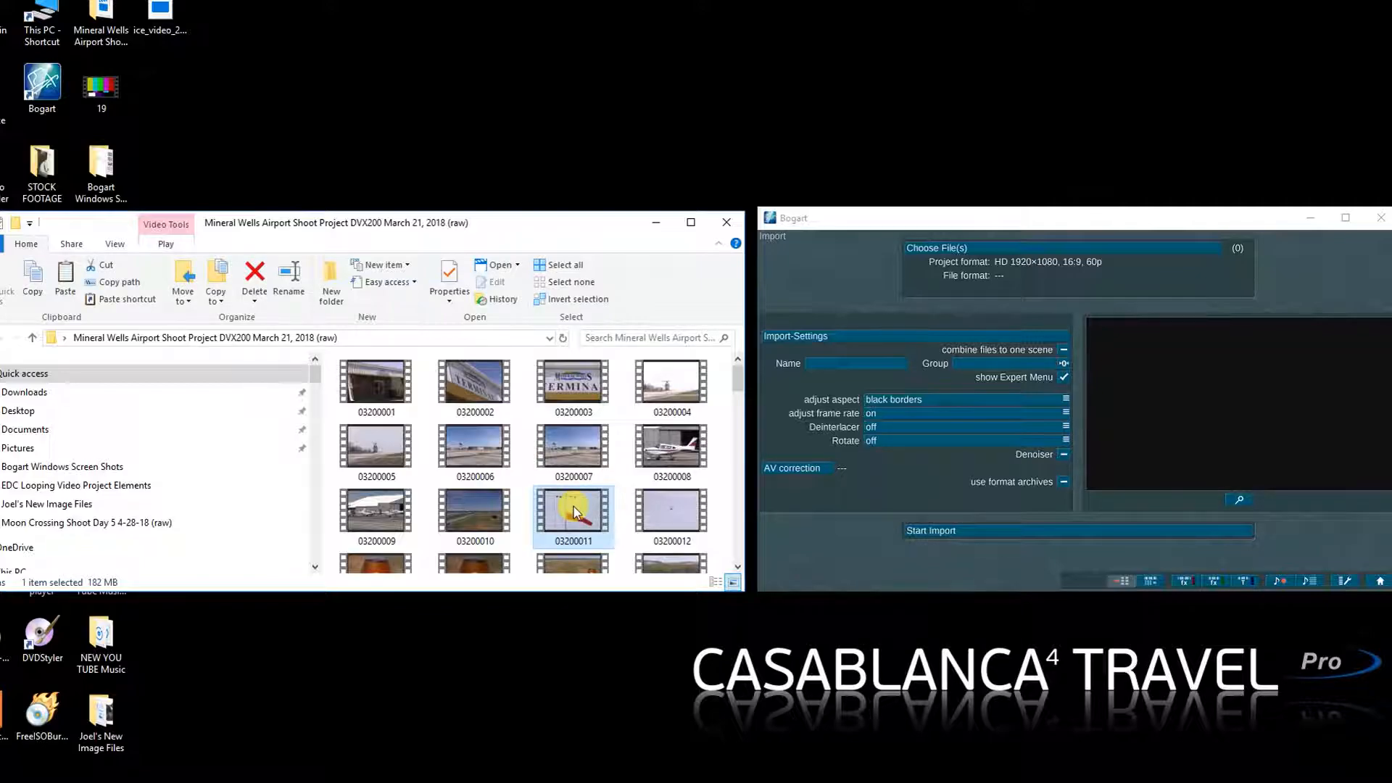
left_click_drag(574, 509, 1223, 398)
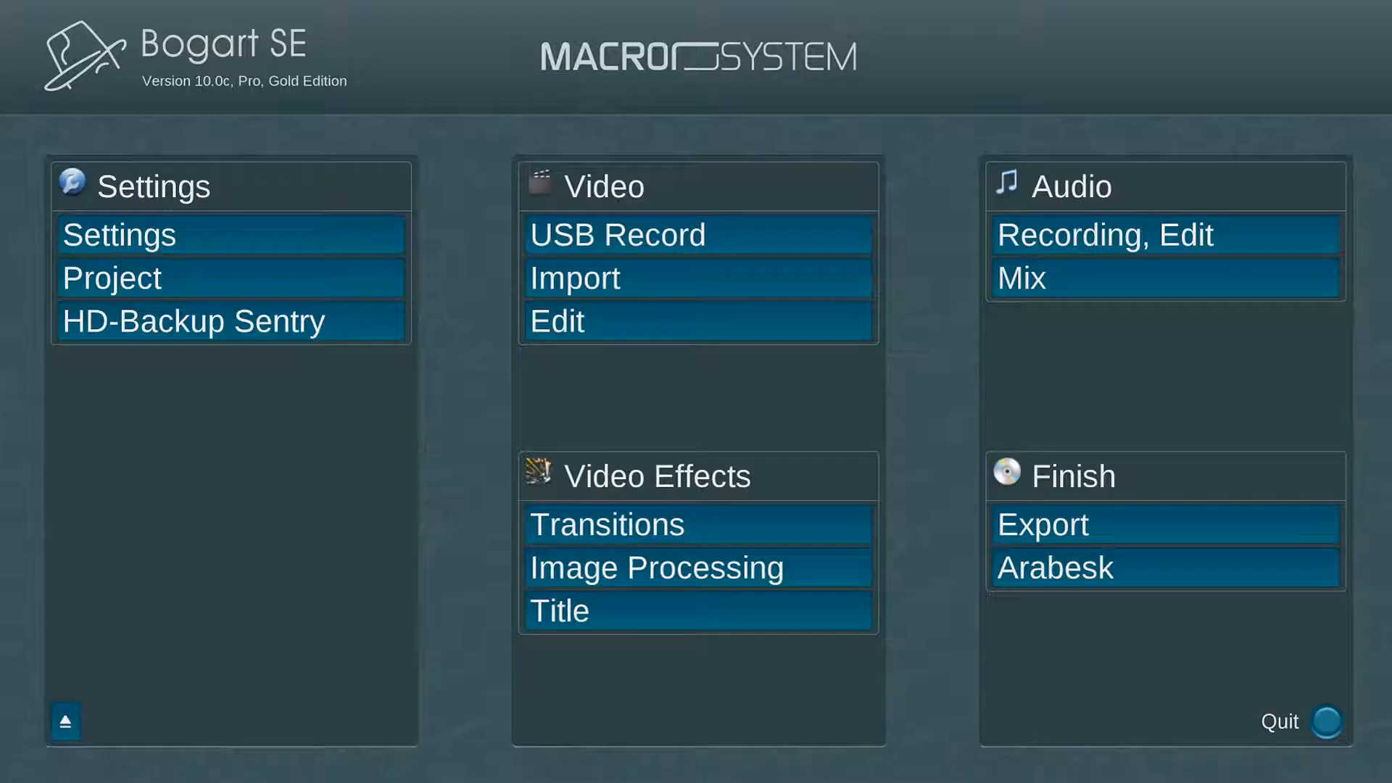
Step: Drag clip 03200008 from the airport folder into the Scene Bin
left_click(756, 334)
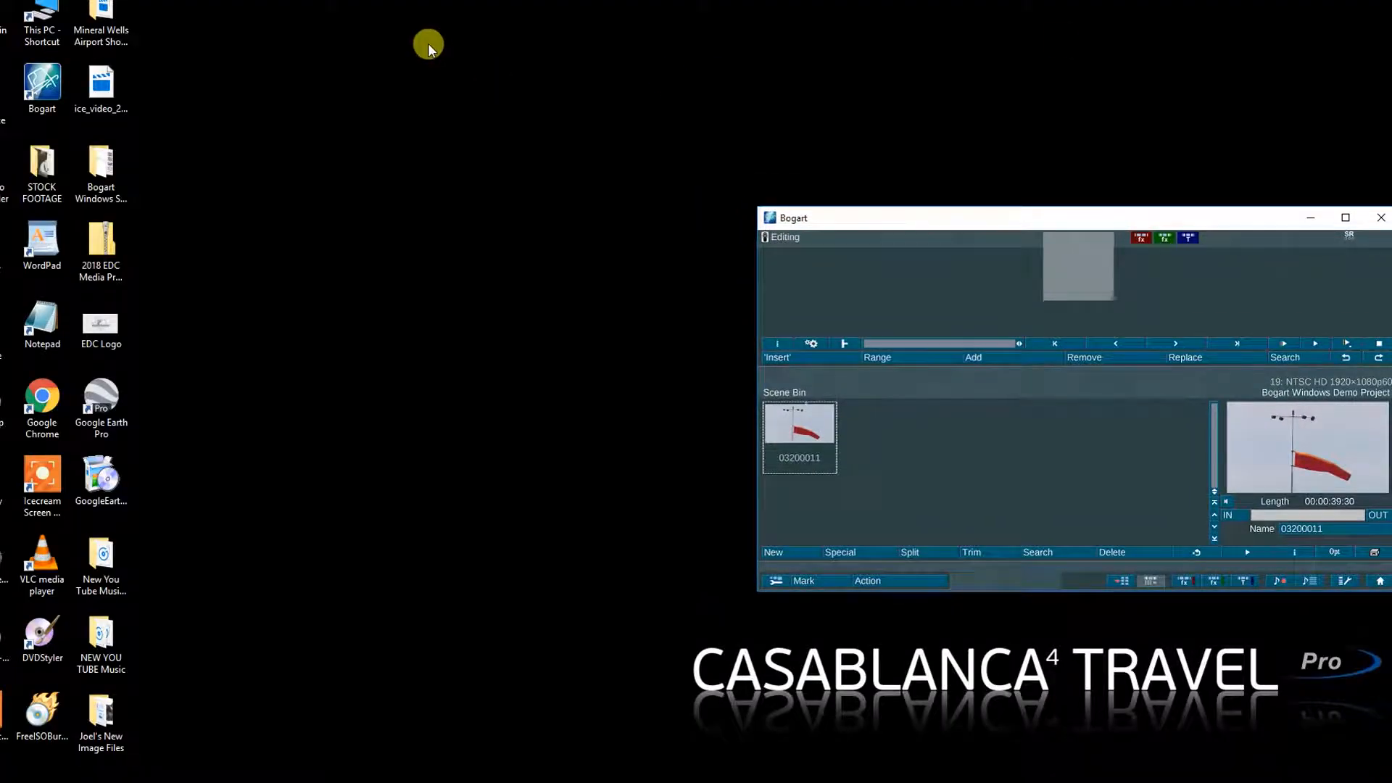
left_click(109, 25)
double_click(109, 25)
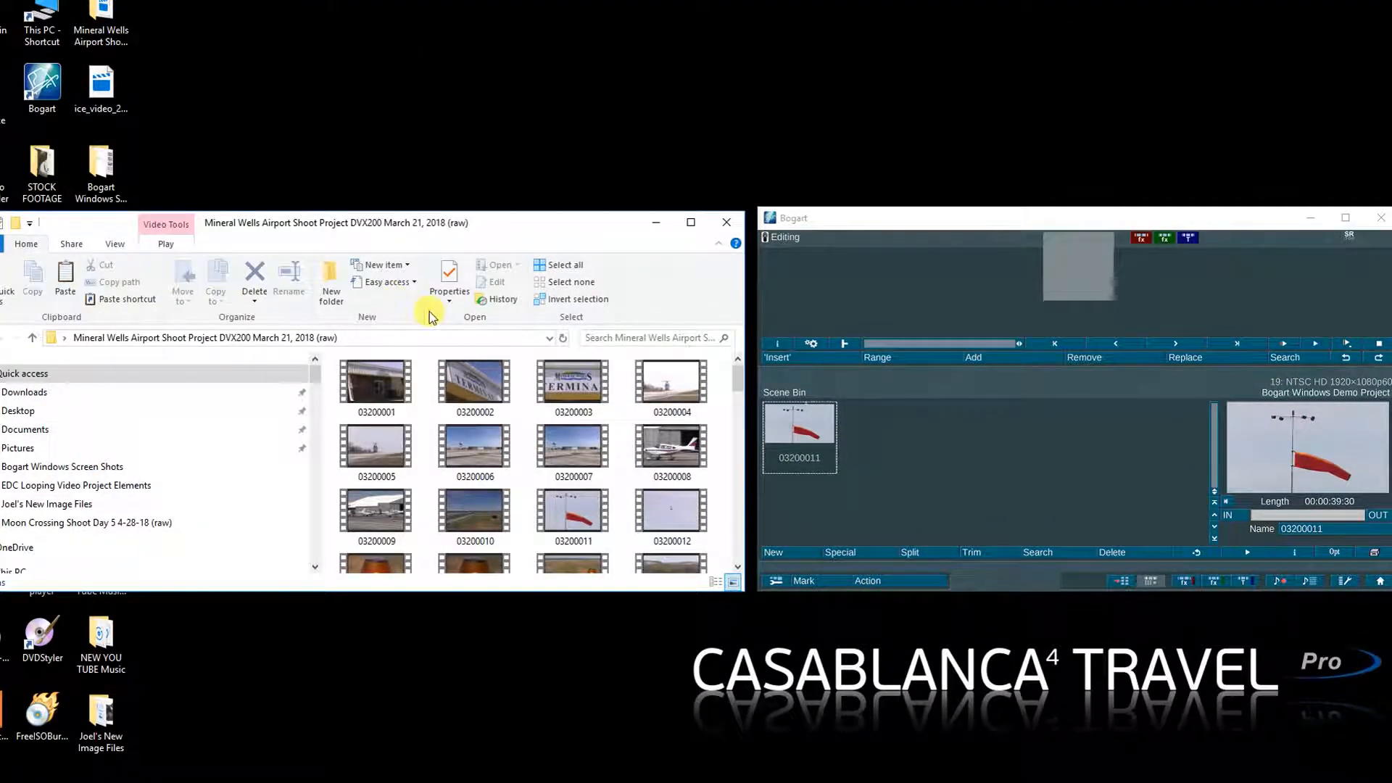
left_click_drag(672, 455, 910, 440)
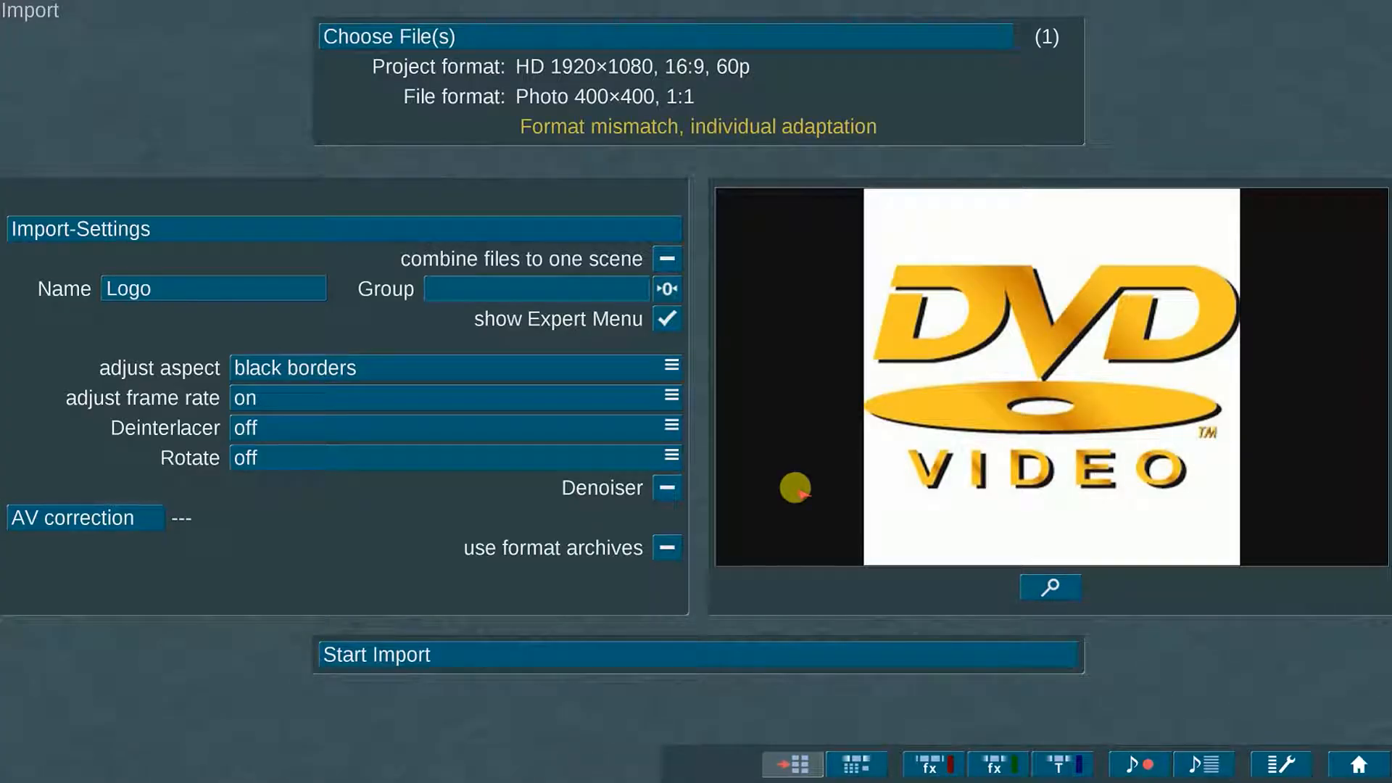
Step: Try the Logo photo's fill-frame, centred-on-black and stretch aspect adjustments
left_click(406, 367)
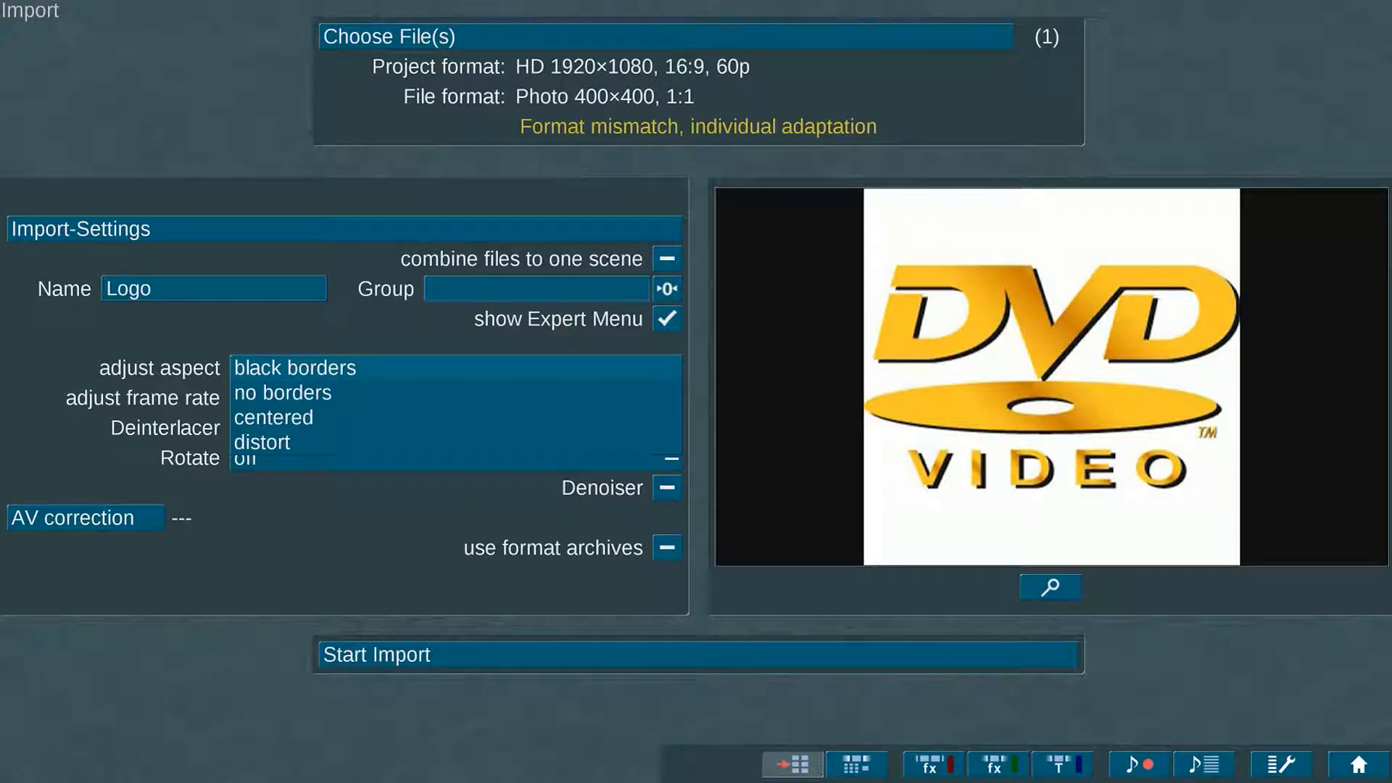
left_click(406, 392)
left_click(406, 367)
left_click(406, 416)
left_click(406, 367)
left_click(406, 438)
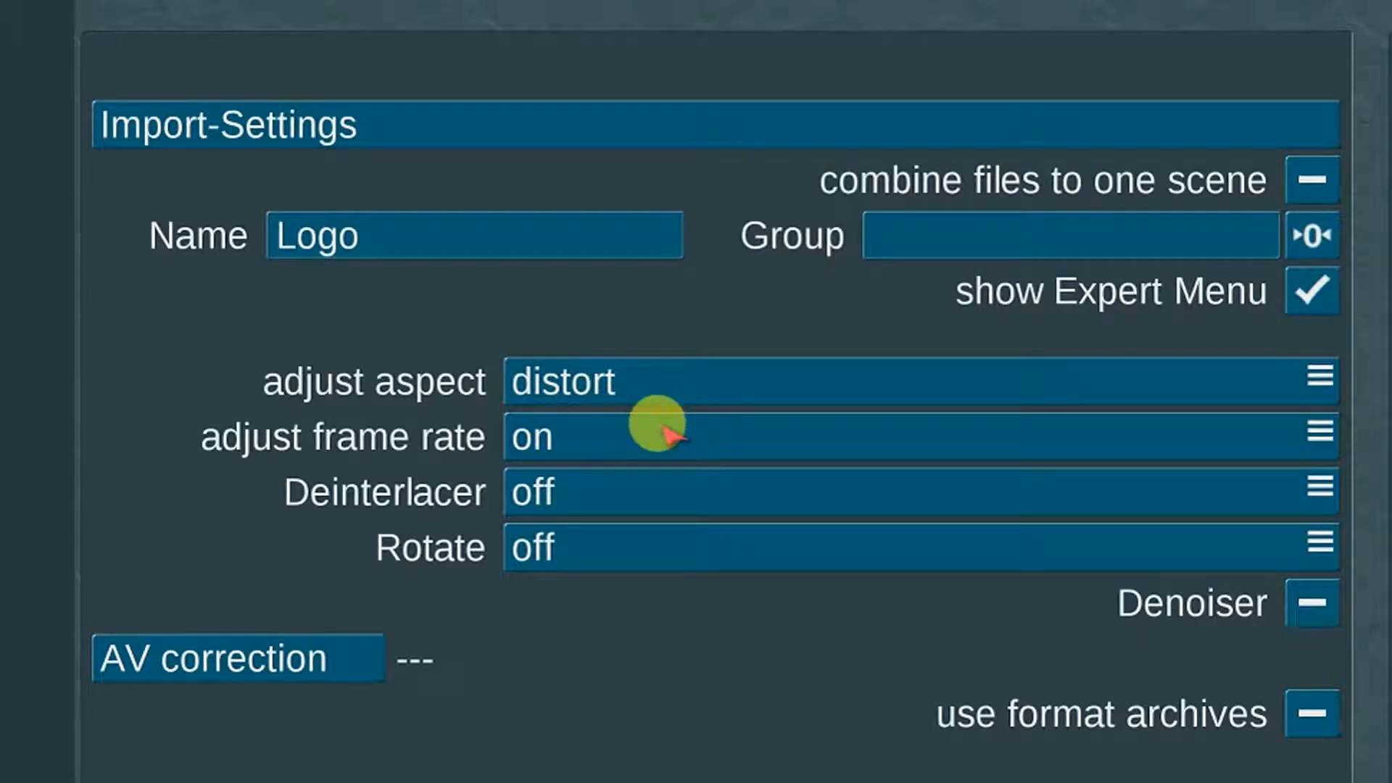
Step: Compare frame rate adjustment set to off (no sound) and on
left_click(312, 397)
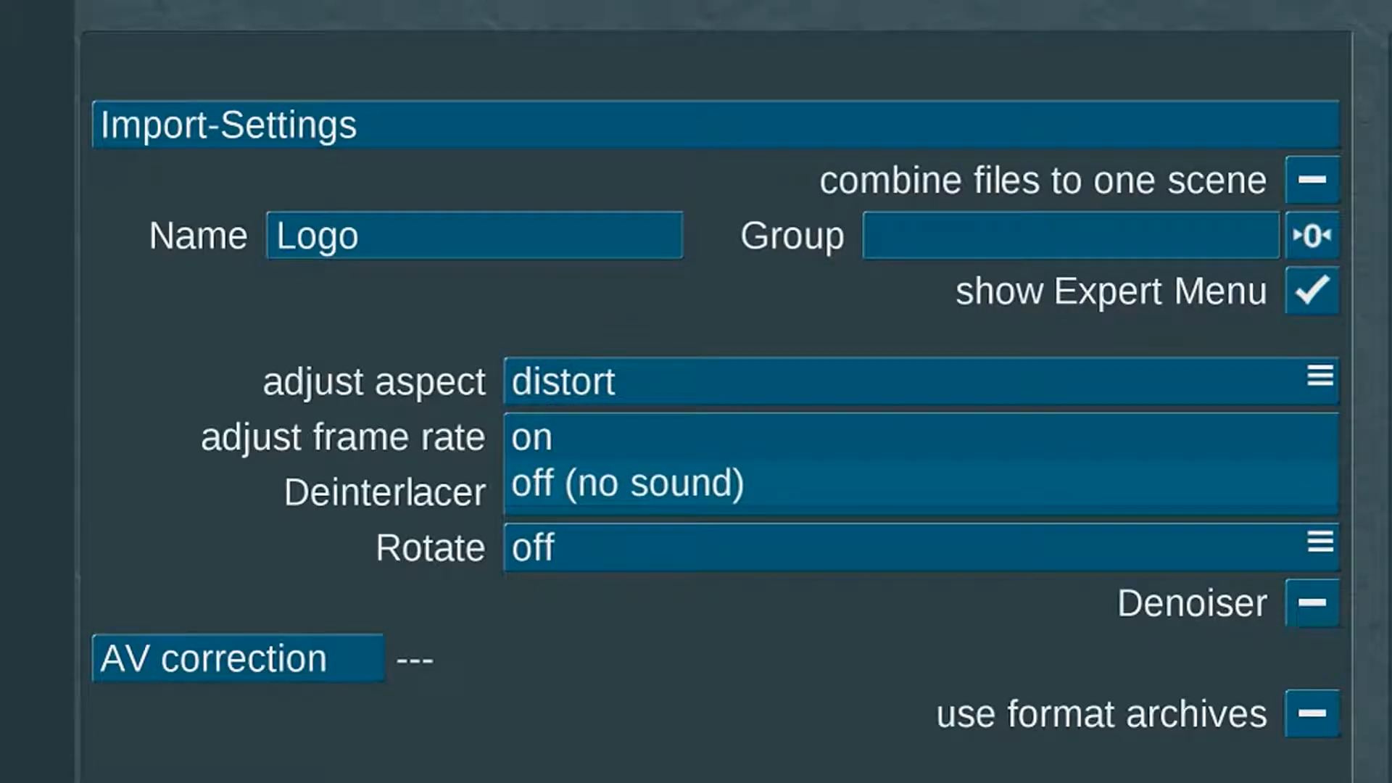
left_click(652, 483)
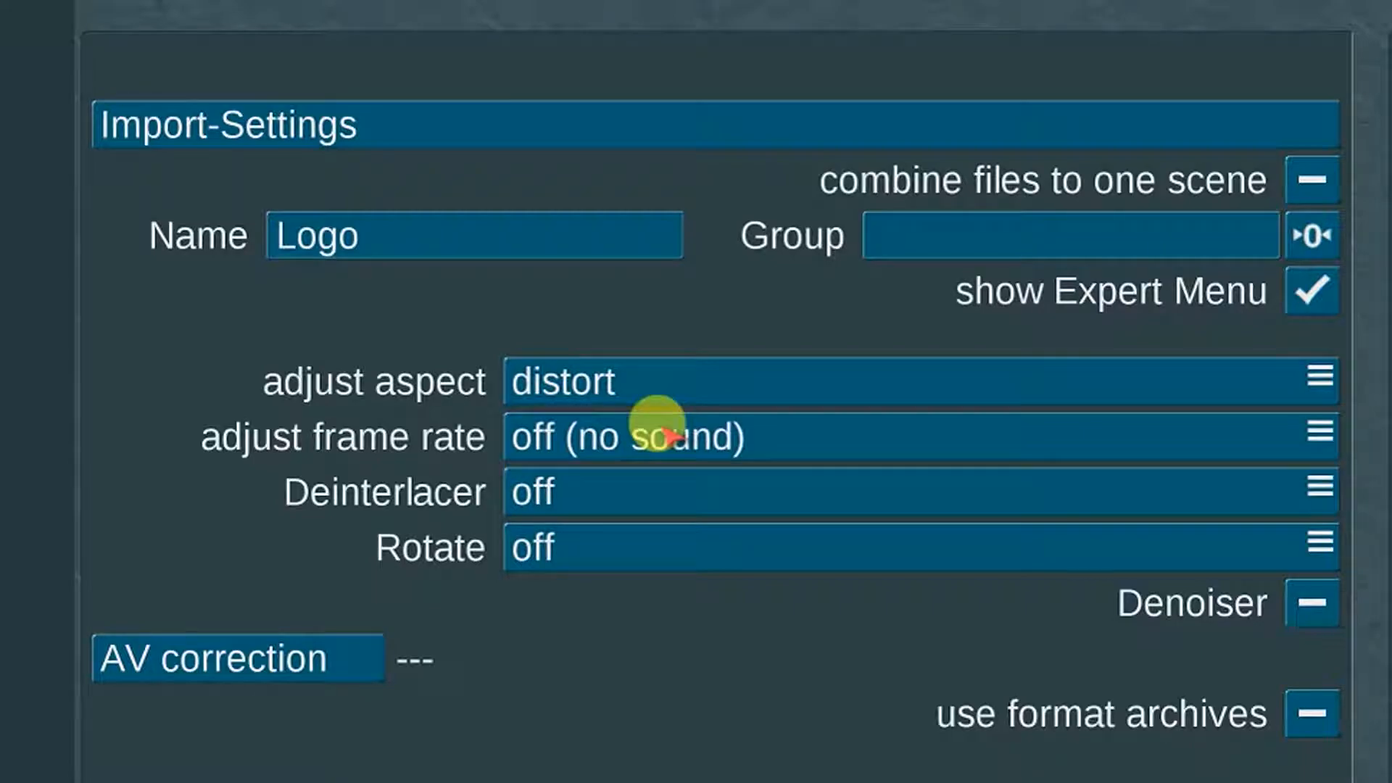
left_click(783, 434)
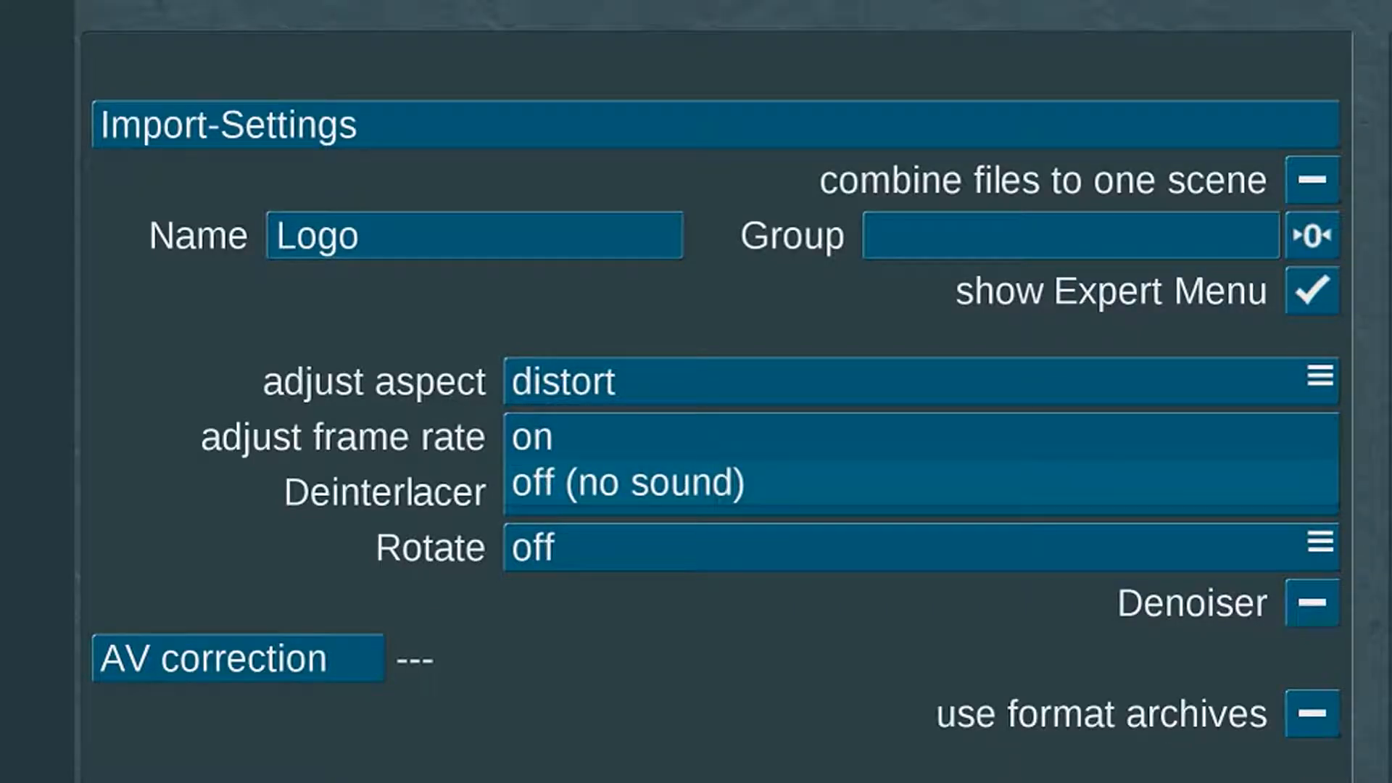
left_click(777, 433)
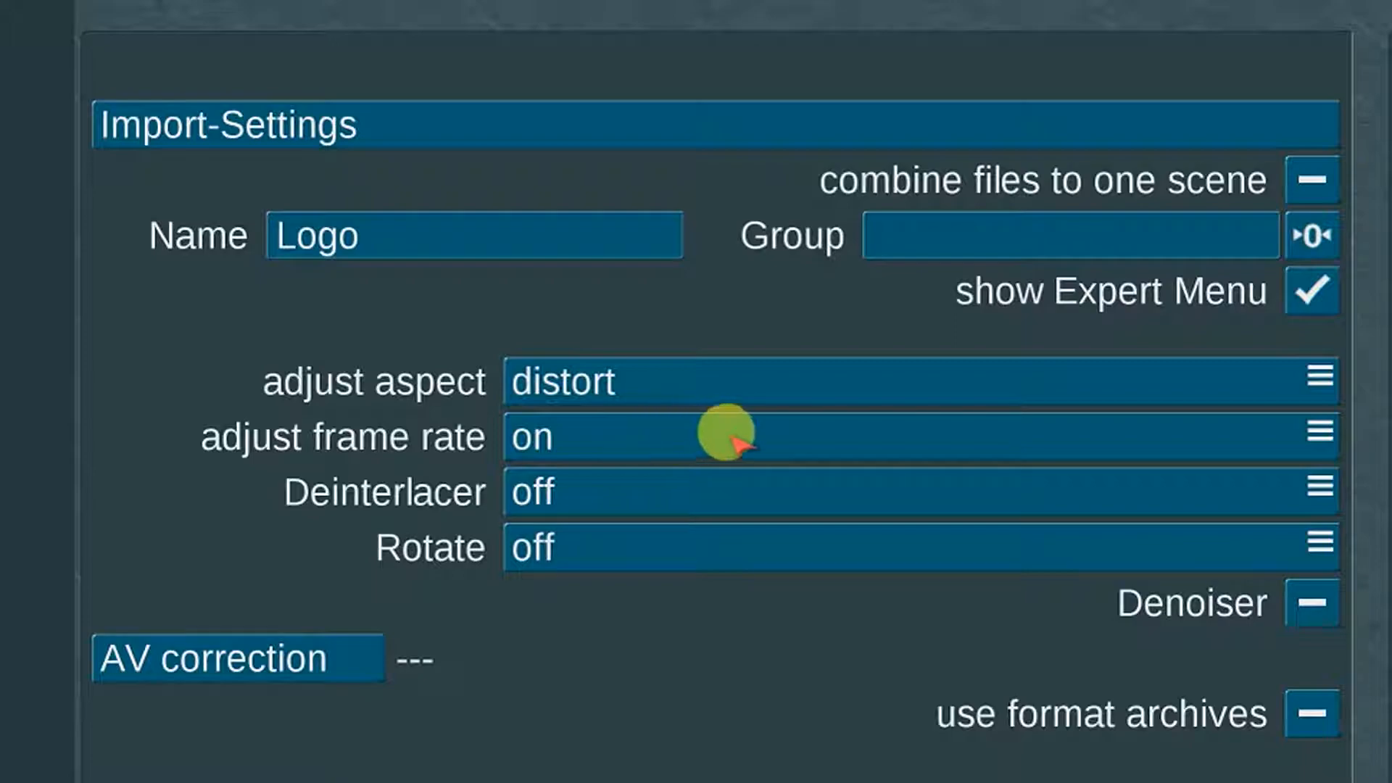
left_click(673, 436)
left_click(670, 480)
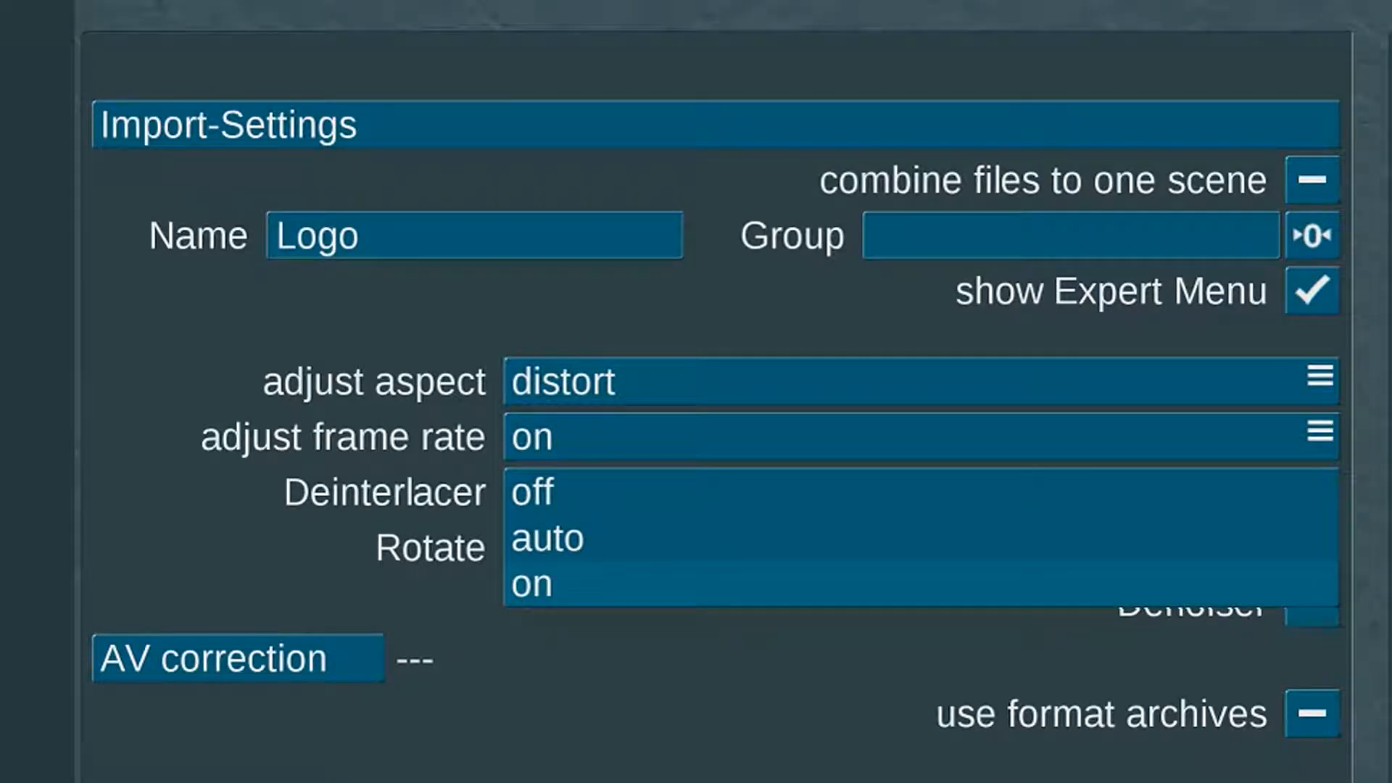
Step: Try the deinterlacer on and auto, then leave deinterlacing off
left_click(627, 582)
left_click(622, 492)
left_click(622, 534)
left_click(624, 493)
left_click(622, 491)
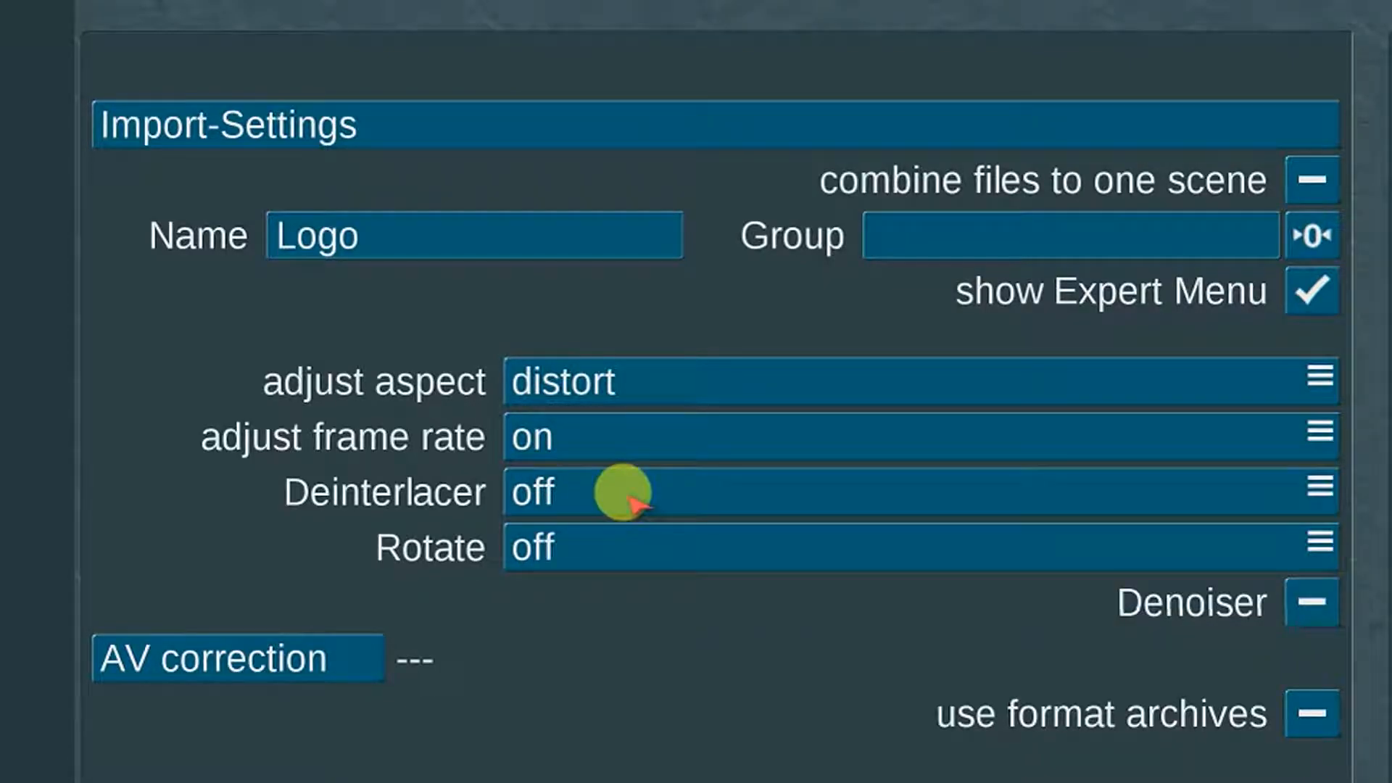
left_click(637, 489)
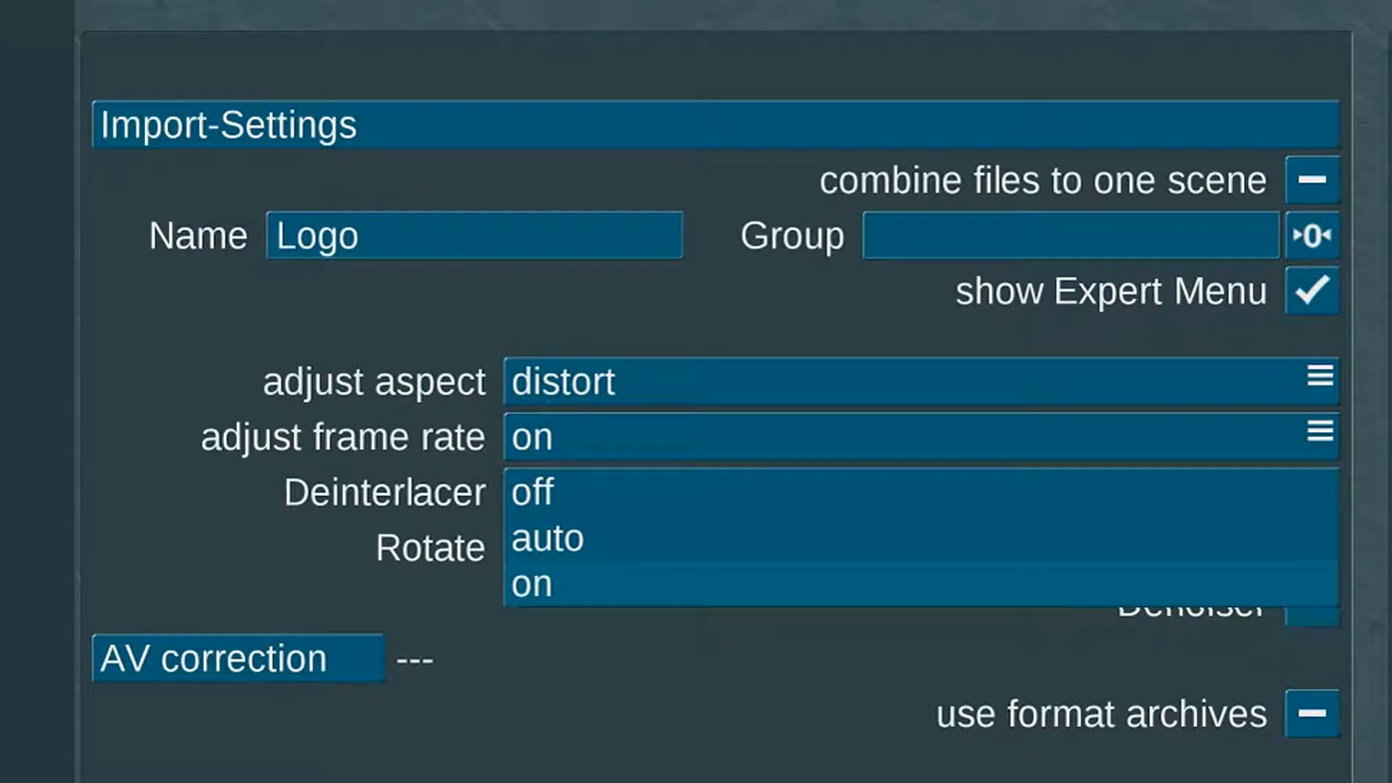
left_click(642, 490)
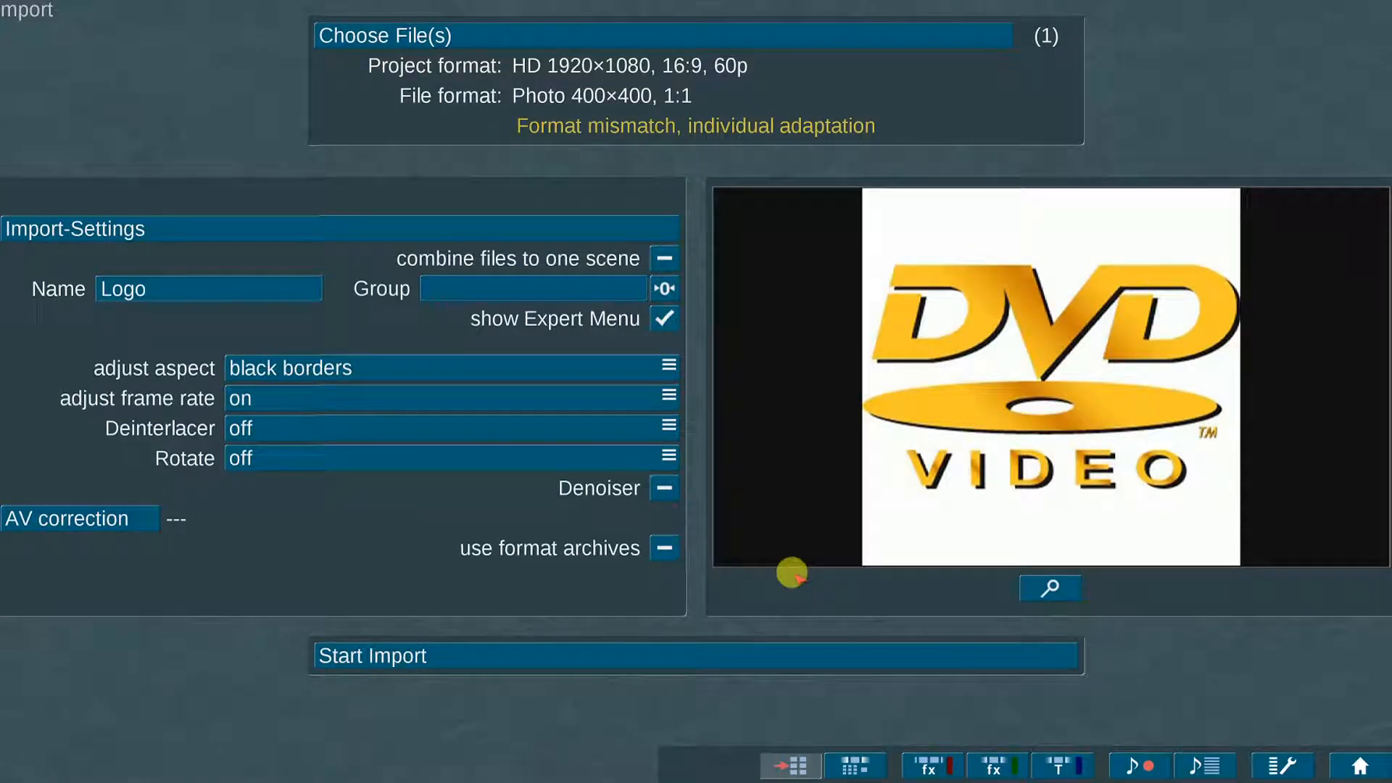
Step: Try +90°, -90° and 180° rotations, remove the rotation, and toggle the Denoiser
left_click(370, 453)
left_click(374, 482)
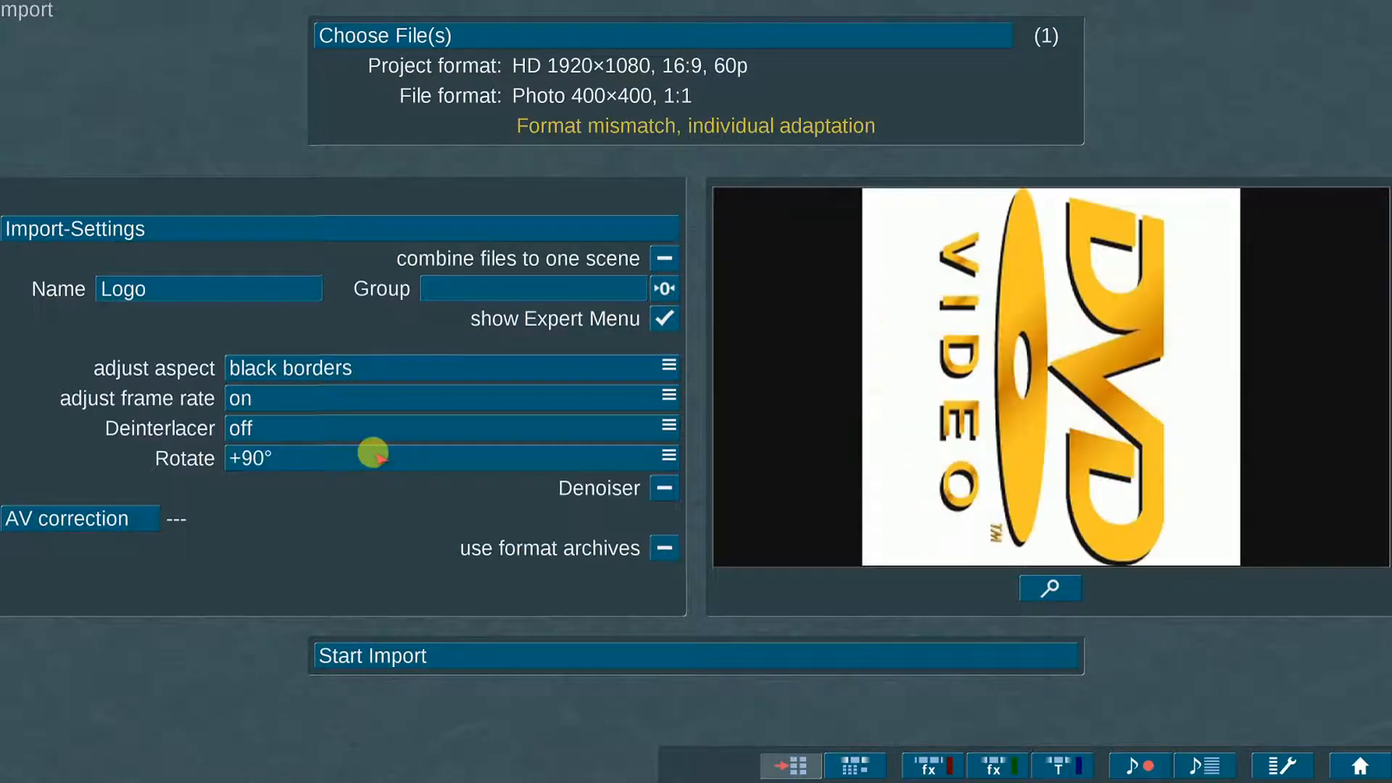
left_click(373, 453)
left_click(373, 508)
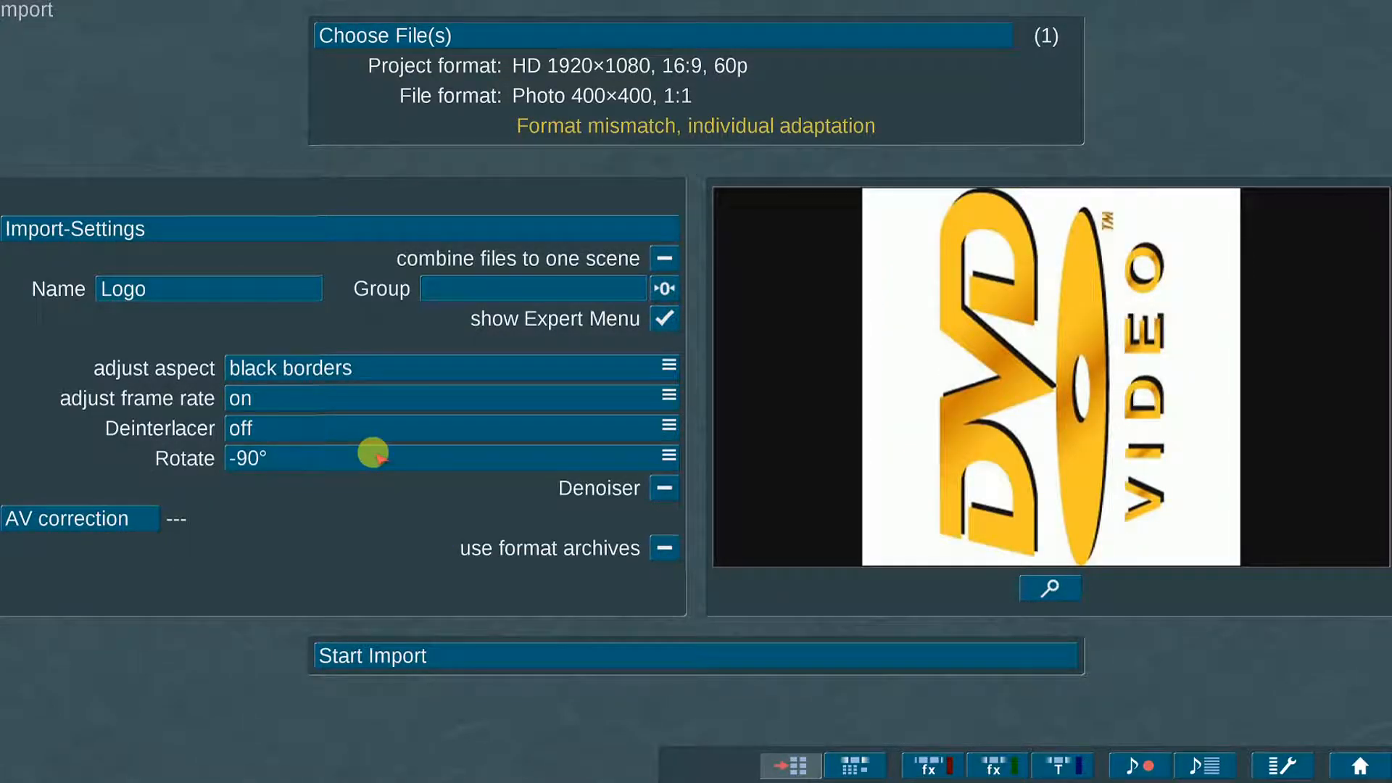
left_click(373, 453)
left_click(362, 533)
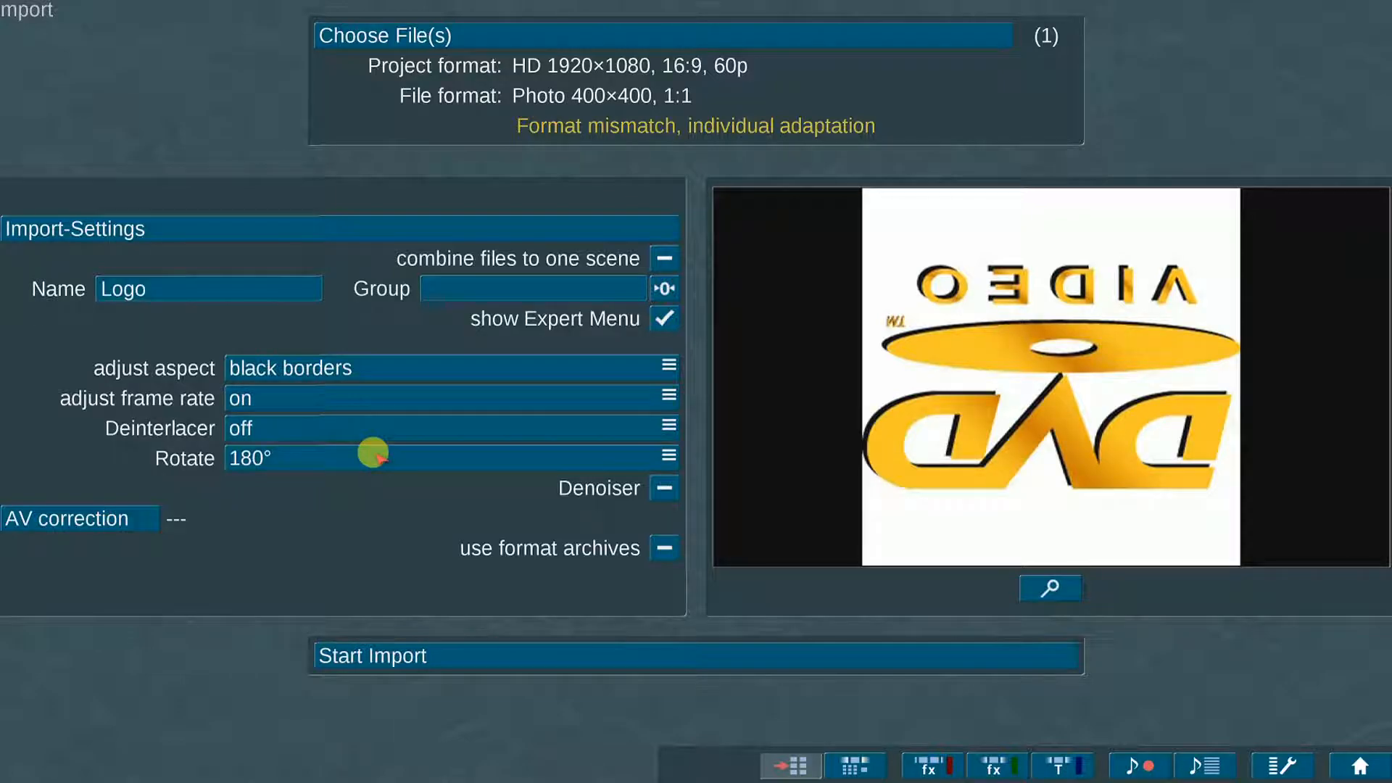
left_click(372, 453)
left_click(373, 507)
left_click(370, 454)
left_click(309, 456)
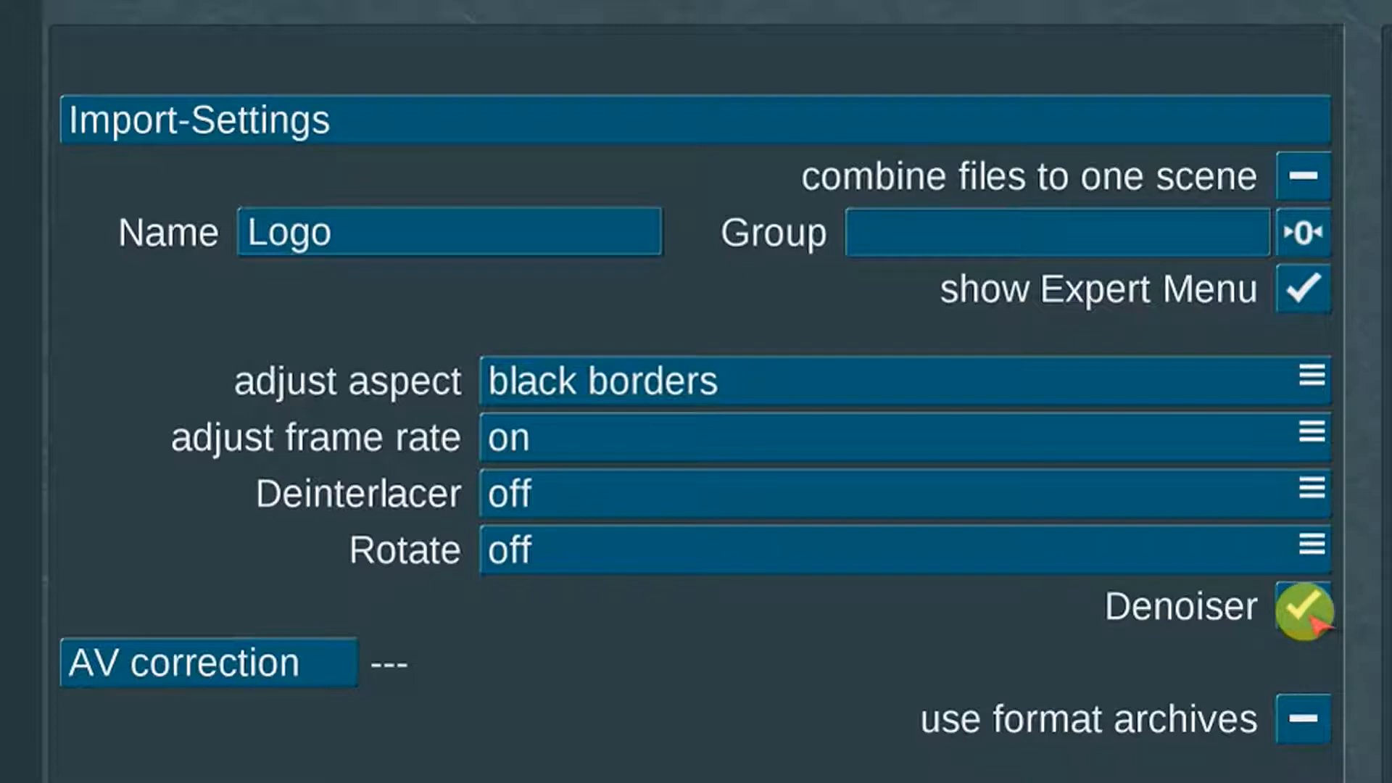
left_click(1312, 615)
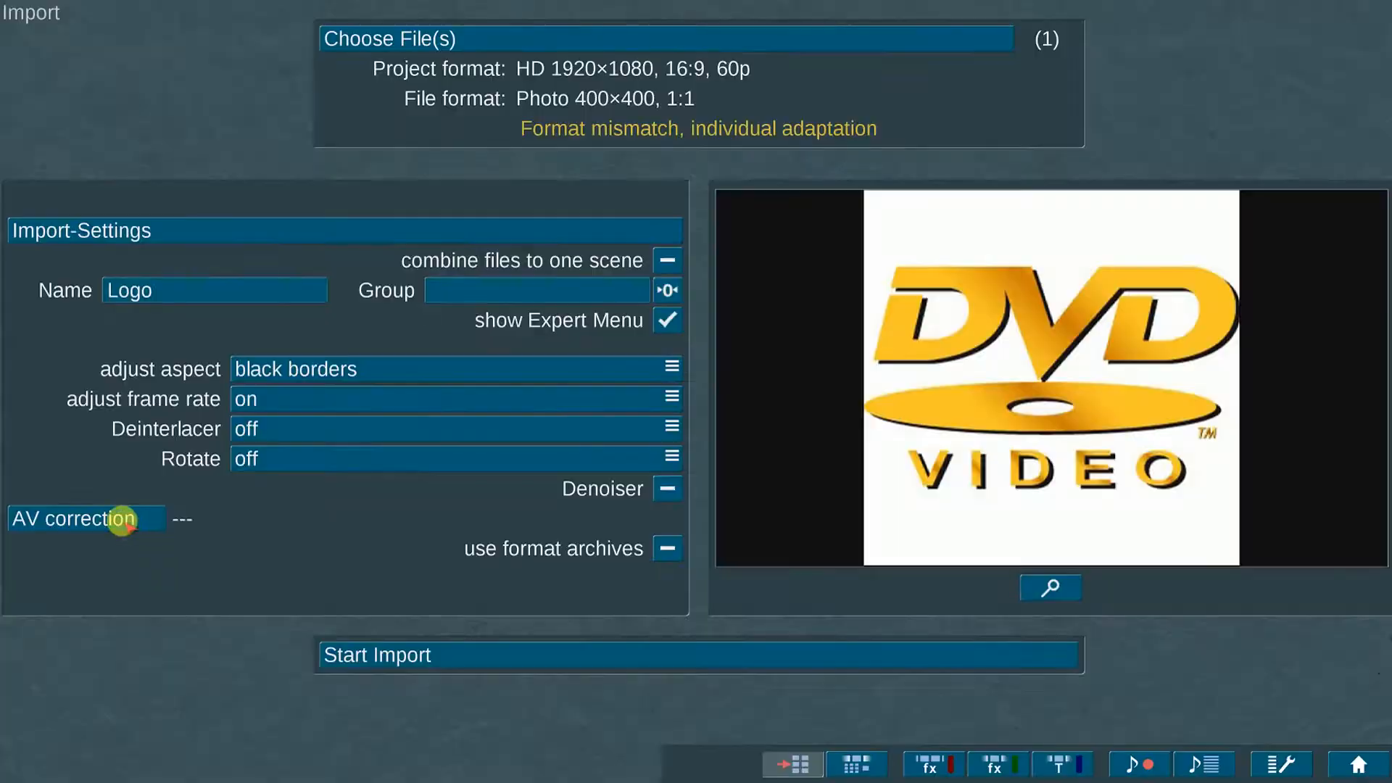
Step: In AV correction set brightness to about 76%, volume -14 dB then about 5 dB; enable format archives
left_click(272, 661)
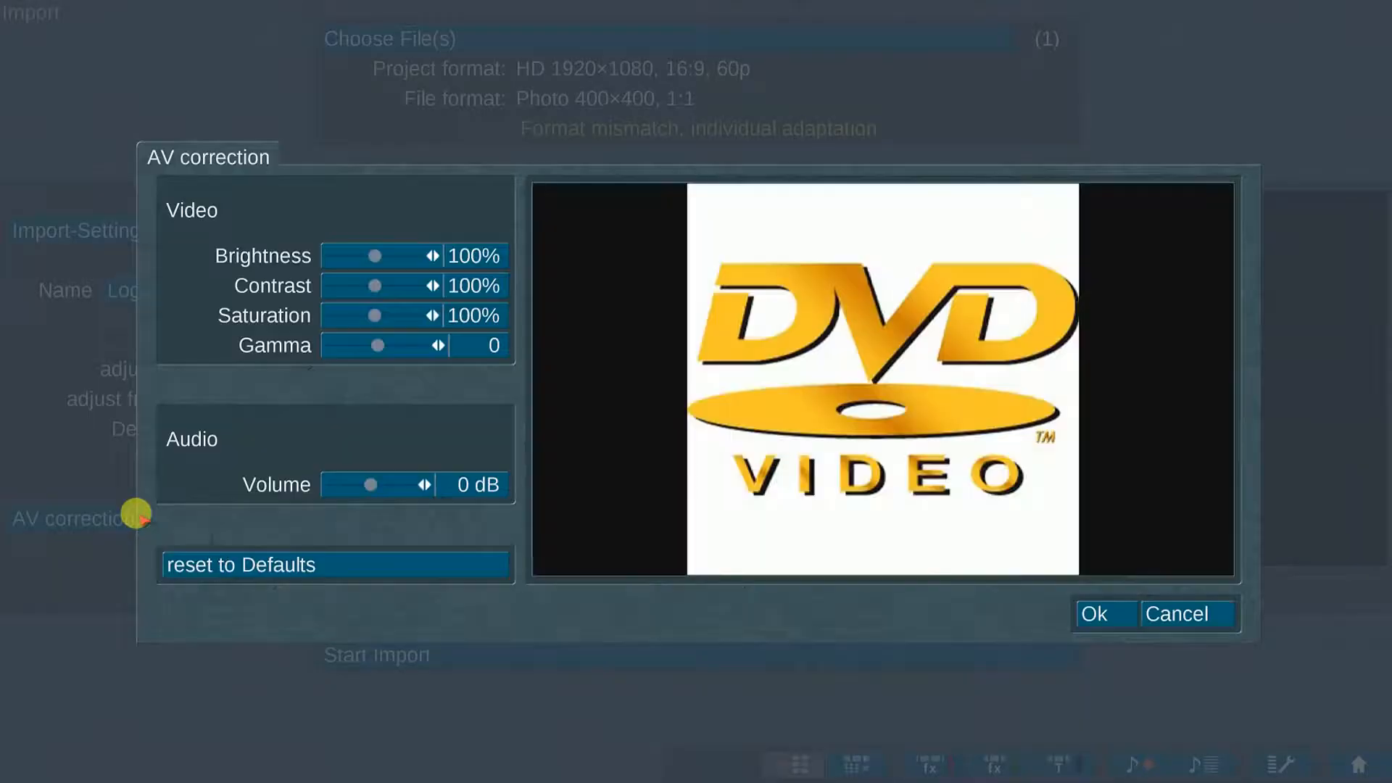
left_click_drag(416, 257, 359, 346)
left_click_drag(370, 485, 344, 485)
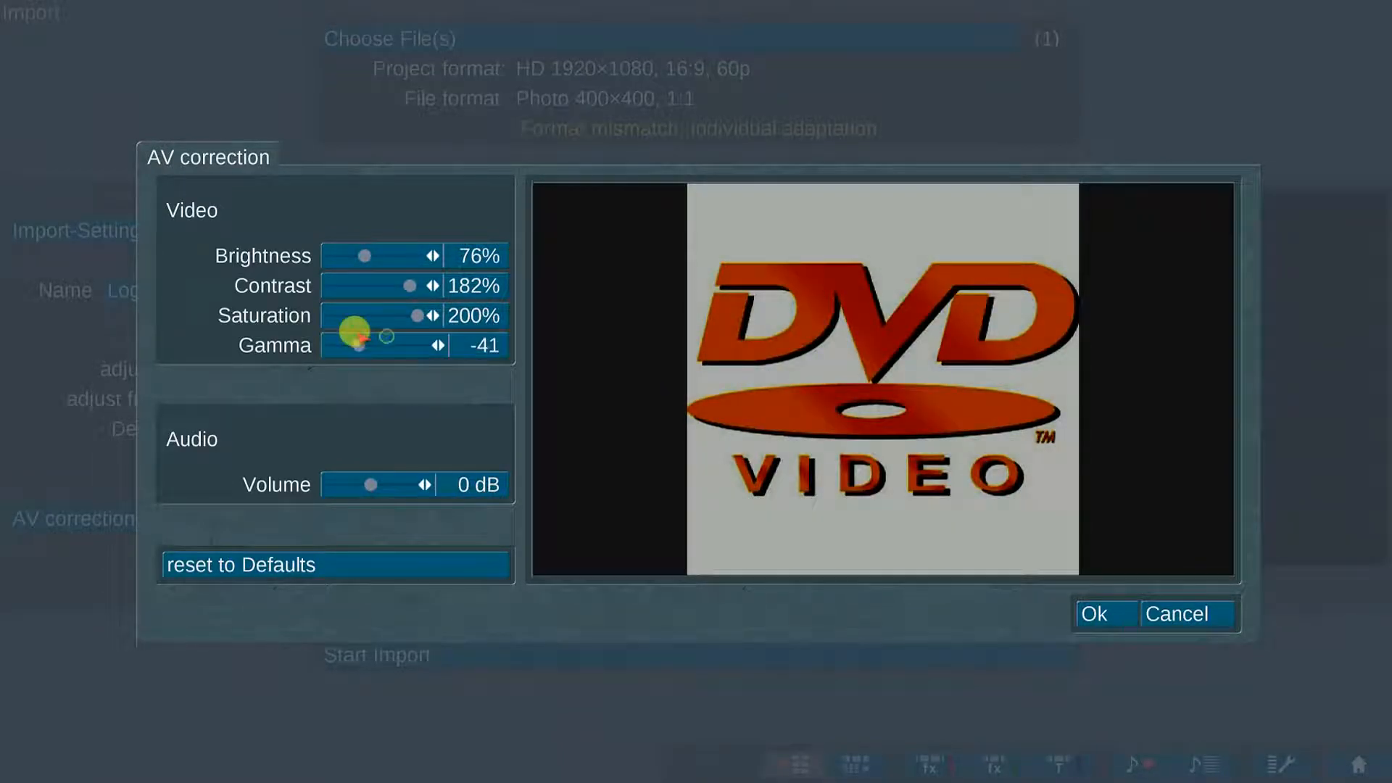
left_click_drag(907, 352, 981, 352)
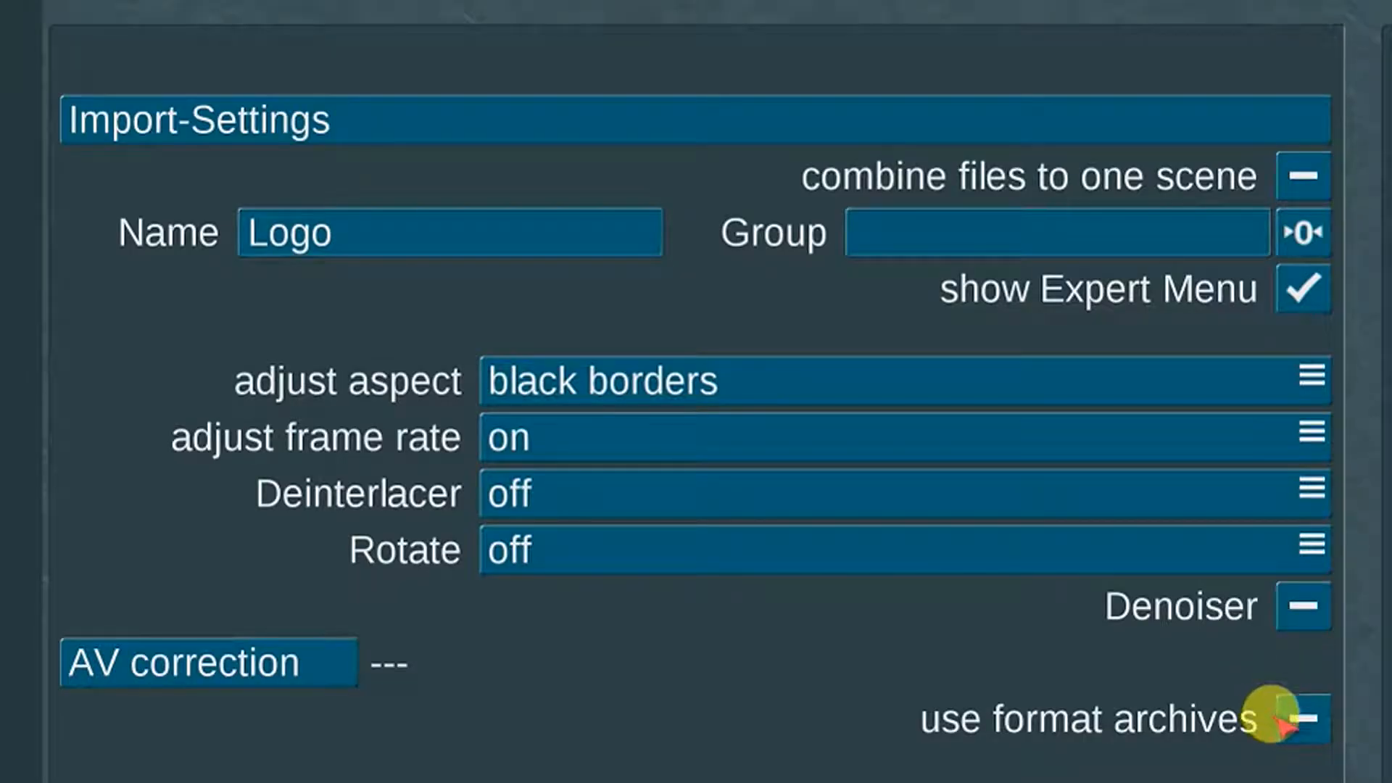
left_click(1295, 719)
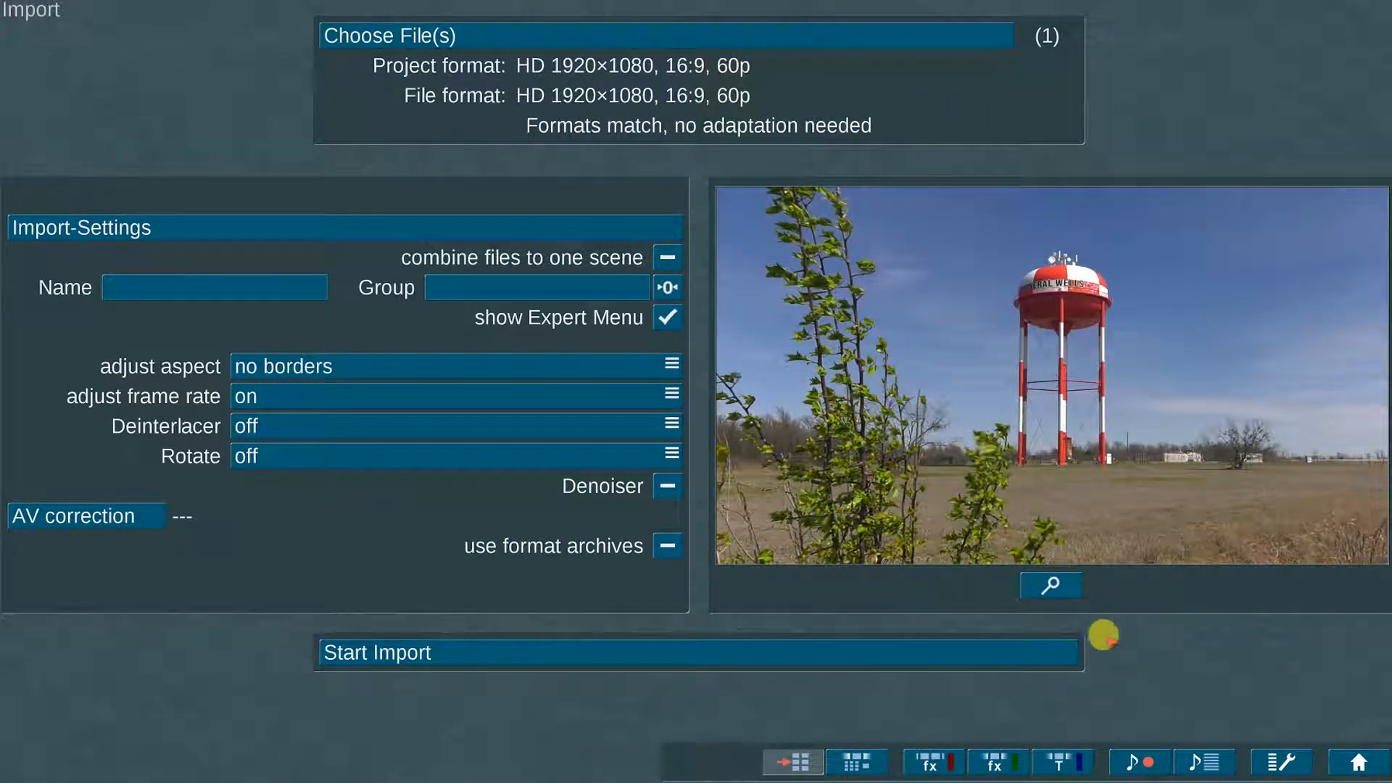
Step: Preview the water-tower clip full screen, then start importing the chosen clips
left_click(1060, 580)
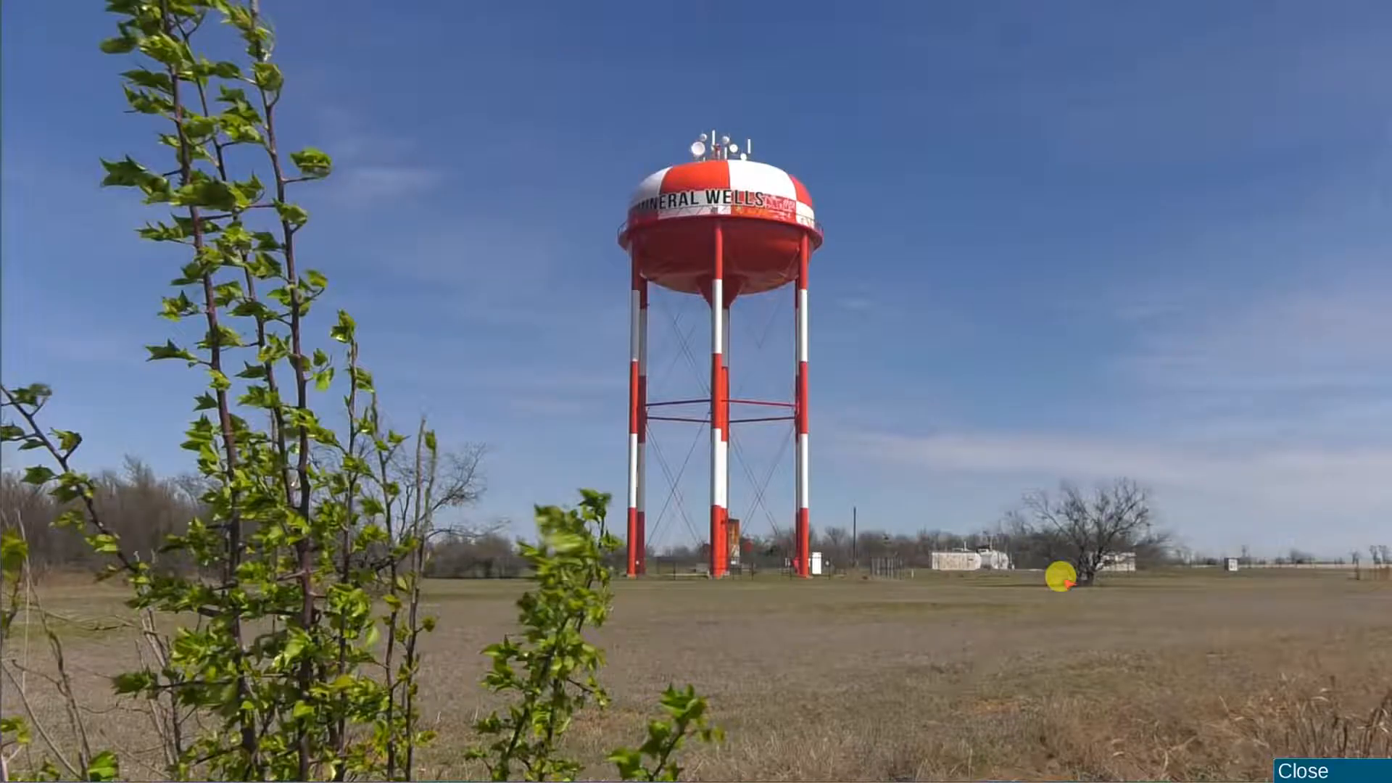
left_click(1353, 764)
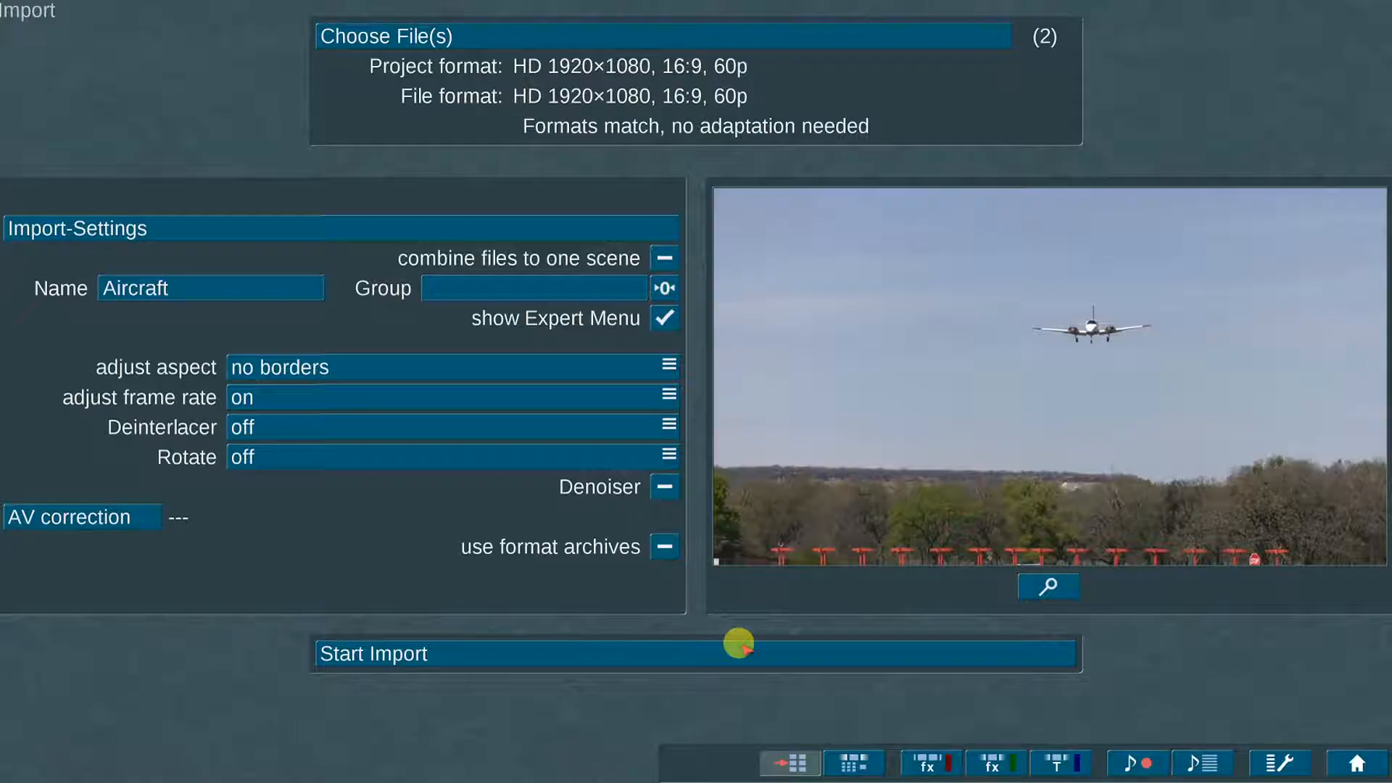
left_click(706, 647)
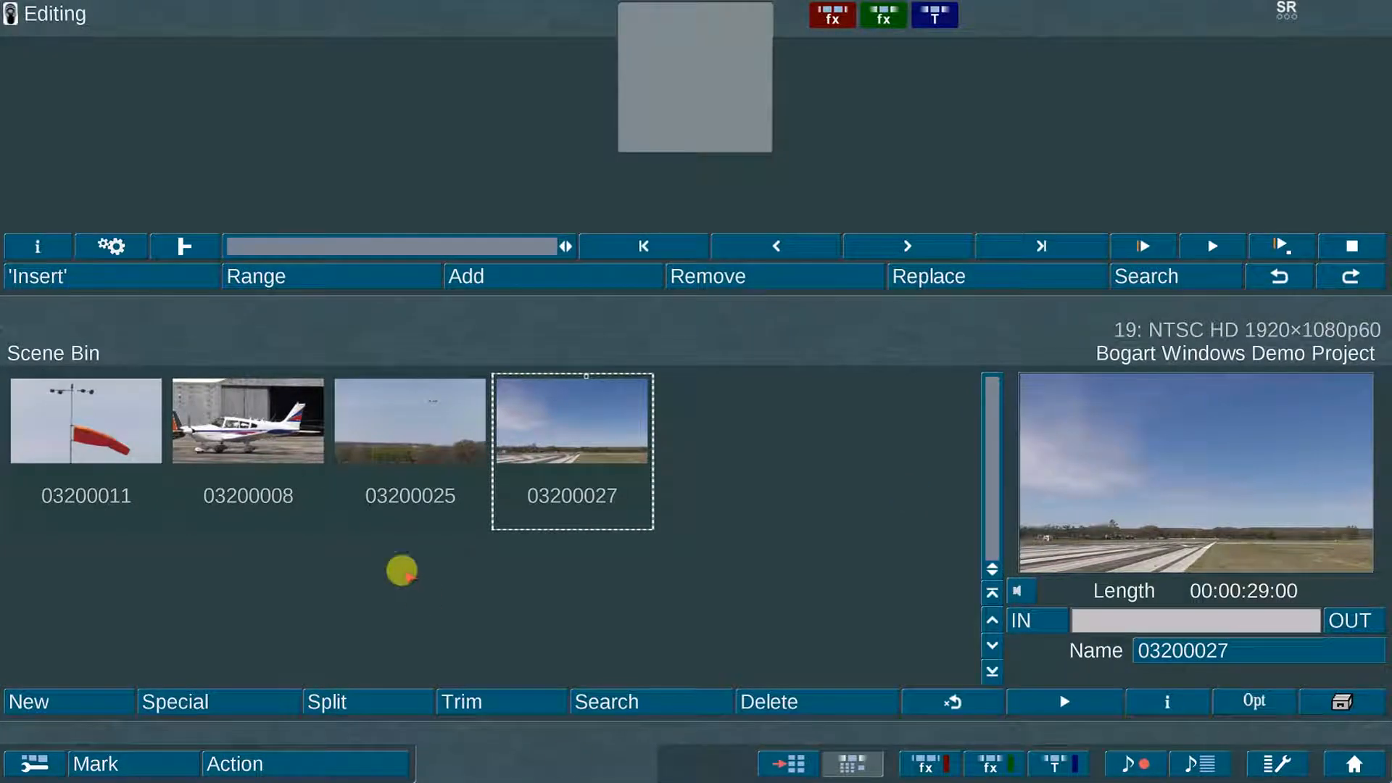
Step: Trim scene 03200025 to IN 00:00:07:41 and OUT 00:00:12:25, then return to the Scene Bin
left_click(398, 414)
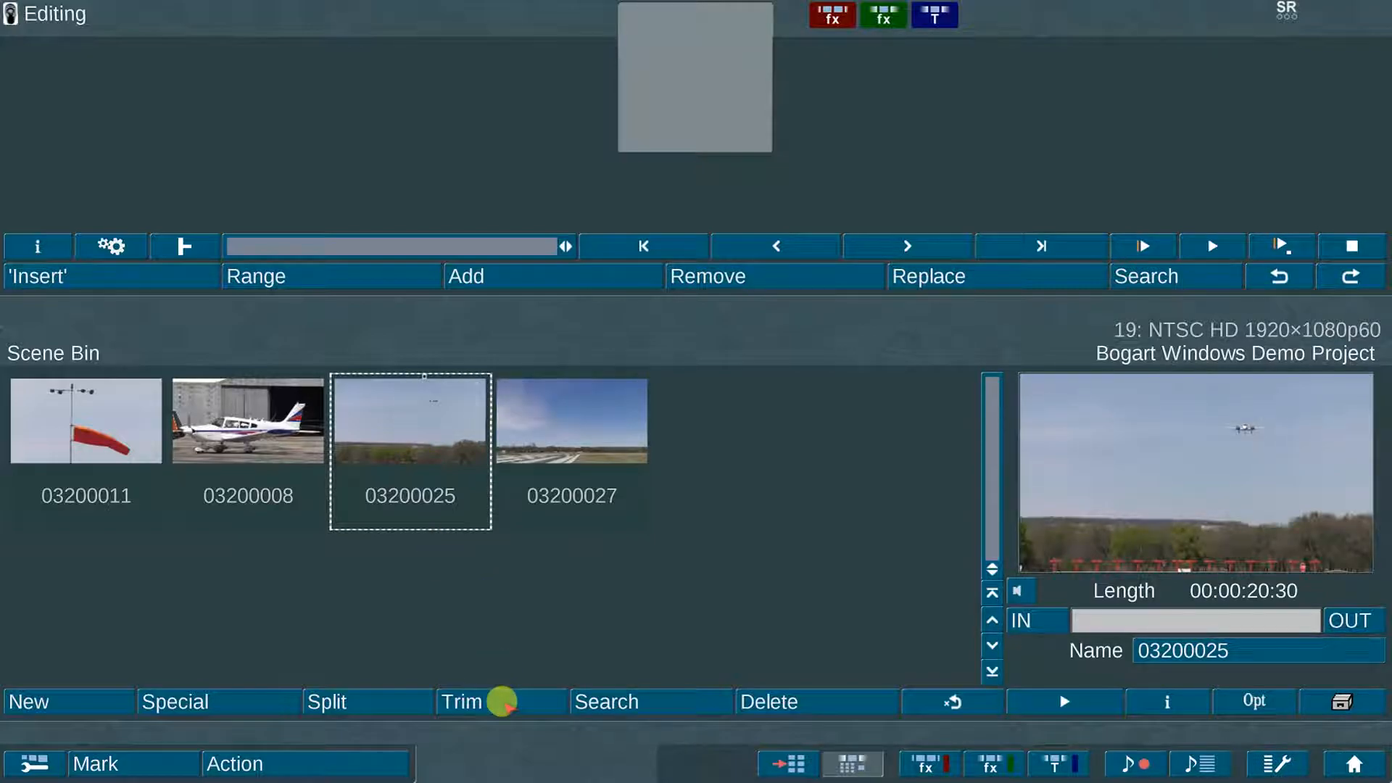
left_click(502, 701)
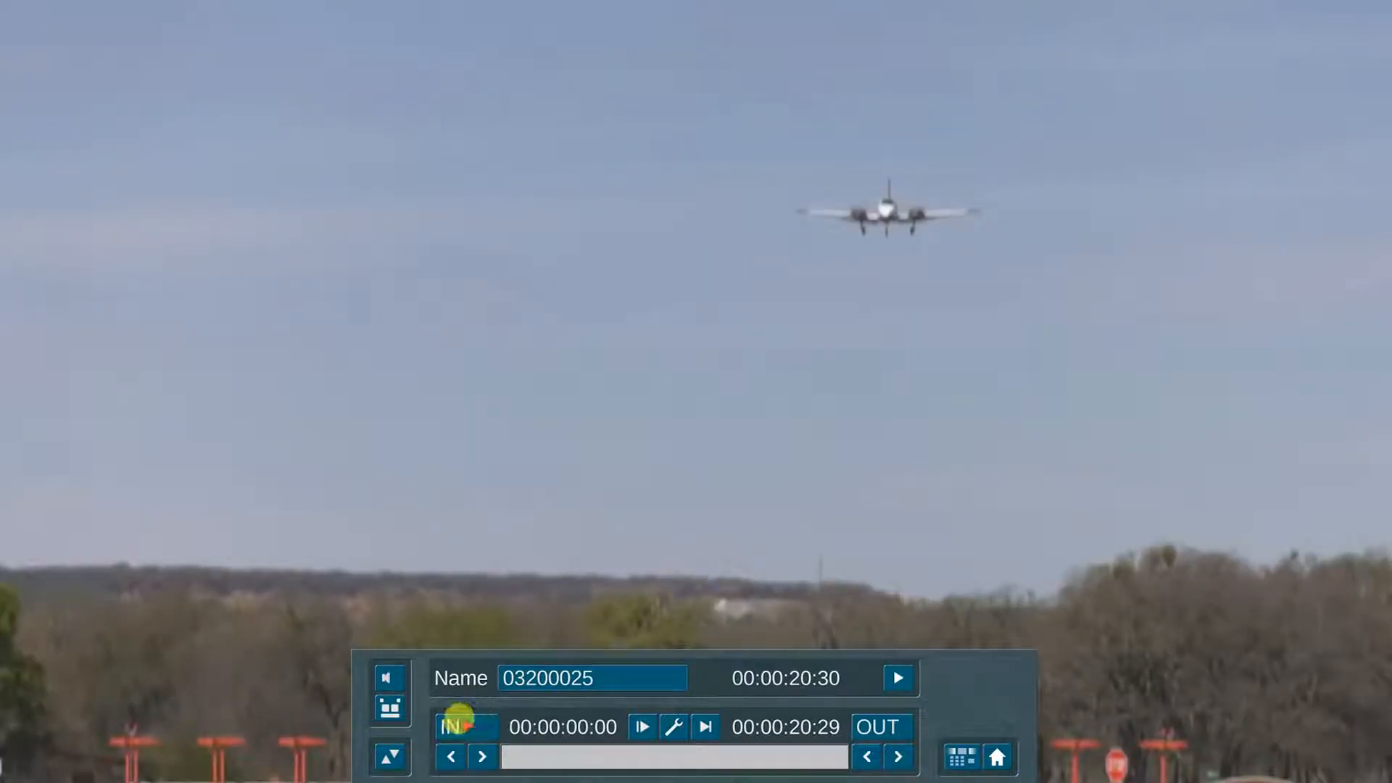
left_click(458, 720)
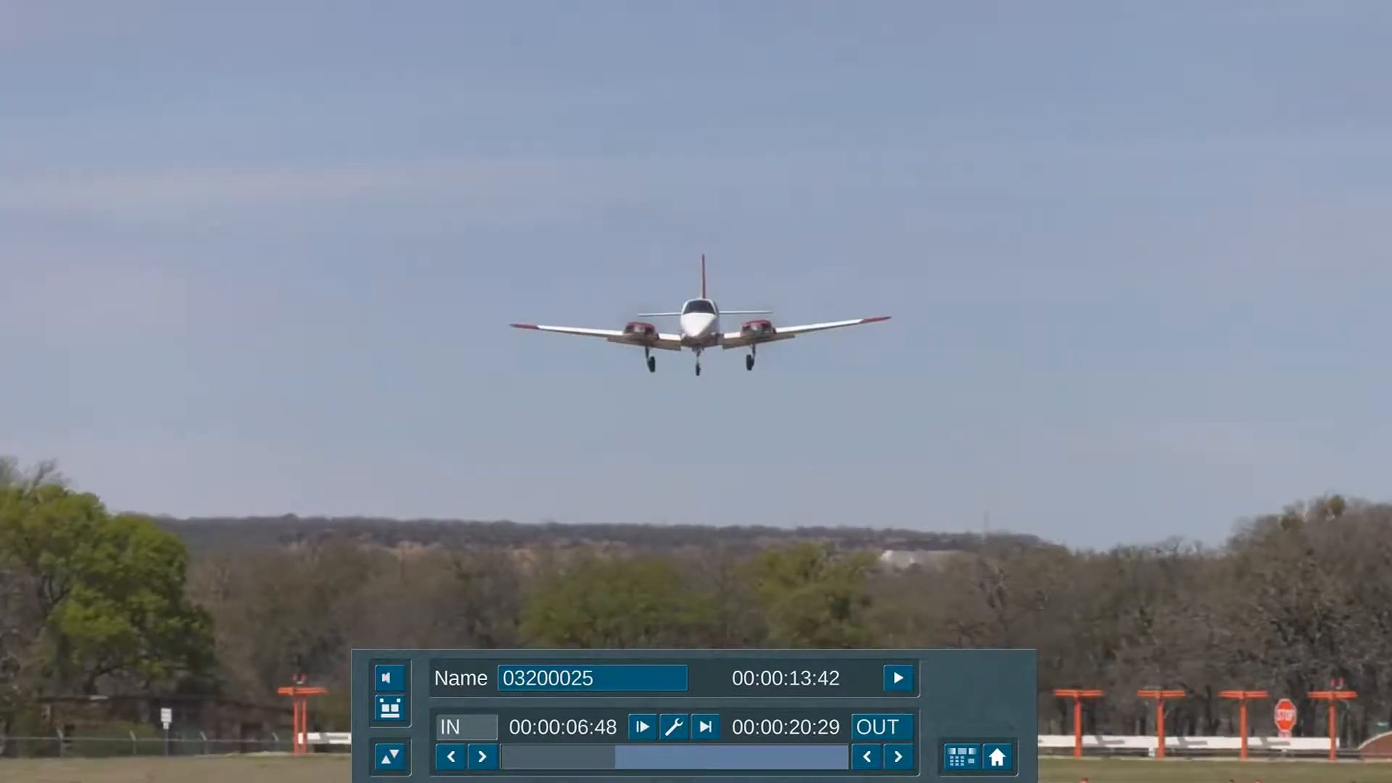
left_click(458, 720)
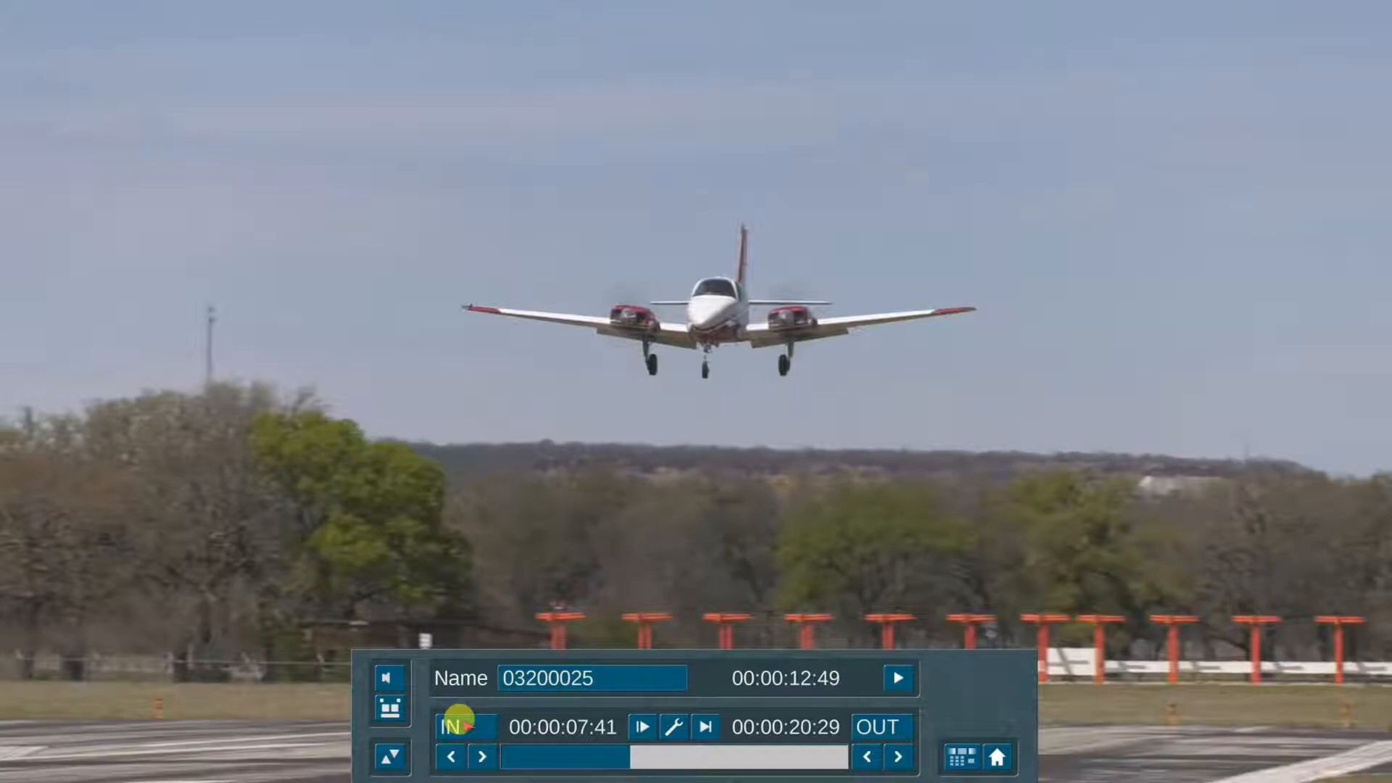
left_click(882, 726)
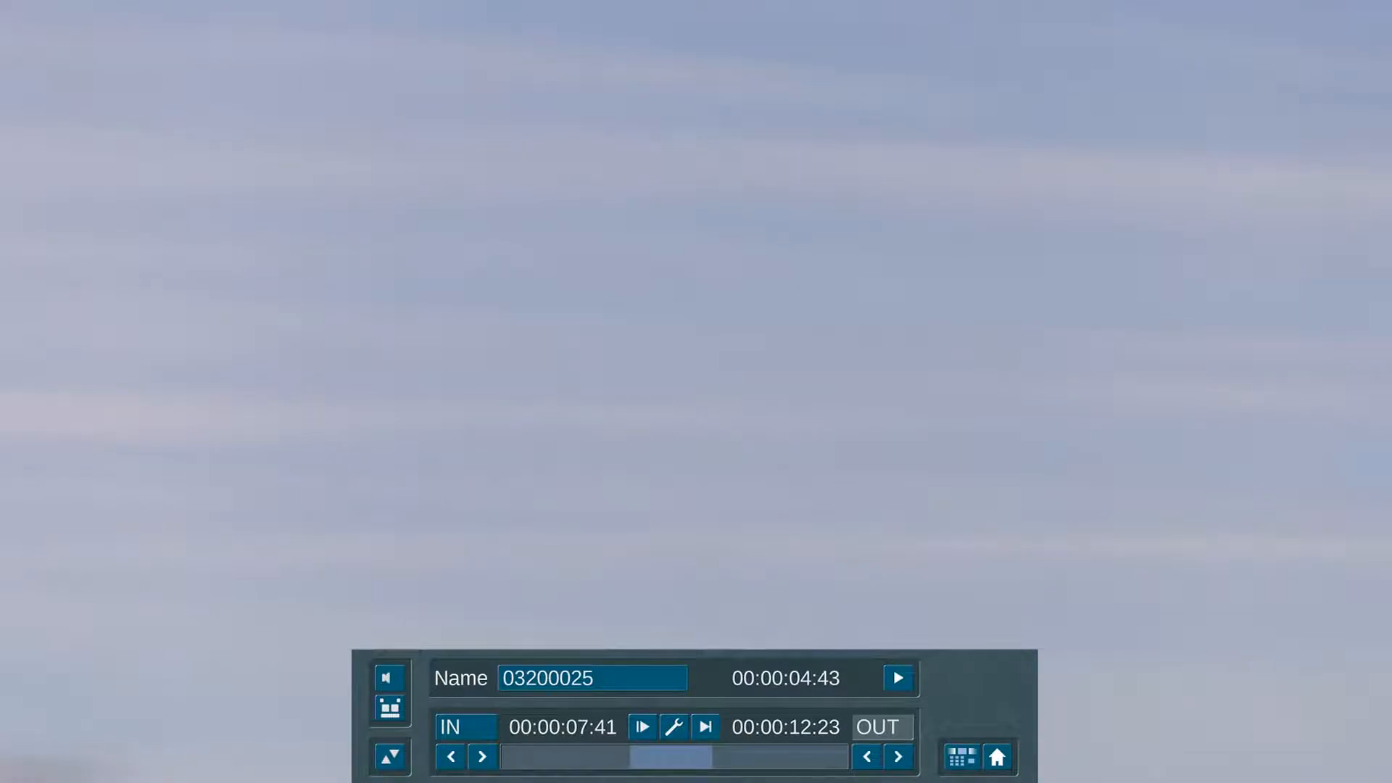
left_click(890, 728)
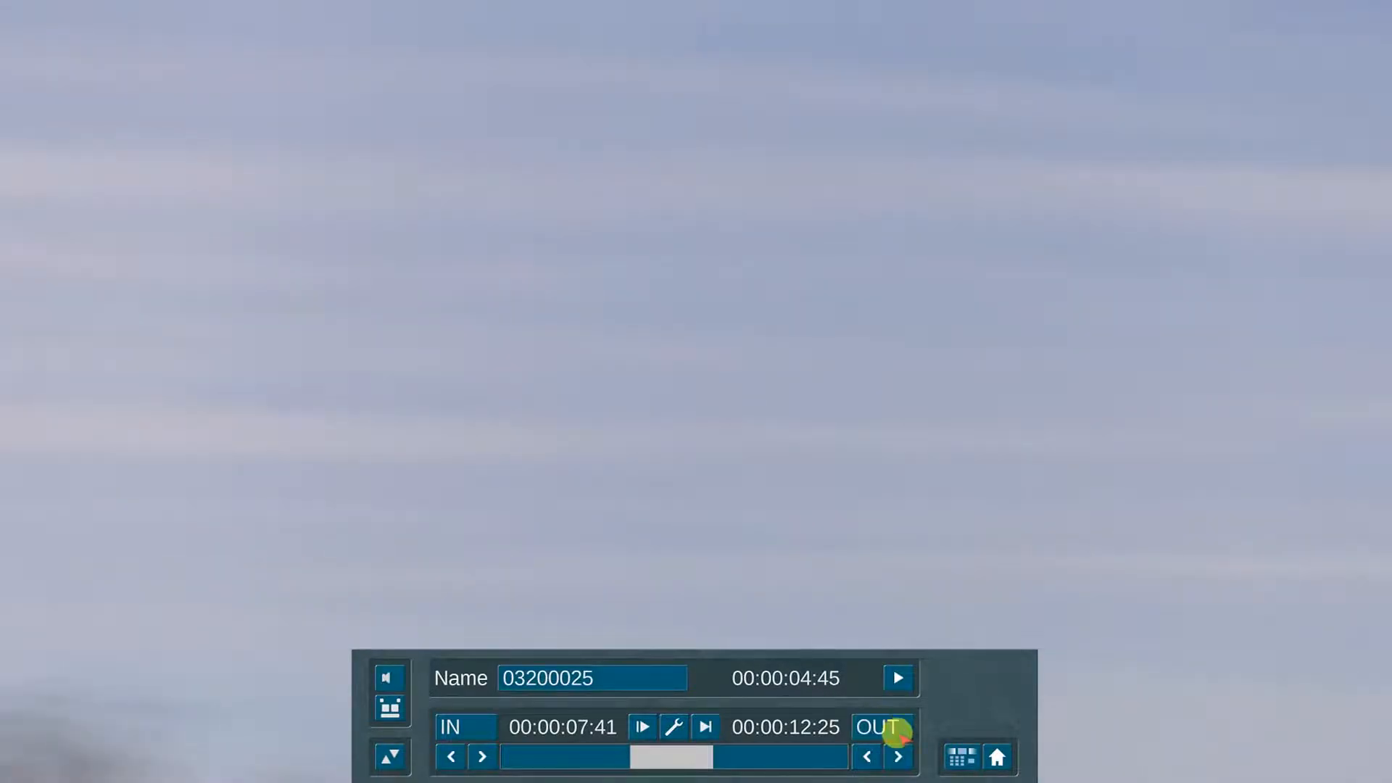
left_click(950, 755)
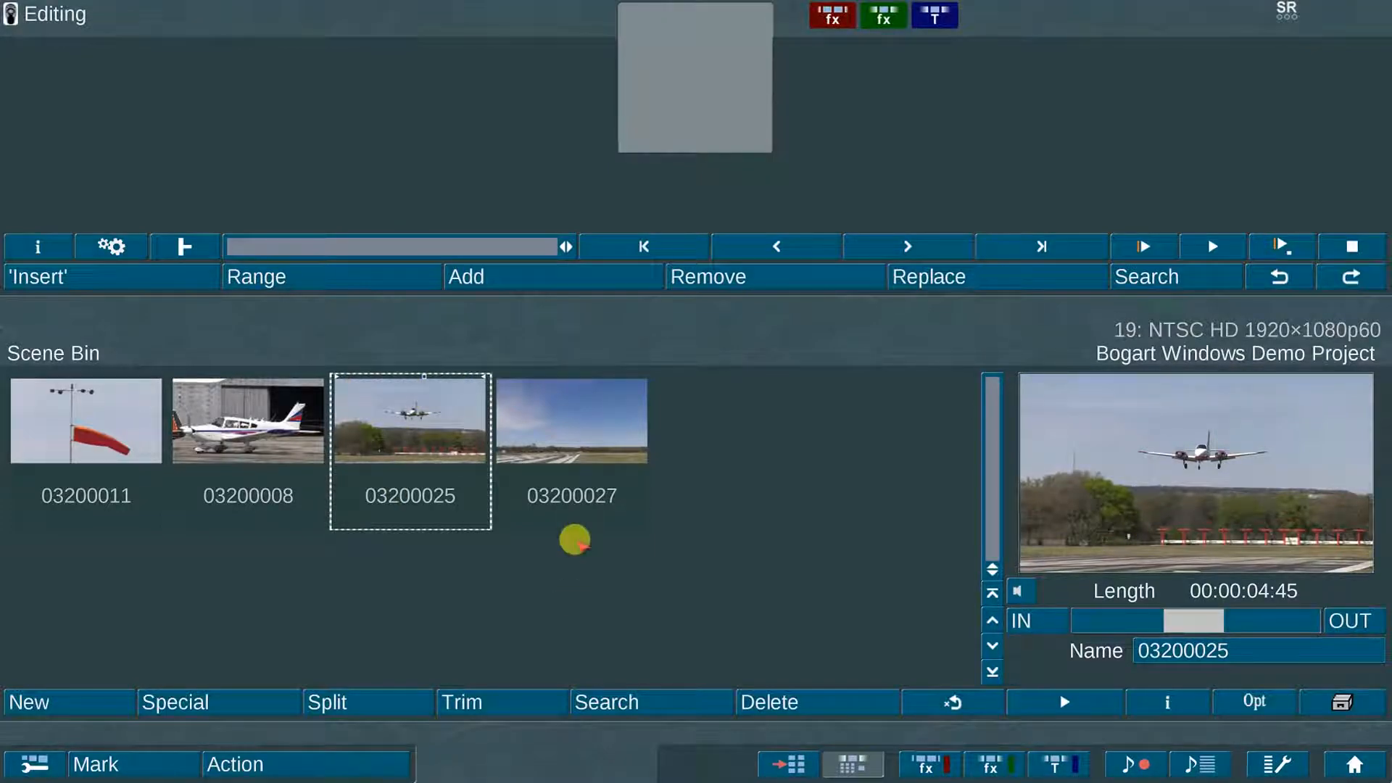
Step: Select scene 03200027 and switch the Scene Bin split mode to Advanced
left_click(565, 404)
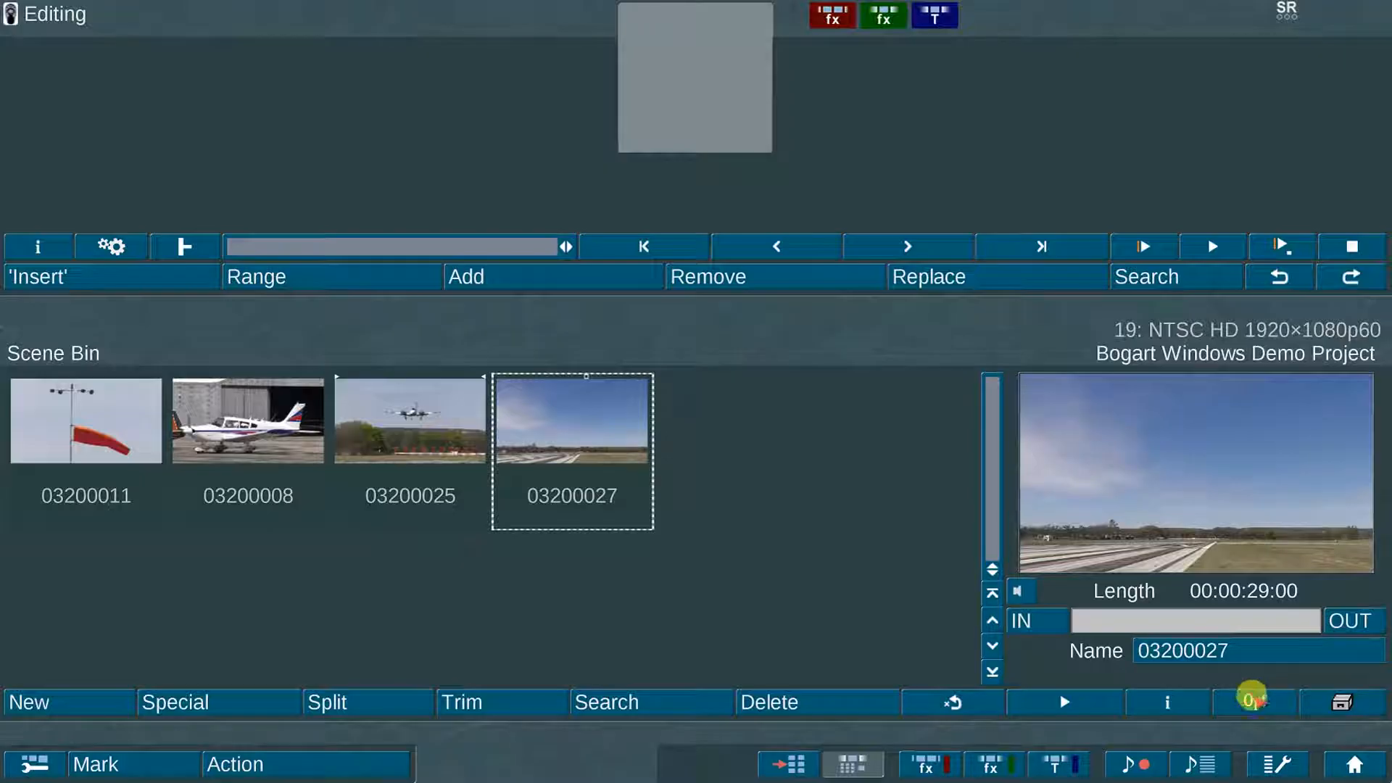
left_click(1252, 700)
left_click(768, 501)
left_click(785, 499)
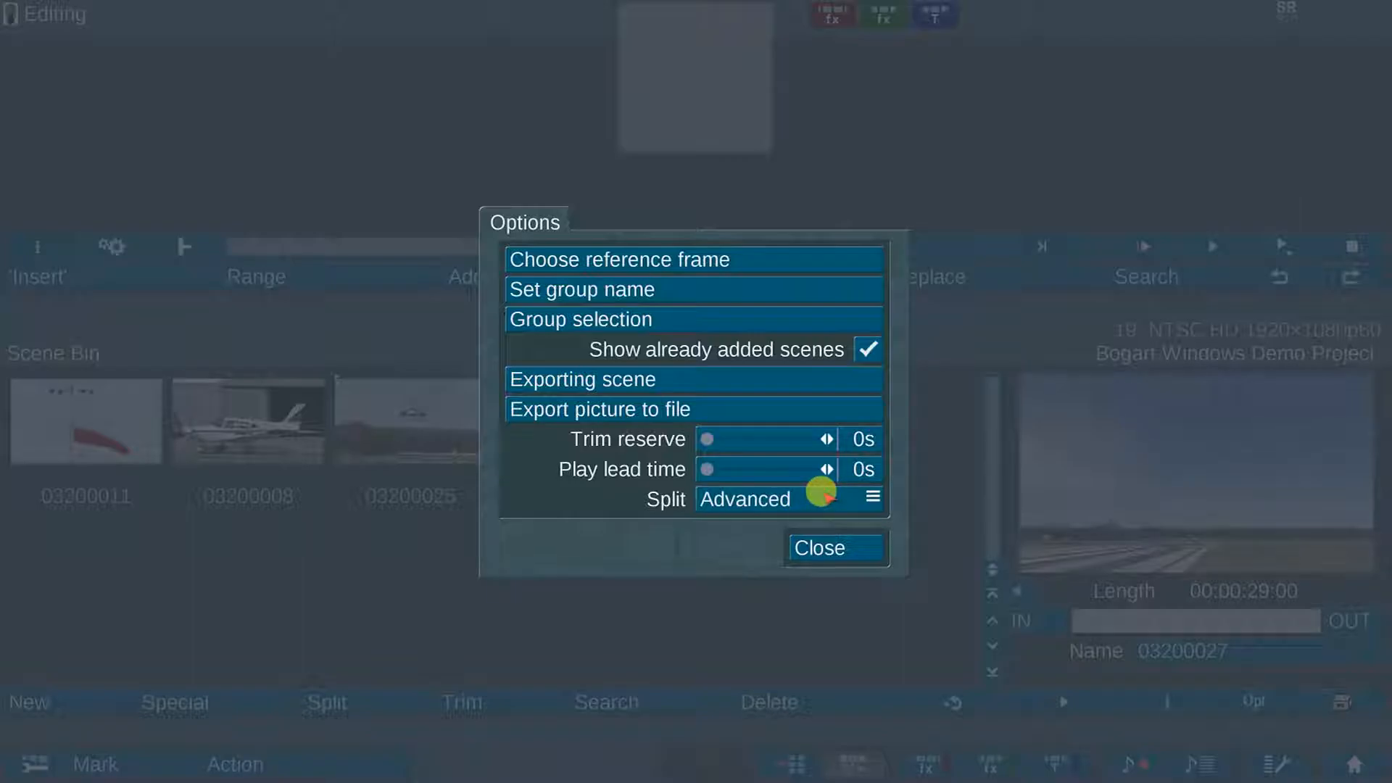
Step: Discard the first six seconds of 03200027, keeping the rest as a new scene
left_click(823, 495)
left_click(817, 489)
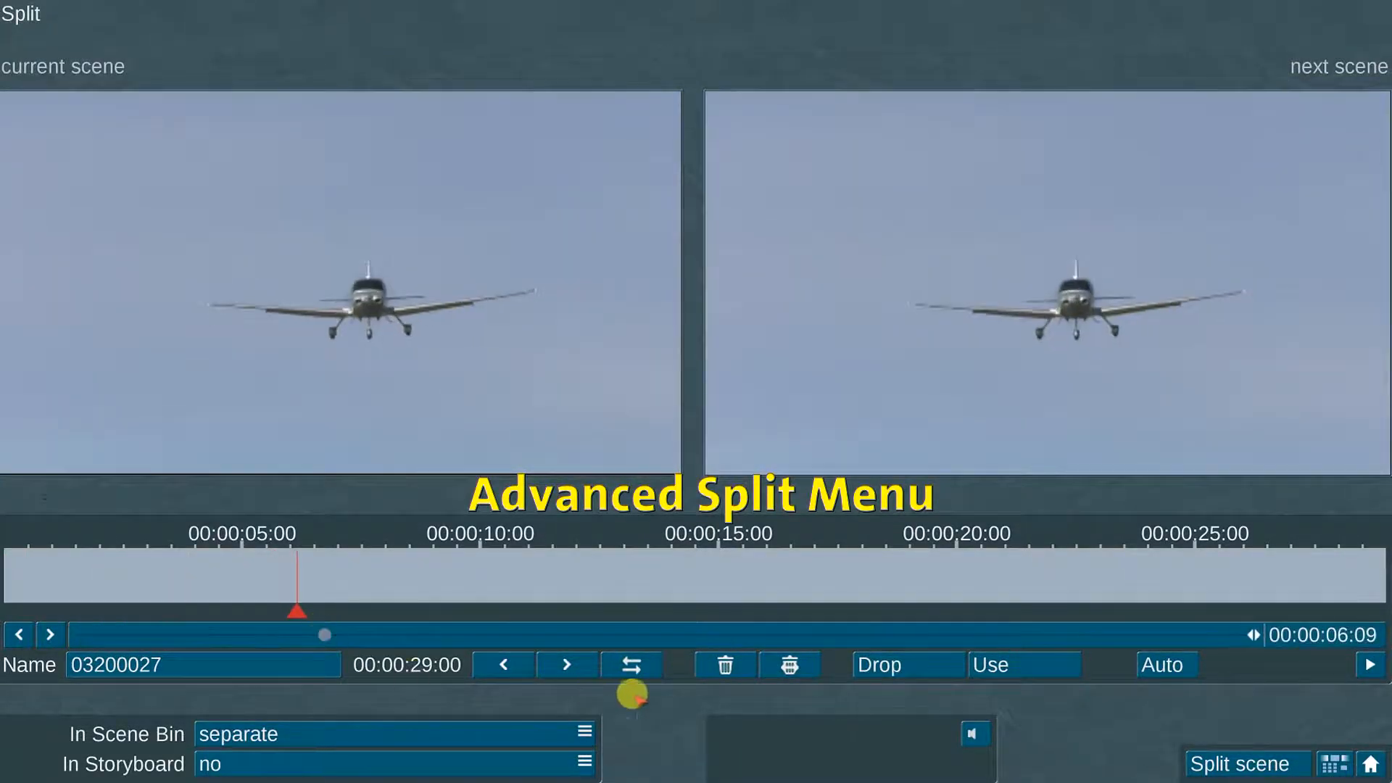
left_click(906, 657)
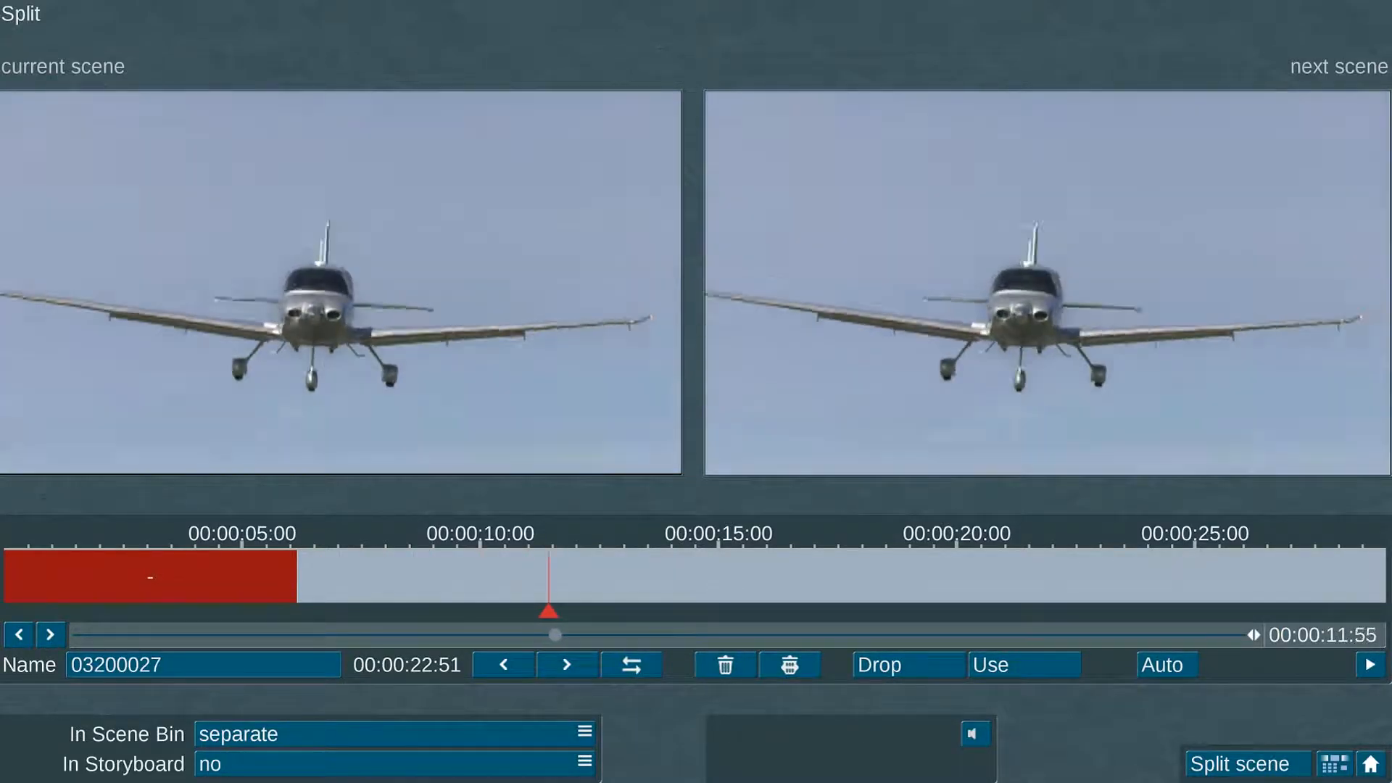
left_click(1064, 663)
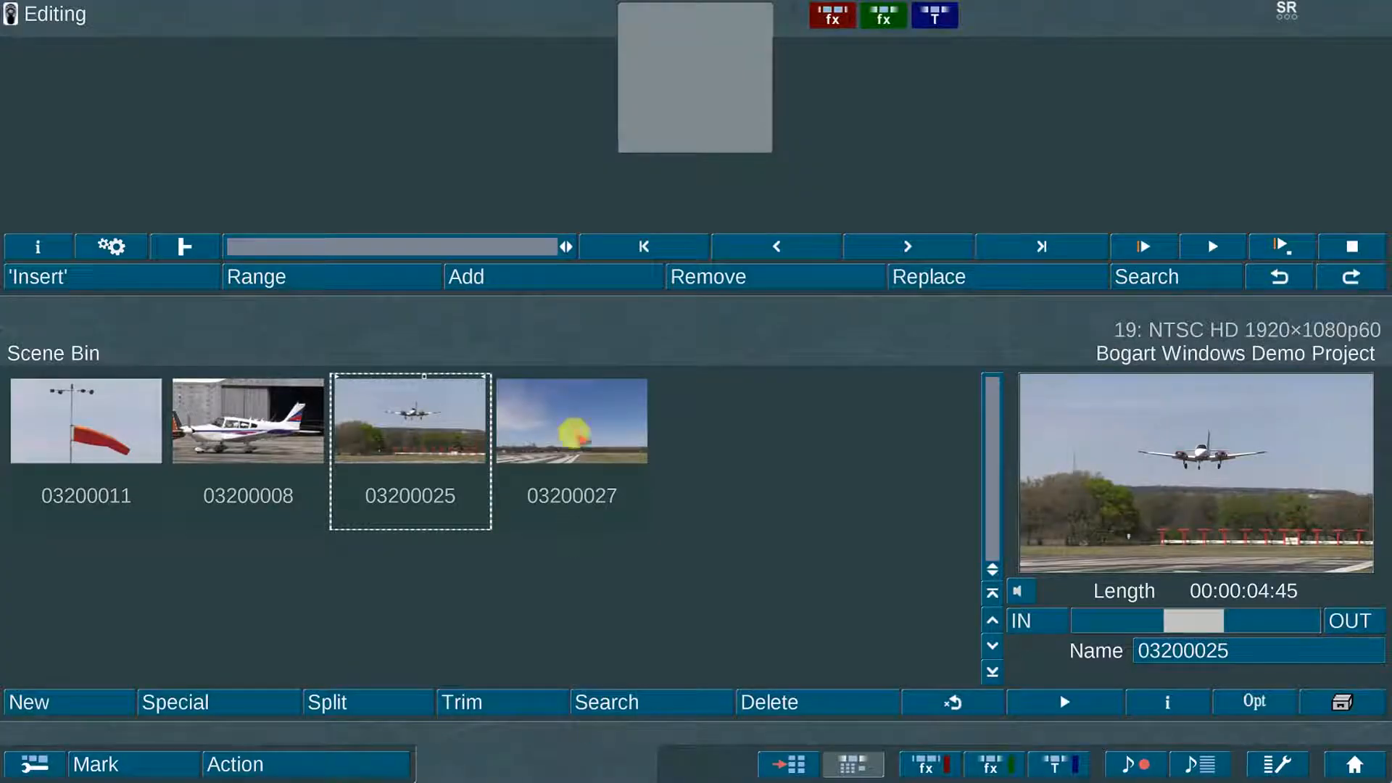
left_click(572, 431)
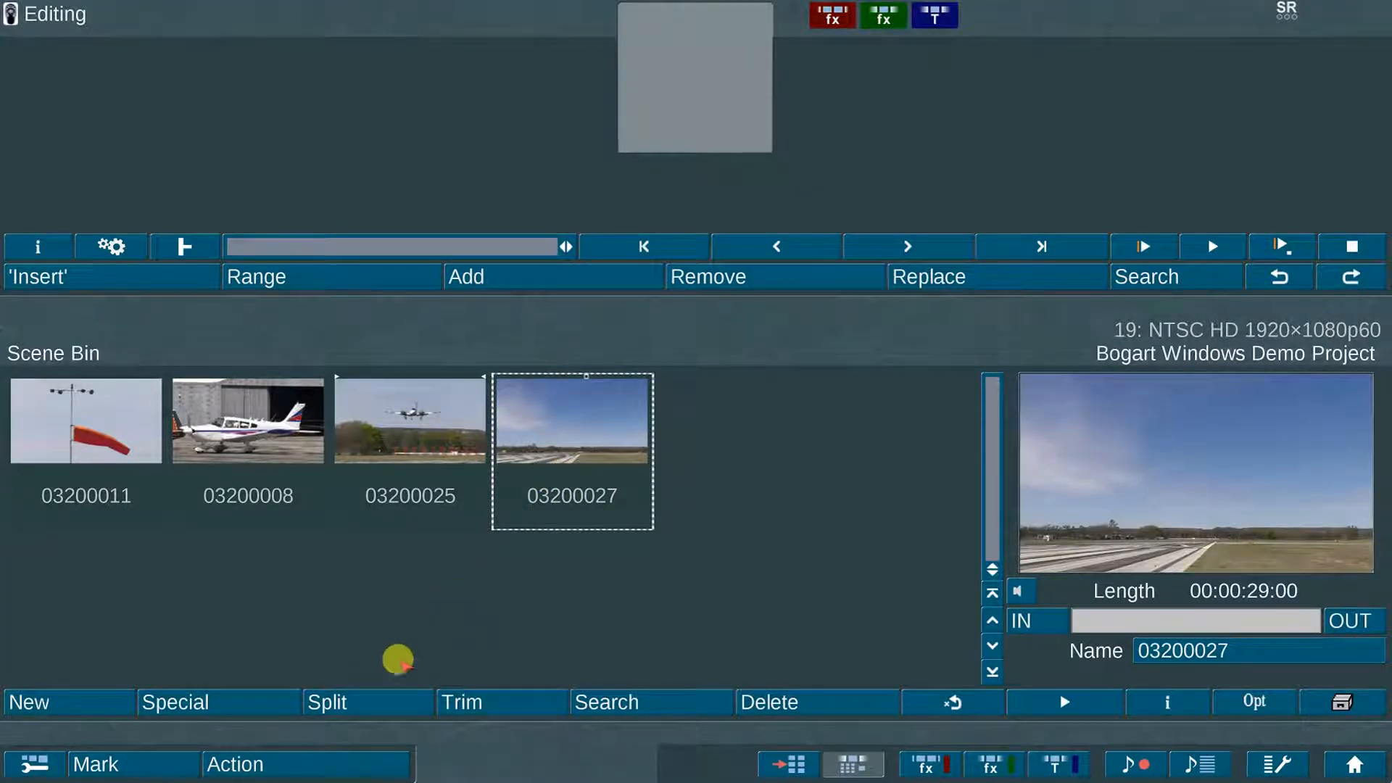
Step: Split the runway clip 03200027 at 00:00:05:59 and 00:00:07:47
left_click(370, 692)
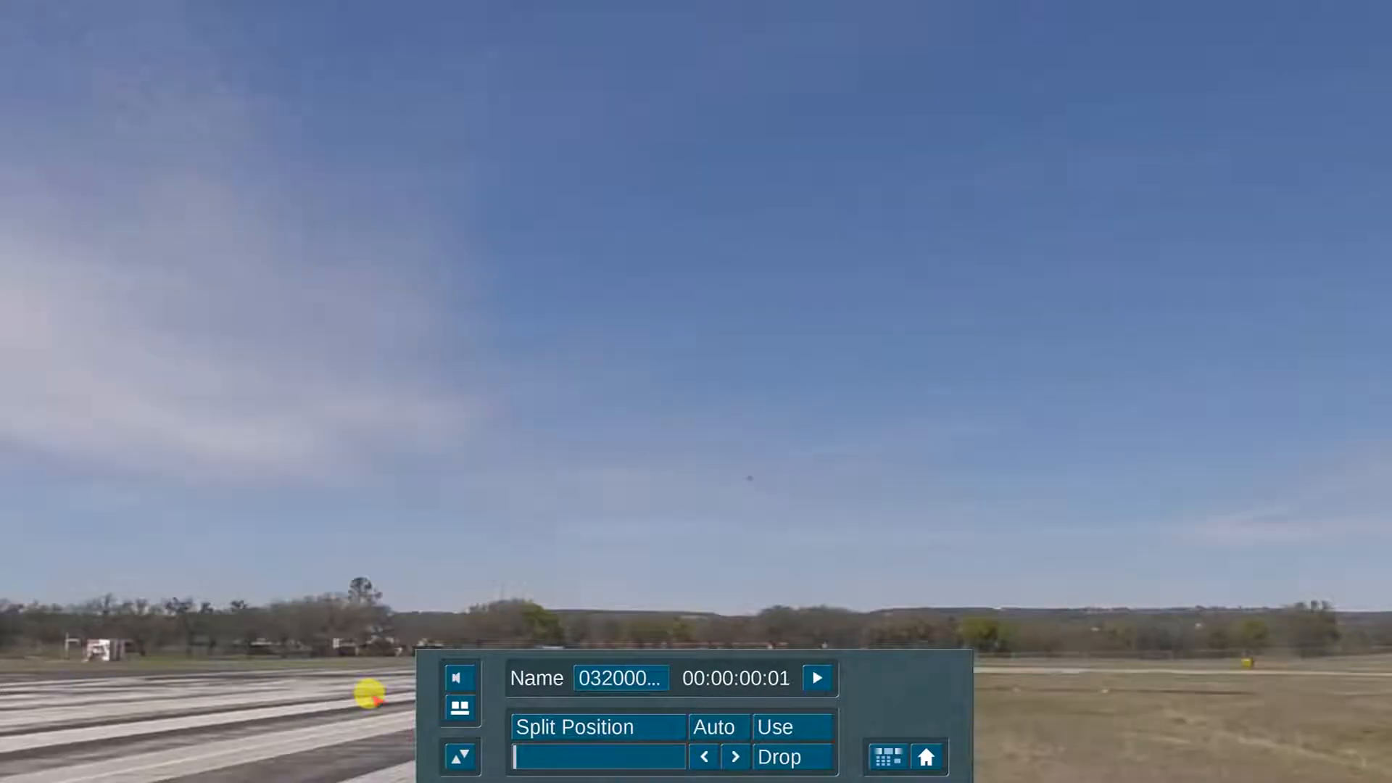
left_click(580, 727)
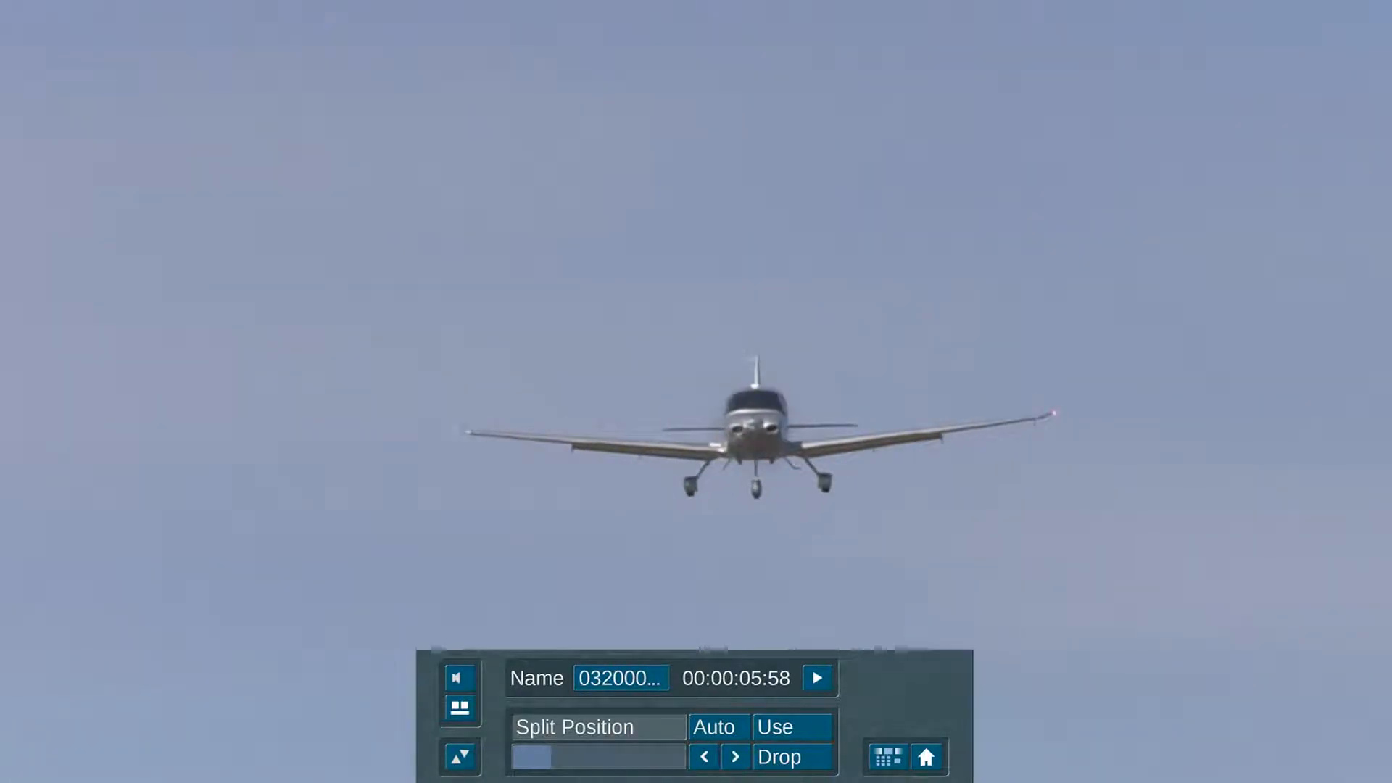
left_click(580, 727)
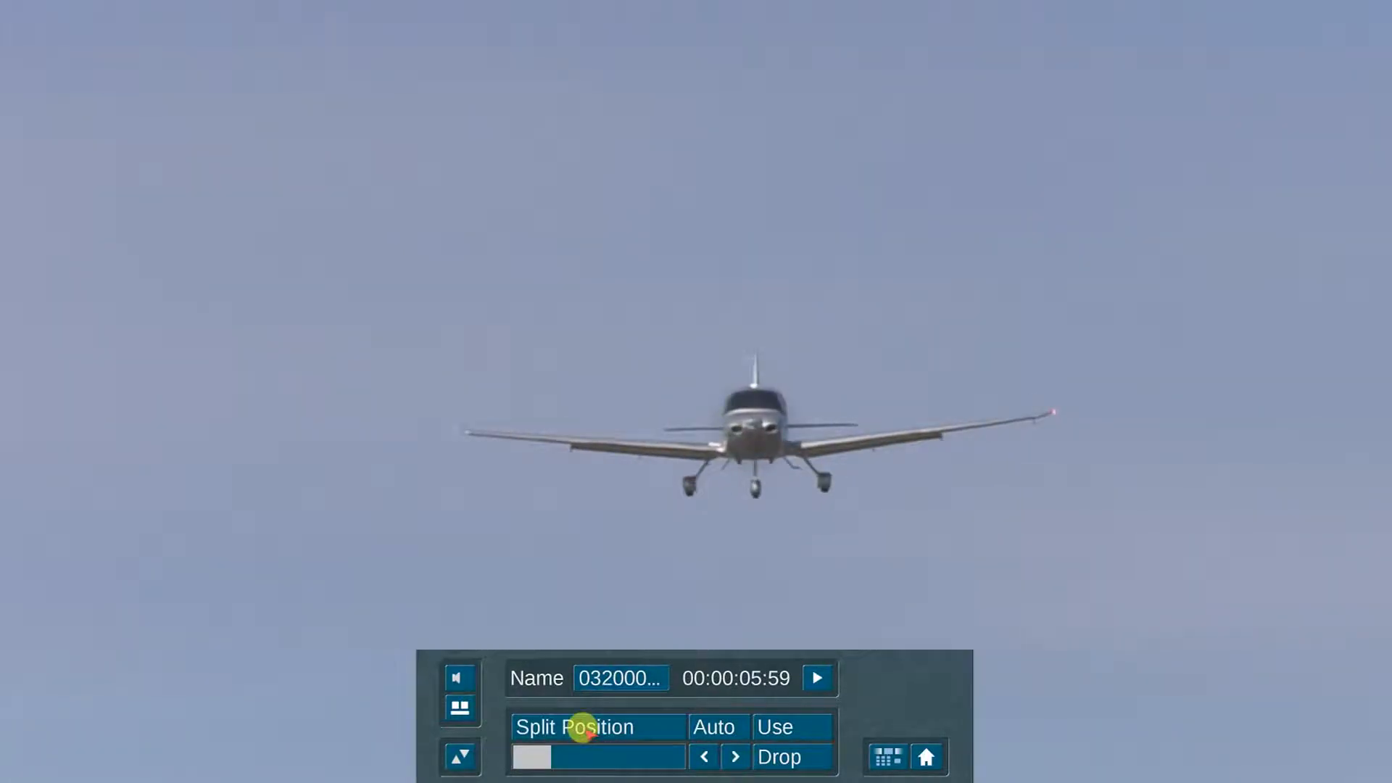
left_click(809, 724)
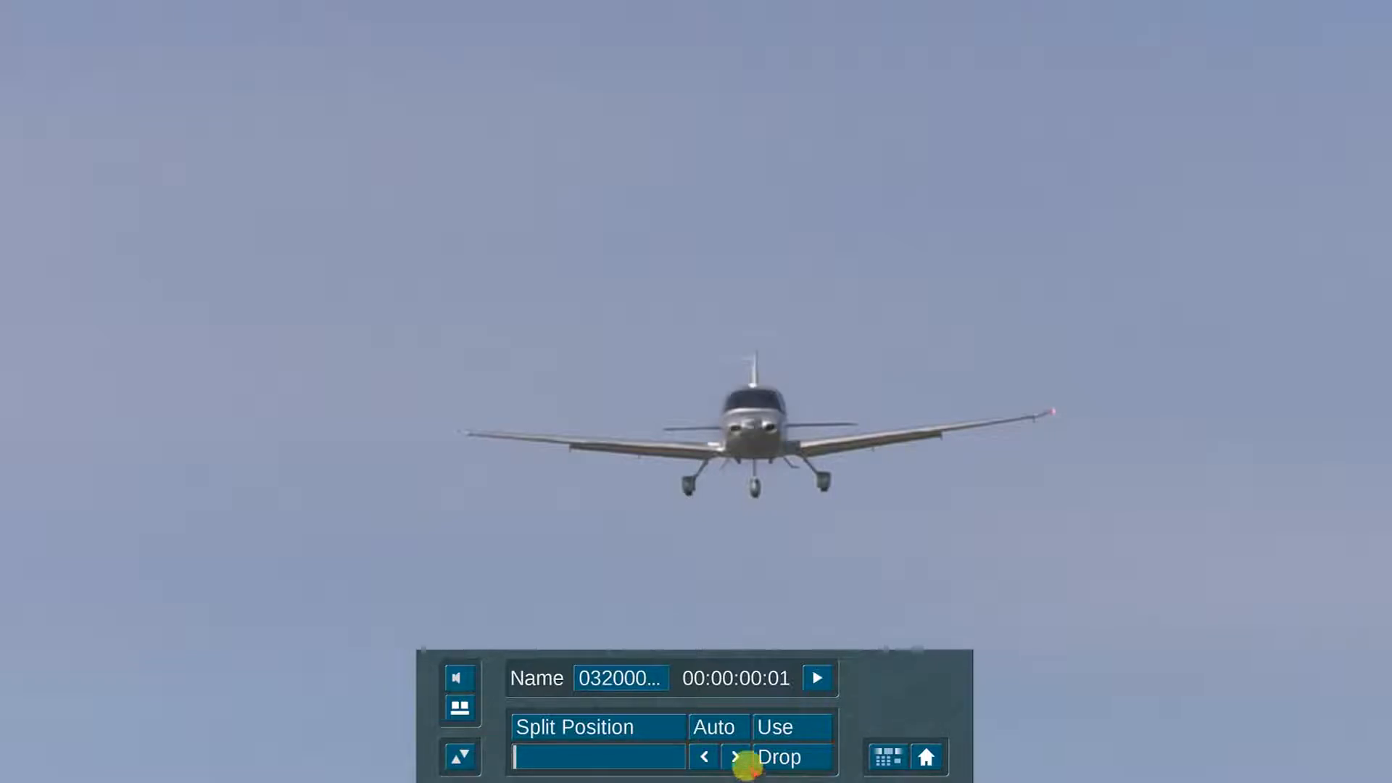
left_click(618, 729)
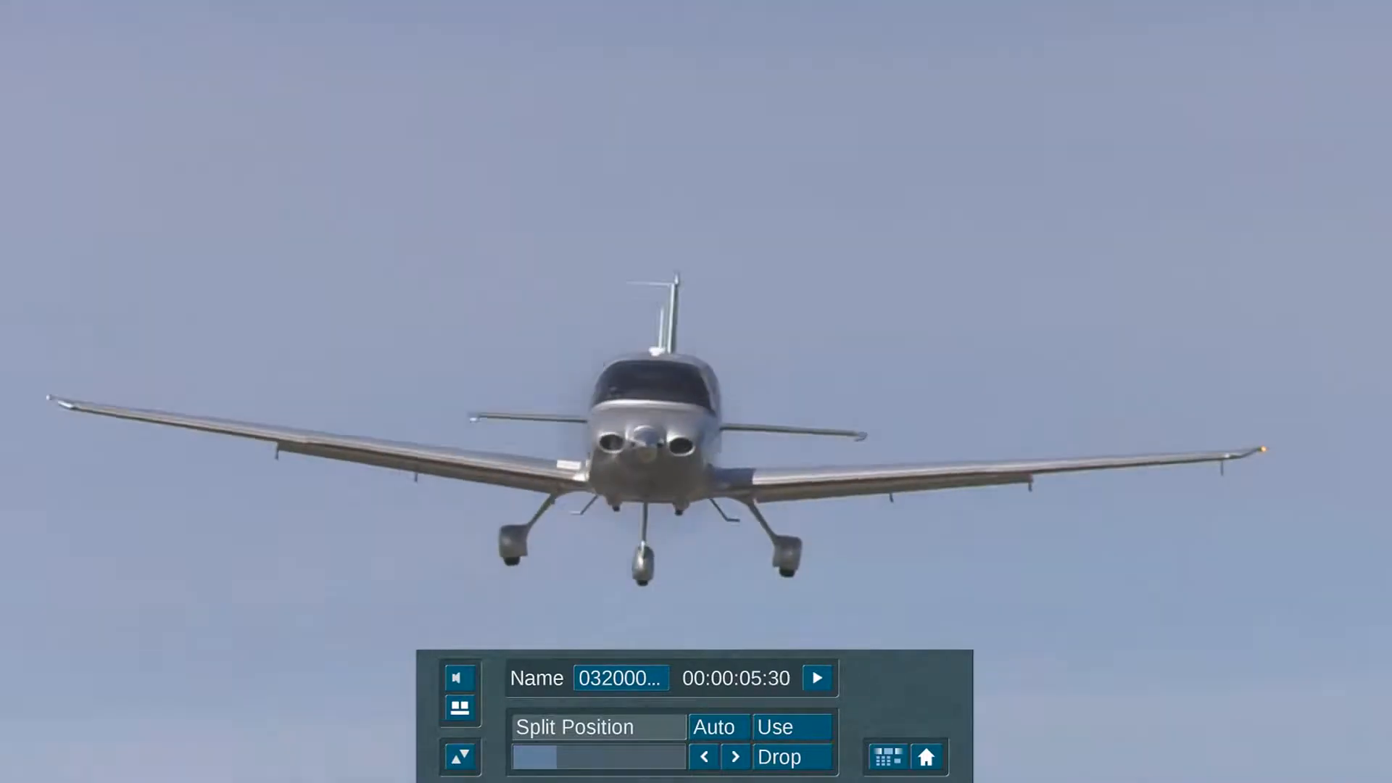
left_click(625, 717)
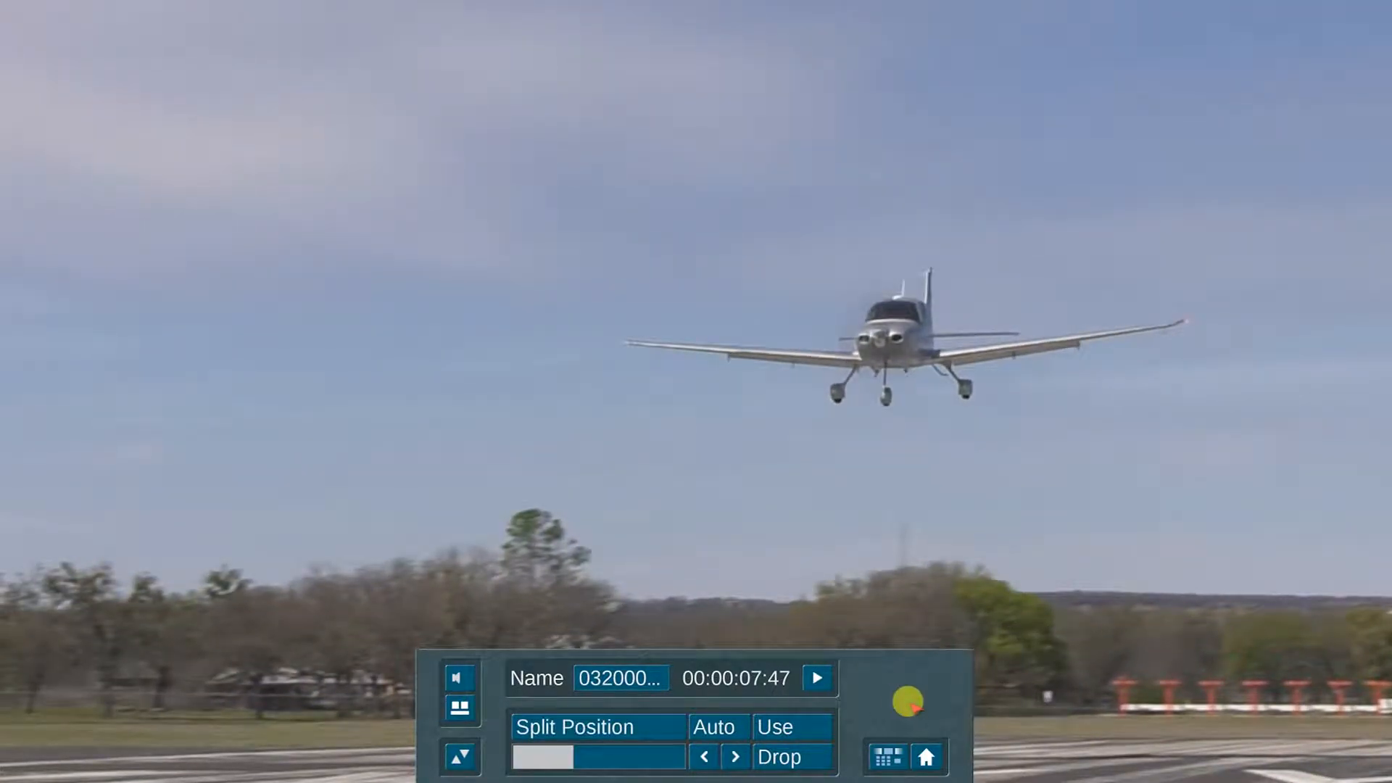
left_click(801, 722)
Step: Make the third cut near 02:13 and a final cut in the landing footage
left_click(549, 737)
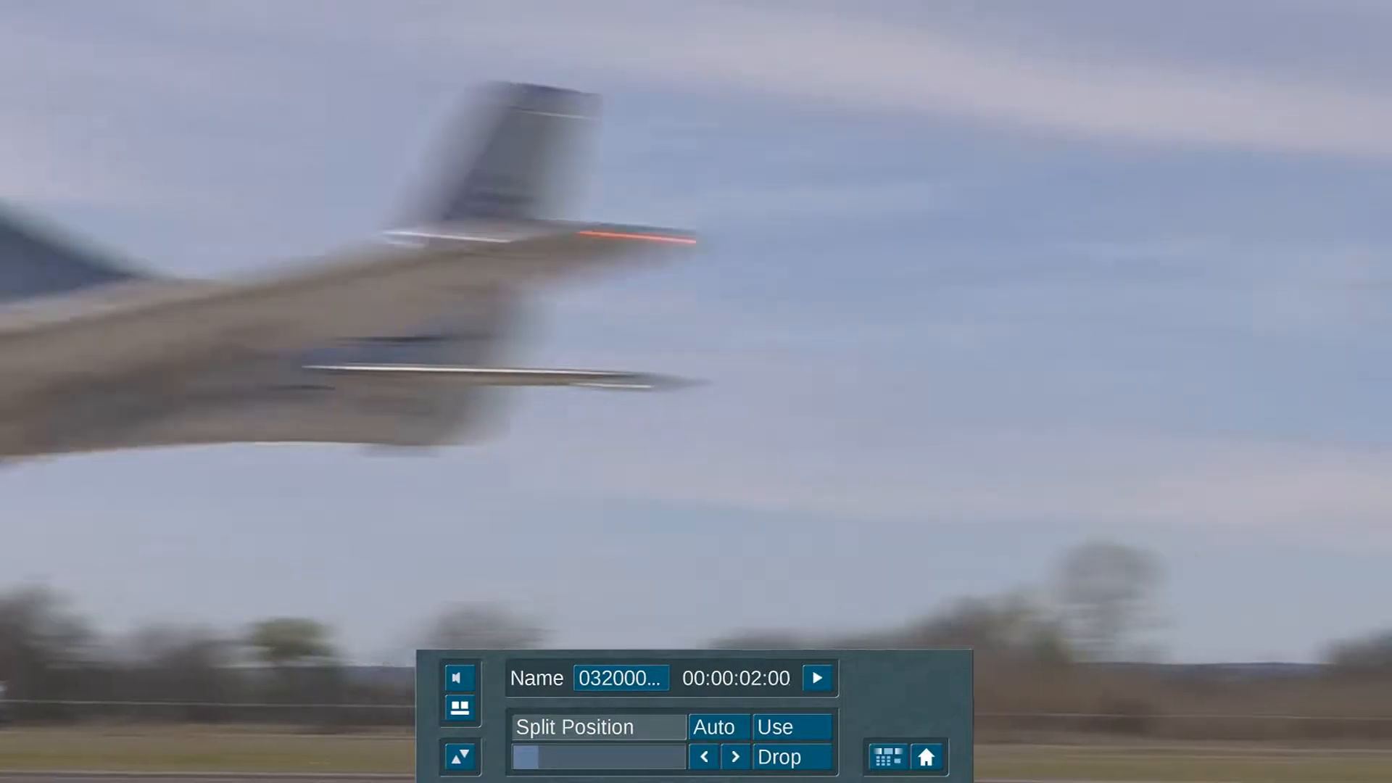
left_click(638, 729)
left_click(795, 724)
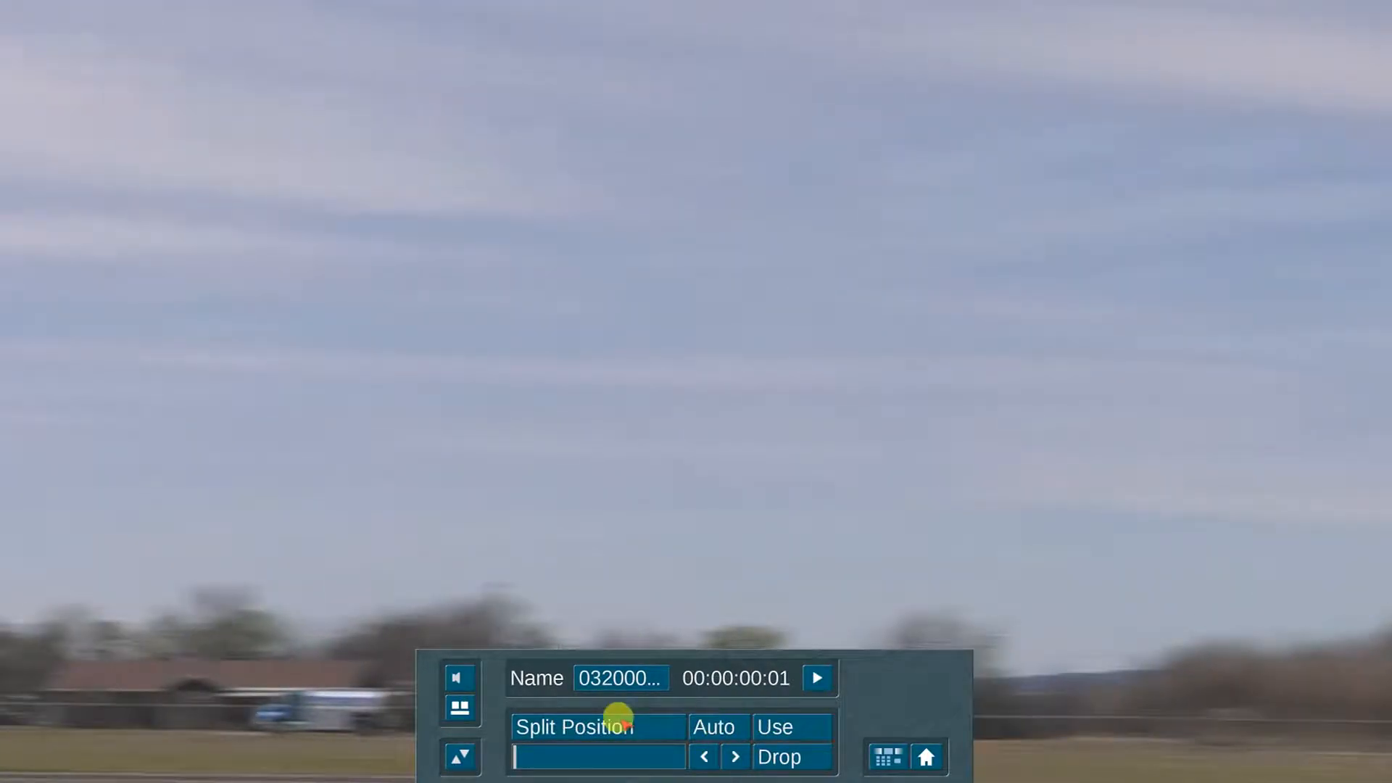
left_click(617, 721)
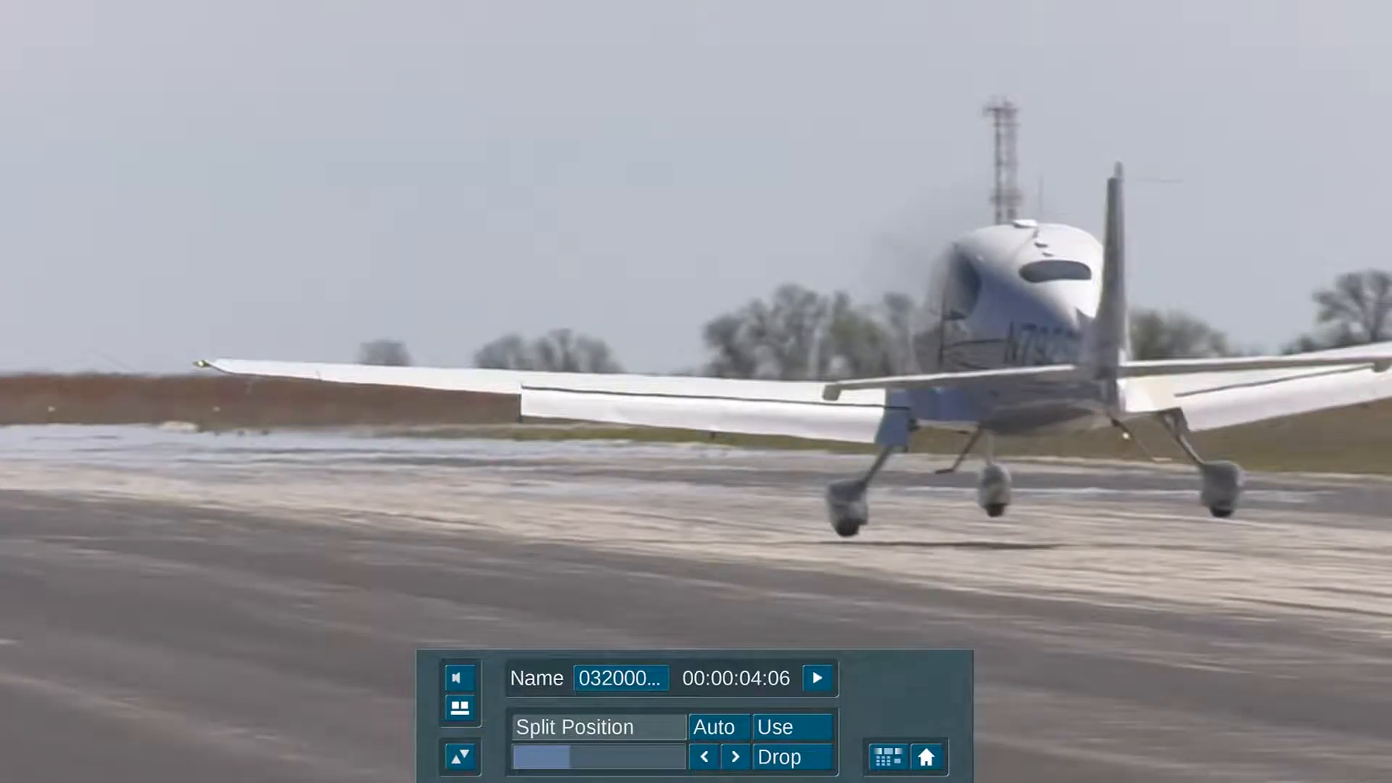
left_click(789, 754)
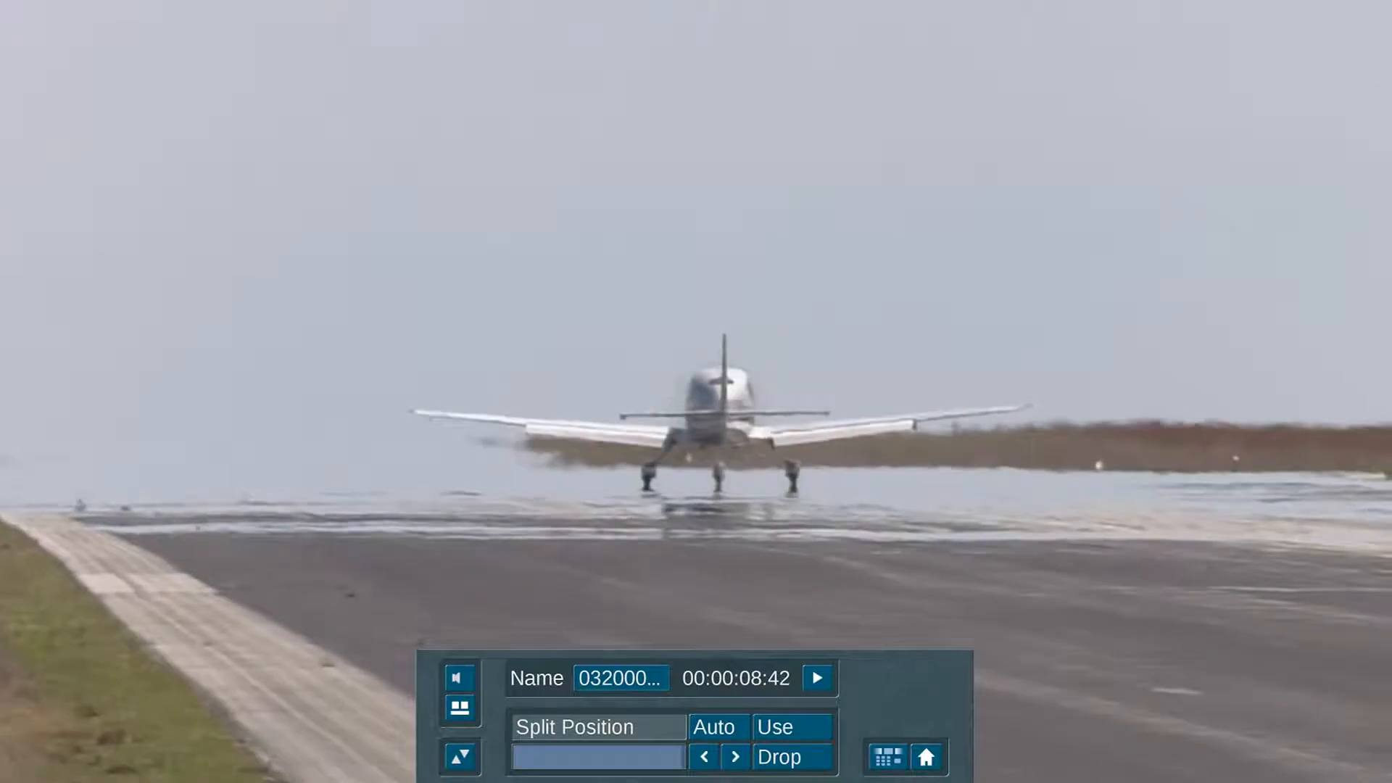
left_click(779, 726)
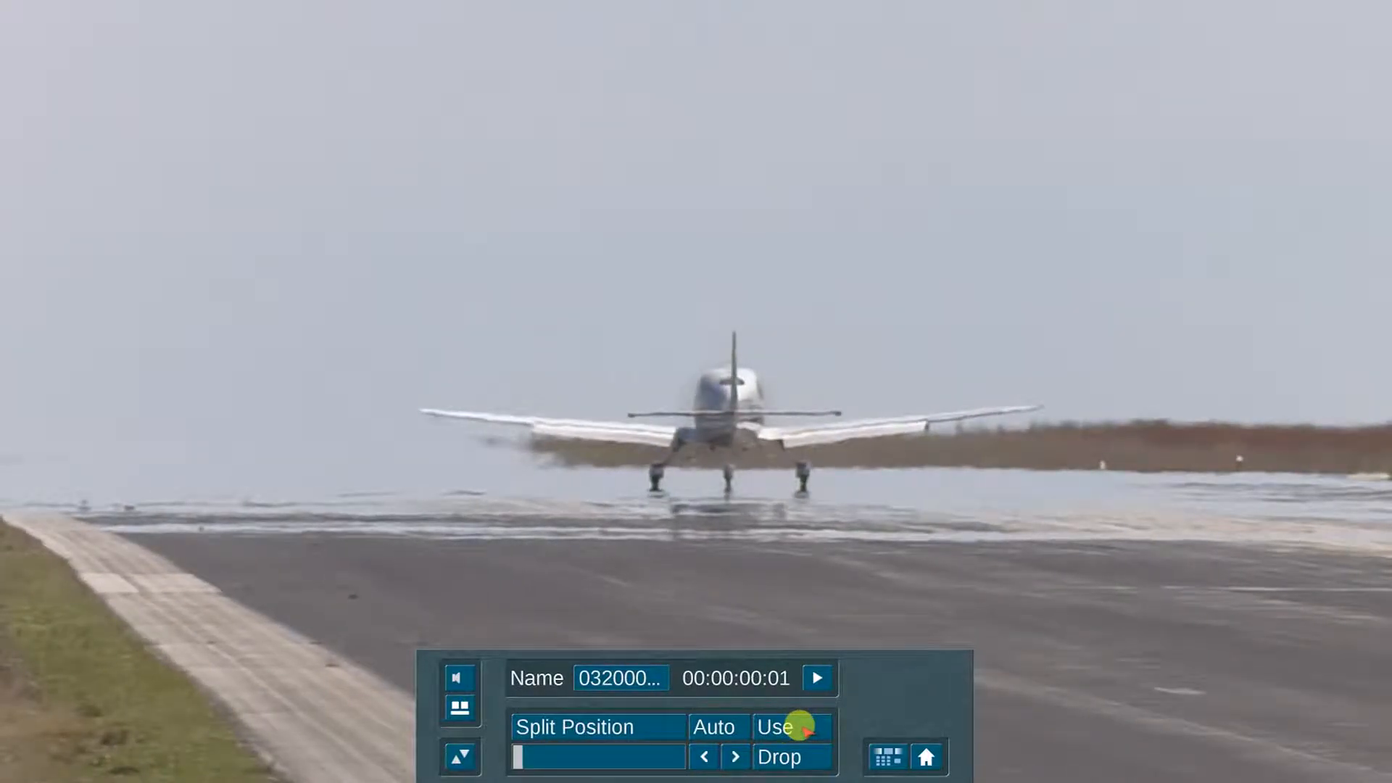
left_click(630, 725)
left_click(777, 756)
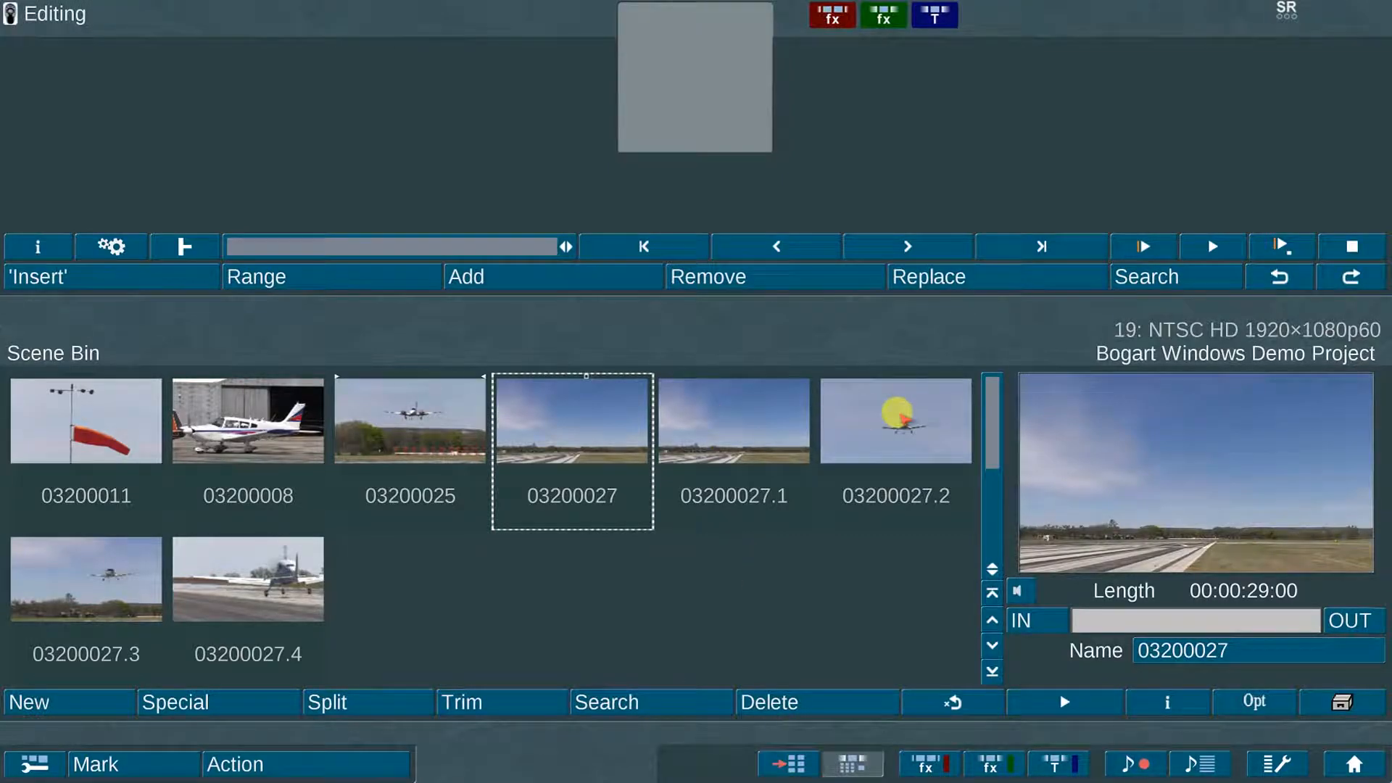
Step: Select clip 03200027.3 and choose the Slowmotion special effect
key("Right")
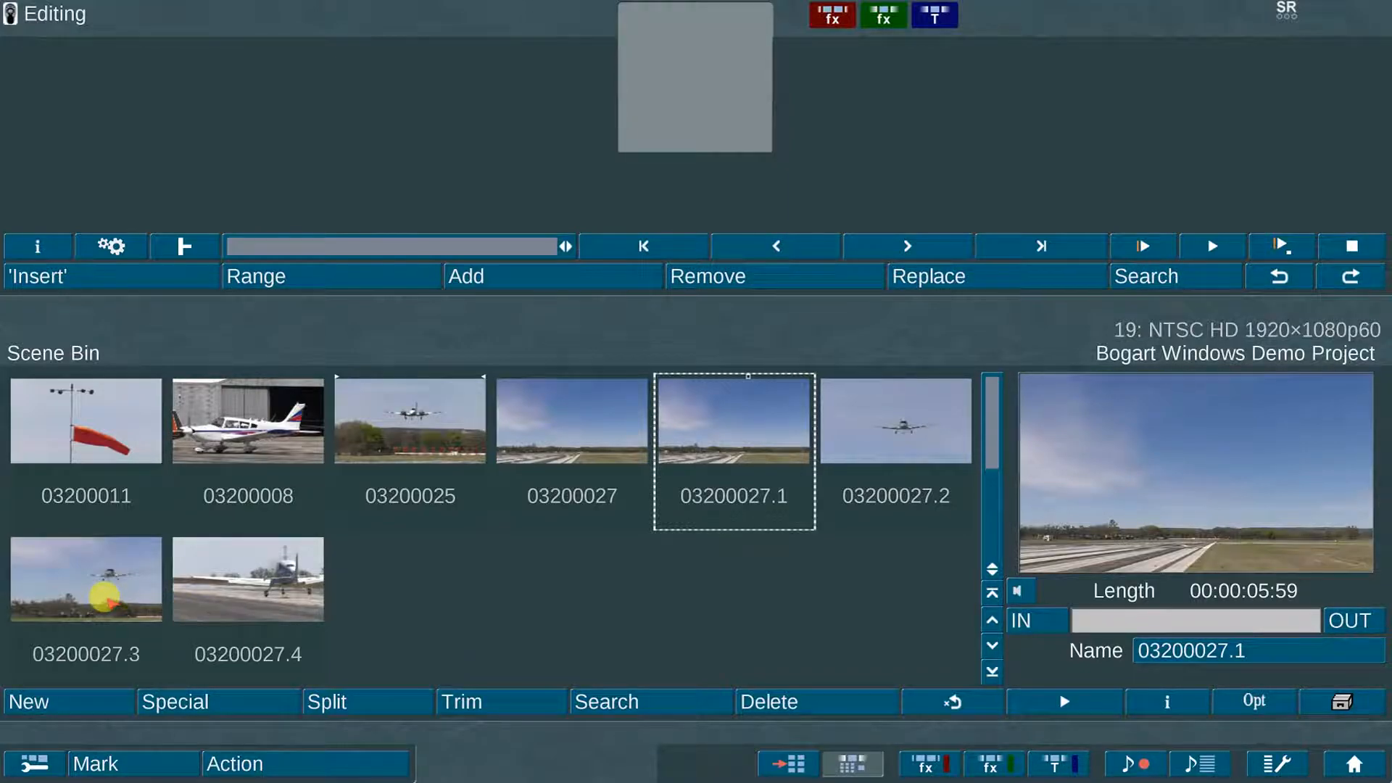
left_click(104, 596)
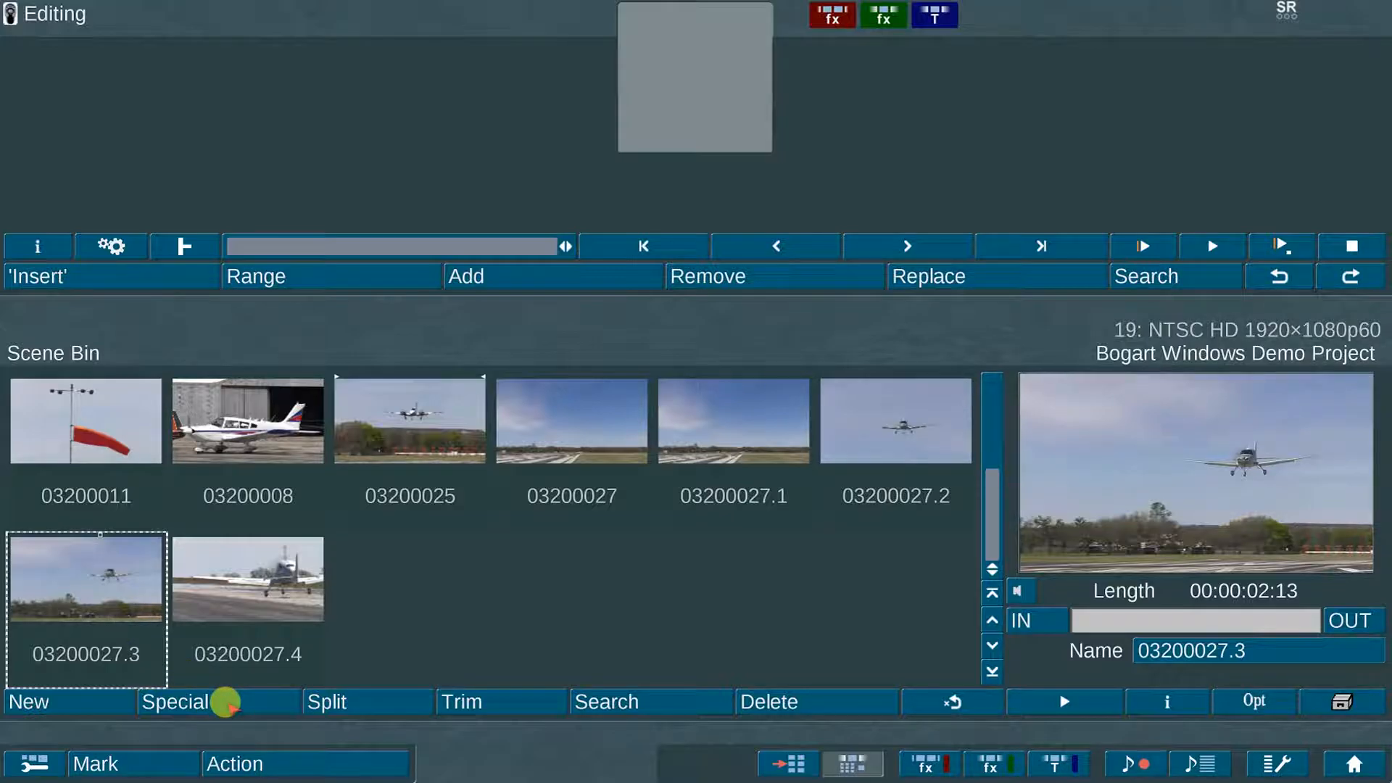
left_click(225, 701)
left_click_drag(637, 287, 635, 247)
left_click(389, 307)
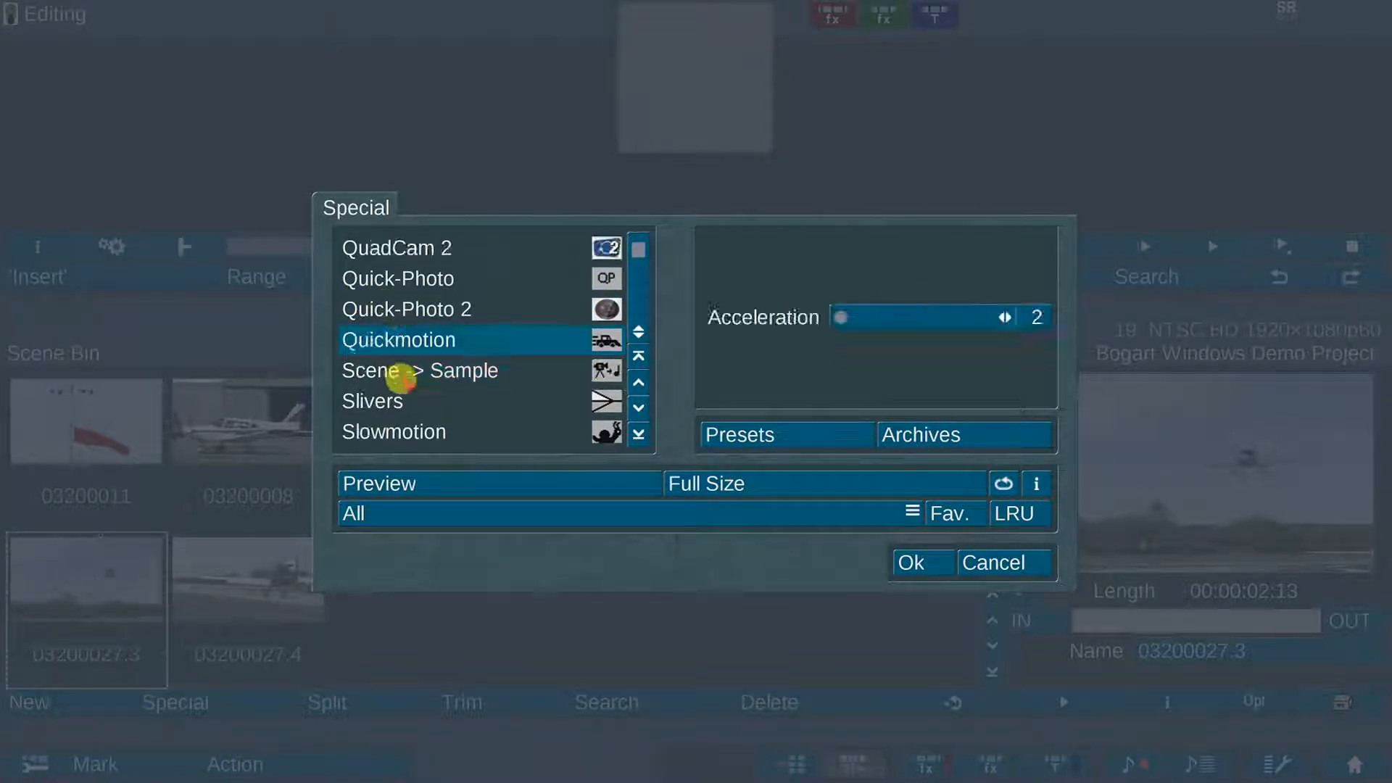
left_click(396, 429)
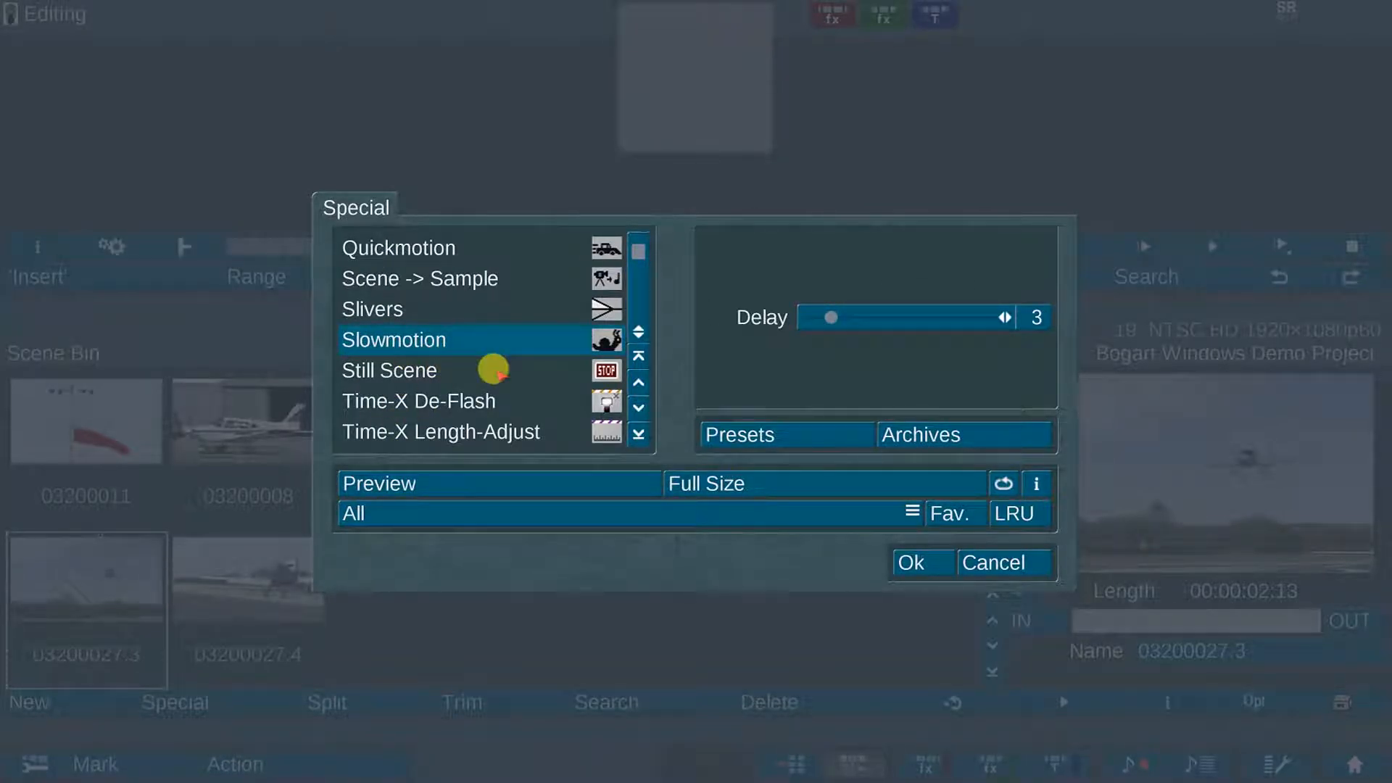
left_click(435, 399)
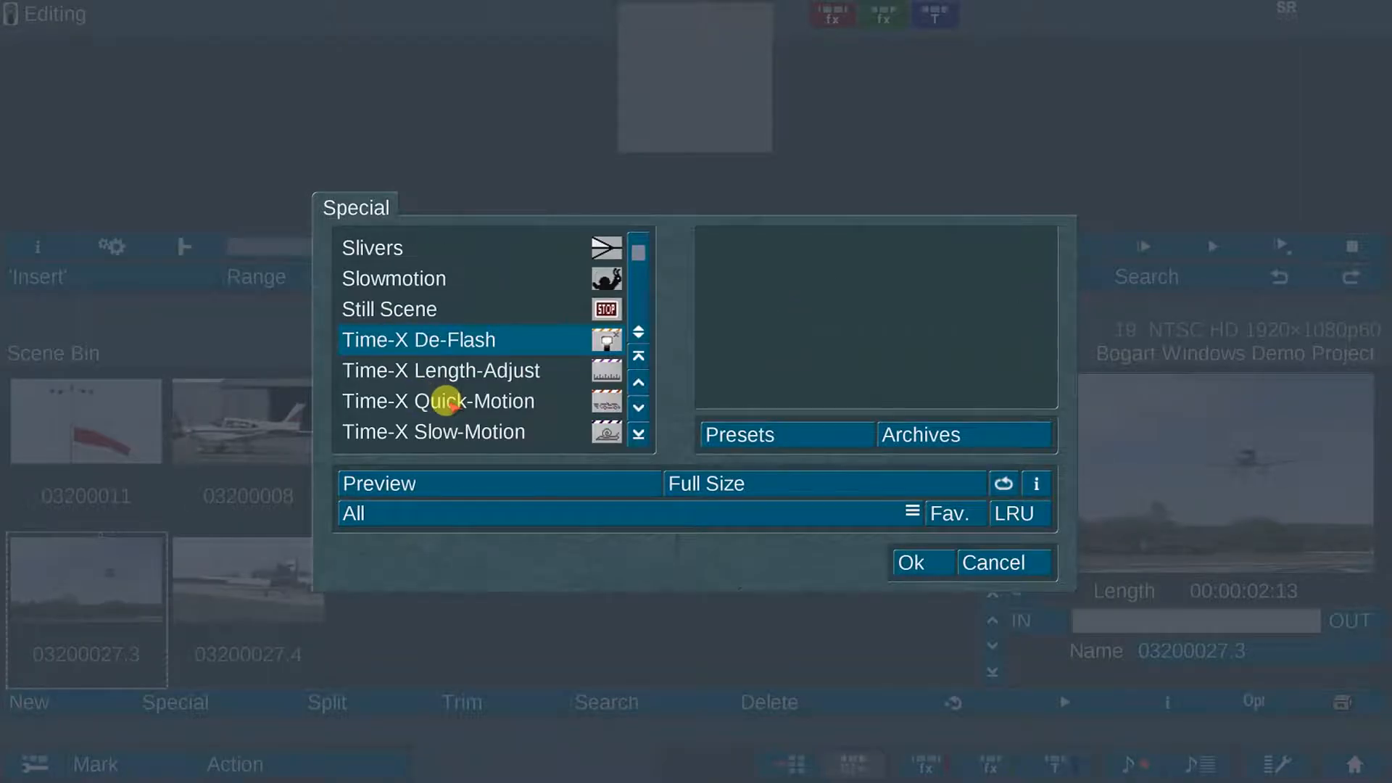
left_click(435, 430)
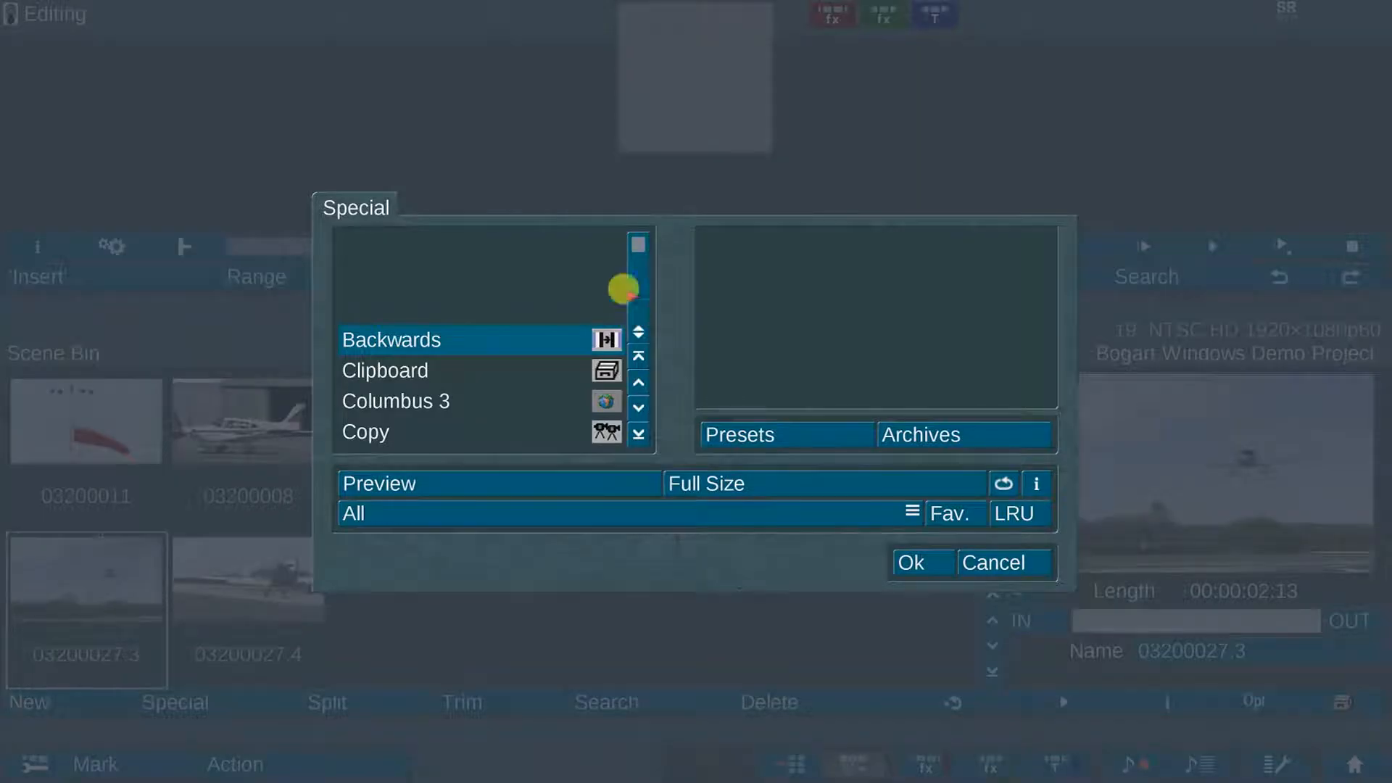
Step: Set the slow-motion delay to 3 and apply it, creating 03200027.3 SM (00:00:06:39)
scroll(637, 230, "down", 10)
scroll(478, 340, "down", 1)
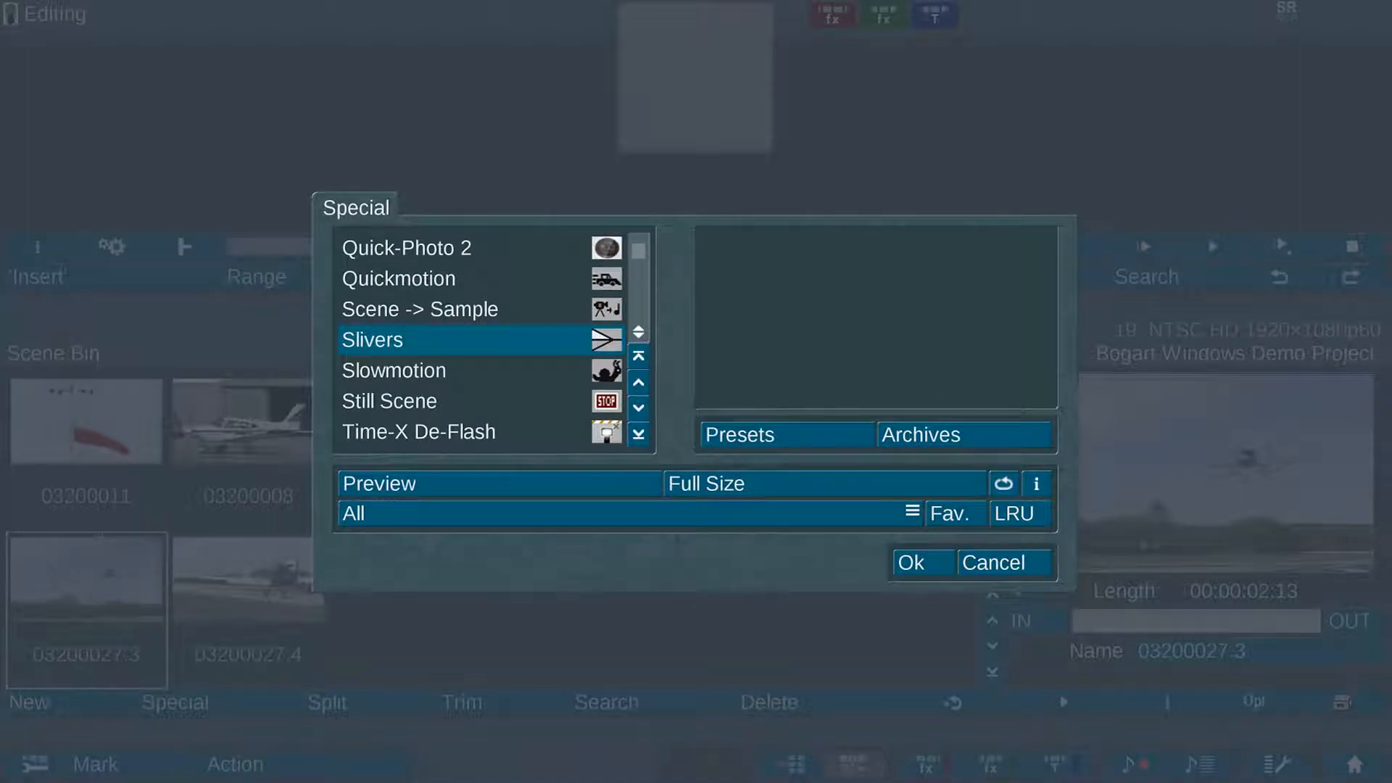
scroll(479, 339, "down", 1)
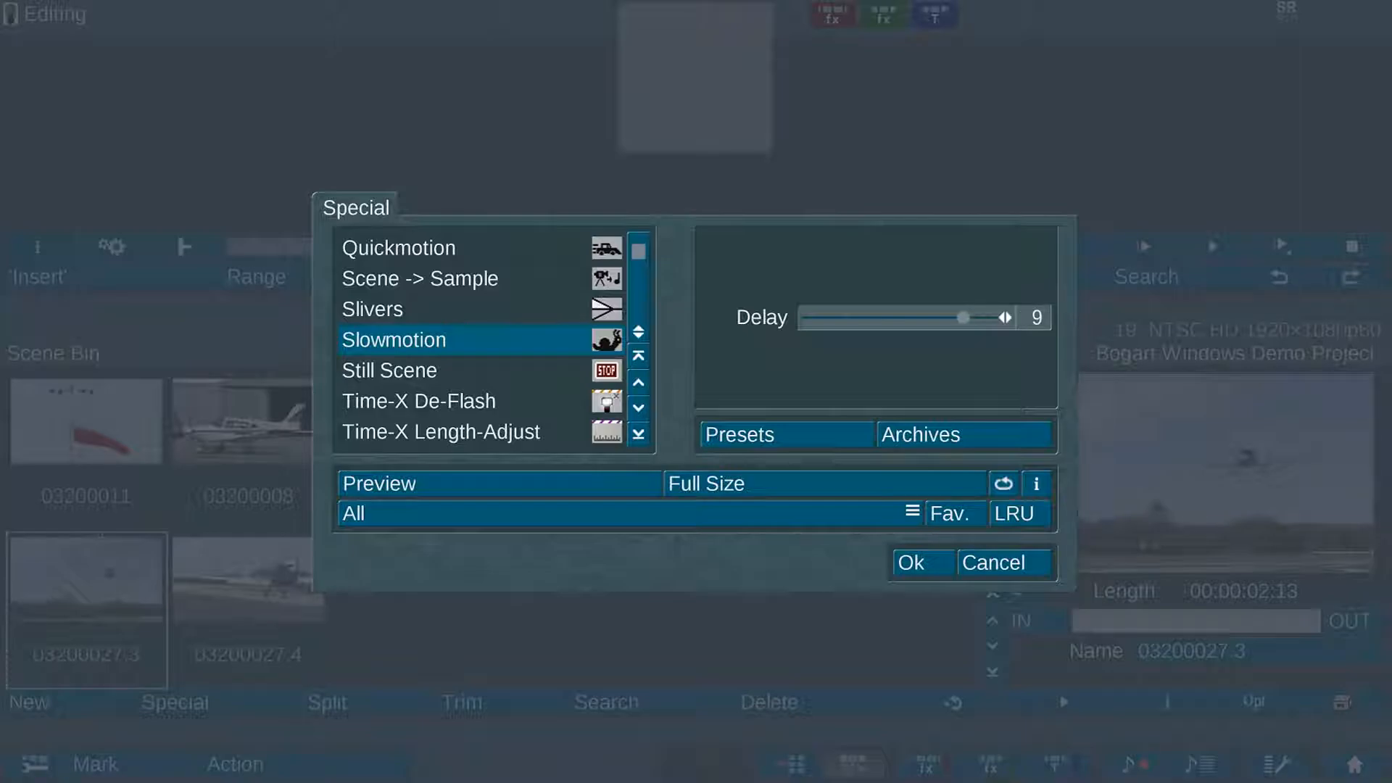
left_click(826, 315)
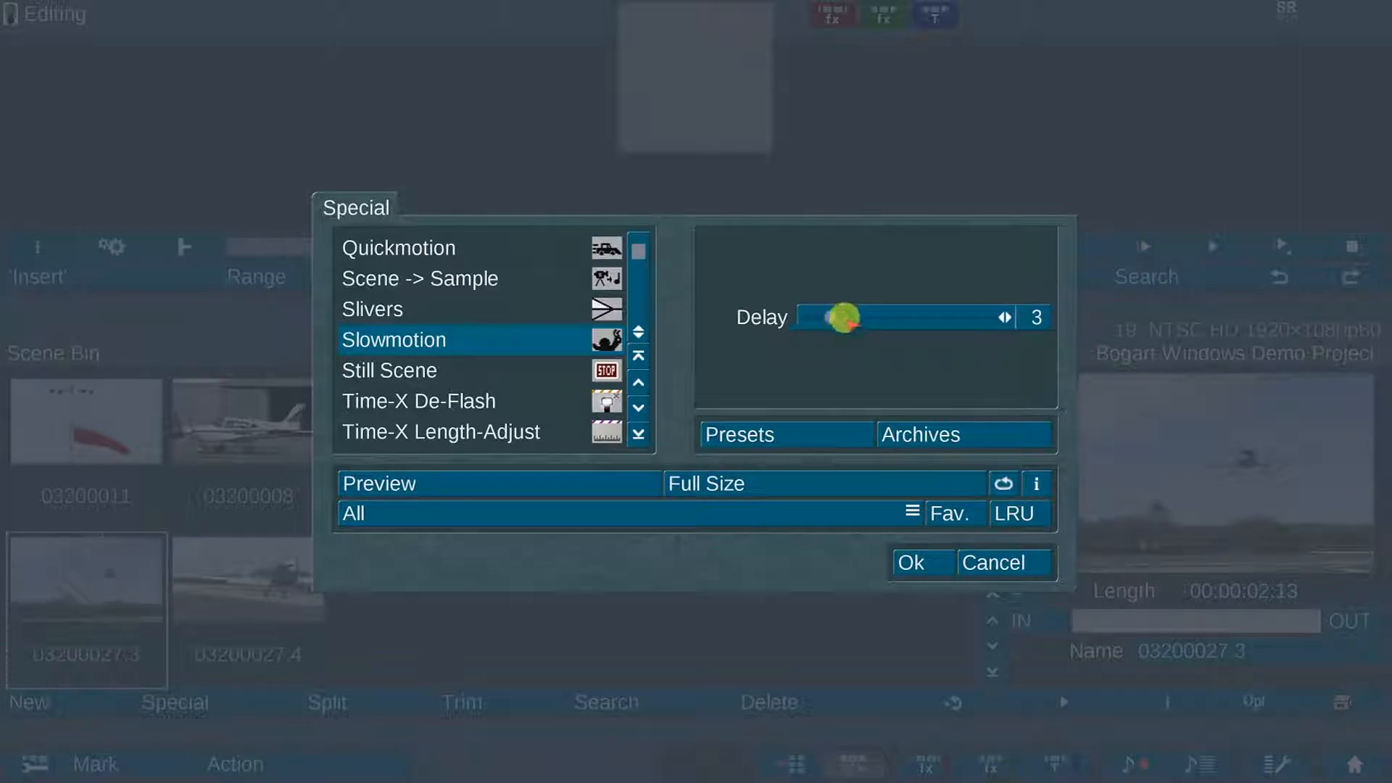
left_click(917, 564)
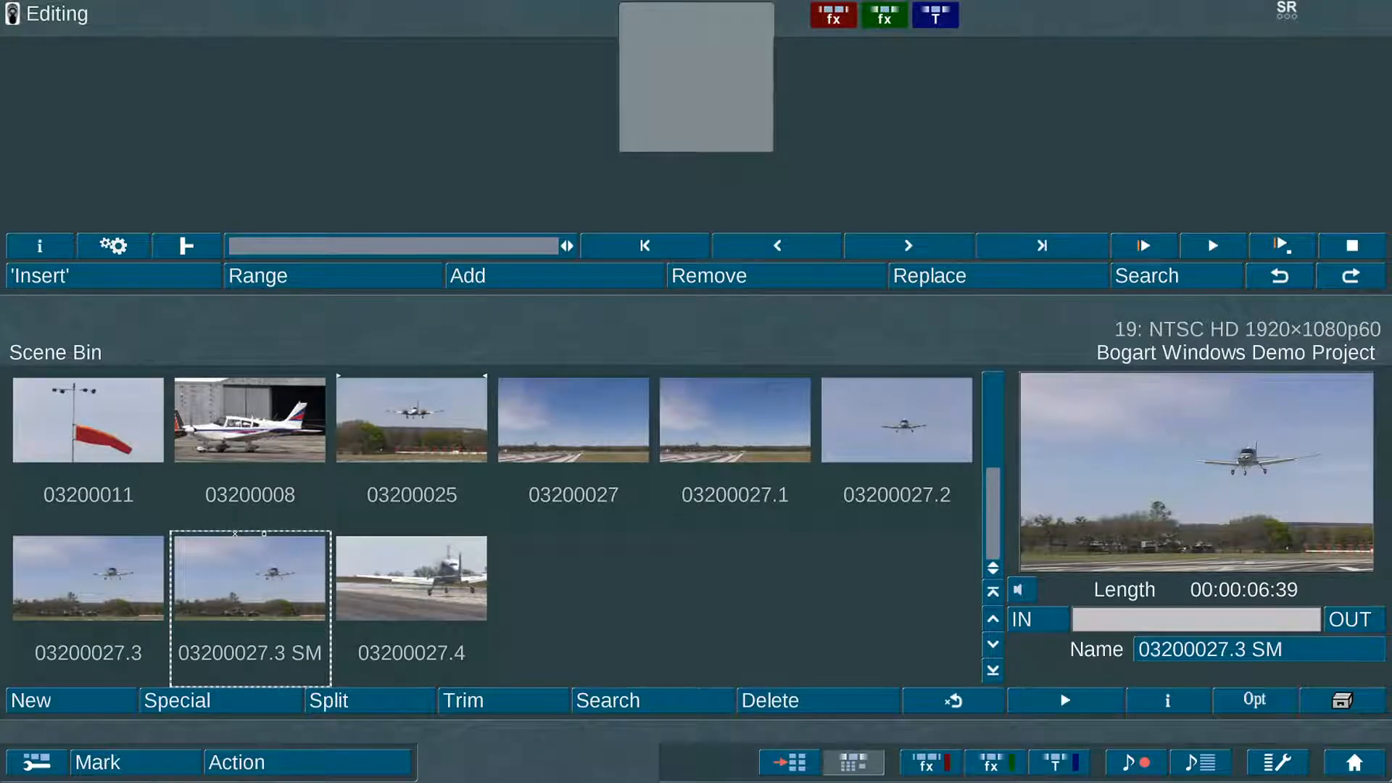
left_click(406, 576)
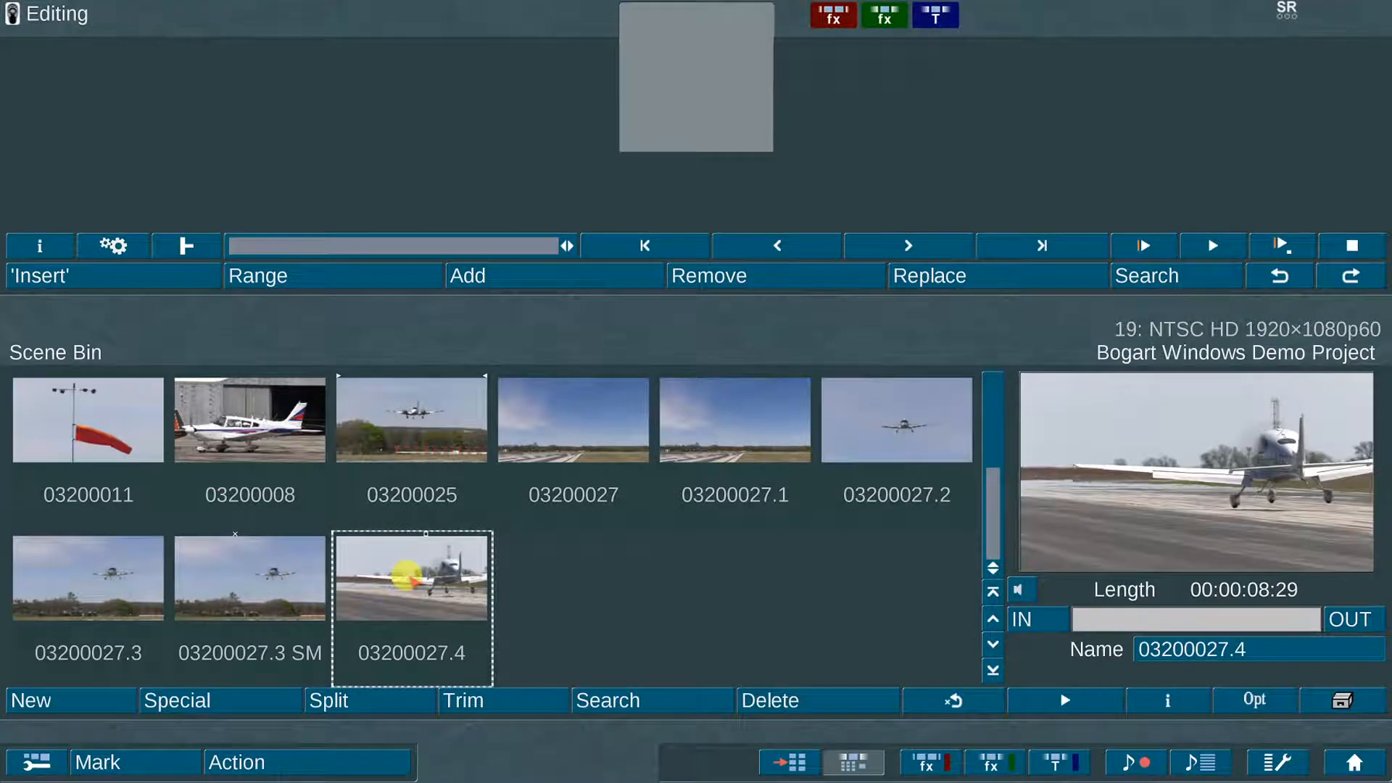
Step: Apply Quickmotion with acceleration 5 to 03200027.4, creating 03200027.4 QM (00:00:01:42)
left_click(252, 697)
left_click(428, 305)
left_click(419, 370)
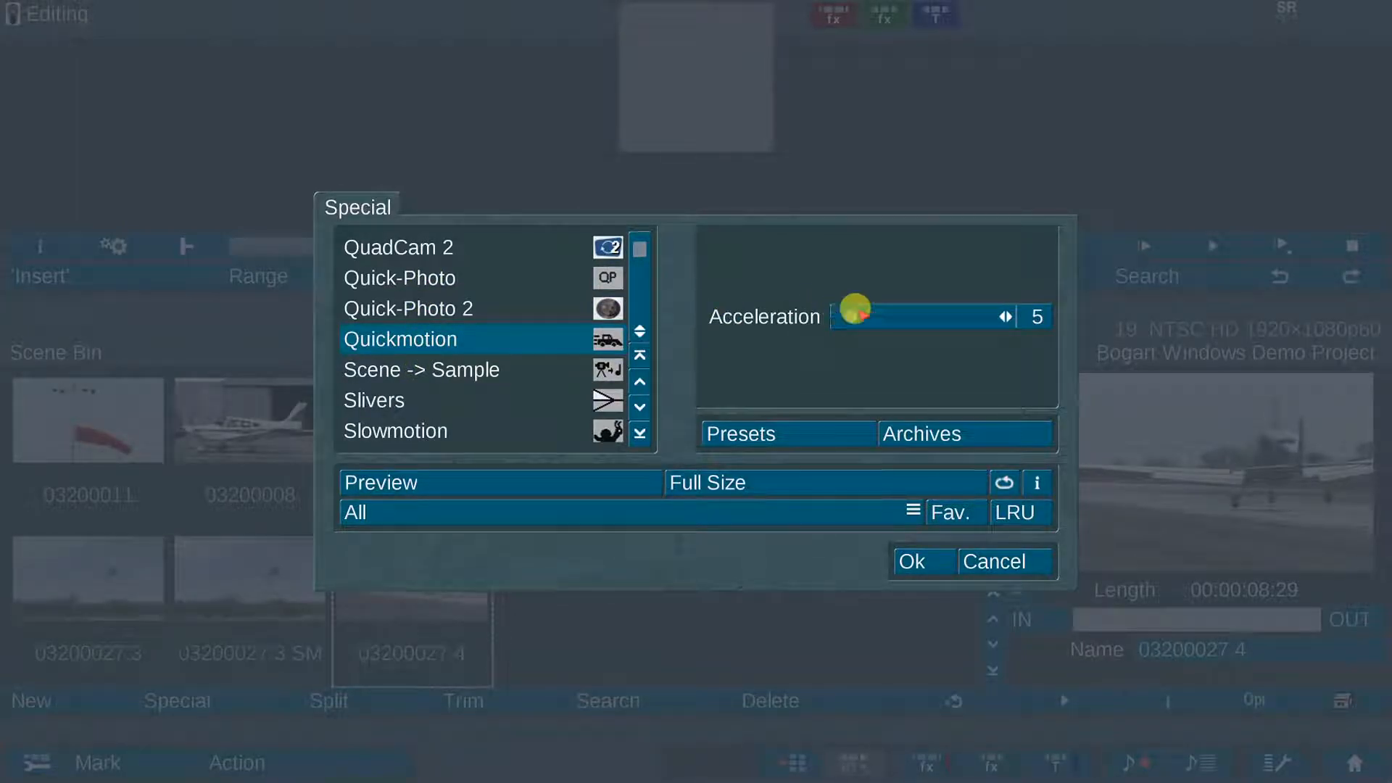
left_click(856, 312)
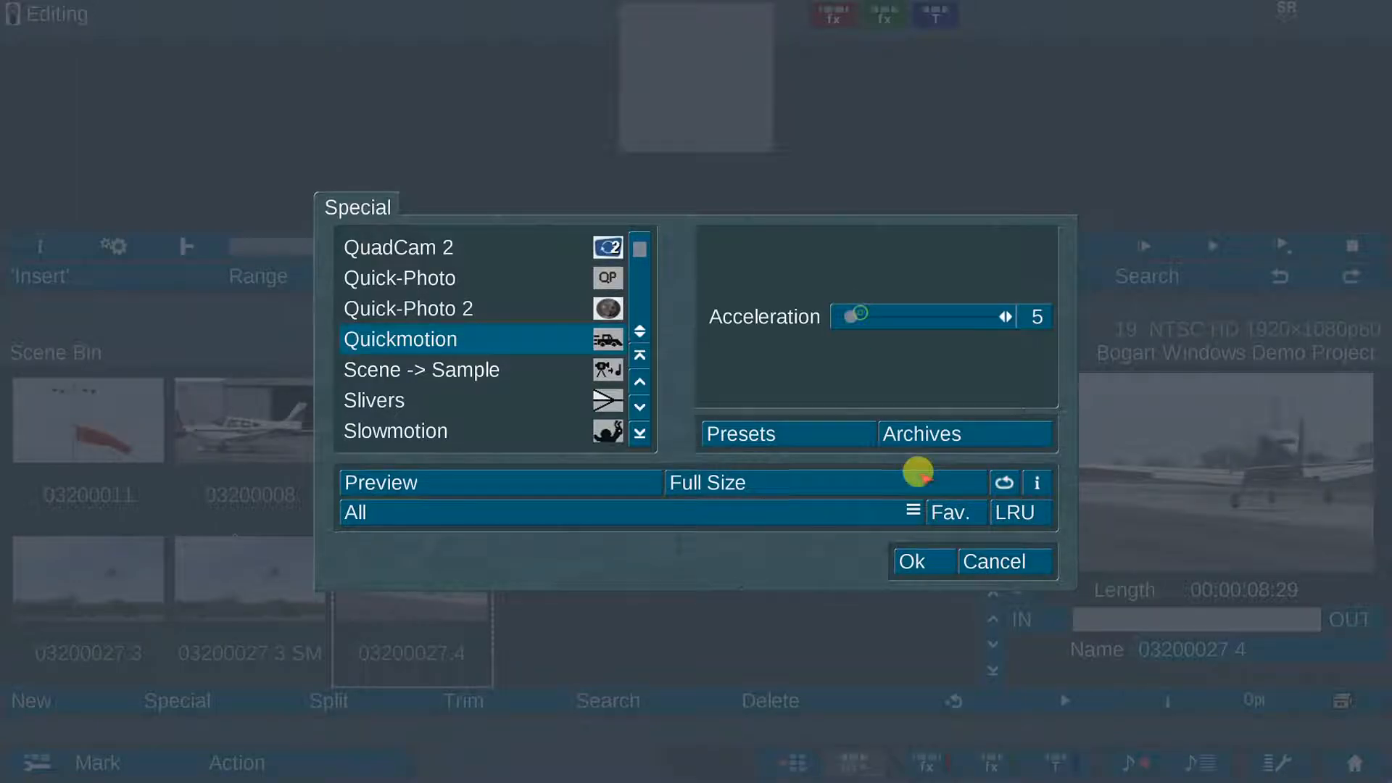
left_click(913, 562)
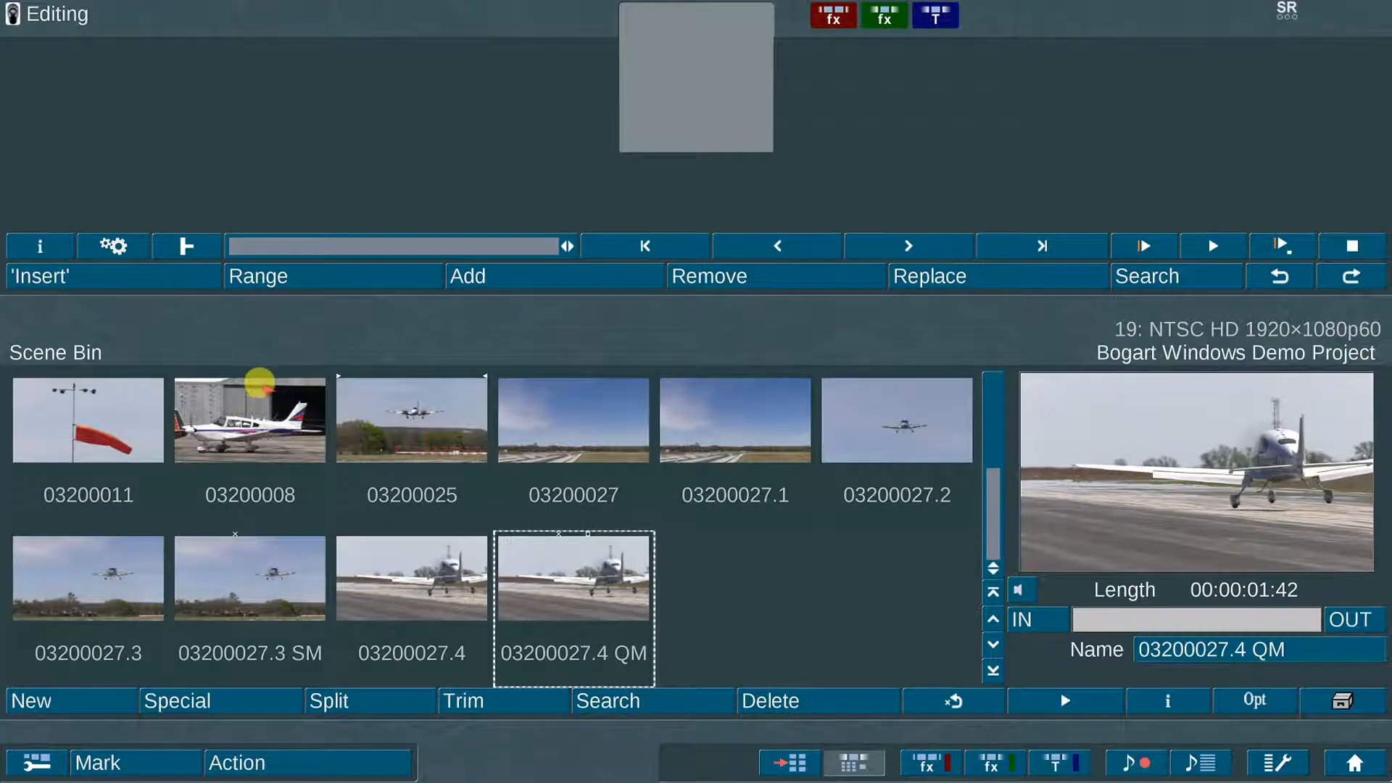
left_click(259, 382)
Step: Mark all ten Scene Bin clips and drag them into the storyboard, 03200011 through 03200027.4 QM
left_click(618, 269)
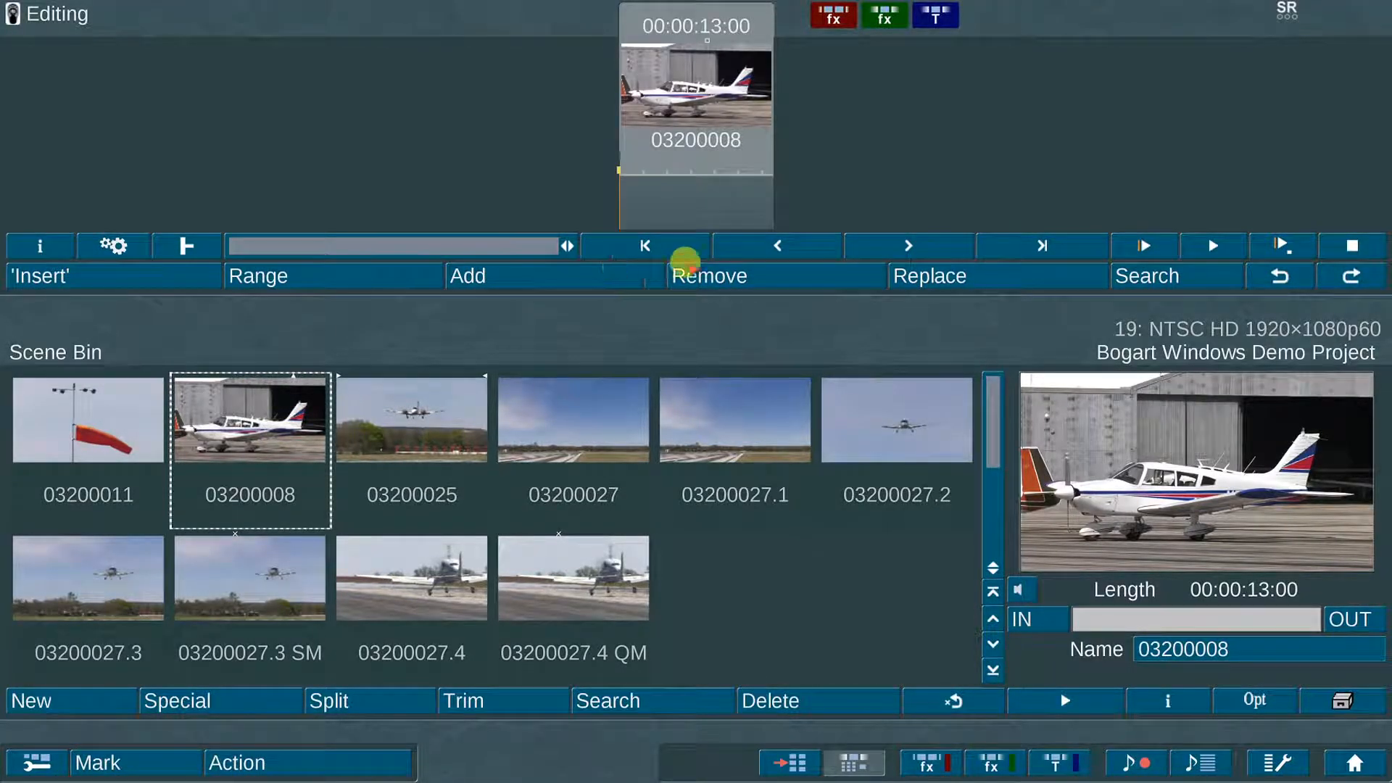
left_click(711, 275)
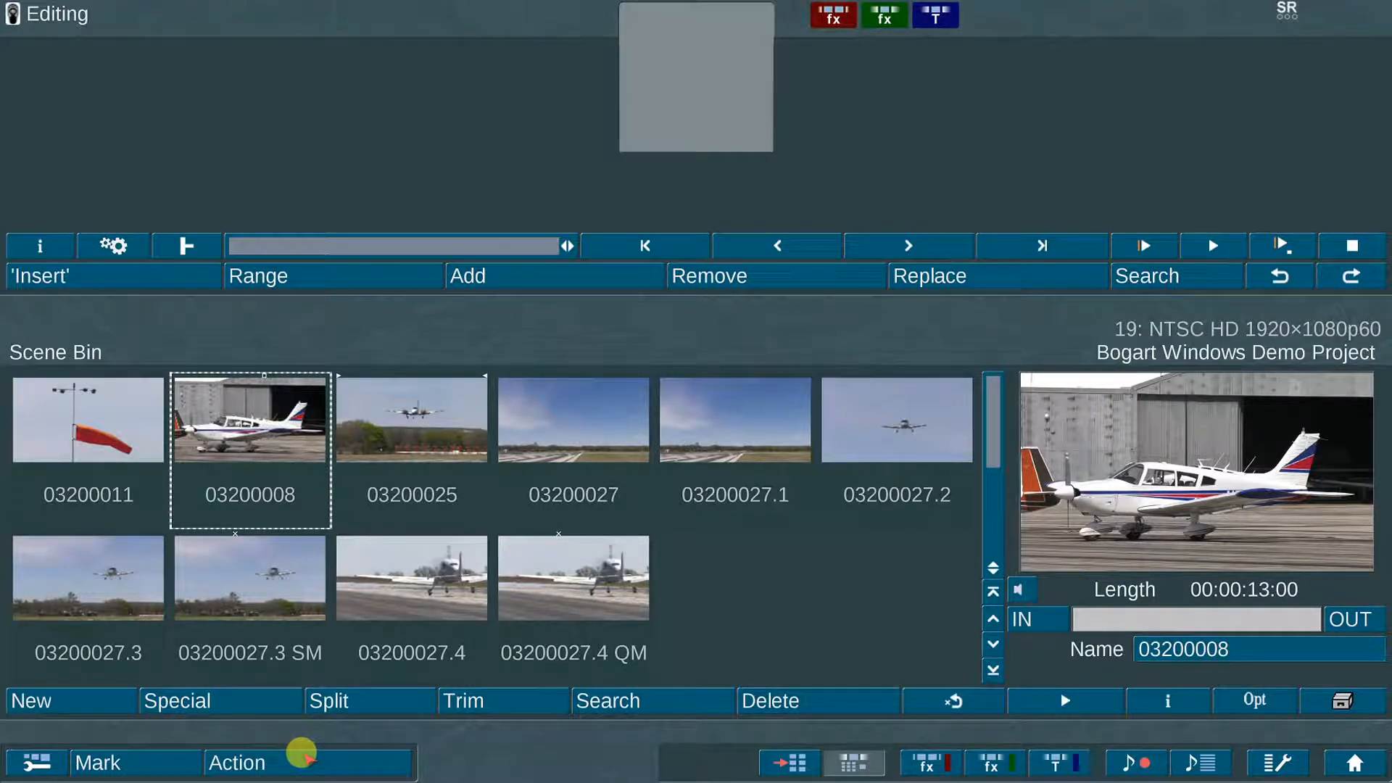
left_click(301, 754)
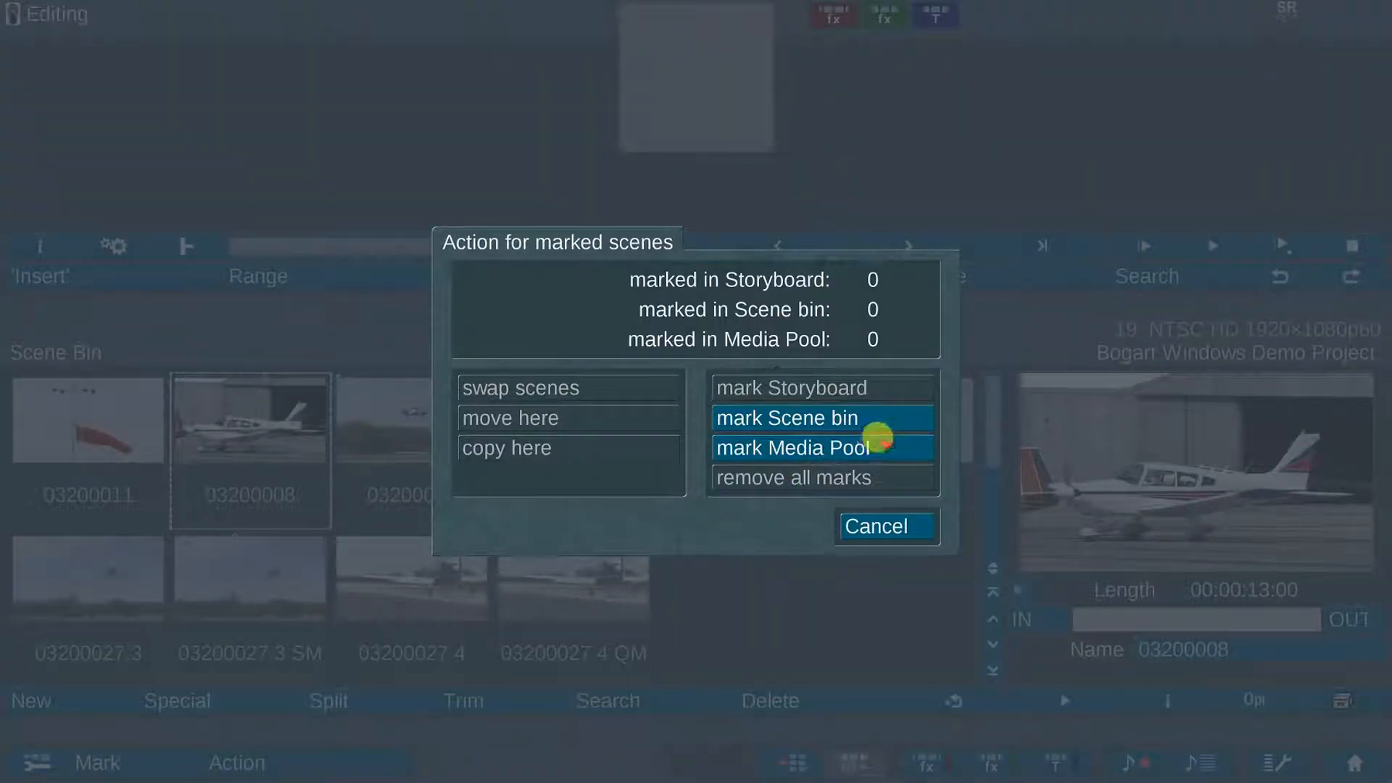
left_click(883, 410)
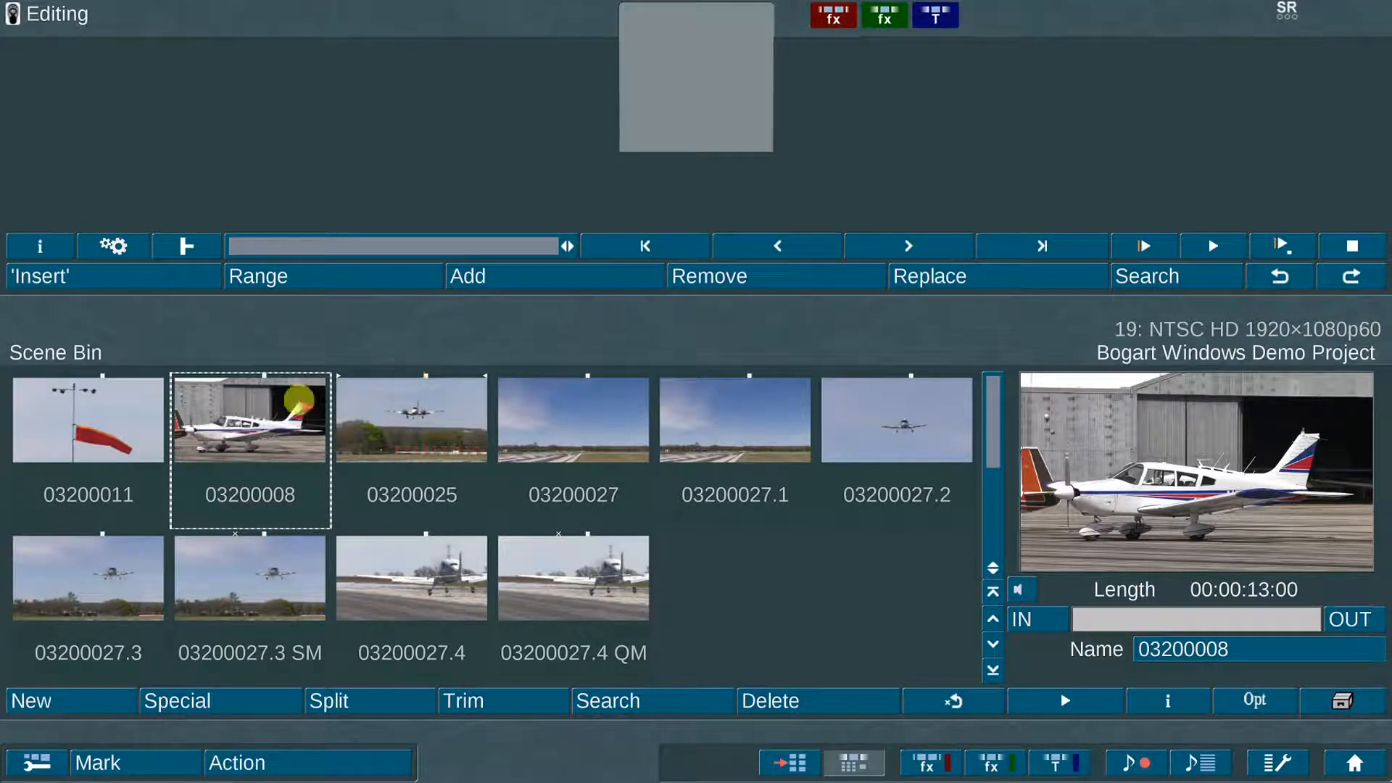
left_click_drag(432, 419, 750, 78)
left_click_drag(531, 246, 648, 246)
mouse_move(361, 246)
left_mouse_down()
mouse_move(525, 246)
mouse_move(340, 245)
left_mouse_up()
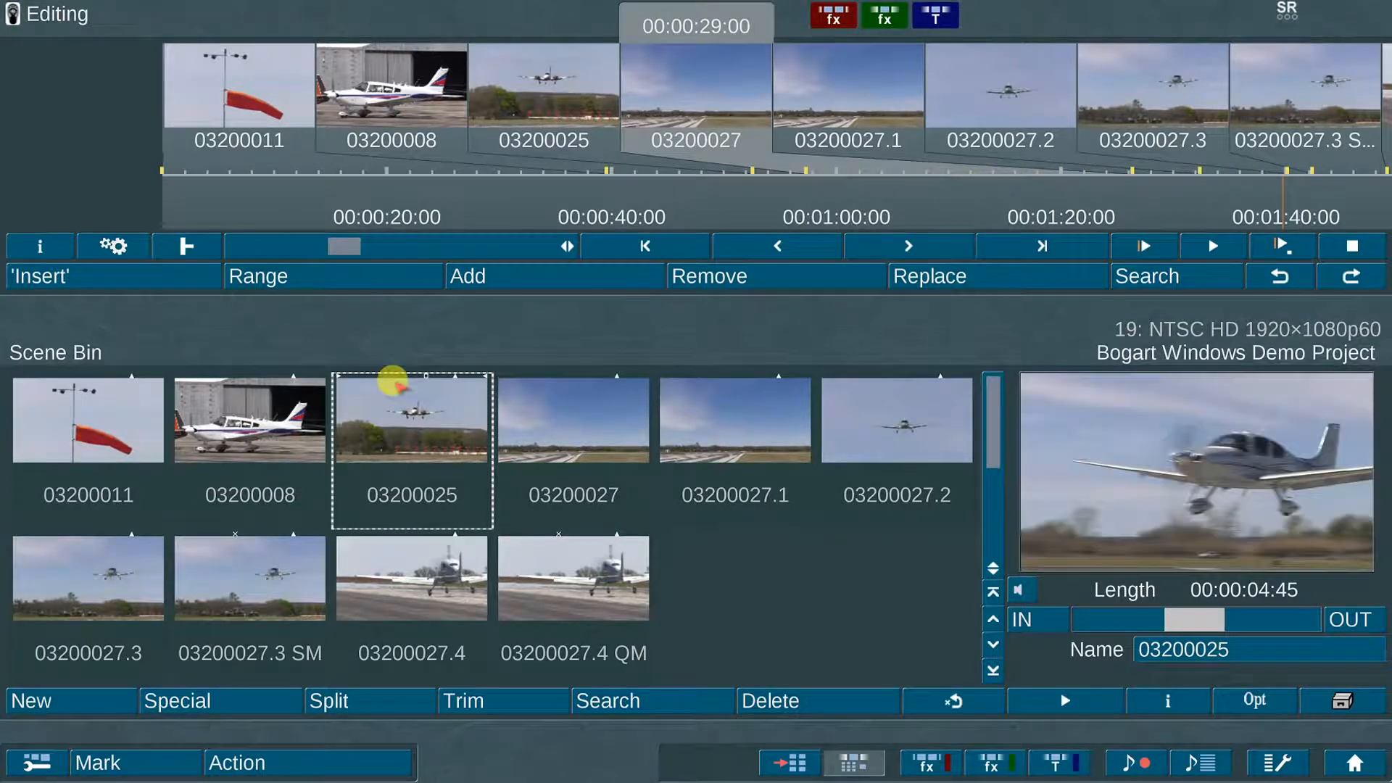
Step: Turn on the Storyboard Plus layout in the interface settings
left_click(29, 753)
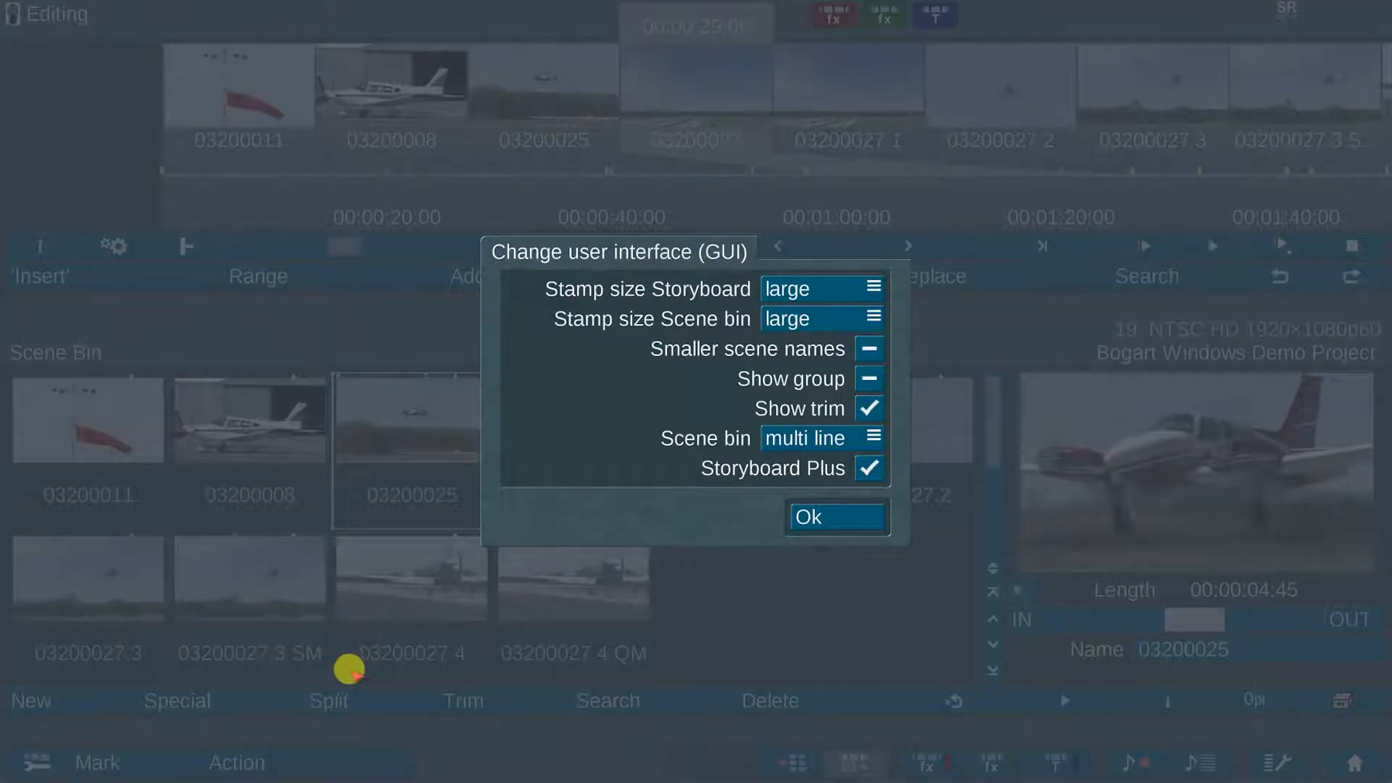
left_click(837, 513)
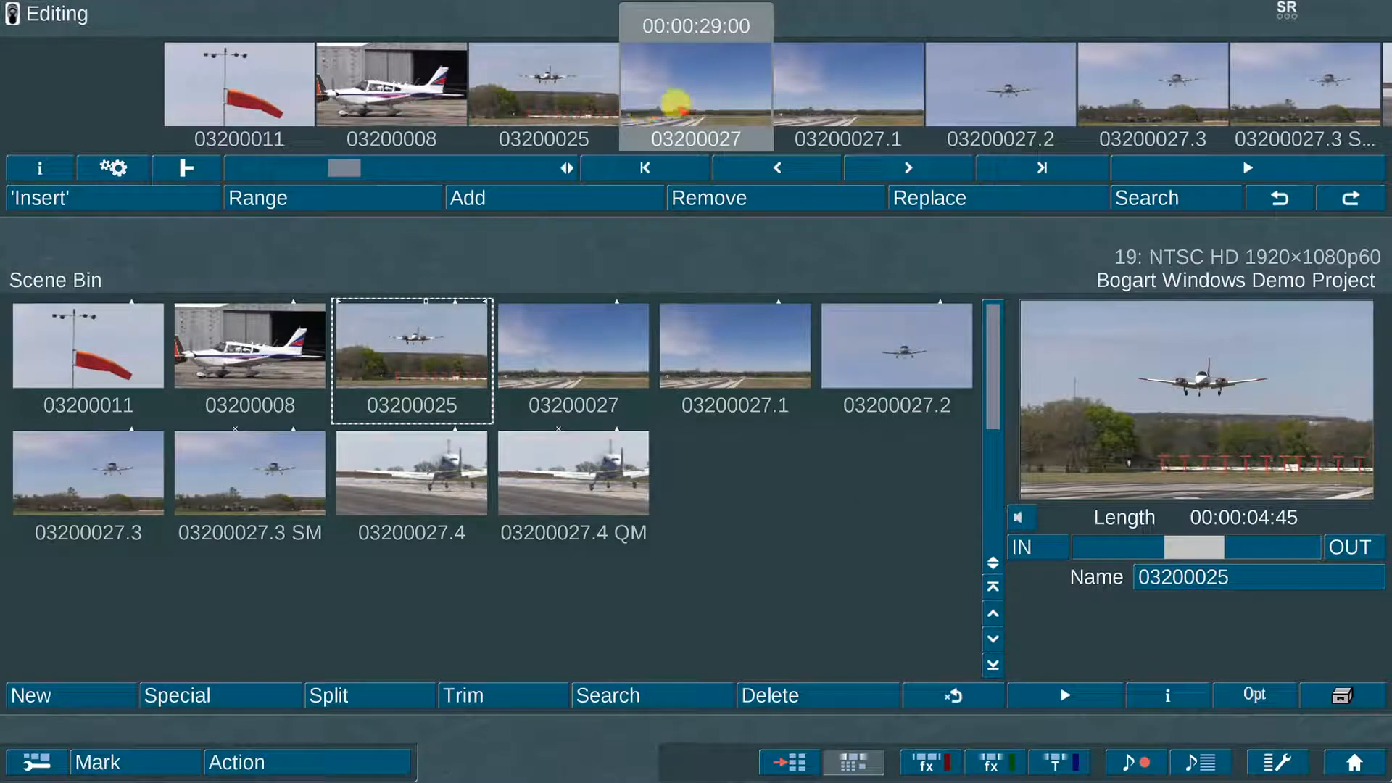
left_click(20, 759)
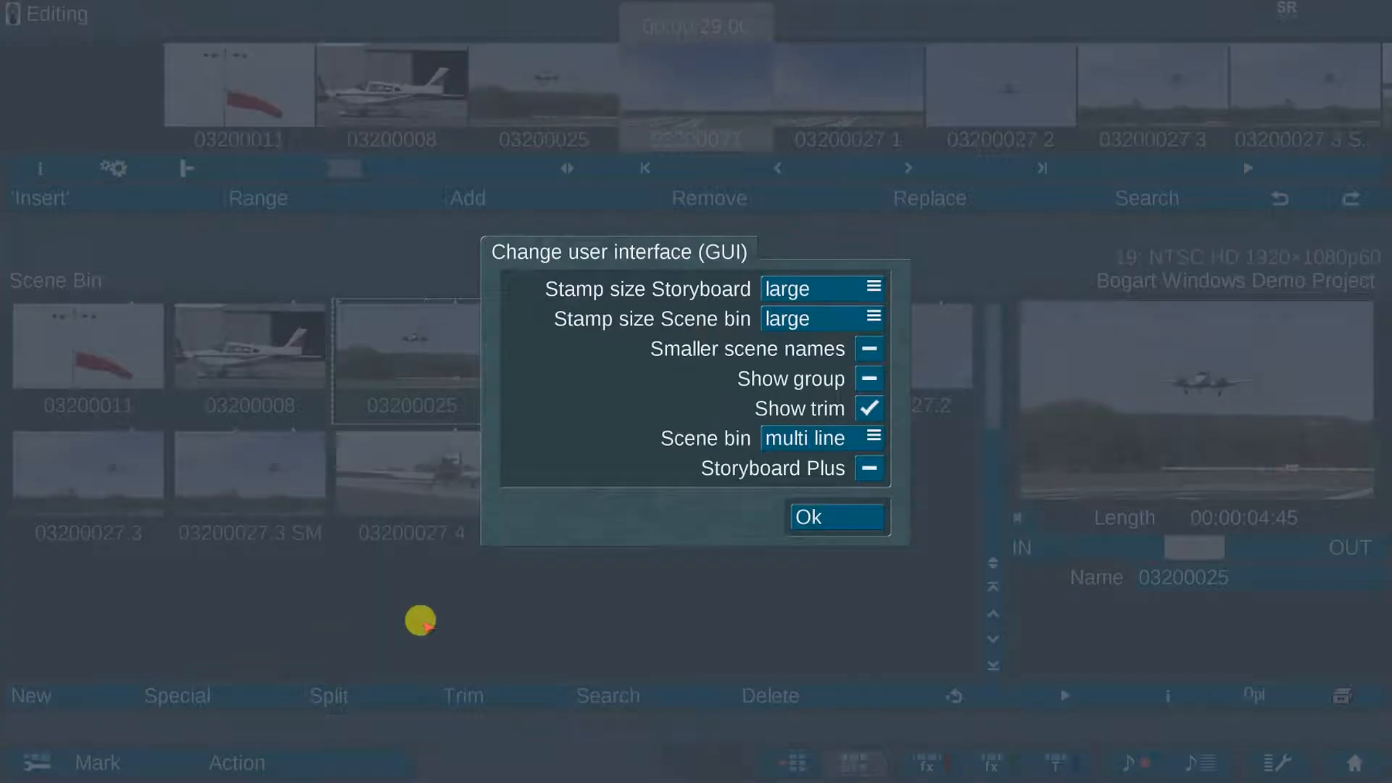
left_click(845, 499)
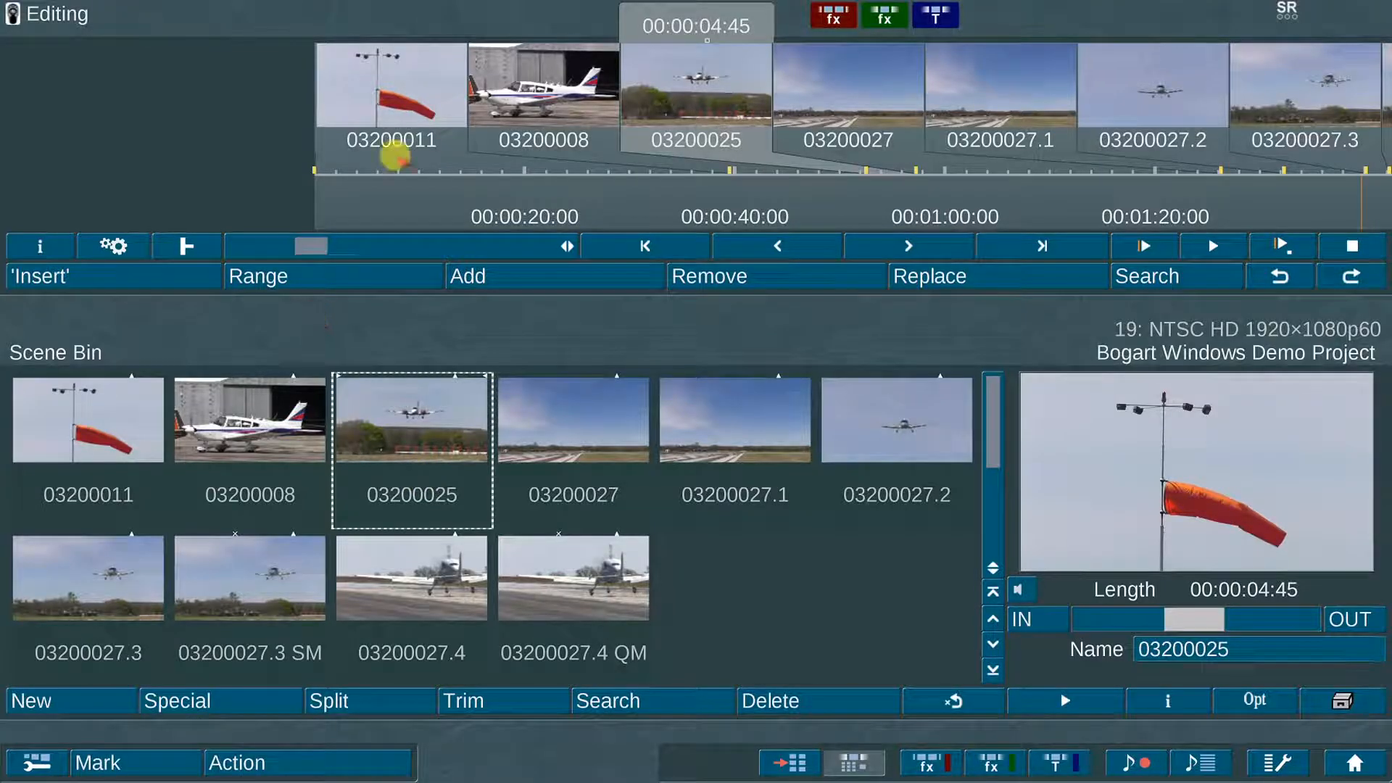
Step: Step through scenes 03200011, 03200008 and 03200025, then open the Transitions editor
left_click(393, 155)
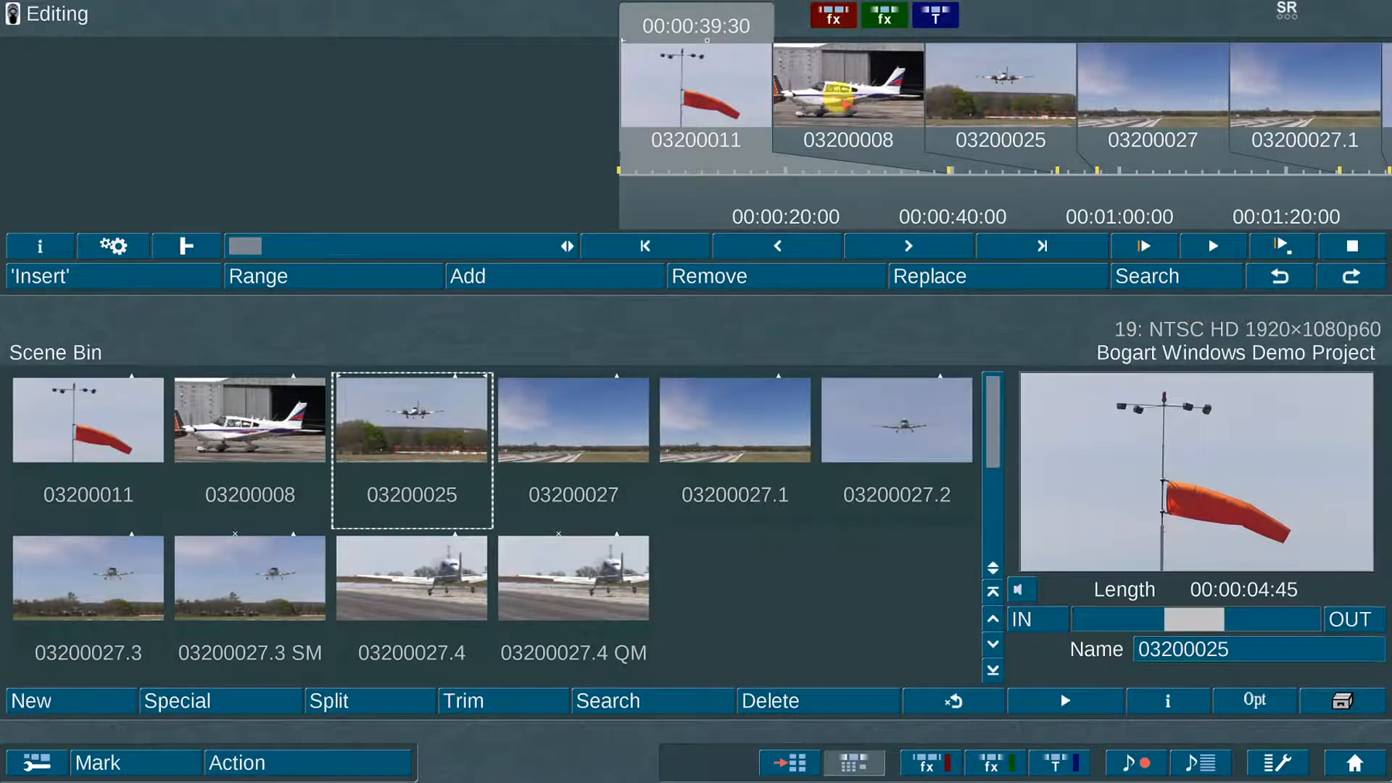
left_click(834, 94)
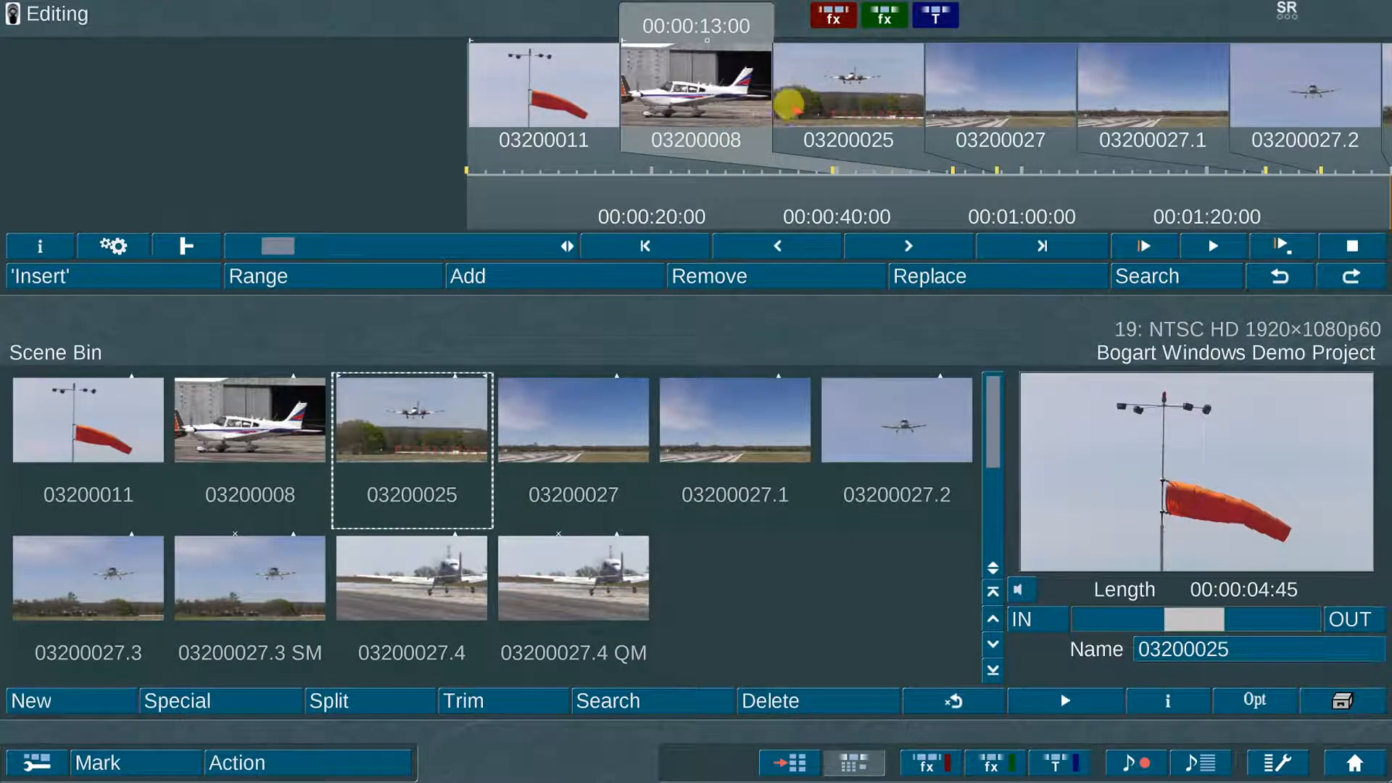
left_click(788, 104)
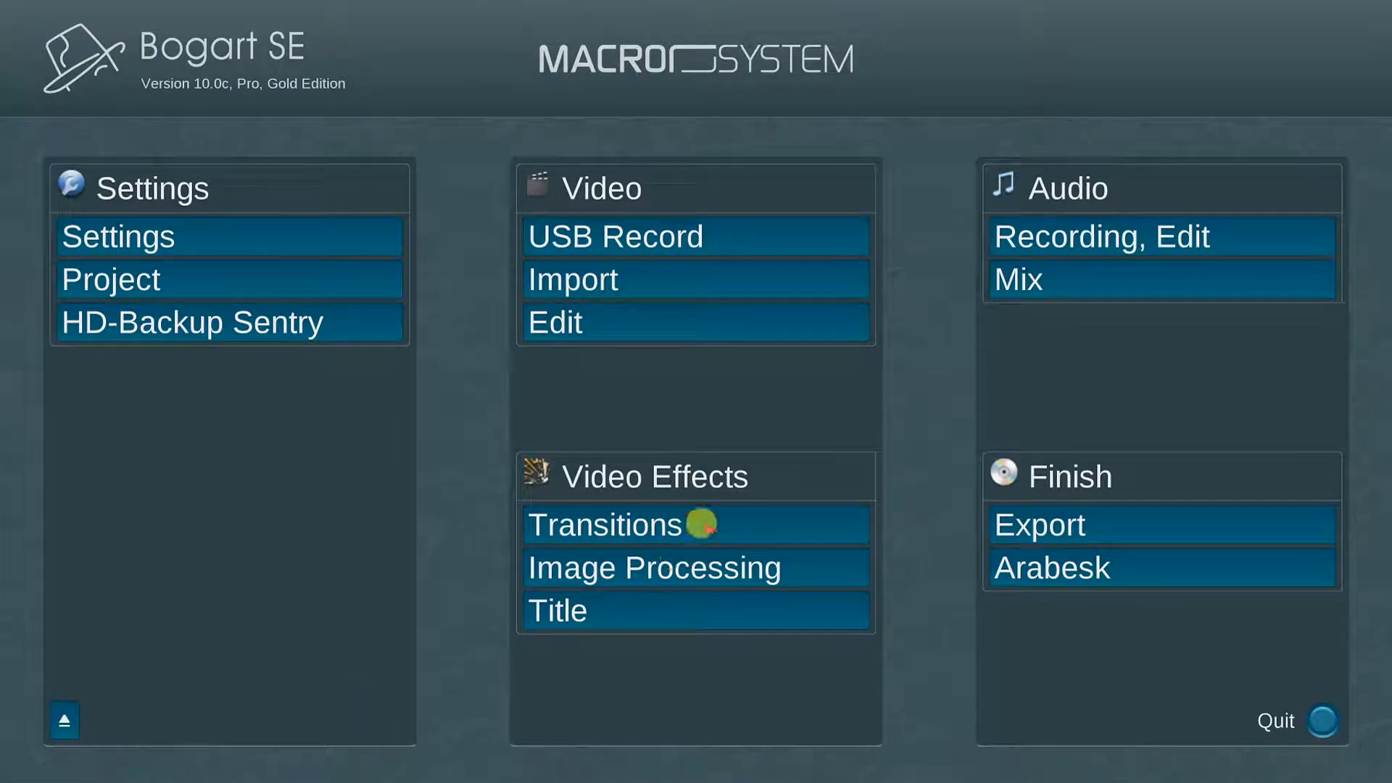
left_click(701, 523)
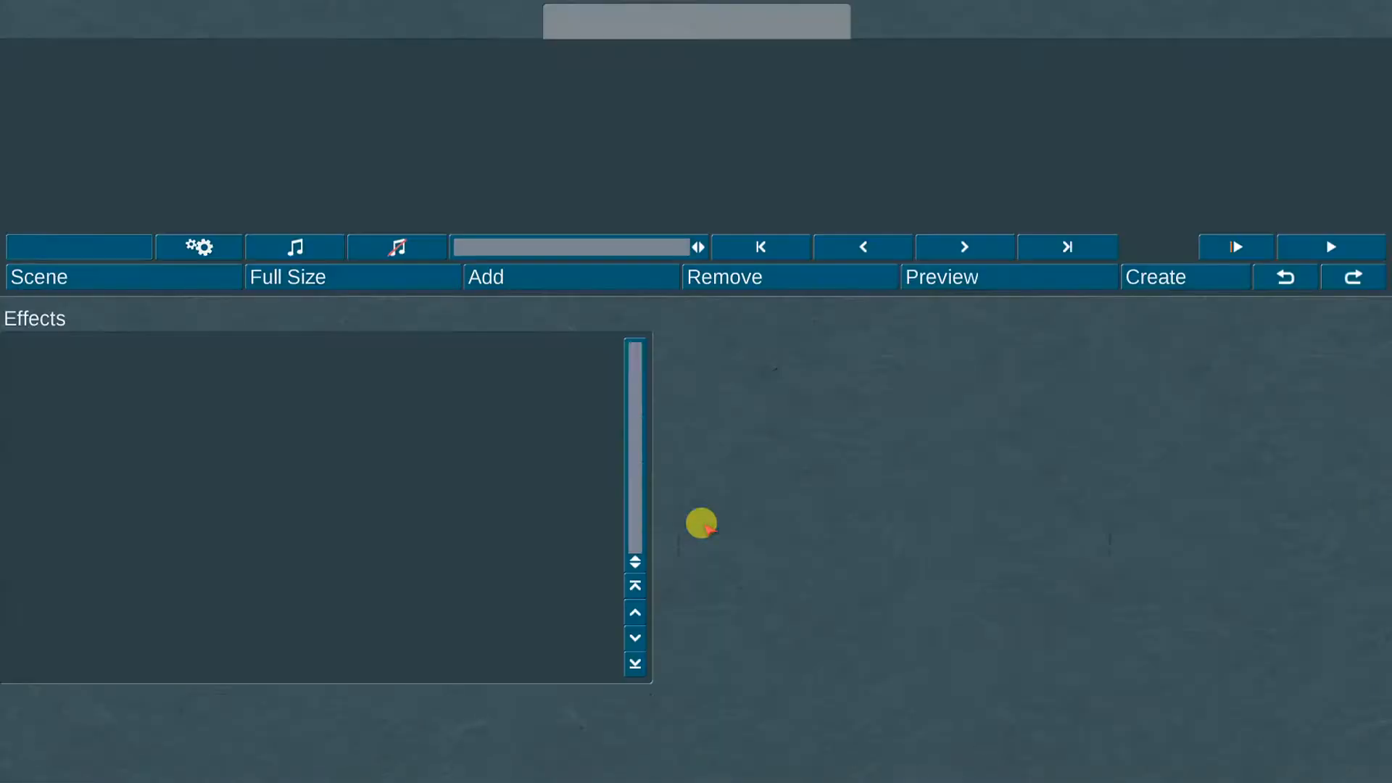
Step: Find Crossfade in the Effects list and drop it between scenes 03200011 and 03200008
left_click(638, 380)
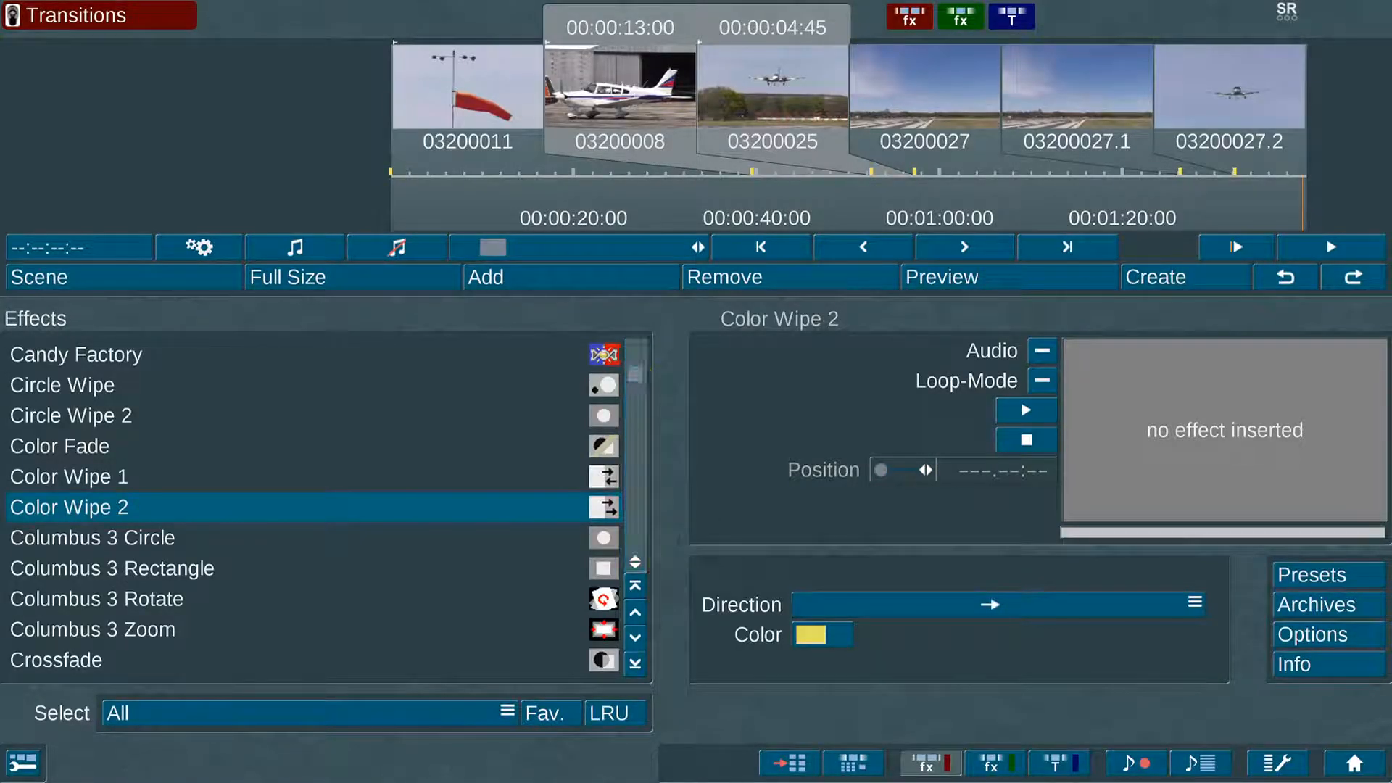
scroll(634, 381, "up", 5)
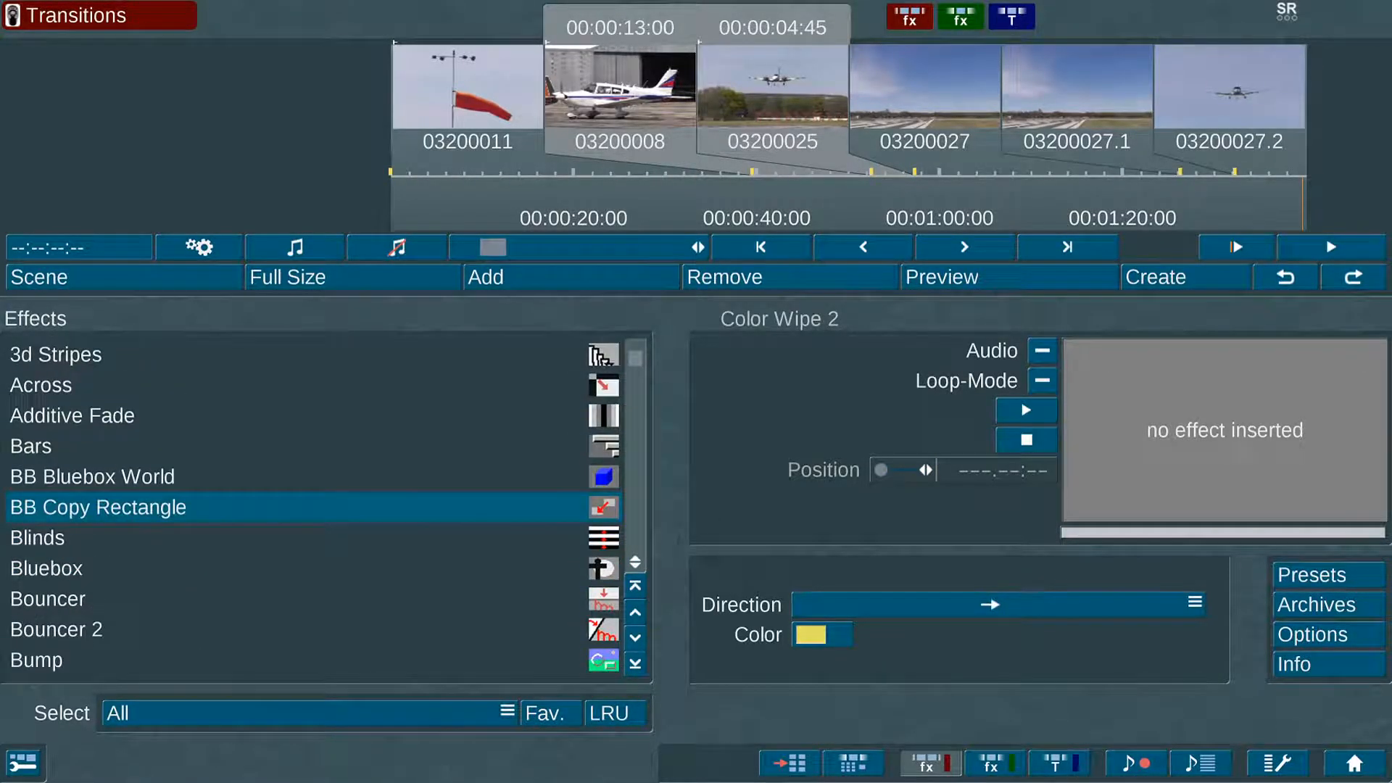
scroll(635, 381, "down", 1)
scroll(635, 380, "down", 12)
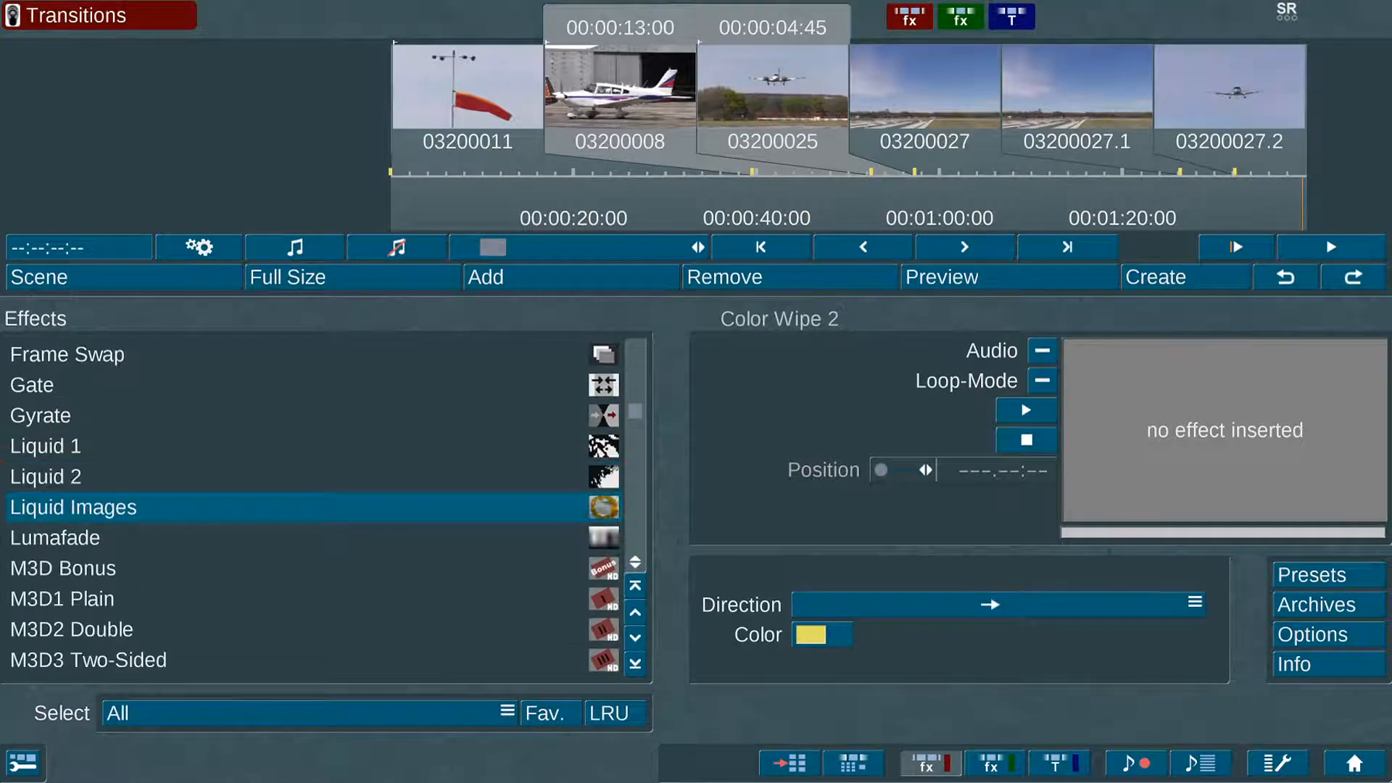
scroll(635, 380, "down", 5)
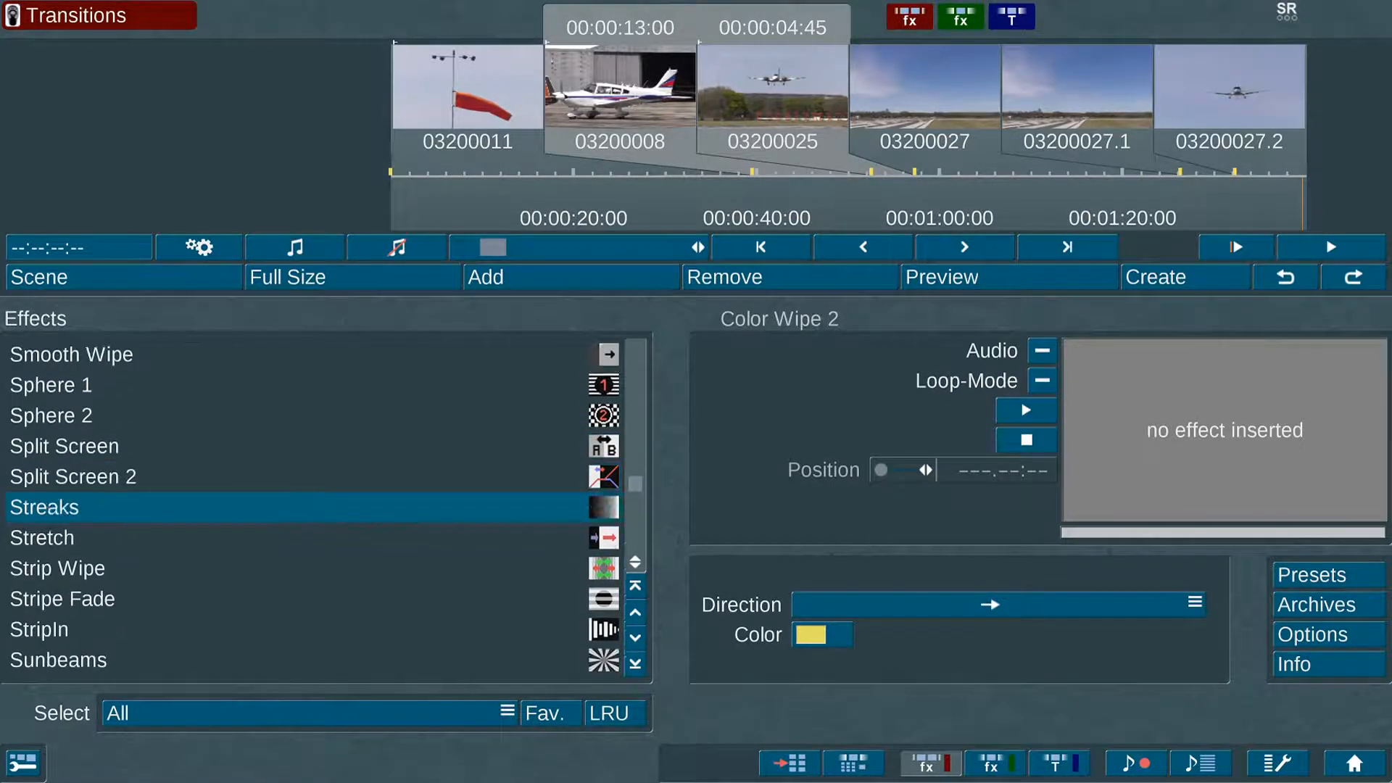
scroll(311, 507, "down", 18)
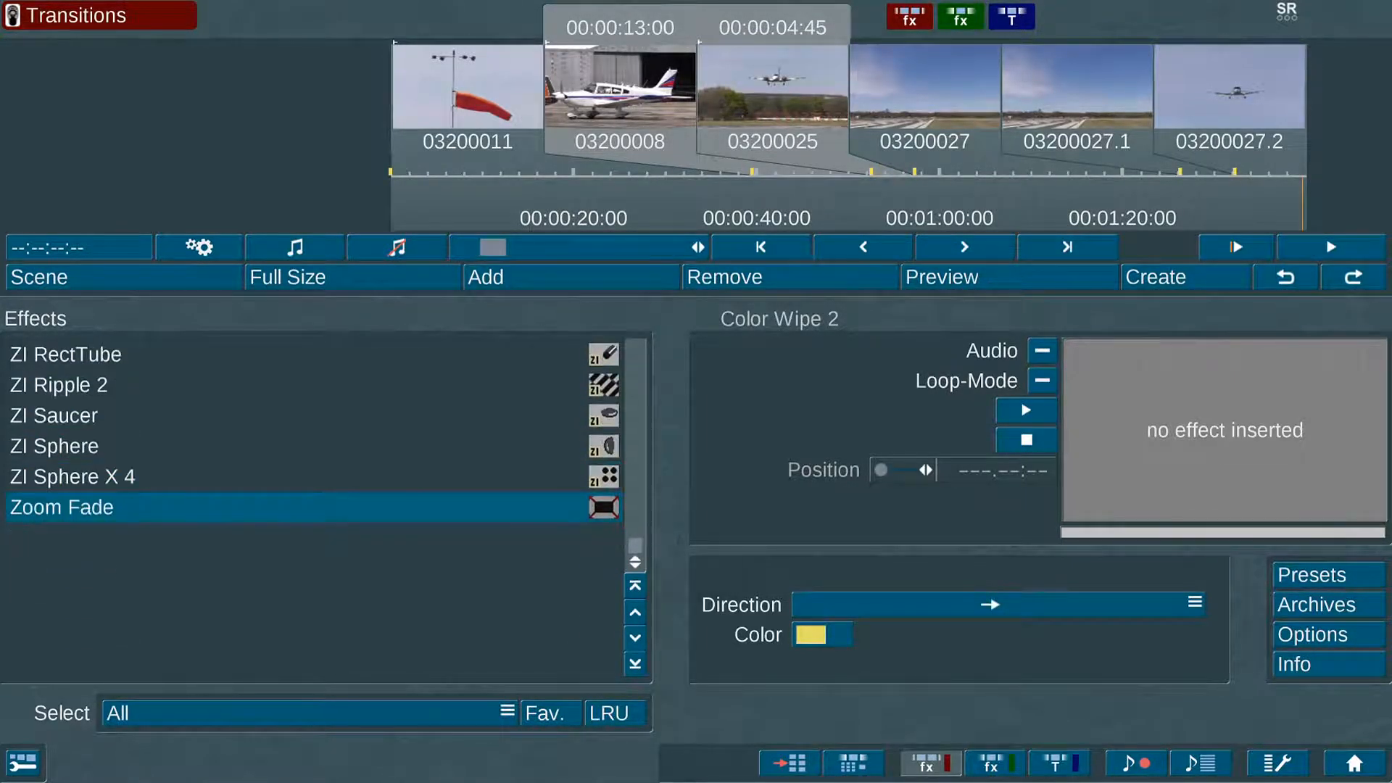
scroll(311, 507, "up", 20)
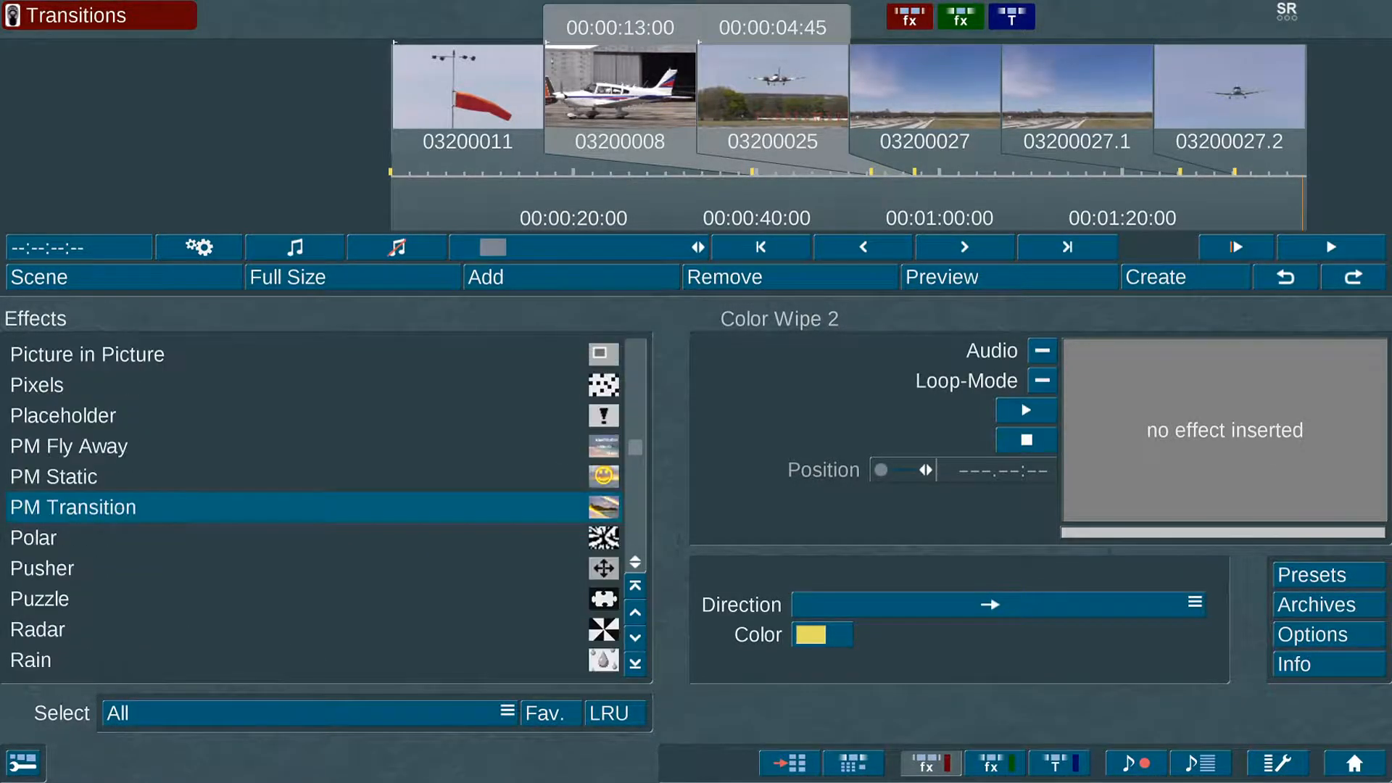
scroll(312, 507, "up", 20)
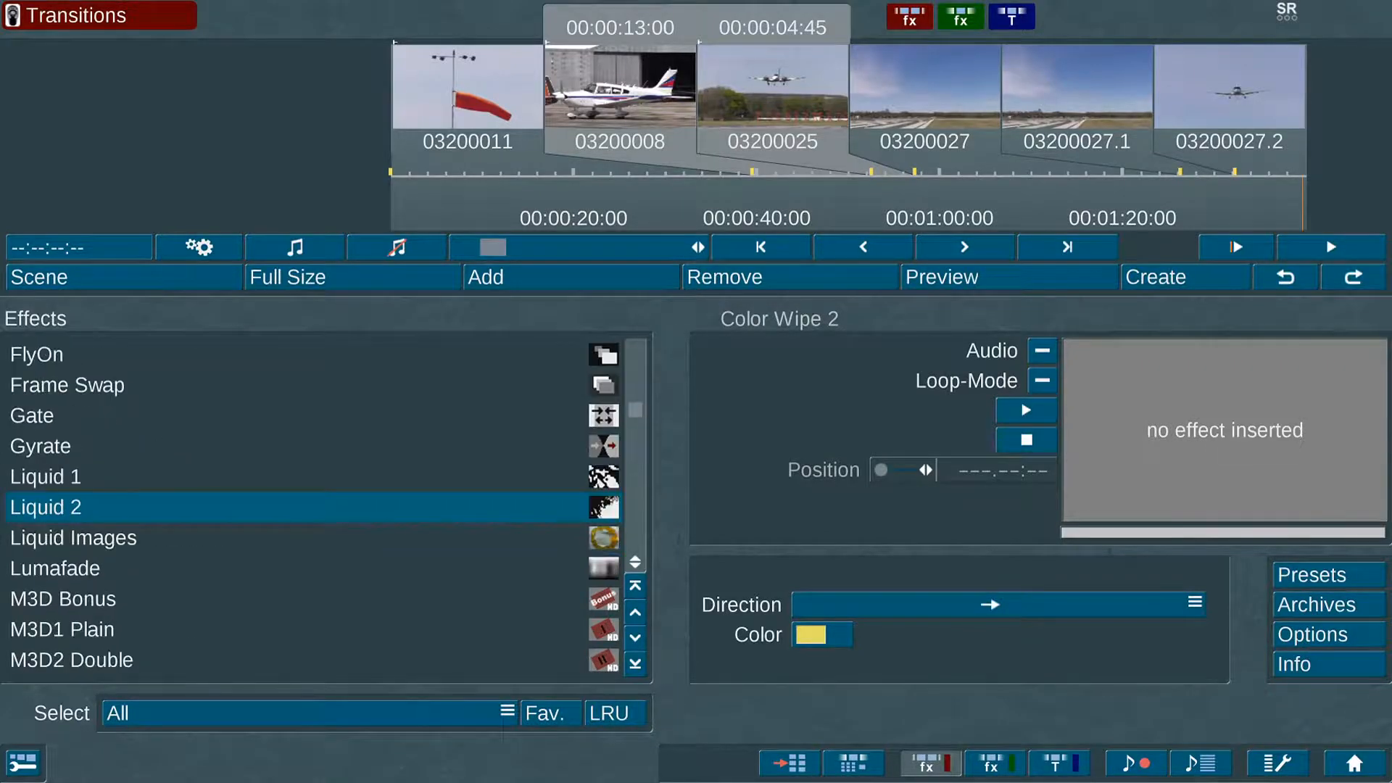
scroll(312, 507, "up", 20)
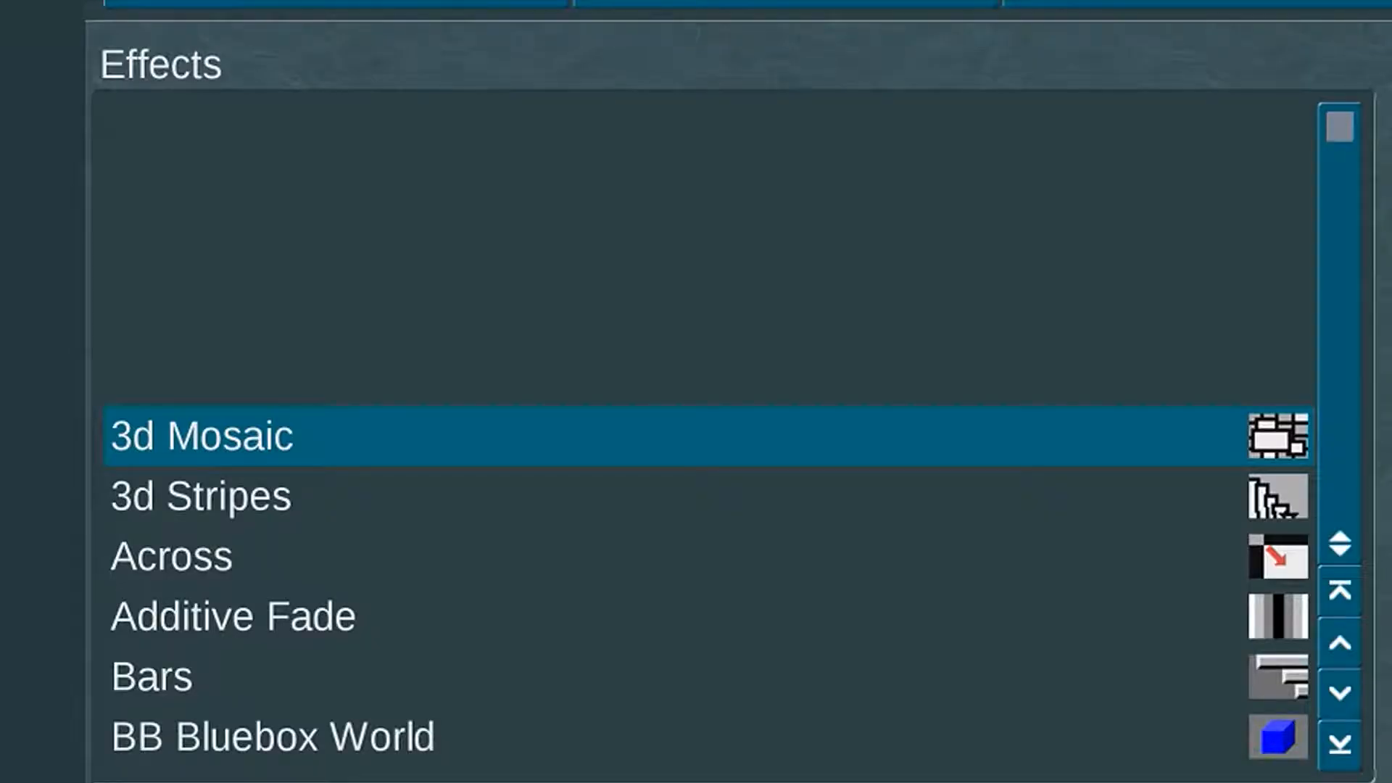
scroll(1320, 118, "down", 4)
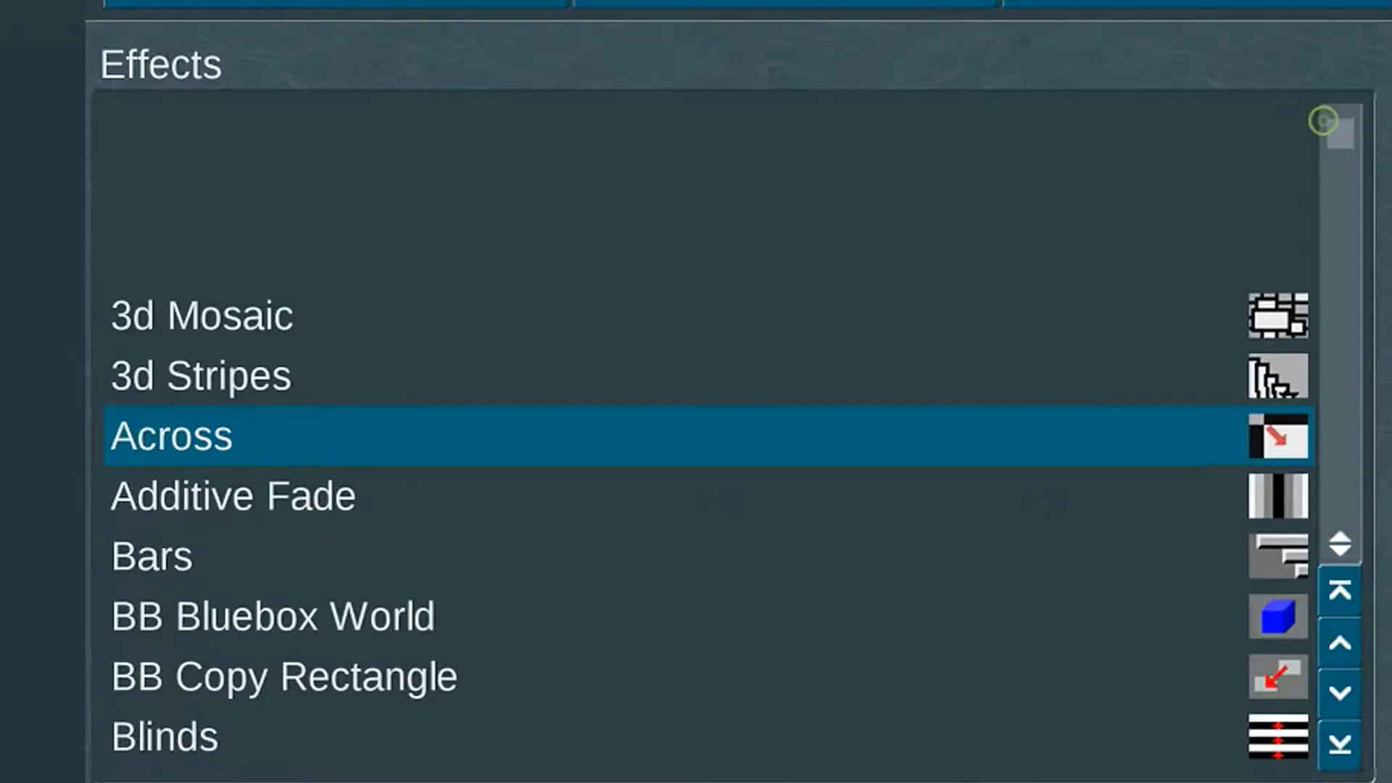
scroll(710, 435, "down", 13)
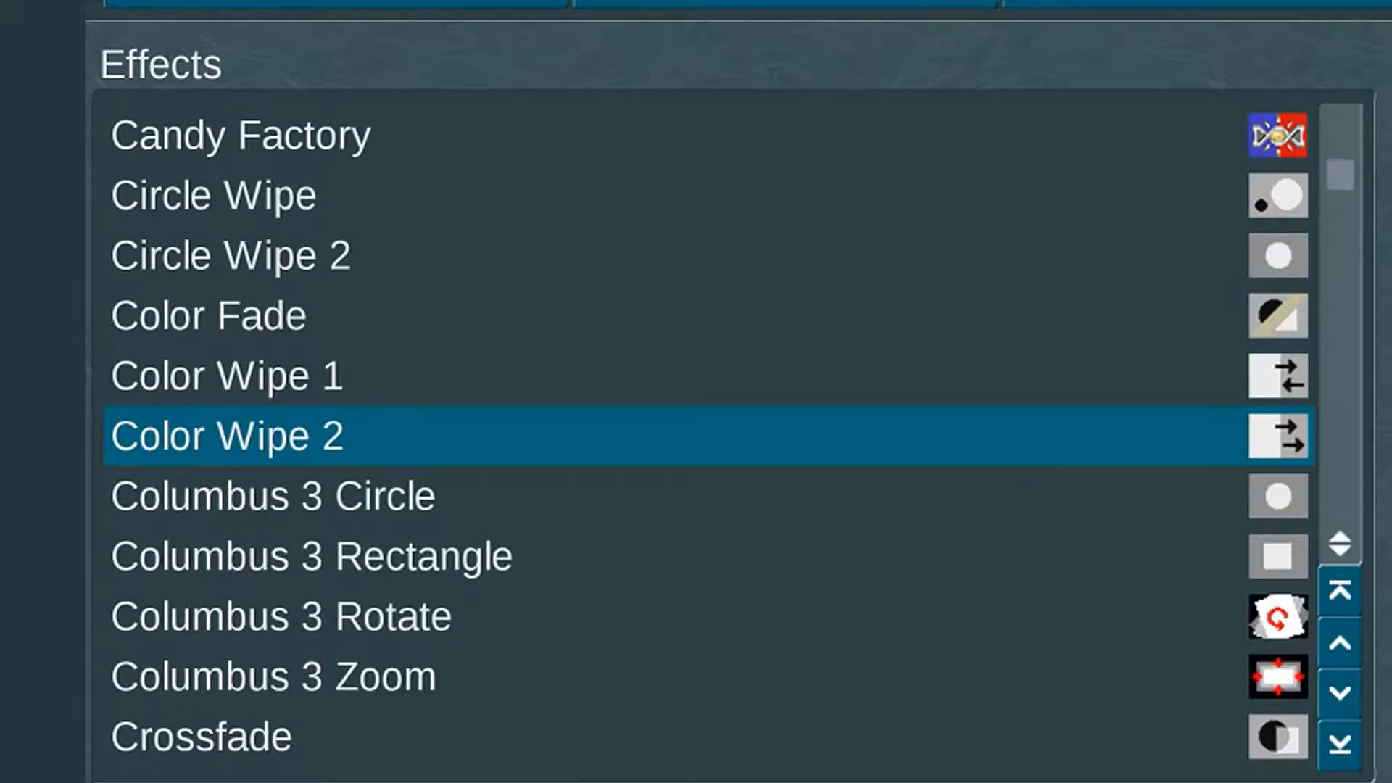
scroll(710, 435, "down", 5)
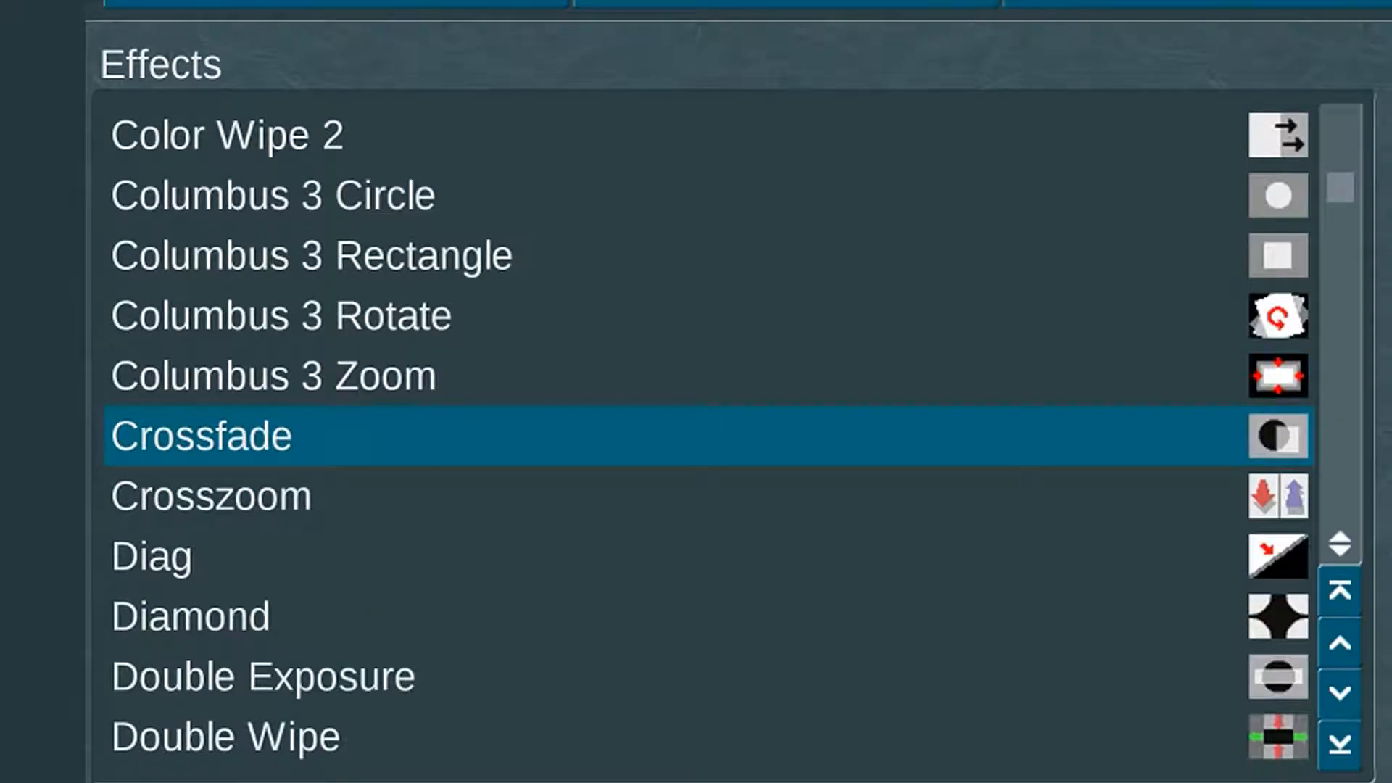
left_click(1323, 120)
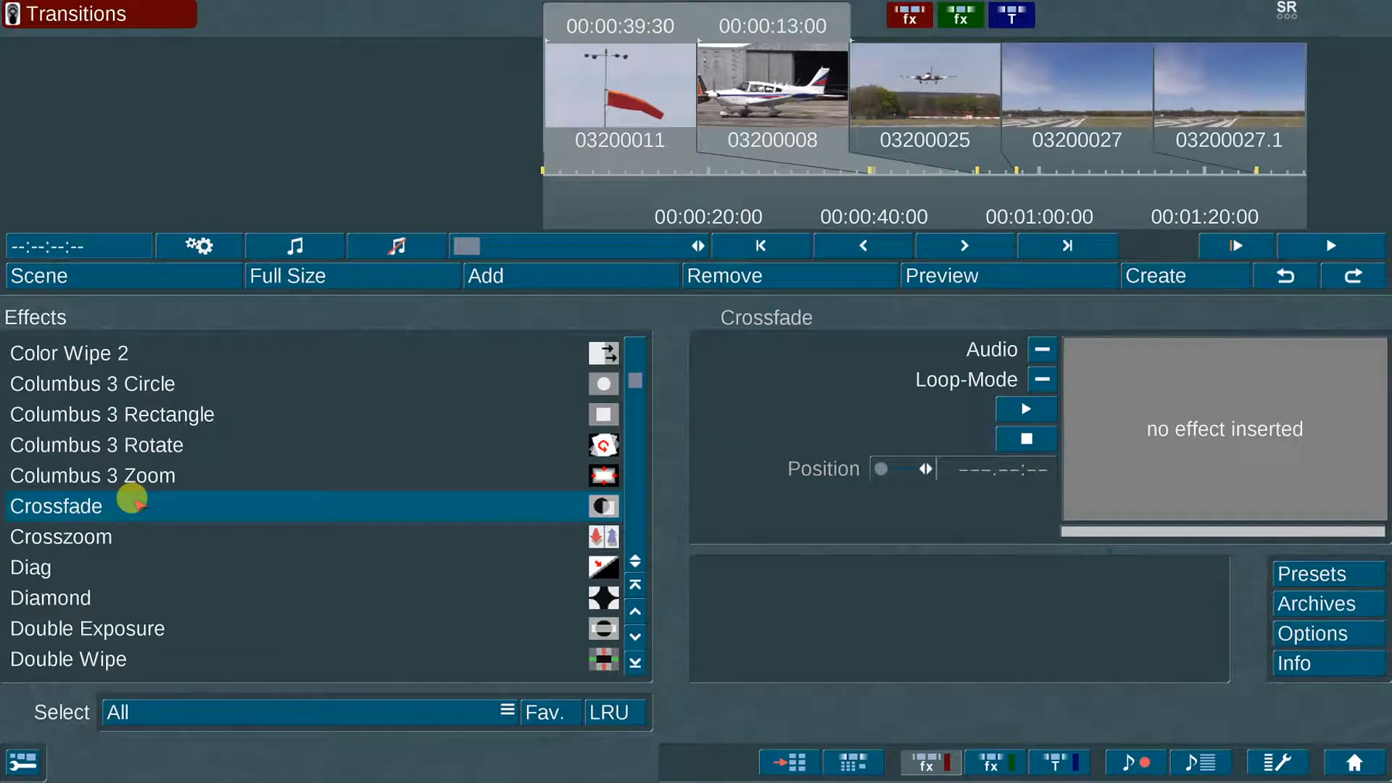
left_click_drag(133, 500, 688, 64)
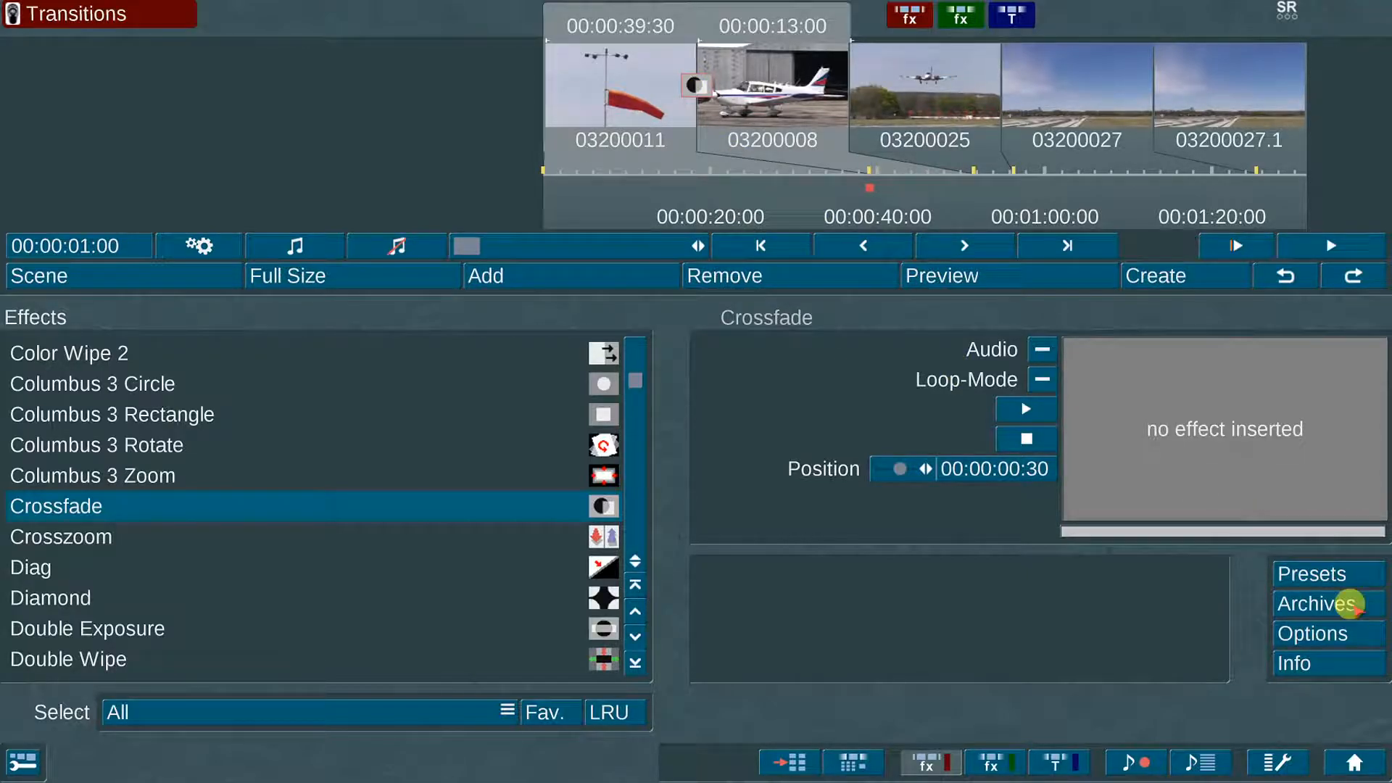
Step: Auto-add continuous 00:00:01:00 Crossfade transitions on all remaining cuts, then check the later scenes
left_click(1355, 627)
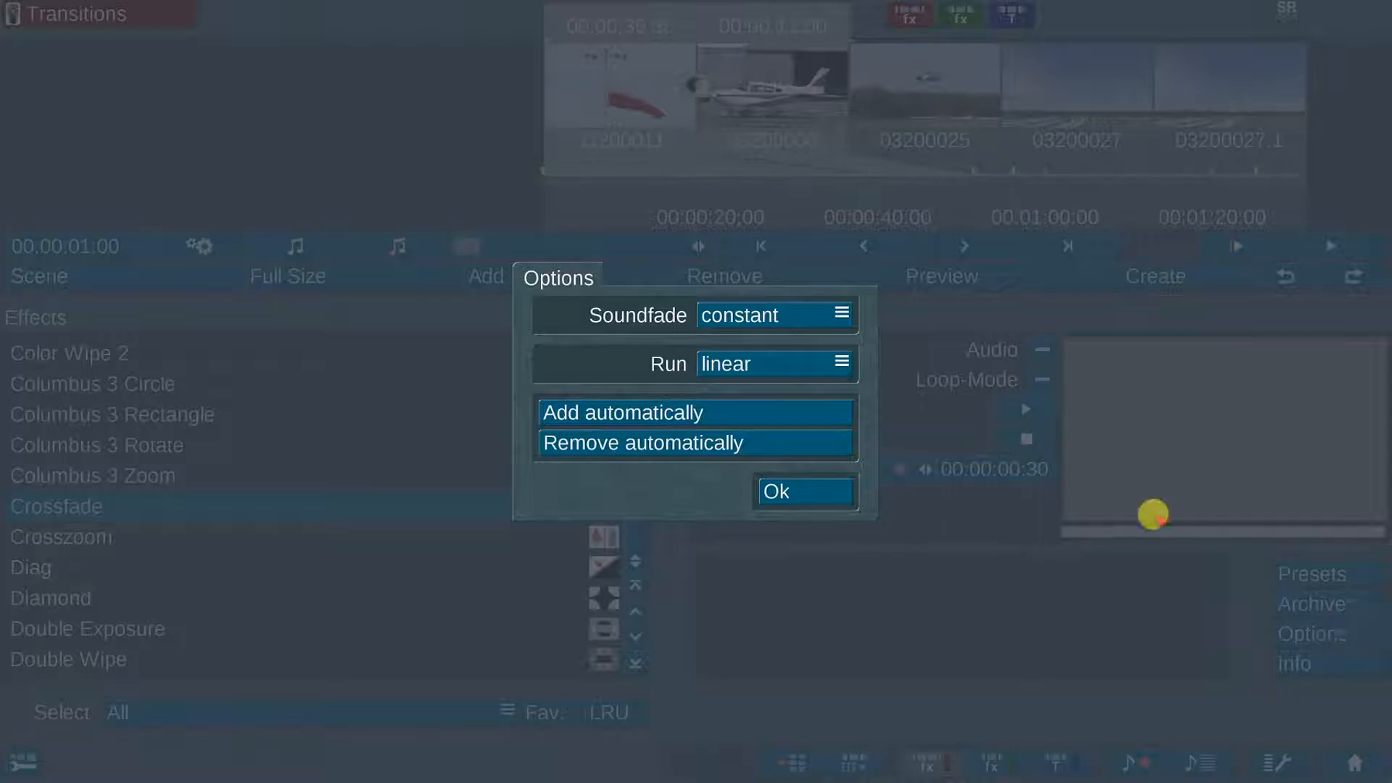
left_click(749, 409)
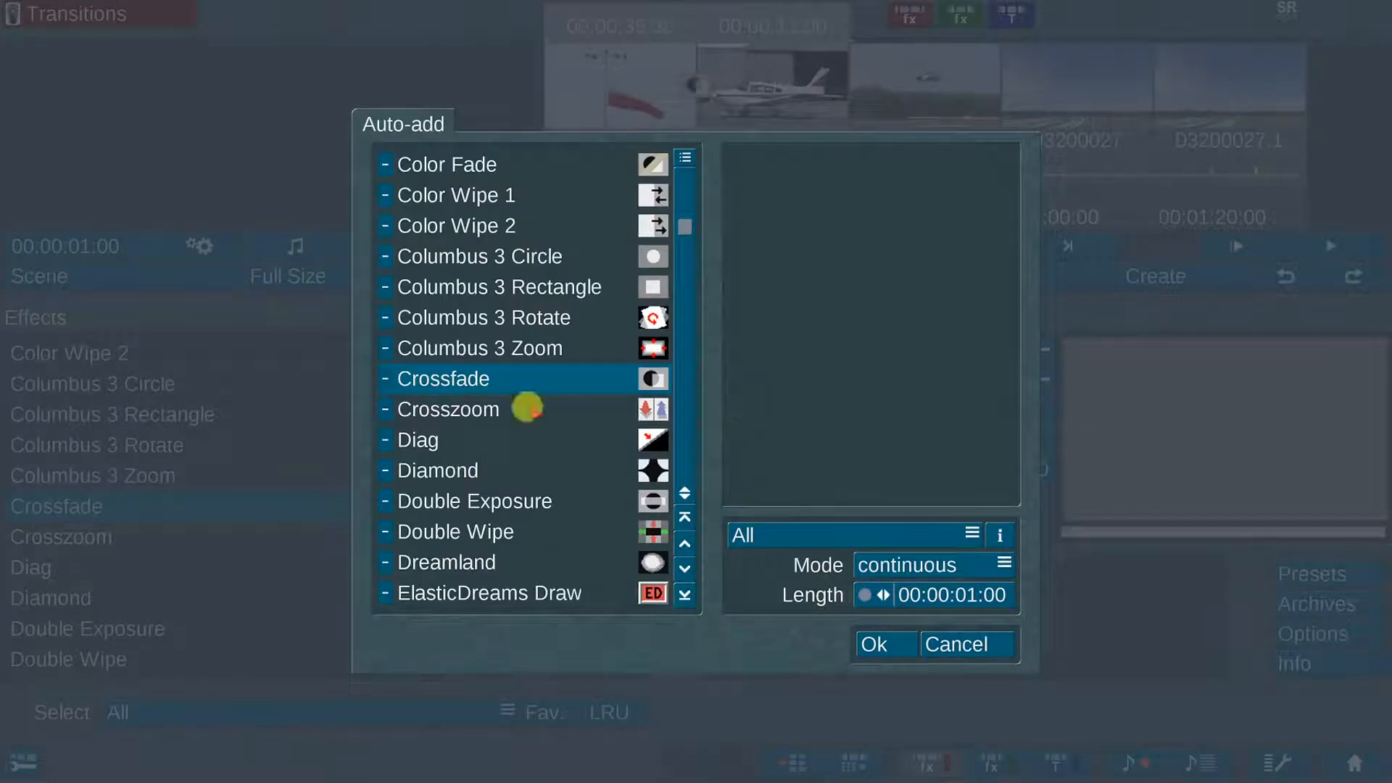
left_click(413, 375)
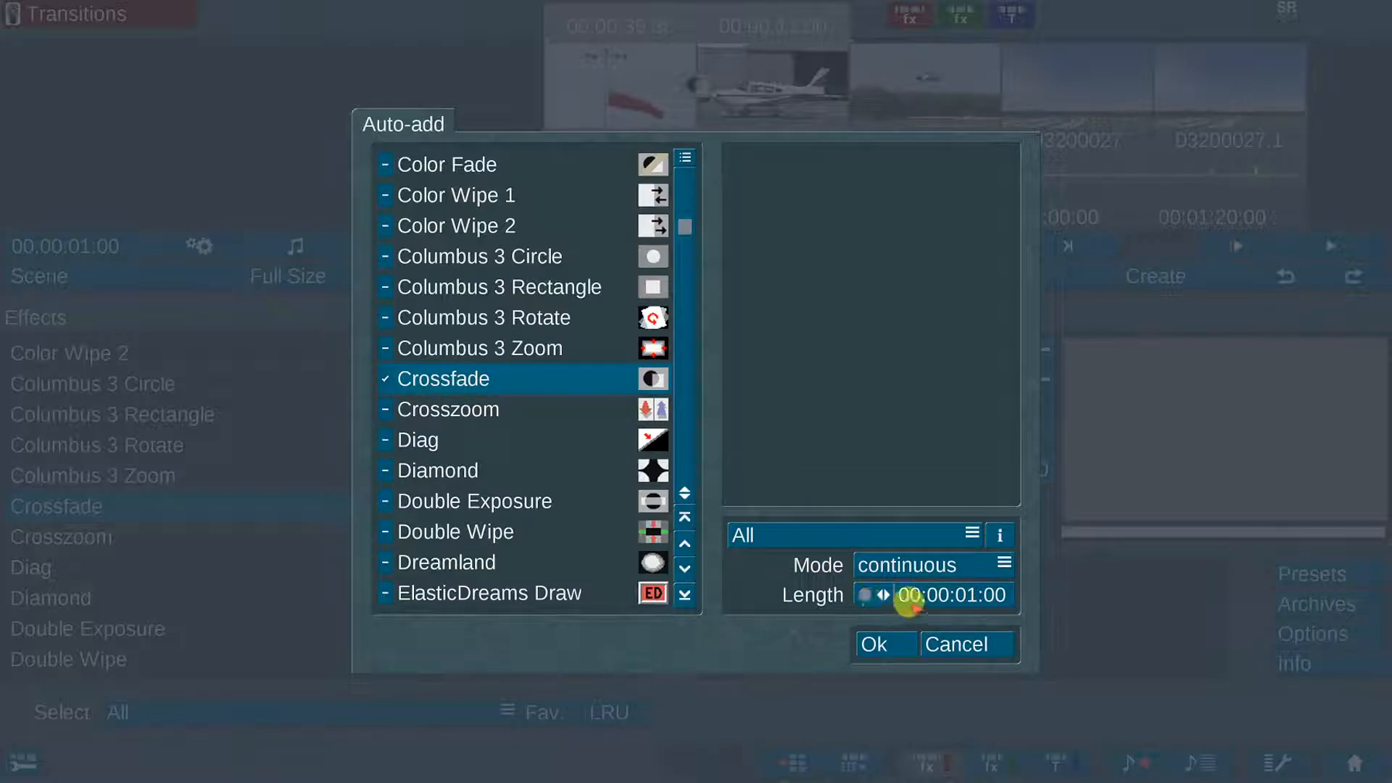
left_click(902, 566)
left_click(903, 566)
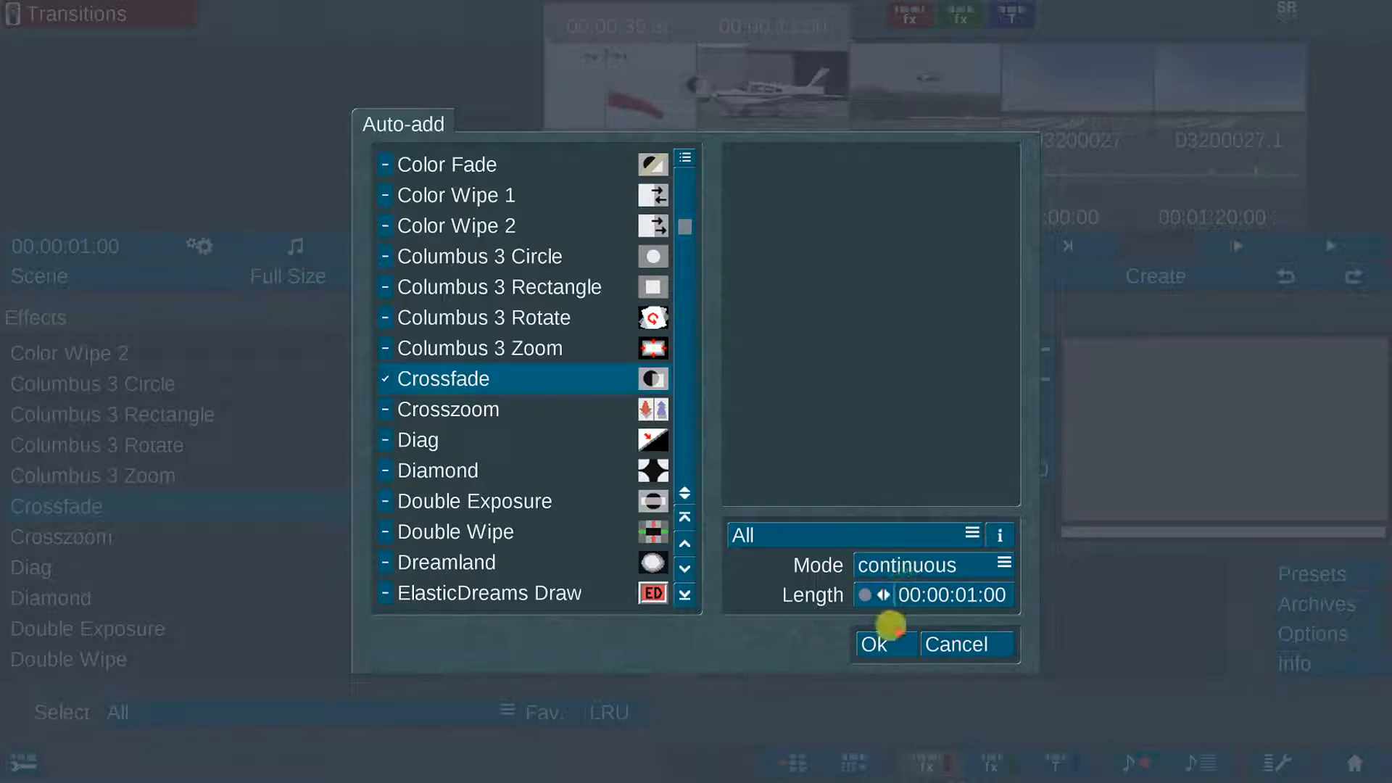
left_click(886, 642)
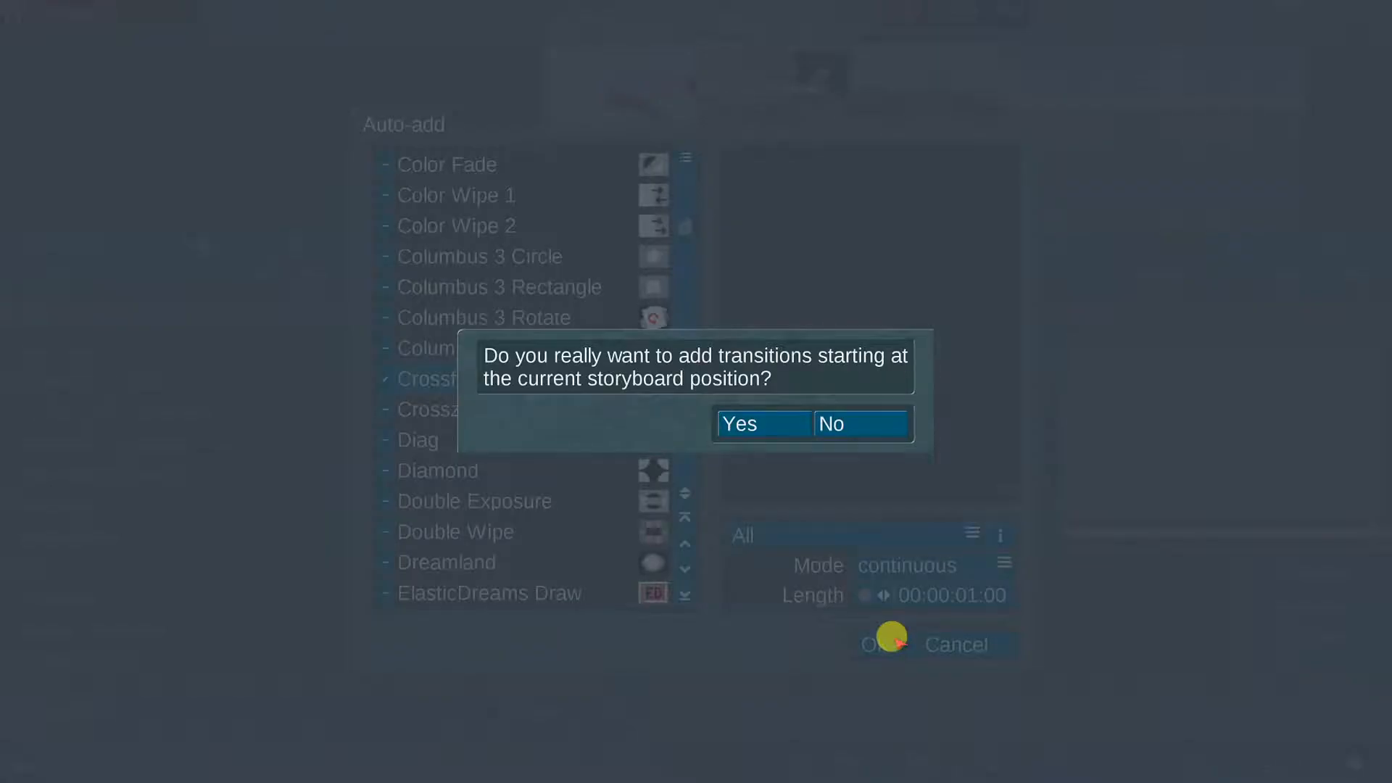
left_click(767, 420)
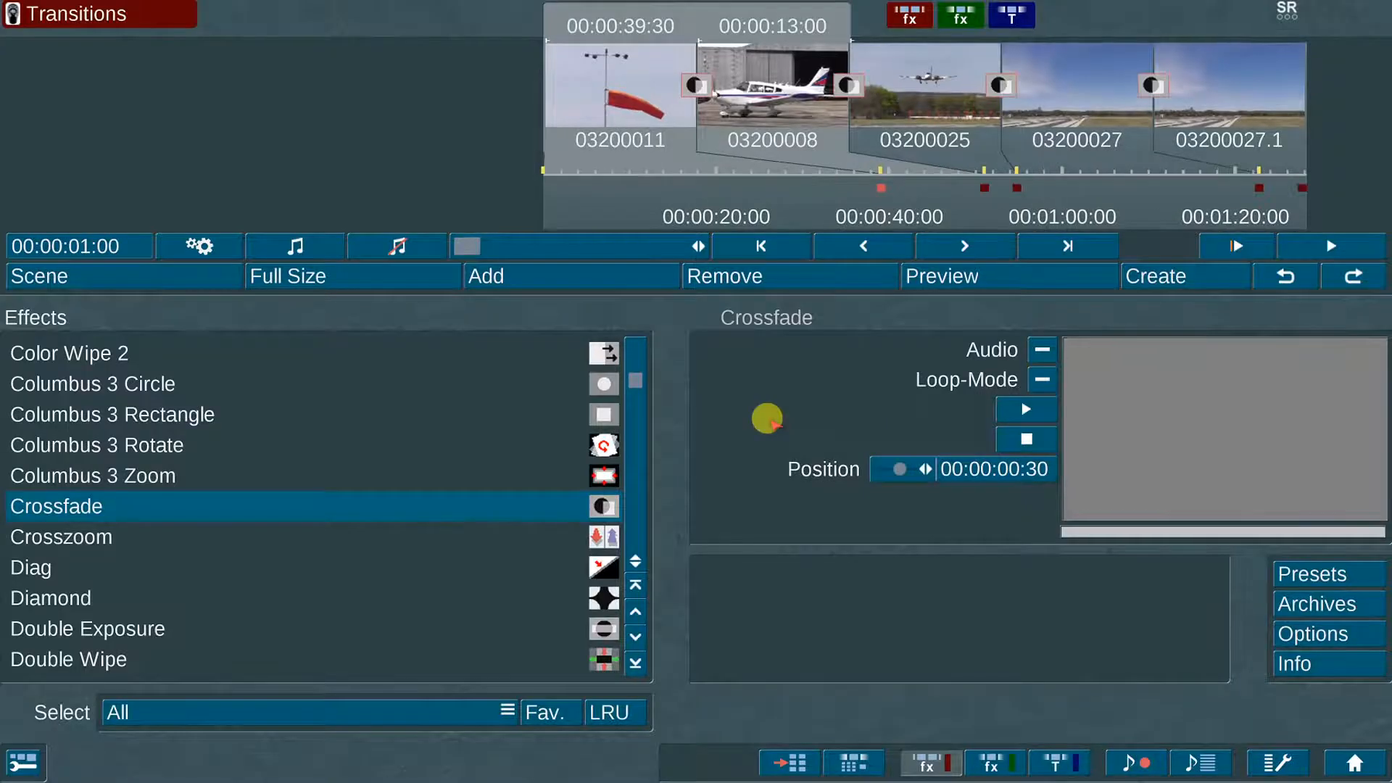
left_click(659, 247)
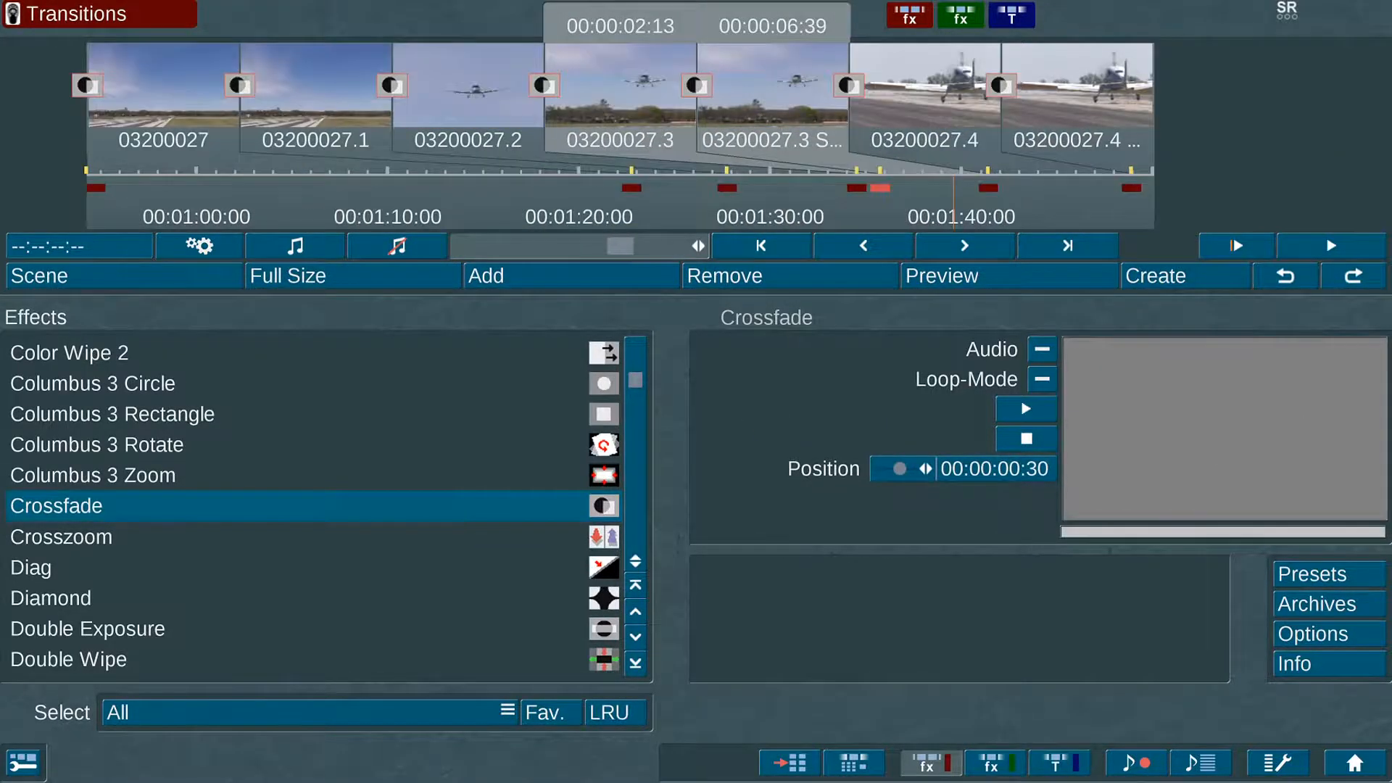
Step: Apply Control Image at 95% brightness, 144% contrast and gamma -12 to 03200027.2, then render it as a scene
left_click(801, 553)
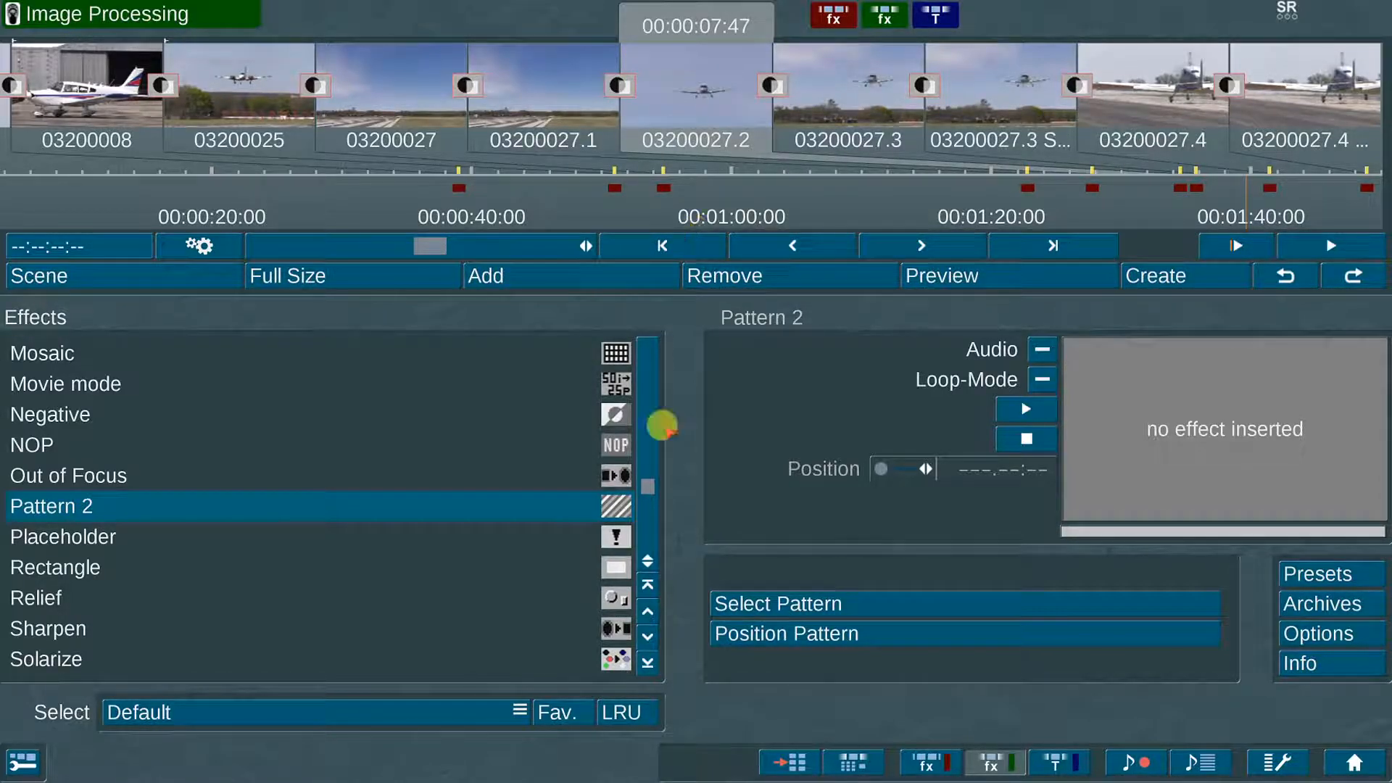
left_click_drag(645, 483, 643, 372)
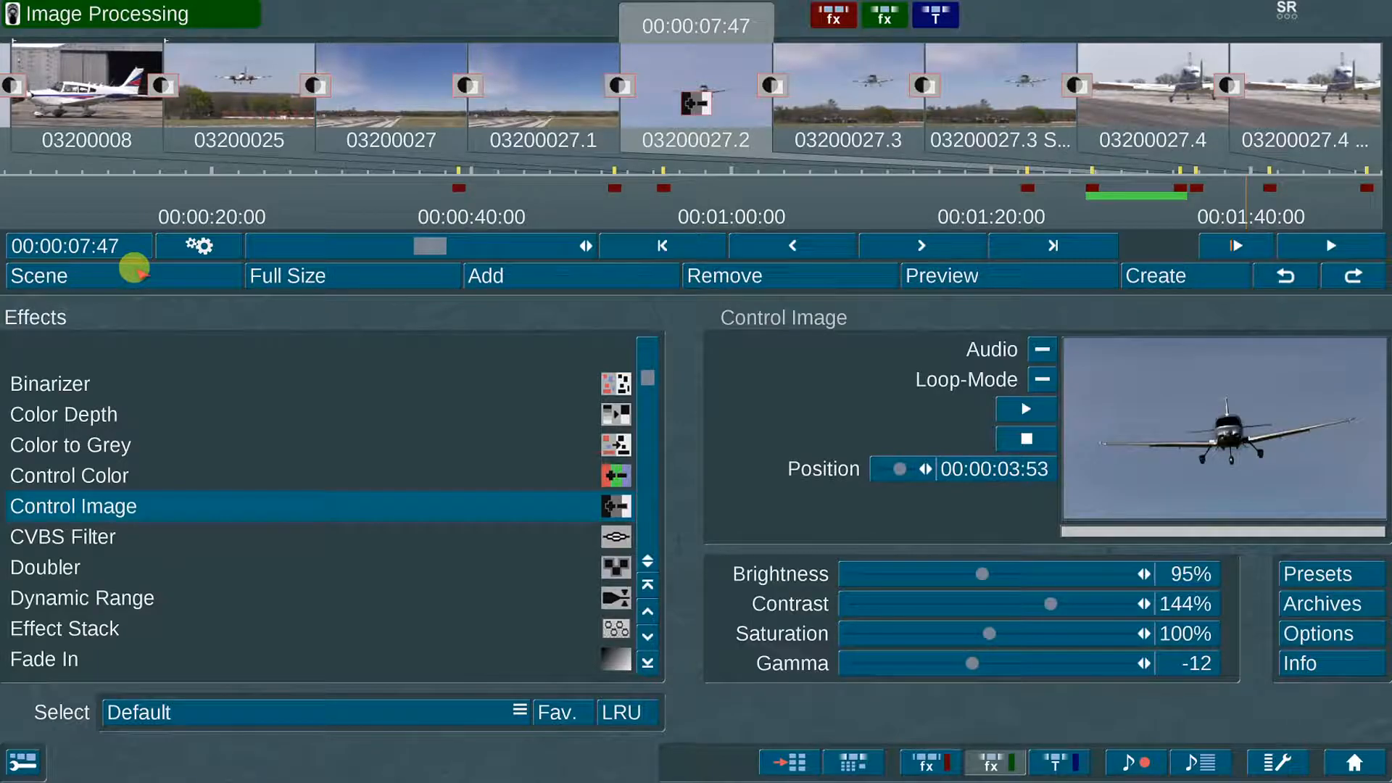
left_click(135, 269)
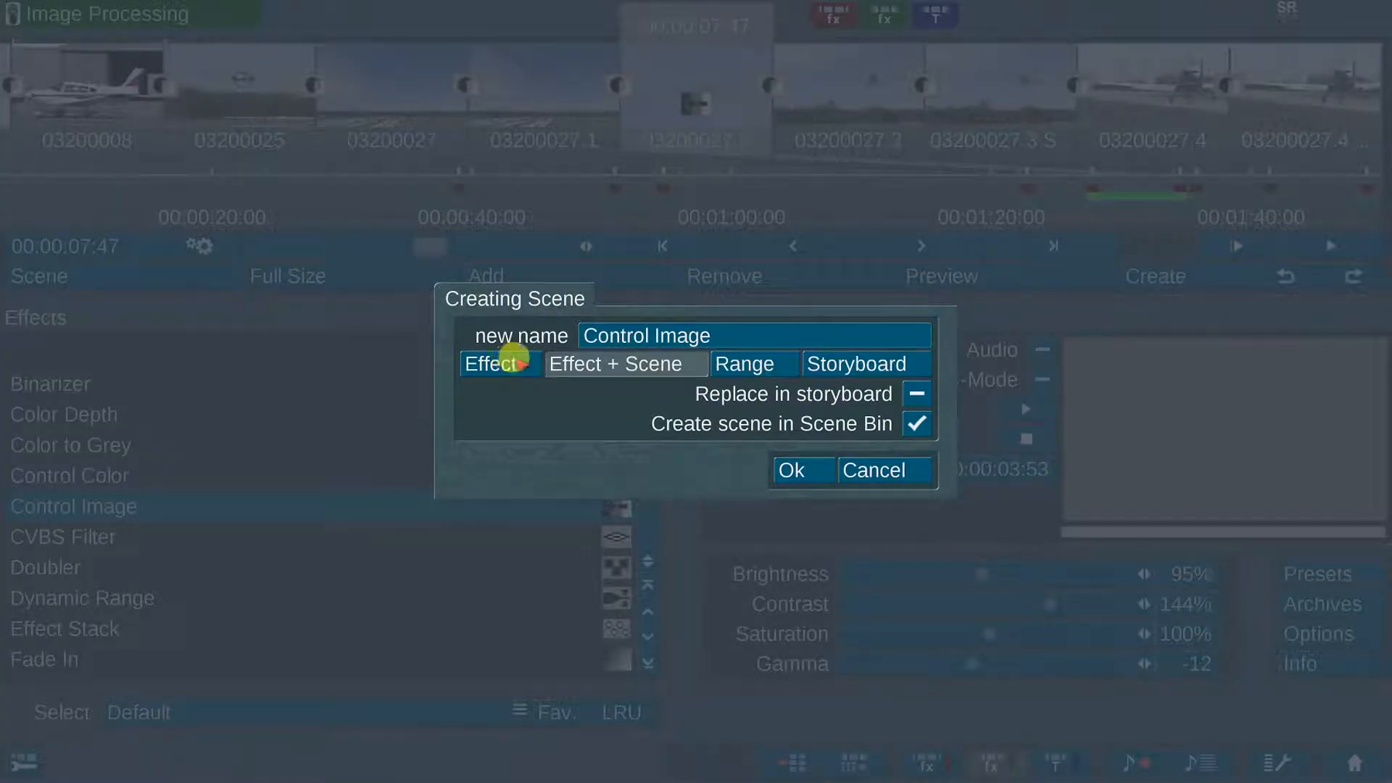
Step: Try the Effect, Effect + Scene, Range and Storyboard creation modes, then return to the Editing screen
left_click(513, 360)
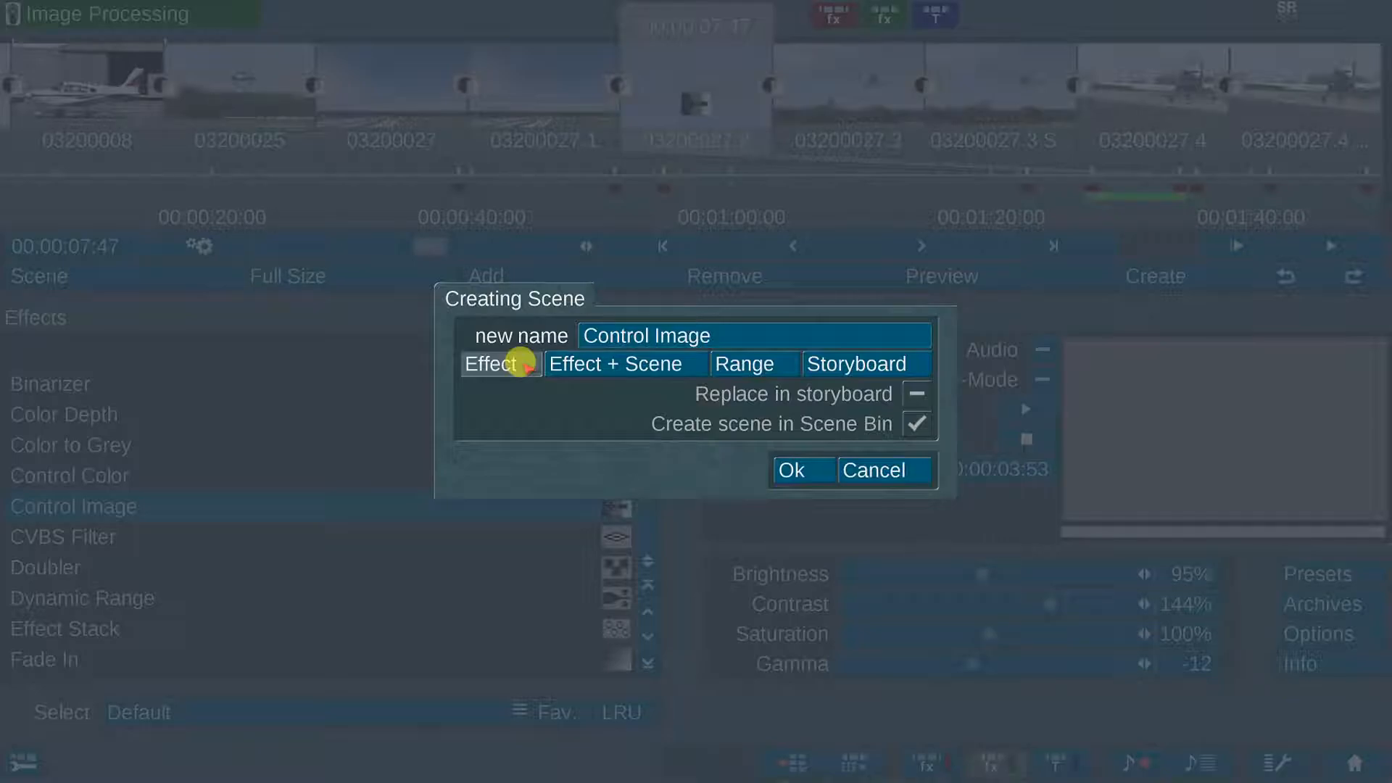
left_click(660, 364)
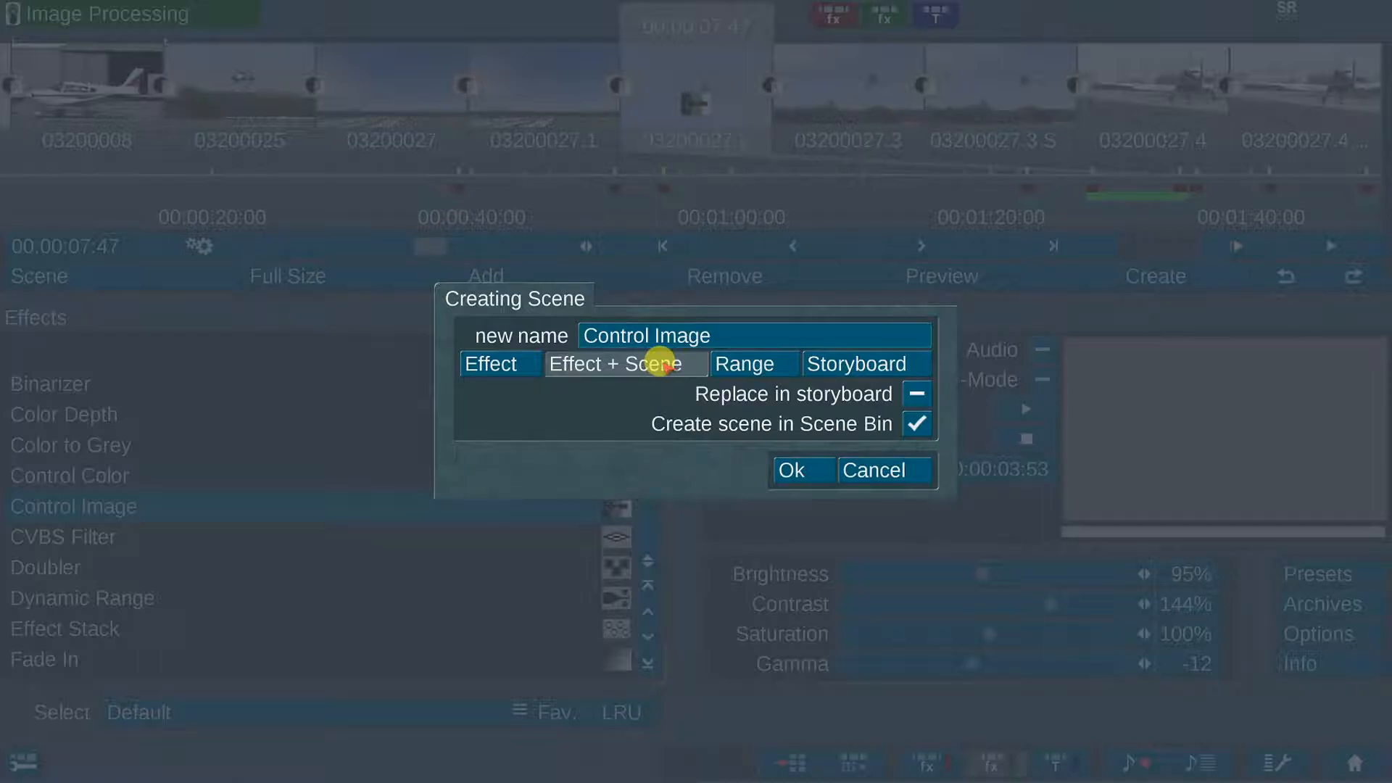
left_click(774, 362)
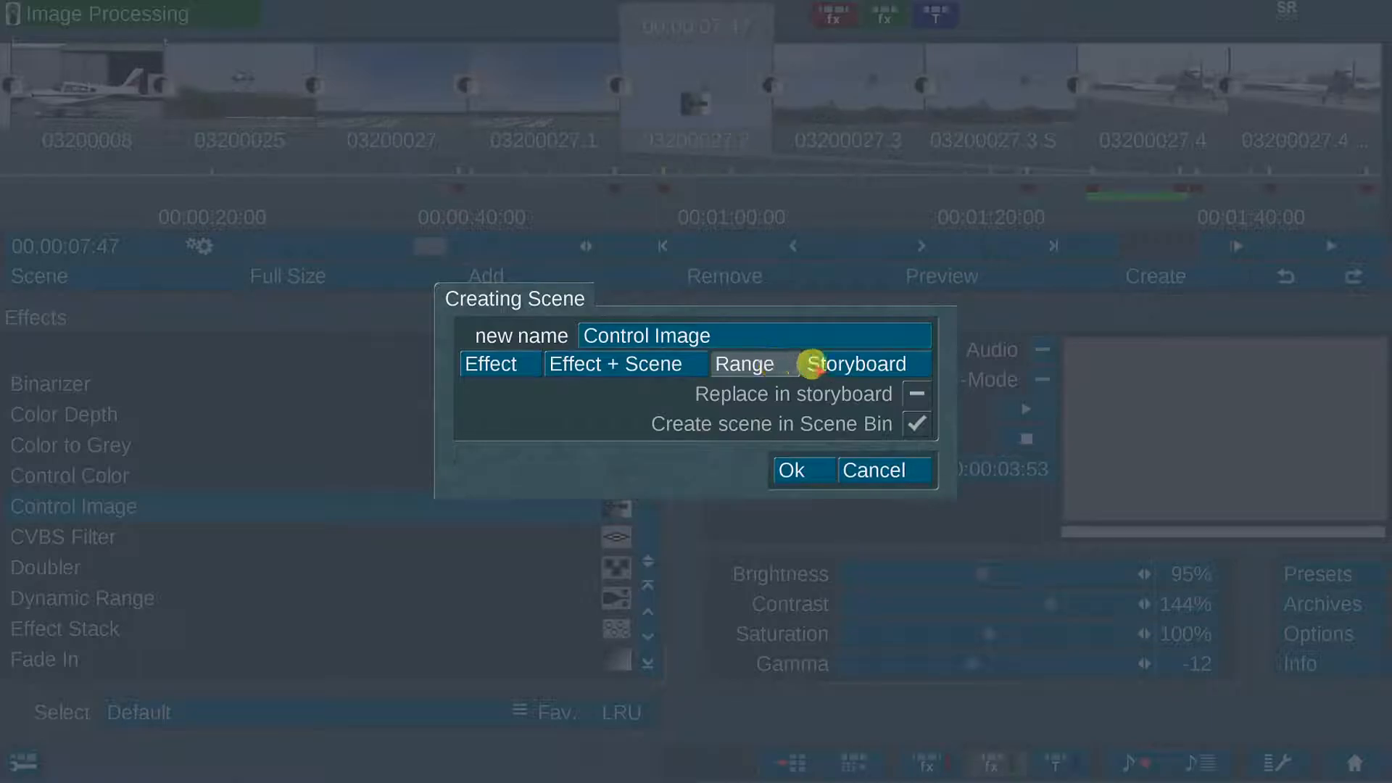
left_click(915, 360)
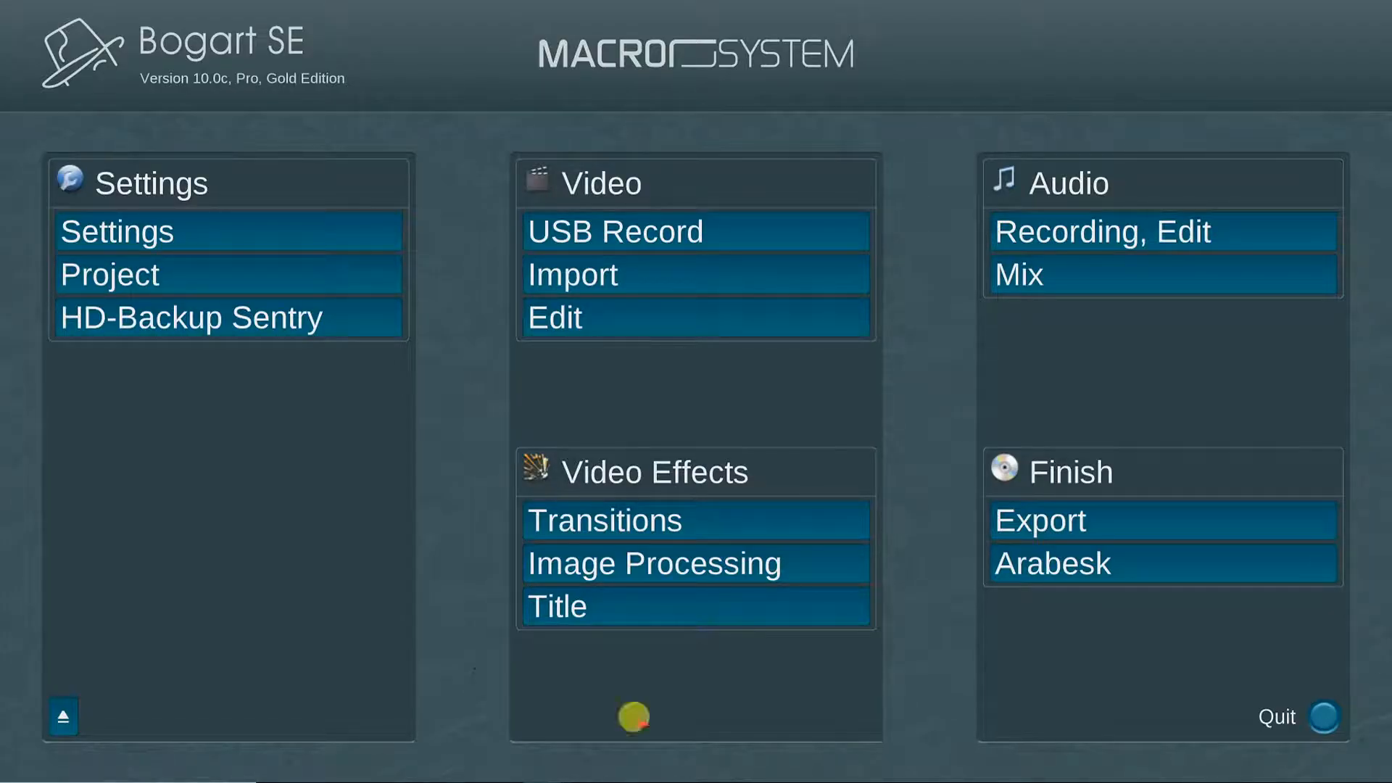
left_click(716, 326)
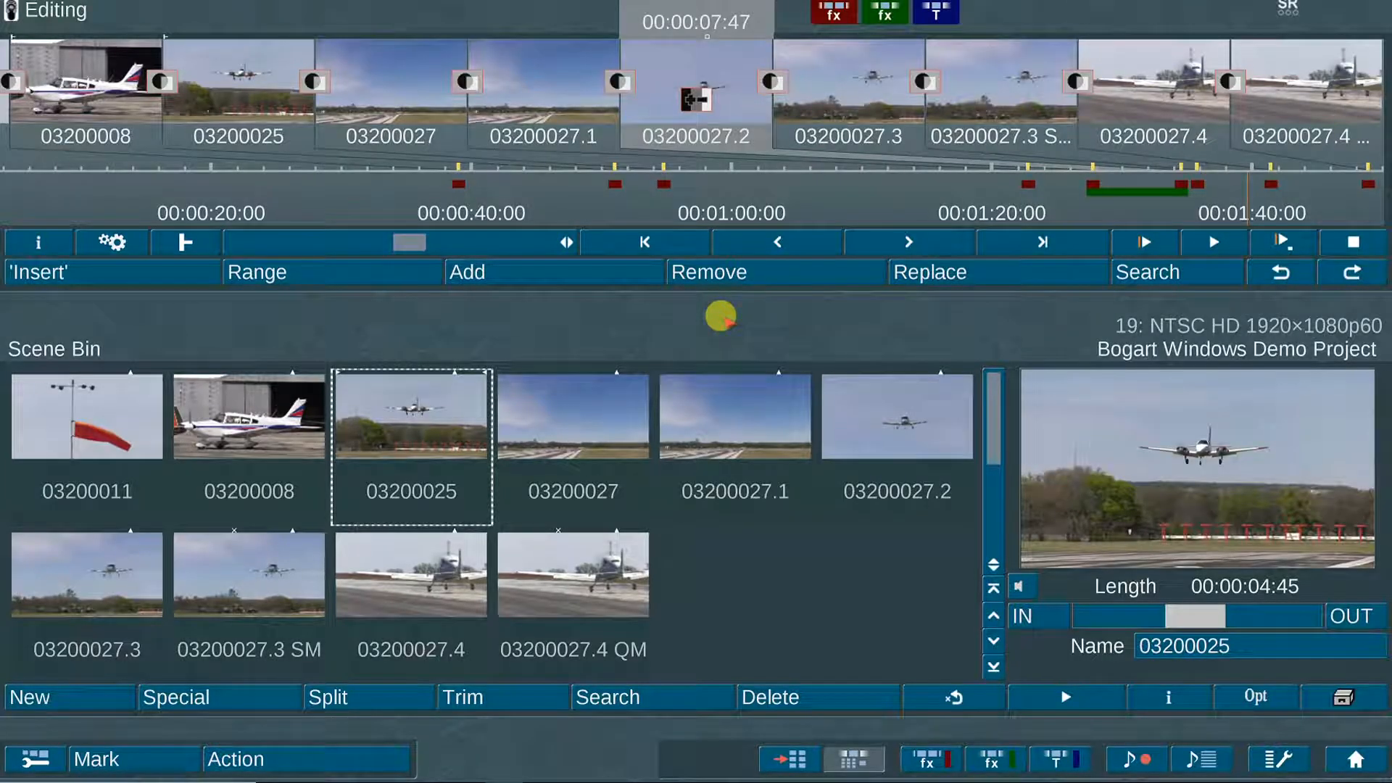
Step: Centre the storyboard on clip 03200027.2 and scroll the titling effects to In/Out Fading Pages
double_click(460, 95)
left_click(506, 97)
double_click(1186, 52)
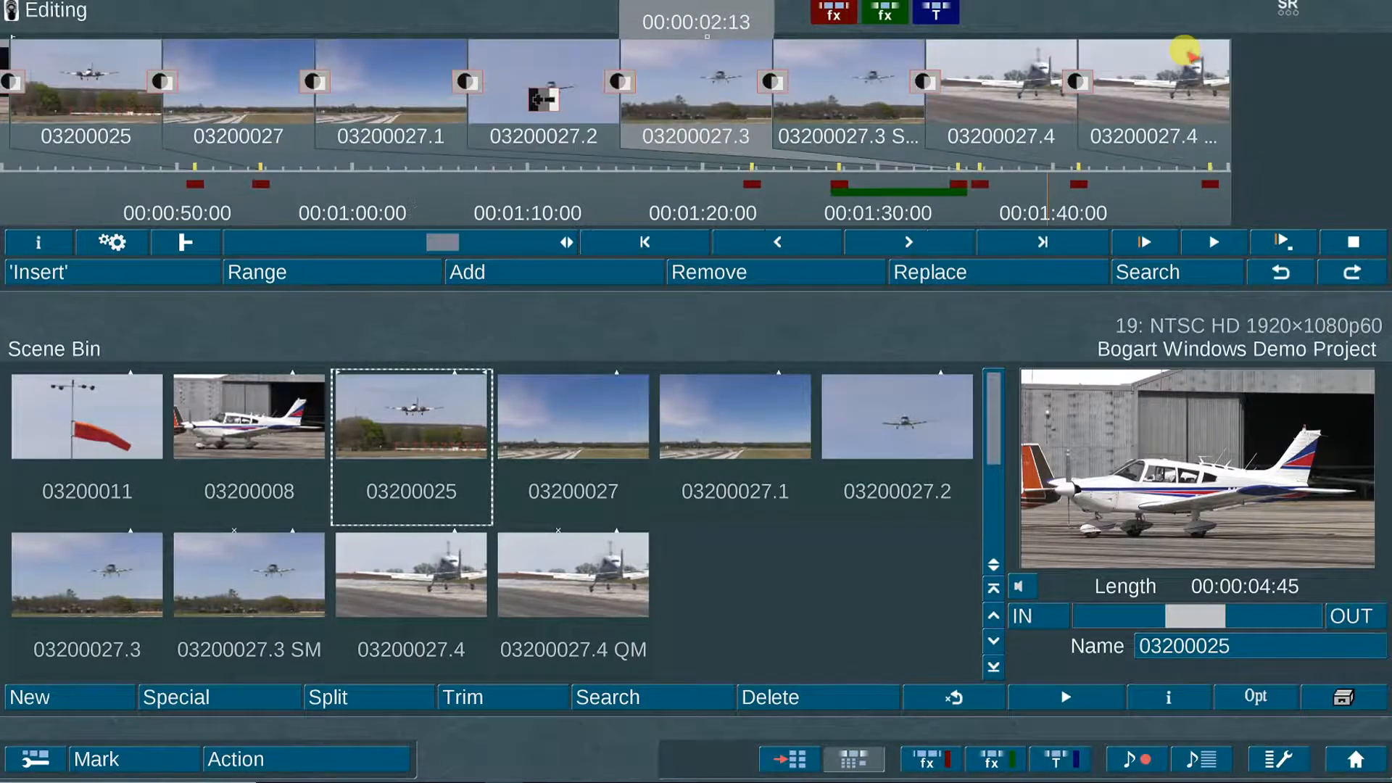
left_click(614, 83)
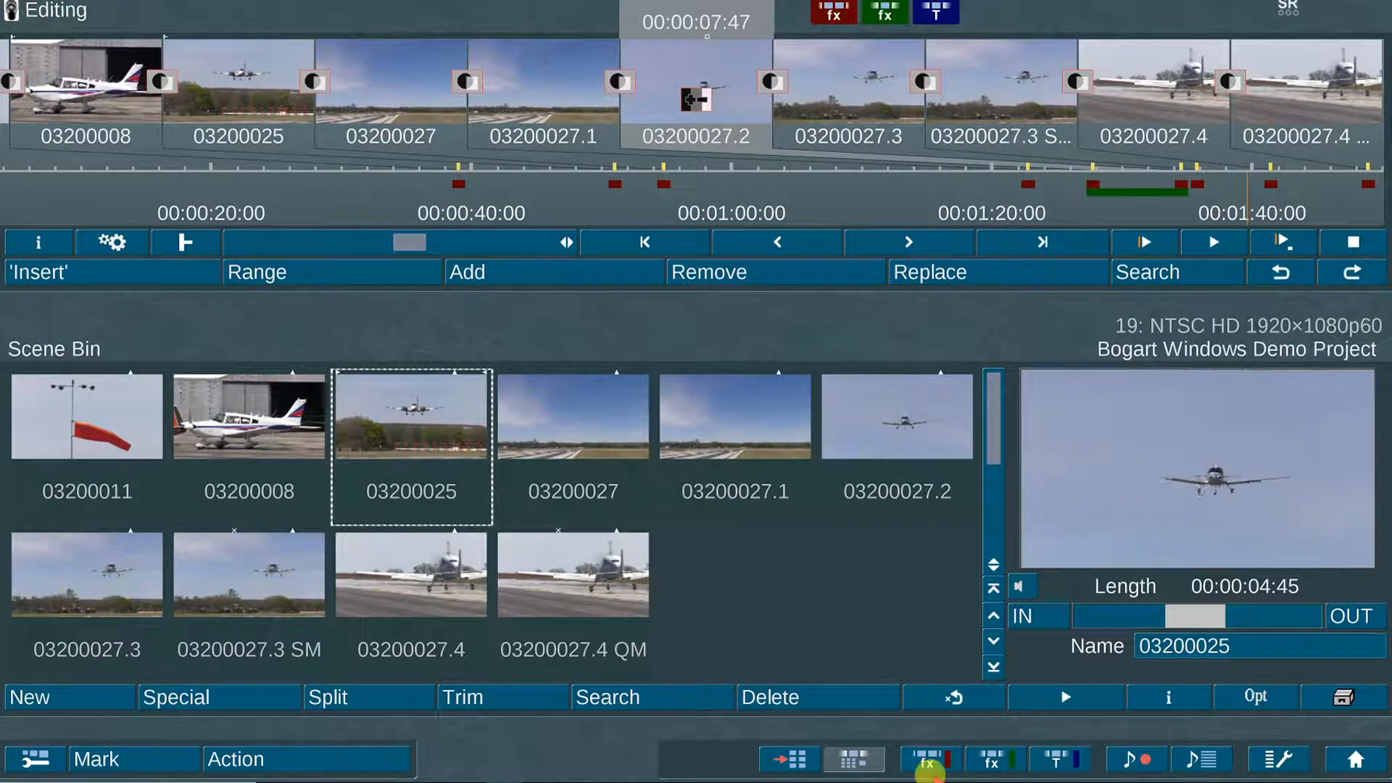
left_click(1029, 757)
mouse_move(648, 414)
left_mouse_down()
mouse_move(648, 535)
mouse_move(647, 346)
mouse_move(648, 402)
left_mouse_up()
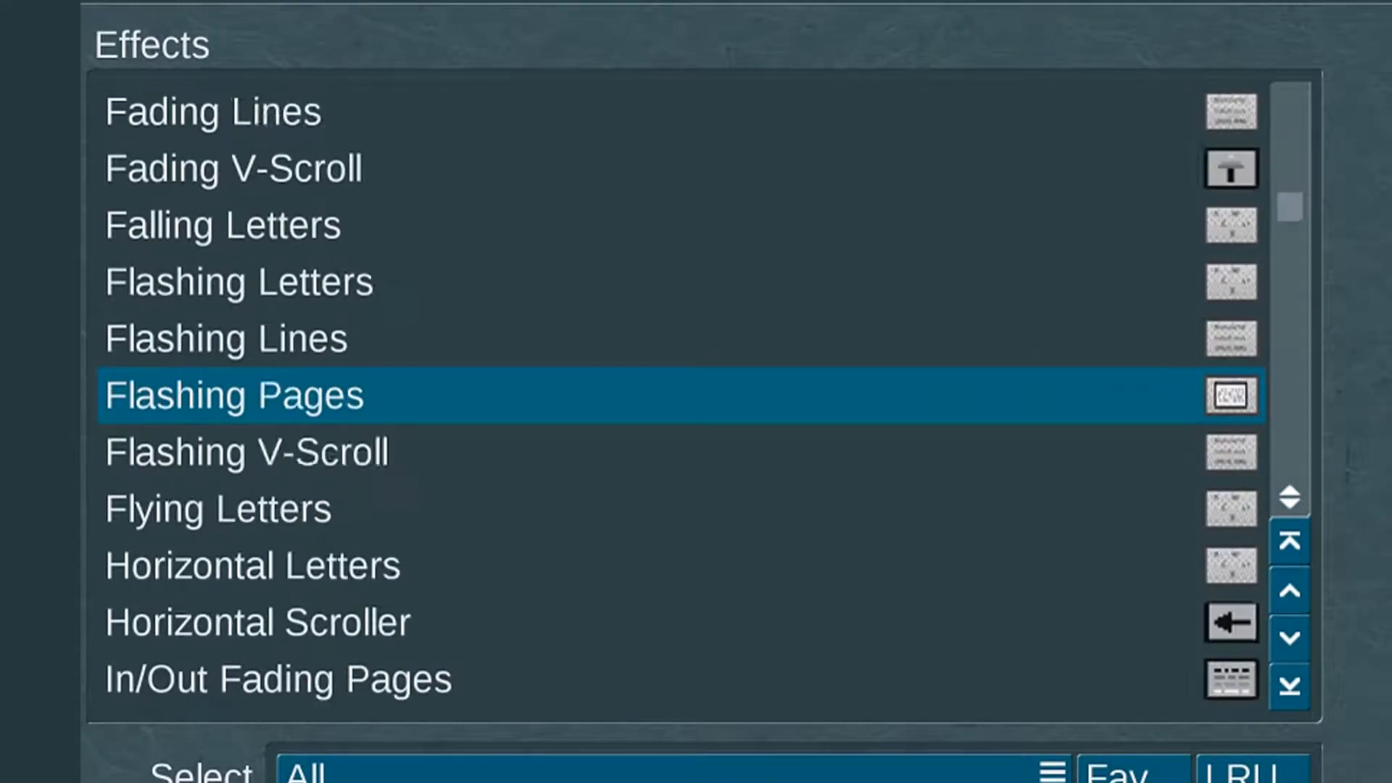
left_click_drag(1289, 207, 1292, 229)
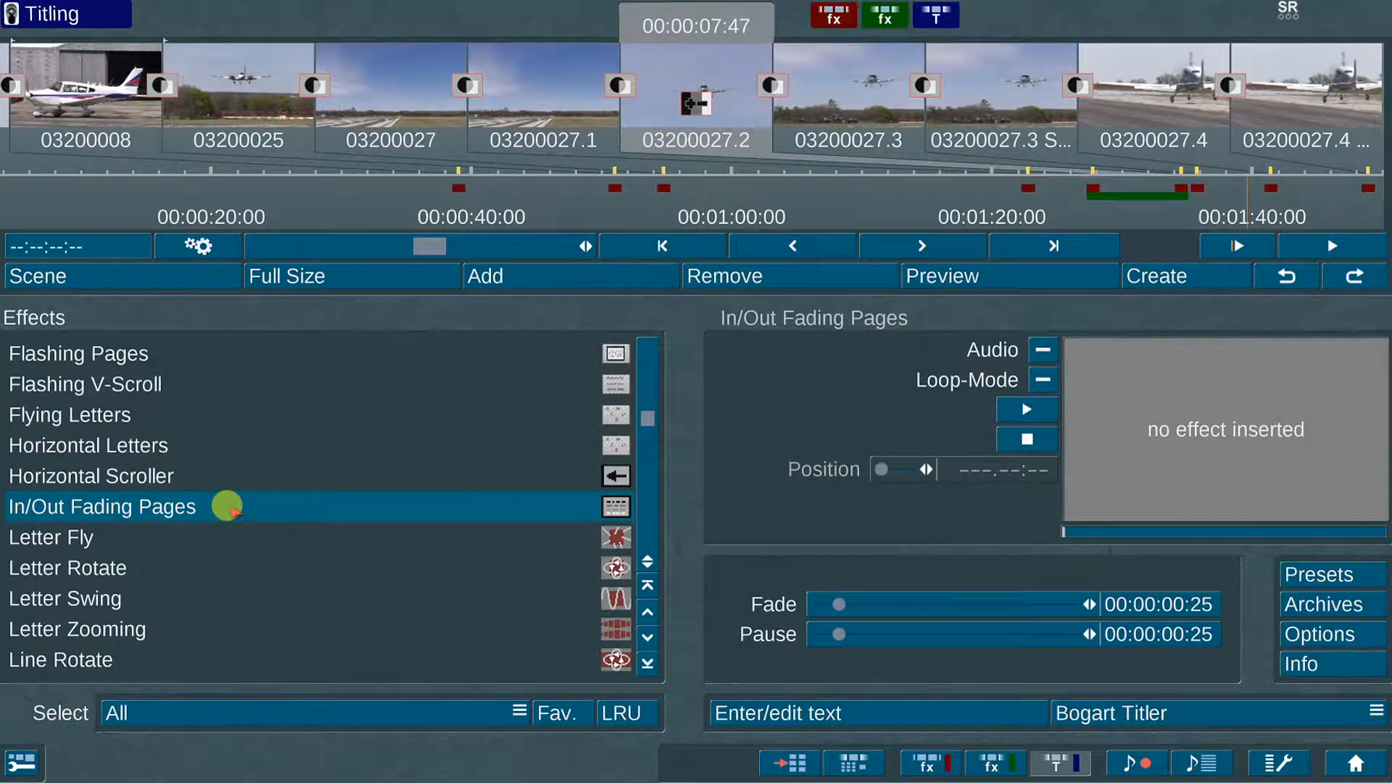
Step: Apply In/Out Fading Pages to clip 03200027.2 using Bogart Titler with 00:00:01:00 fade and pause
left_click_drag(226, 505, 681, 51)
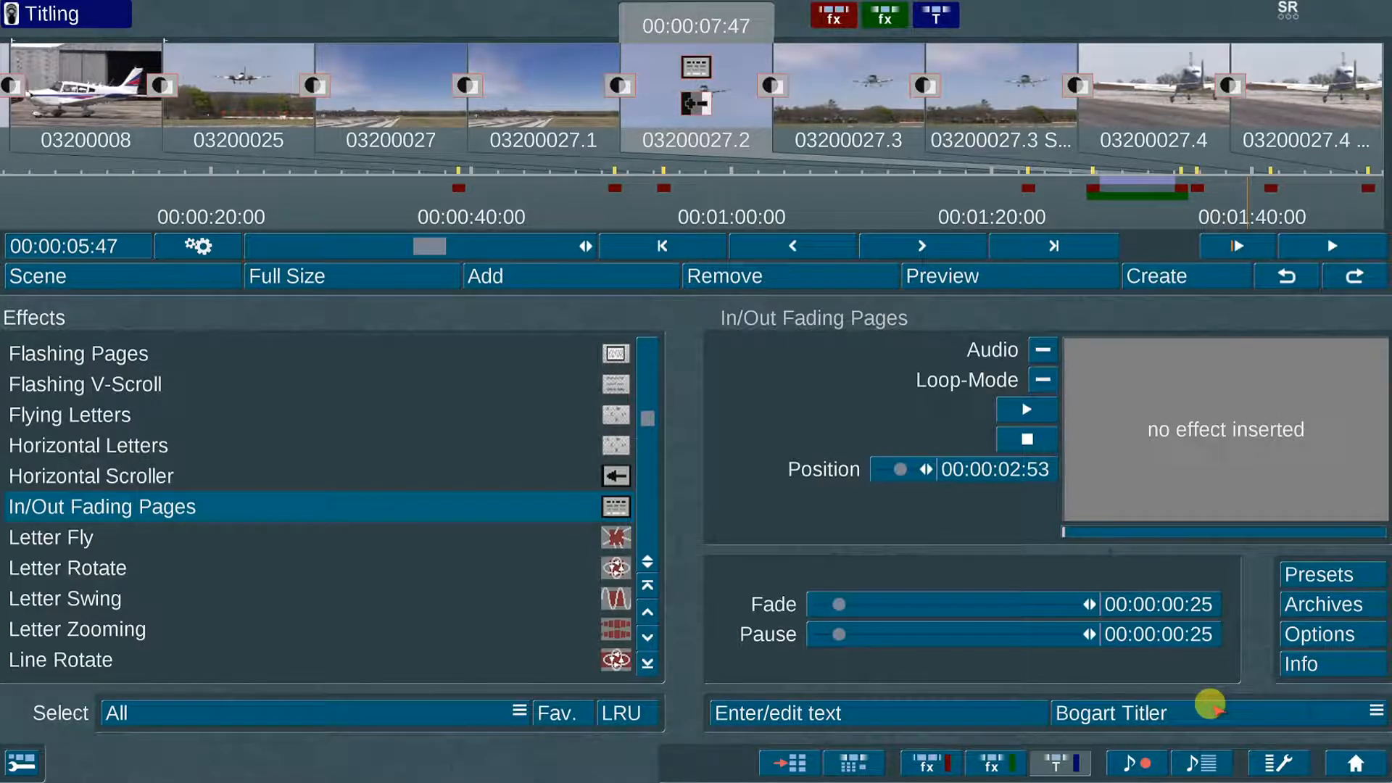
left_click(1212, 707)
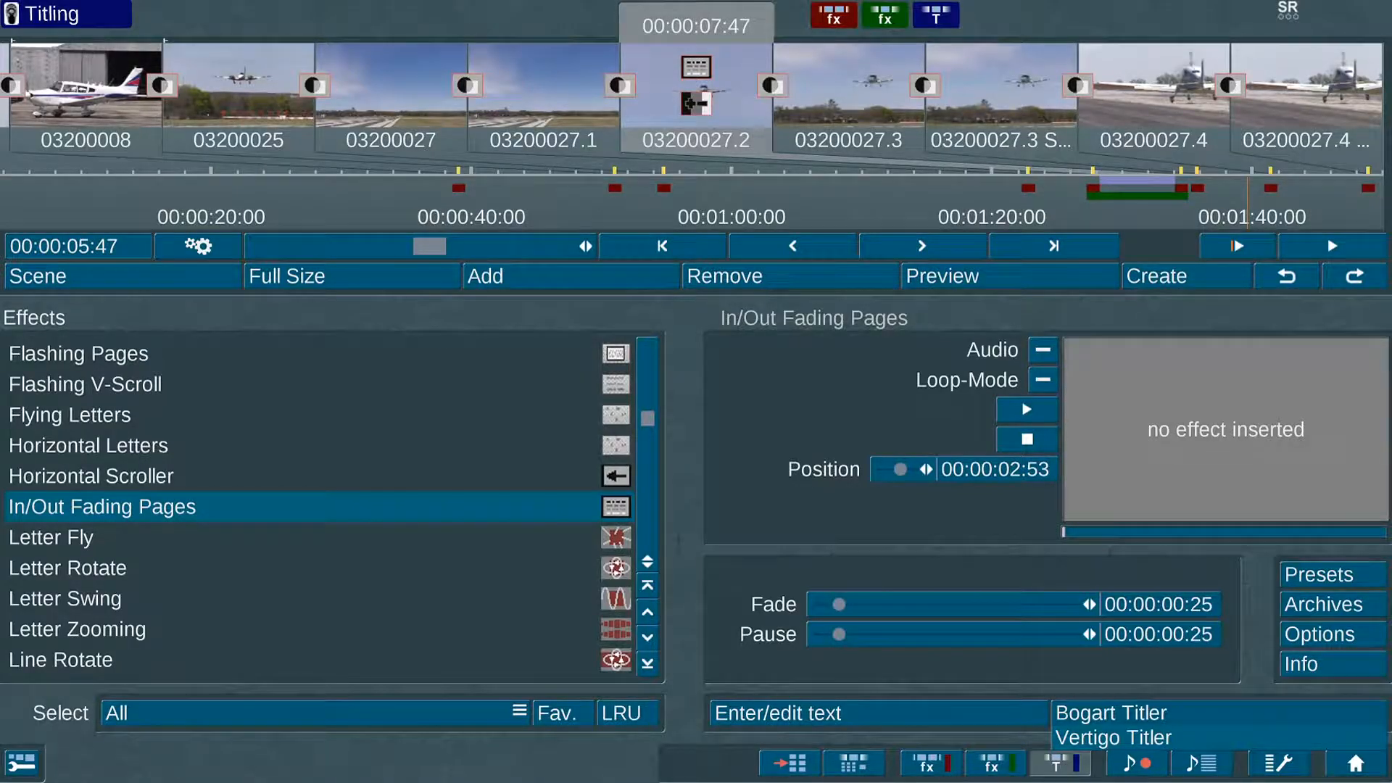
left_click(1208, 705)
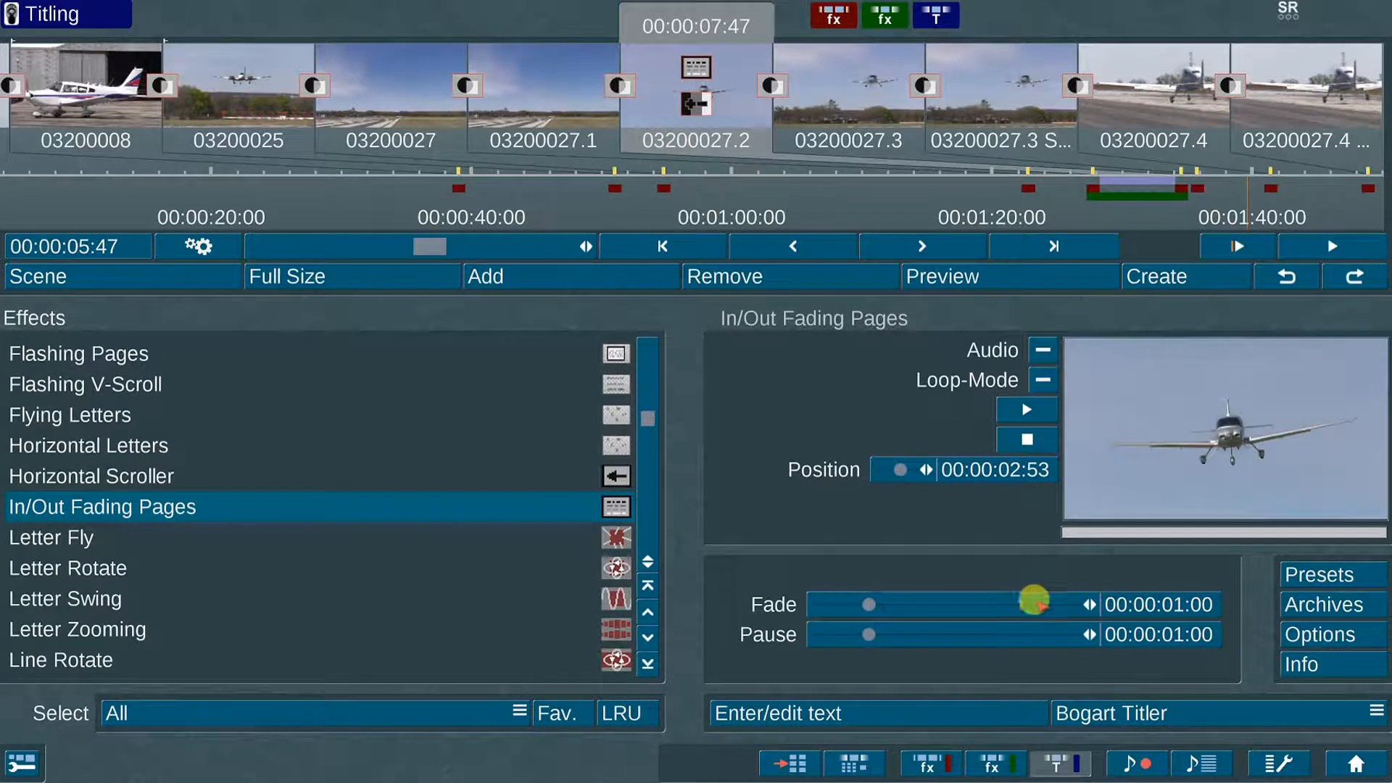
left_click(923, 712)
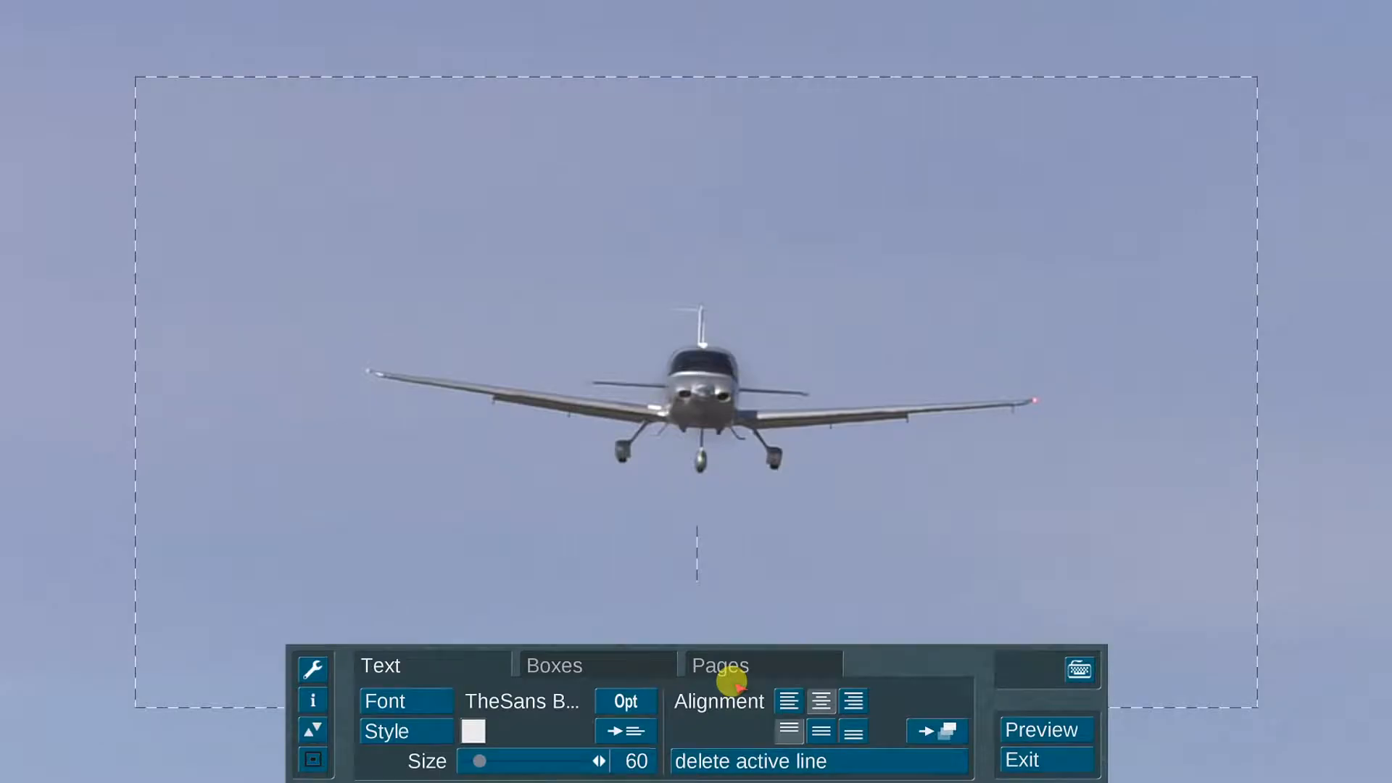
Step: Leave the font unchanged and type the title text 'Landing'
left_click(414, 695)
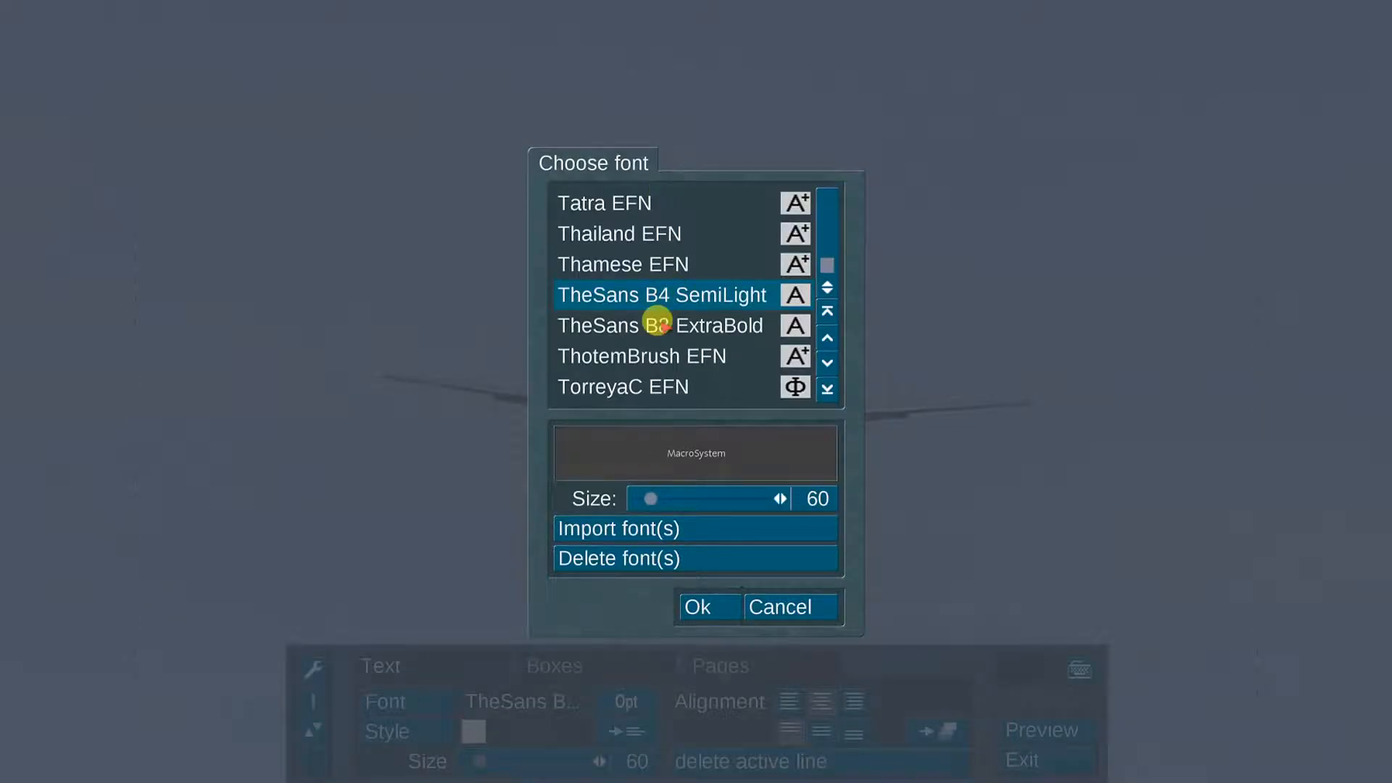
left_click(761, 605)
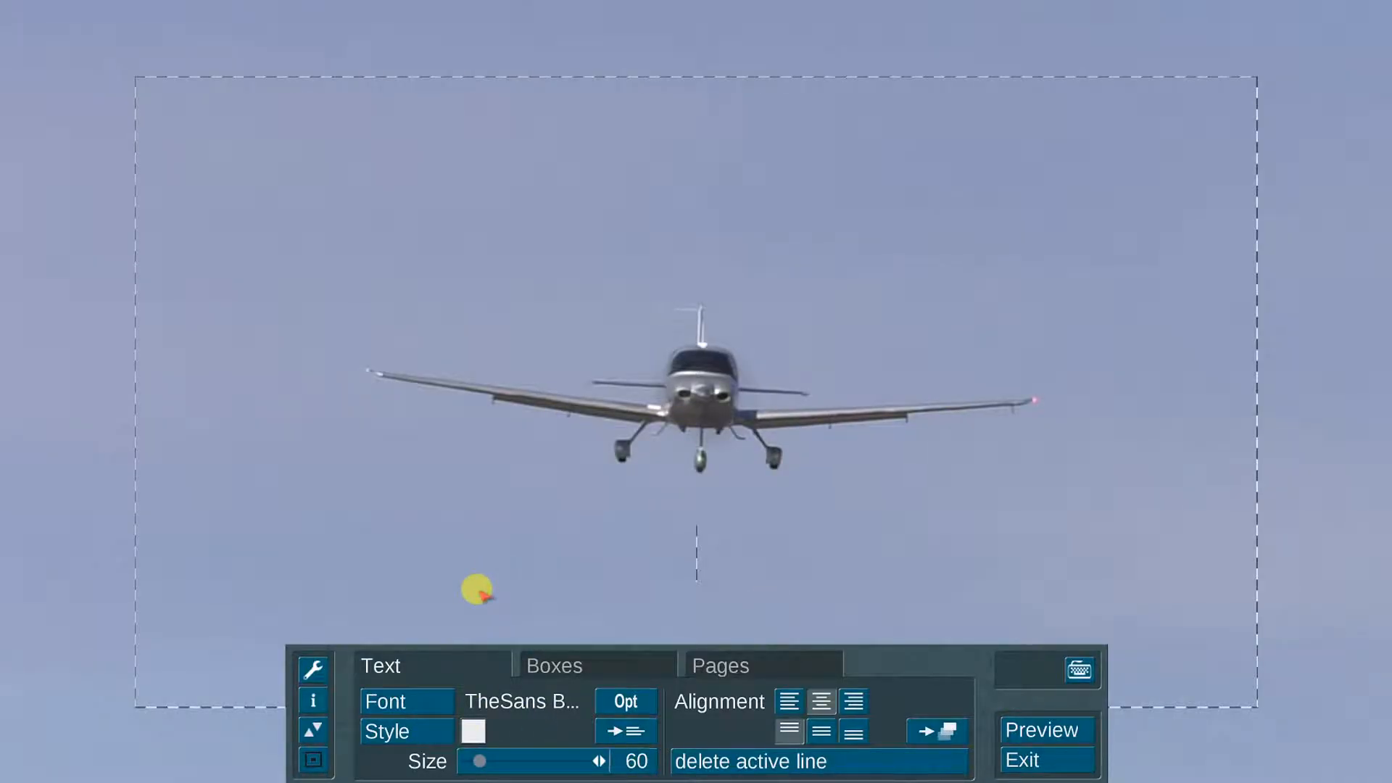
type("anding")
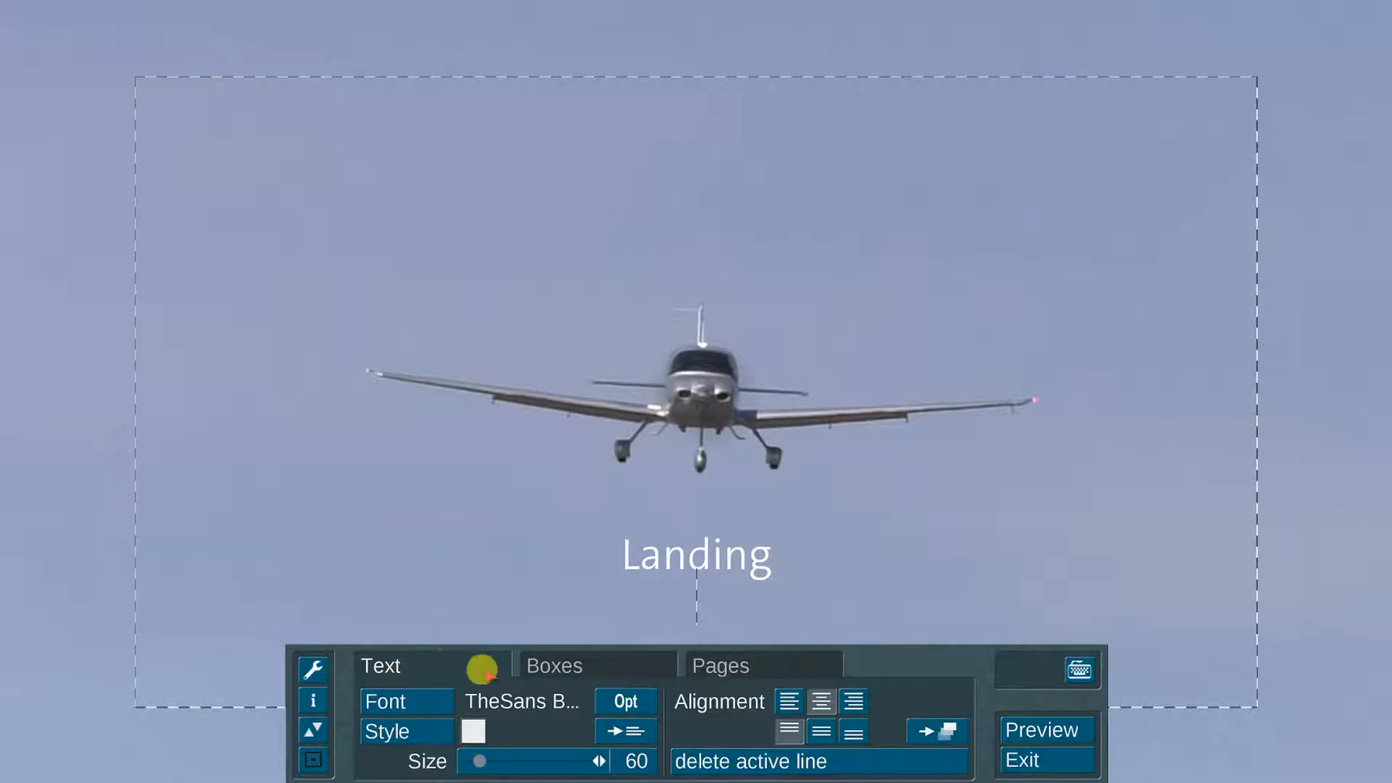
Step: Make the Landing box 234×862 and move it right to x 1220, with no background
left_click(553, 663)
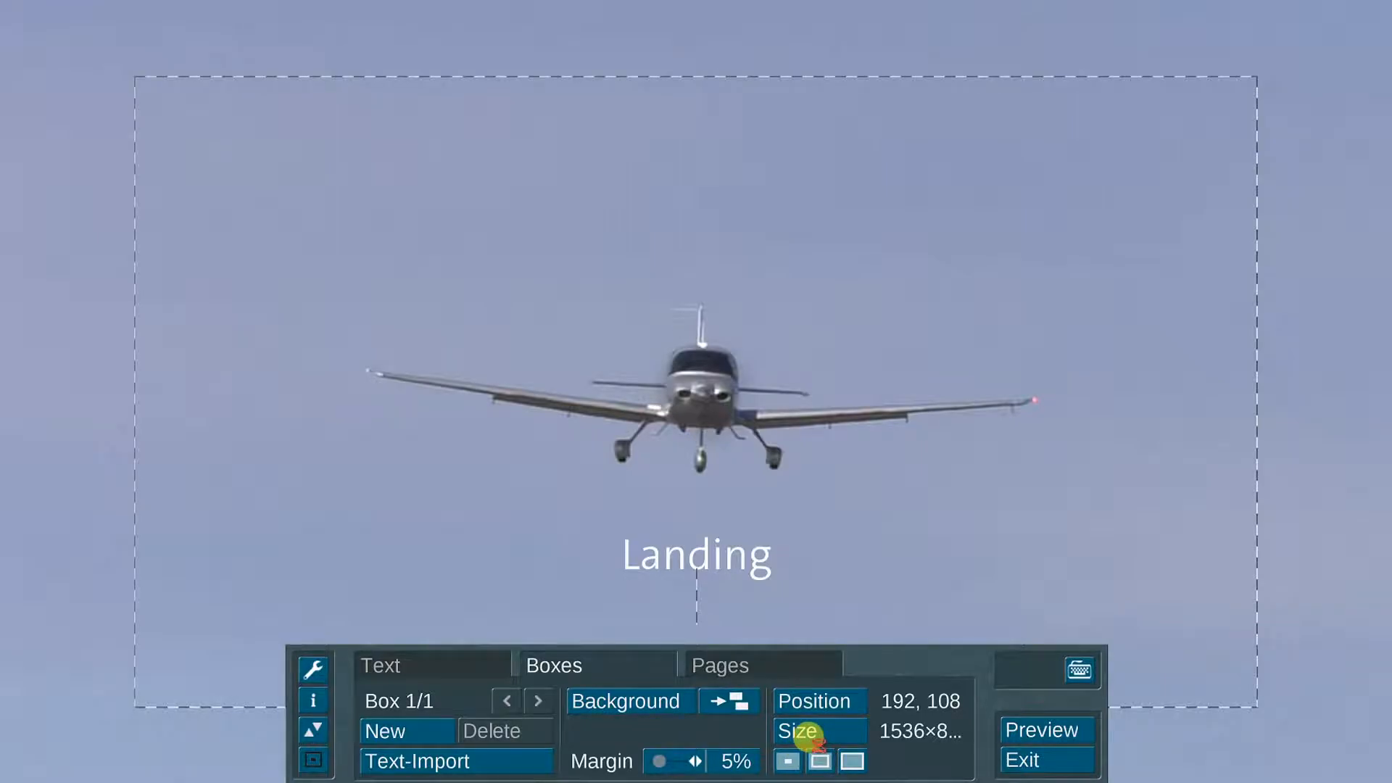
left_click(790, 760)
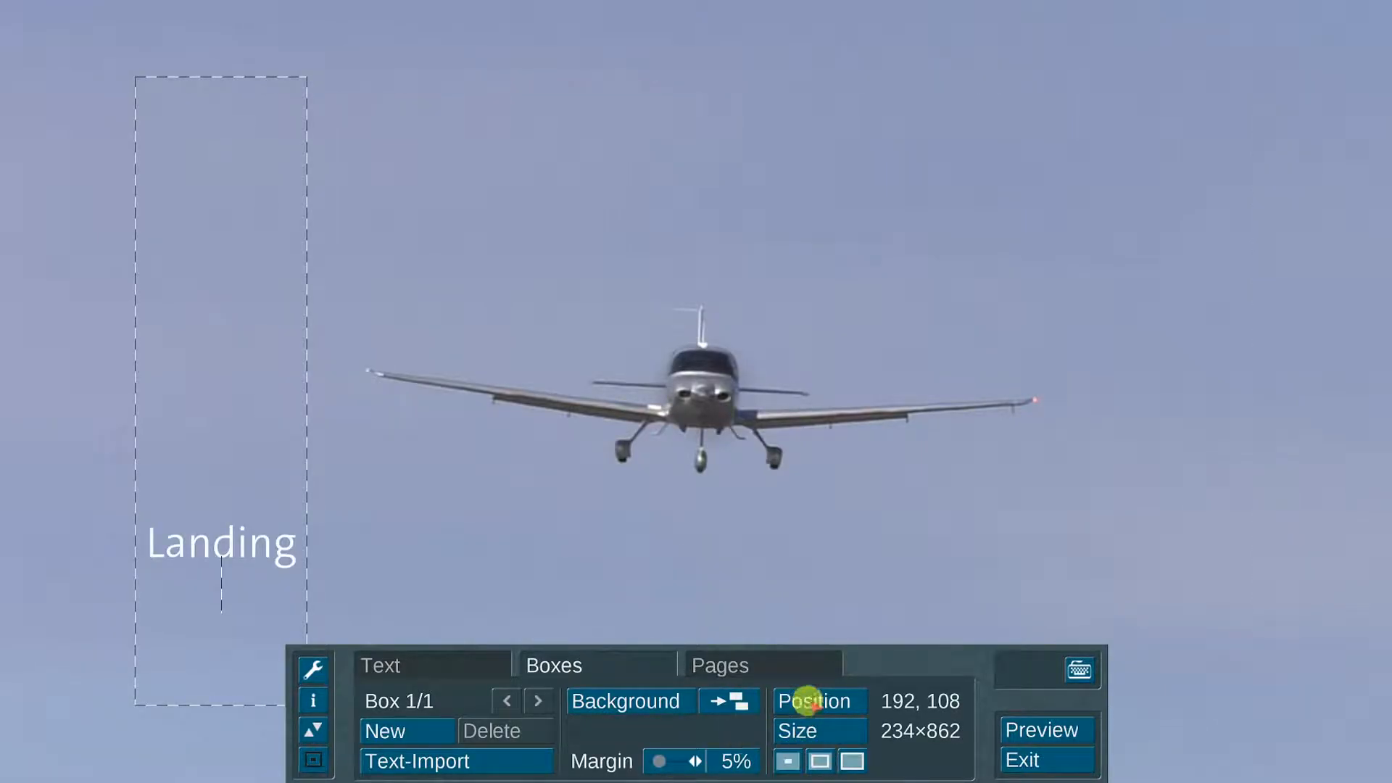
left_click(805, 701)
left_click(827, 705)
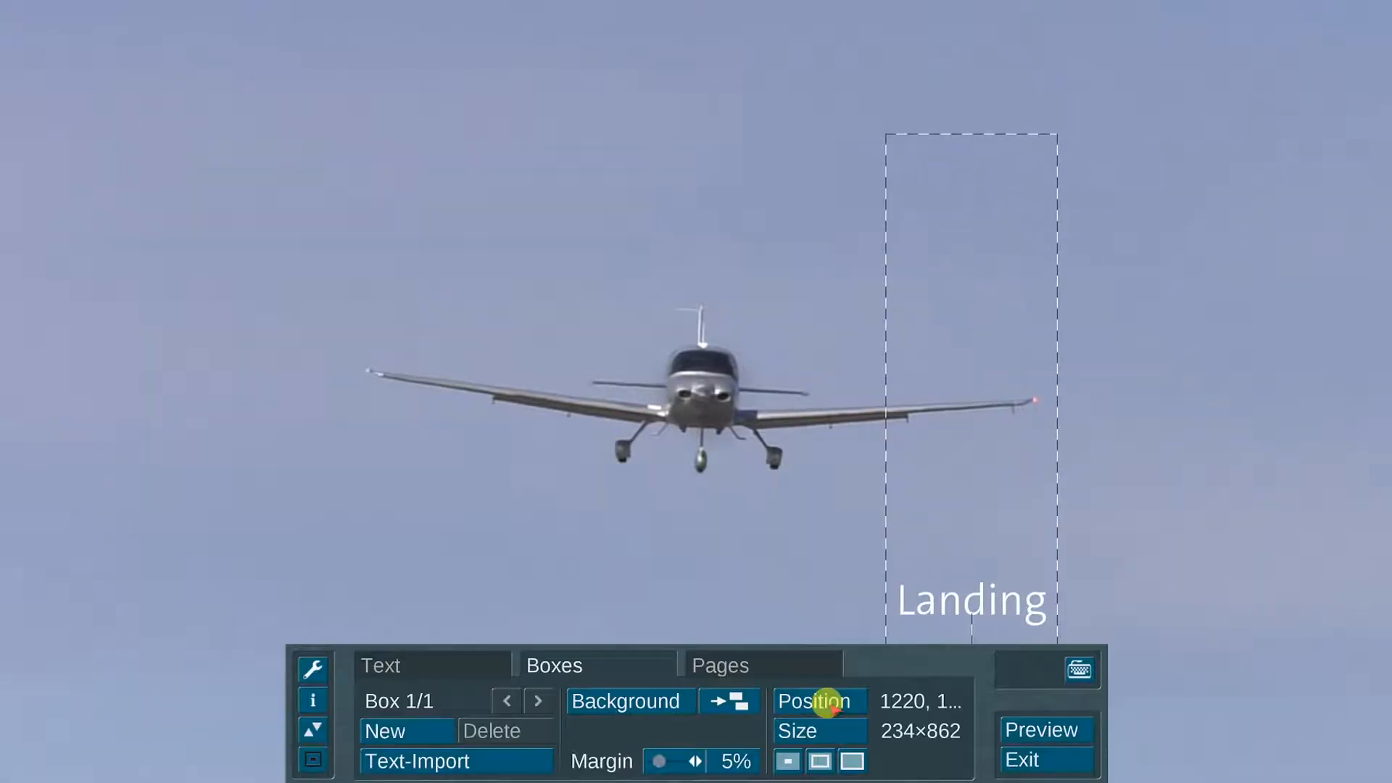
left_click(655, 701)
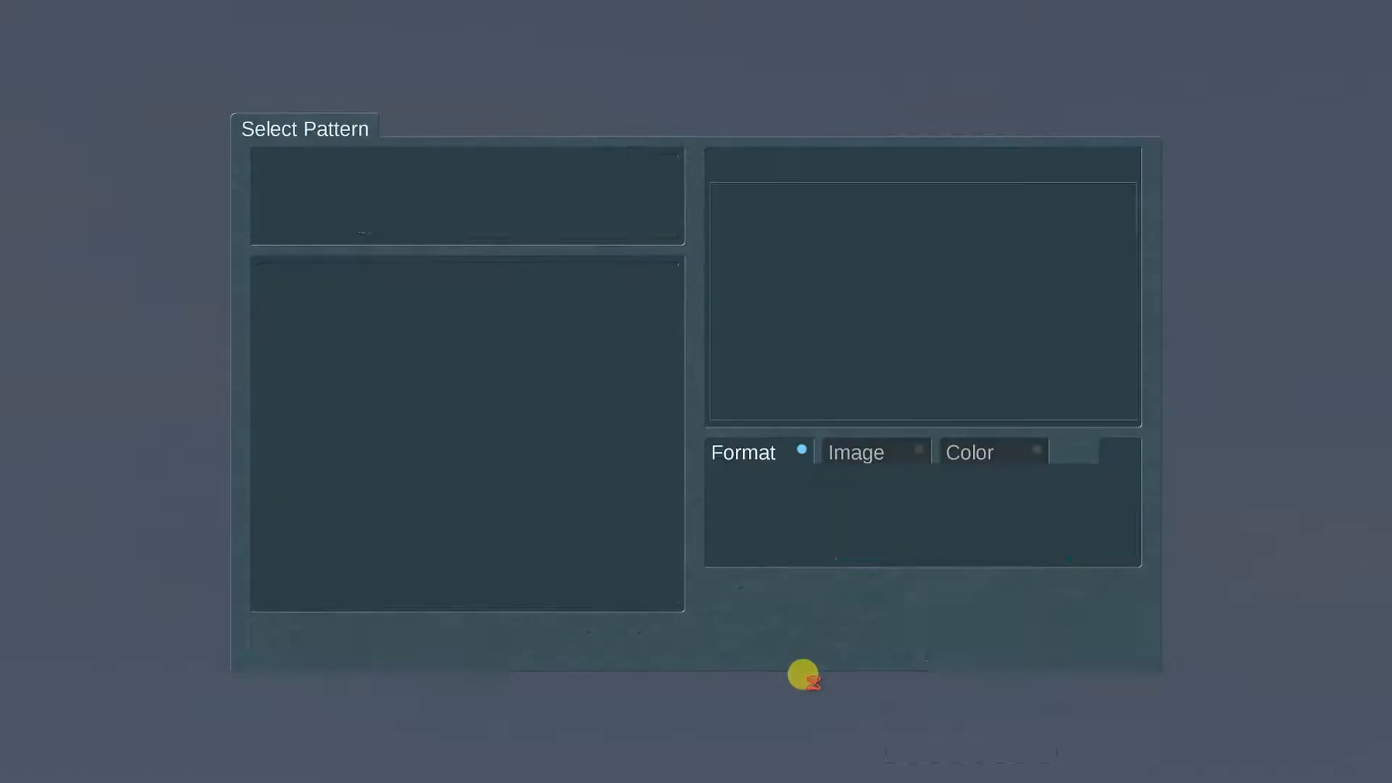
left_click(1056, 640)
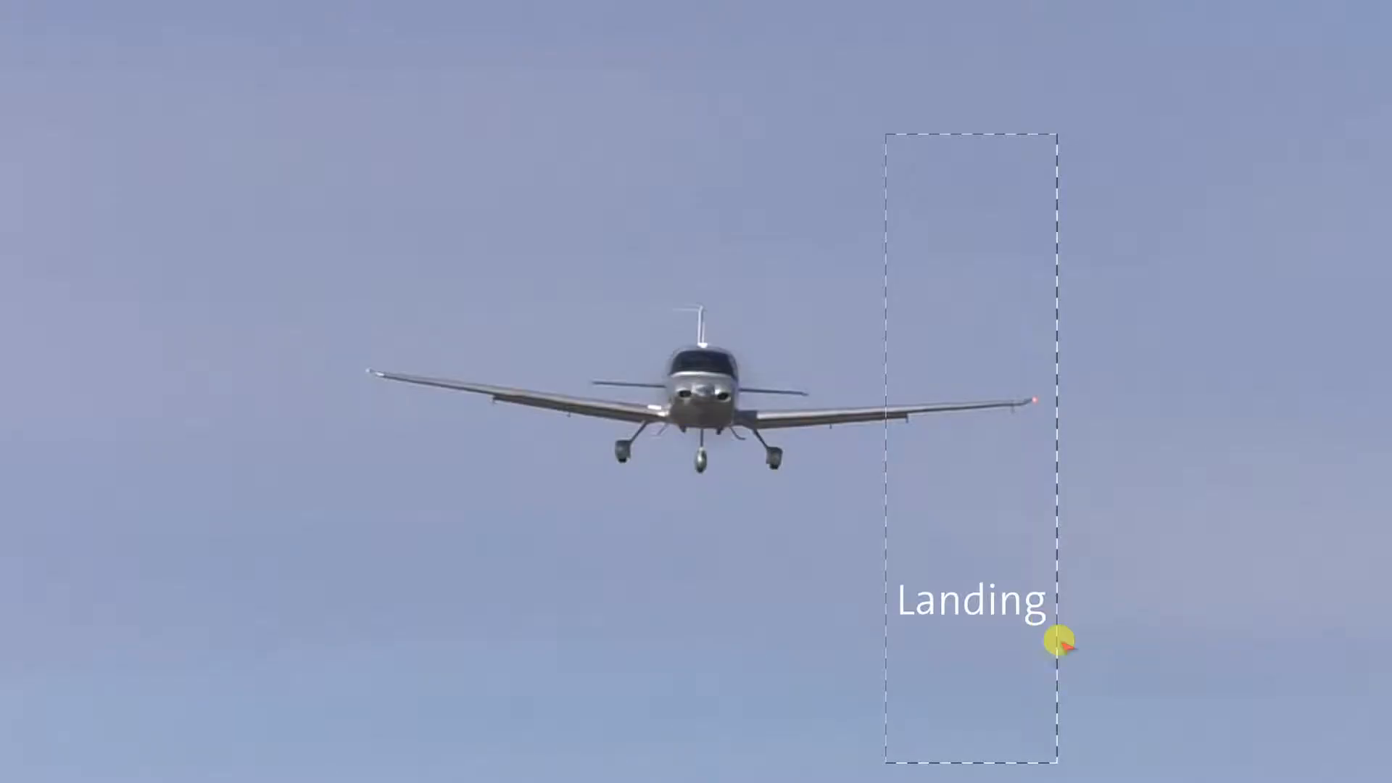
left_click(498, 759)
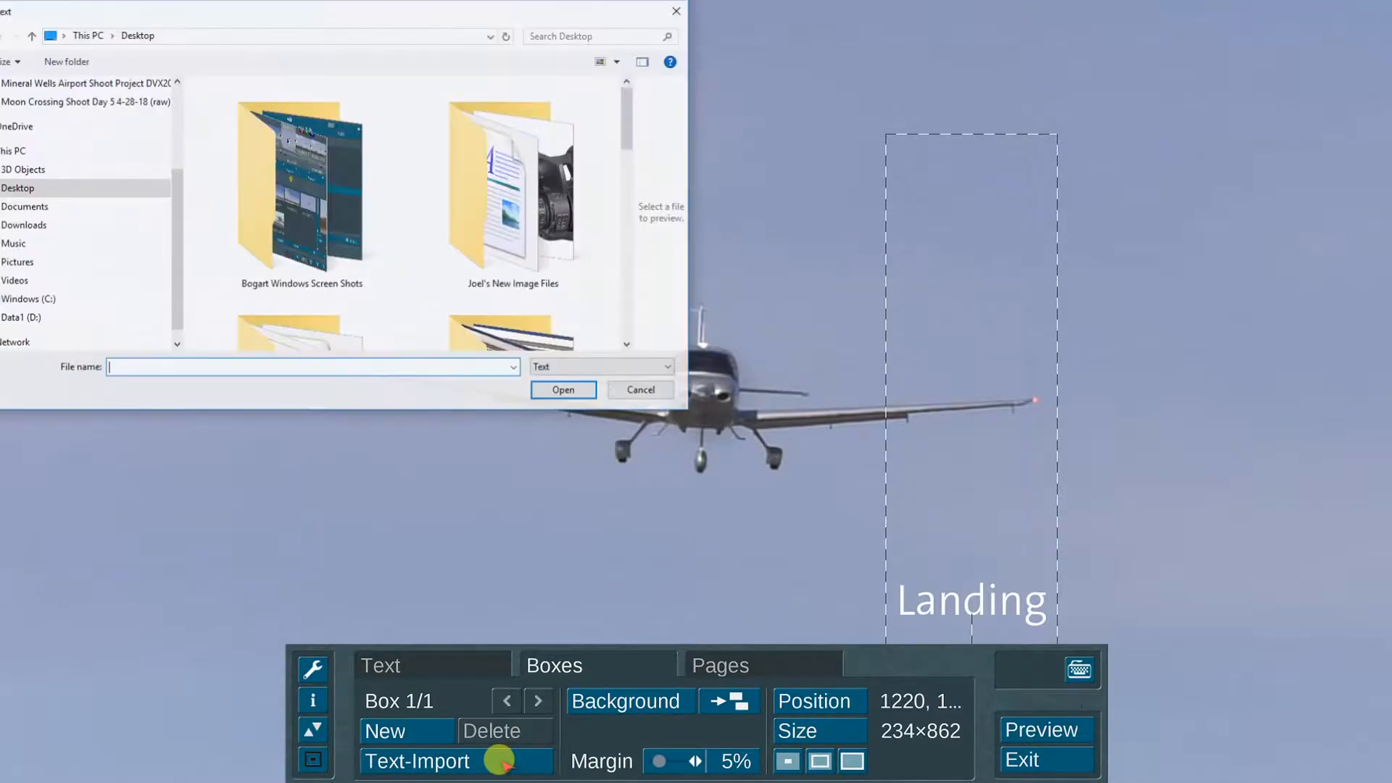
Step: Skip the text import, add a second title page and return to page 1
left_click(639, 390)
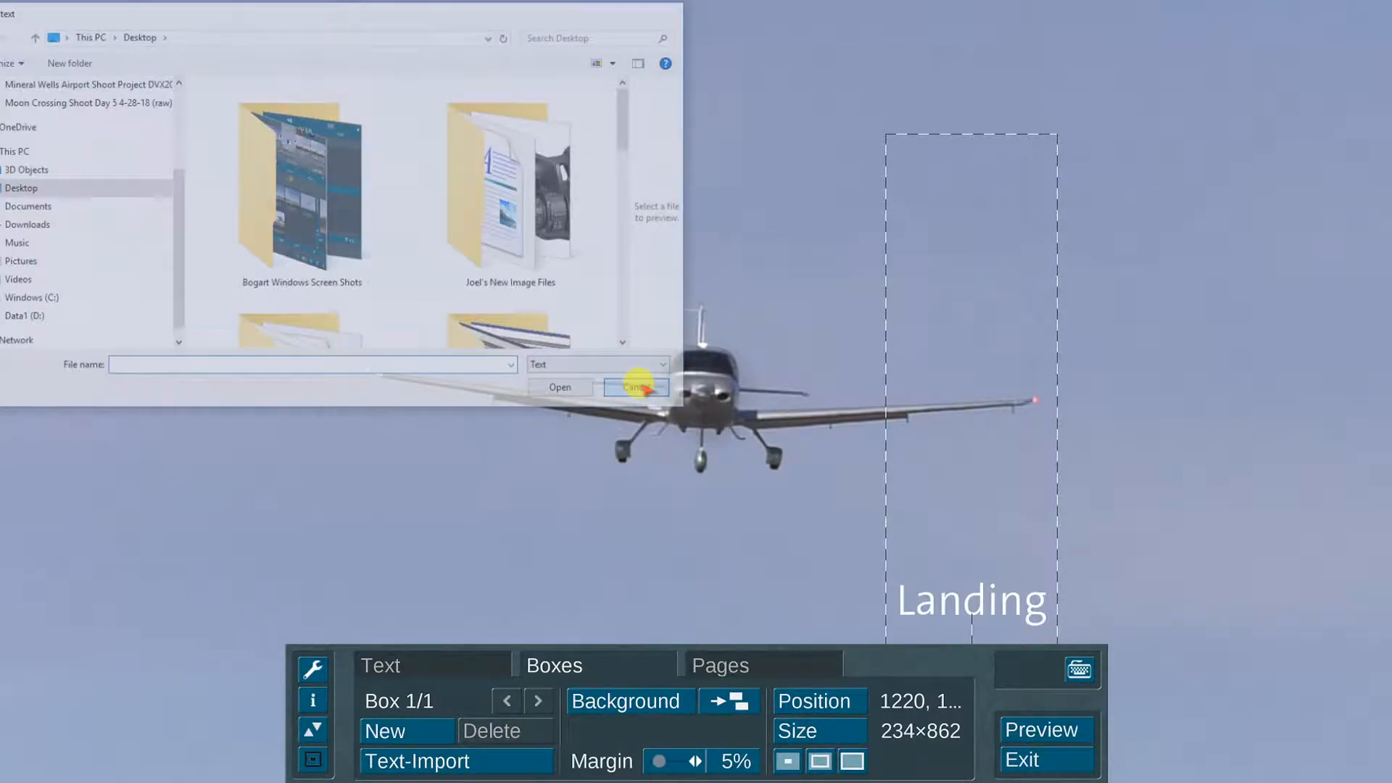
left_click(751, 664)
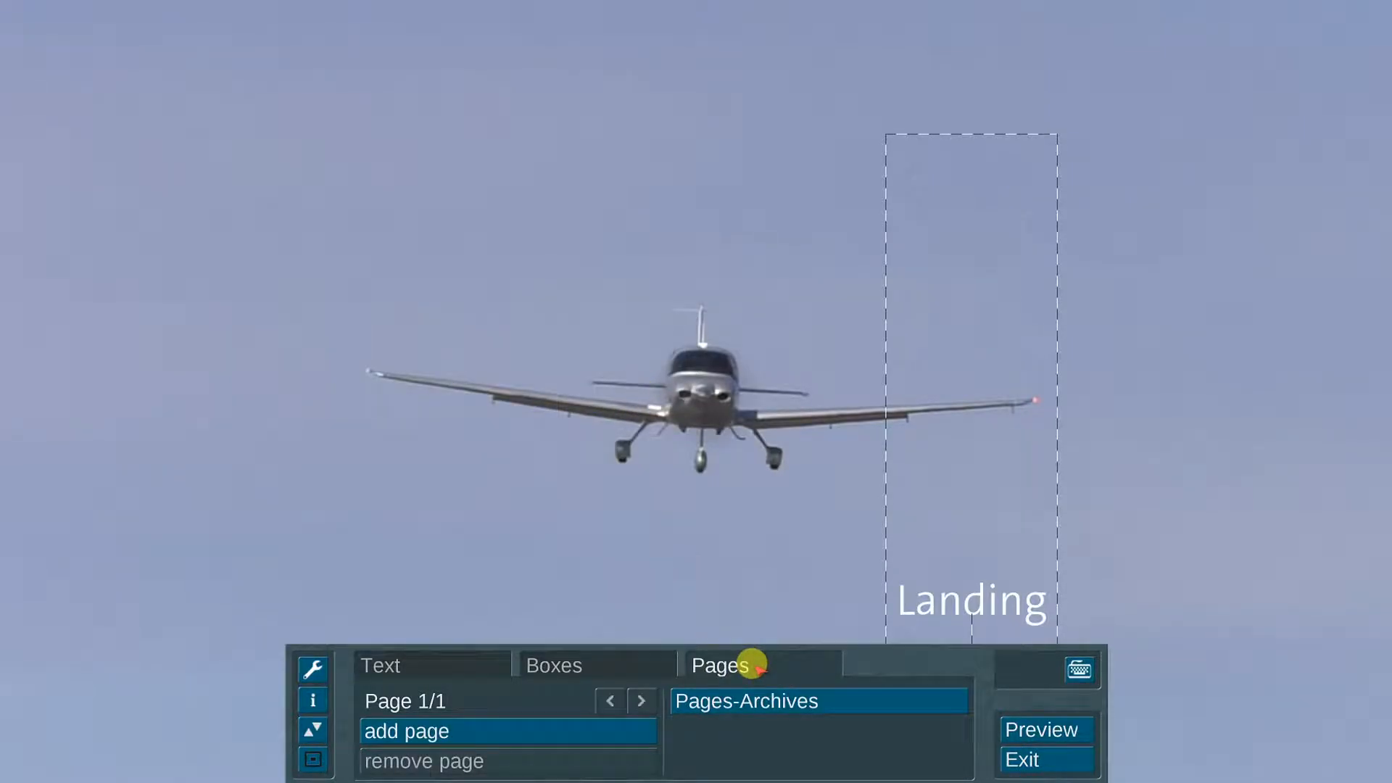
left_click(584, 729)
left_click(600, 695)
left_click(750, 698)
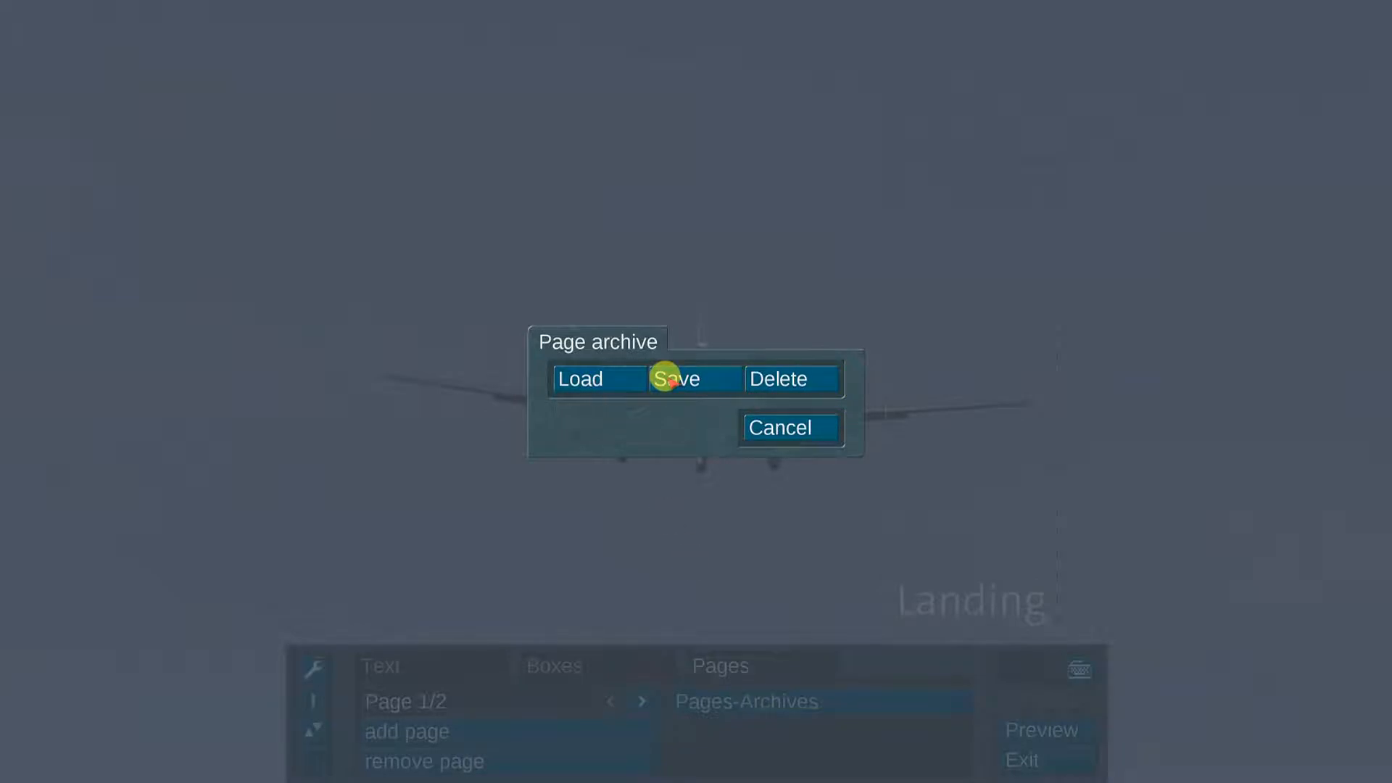
left_click(797, 426)
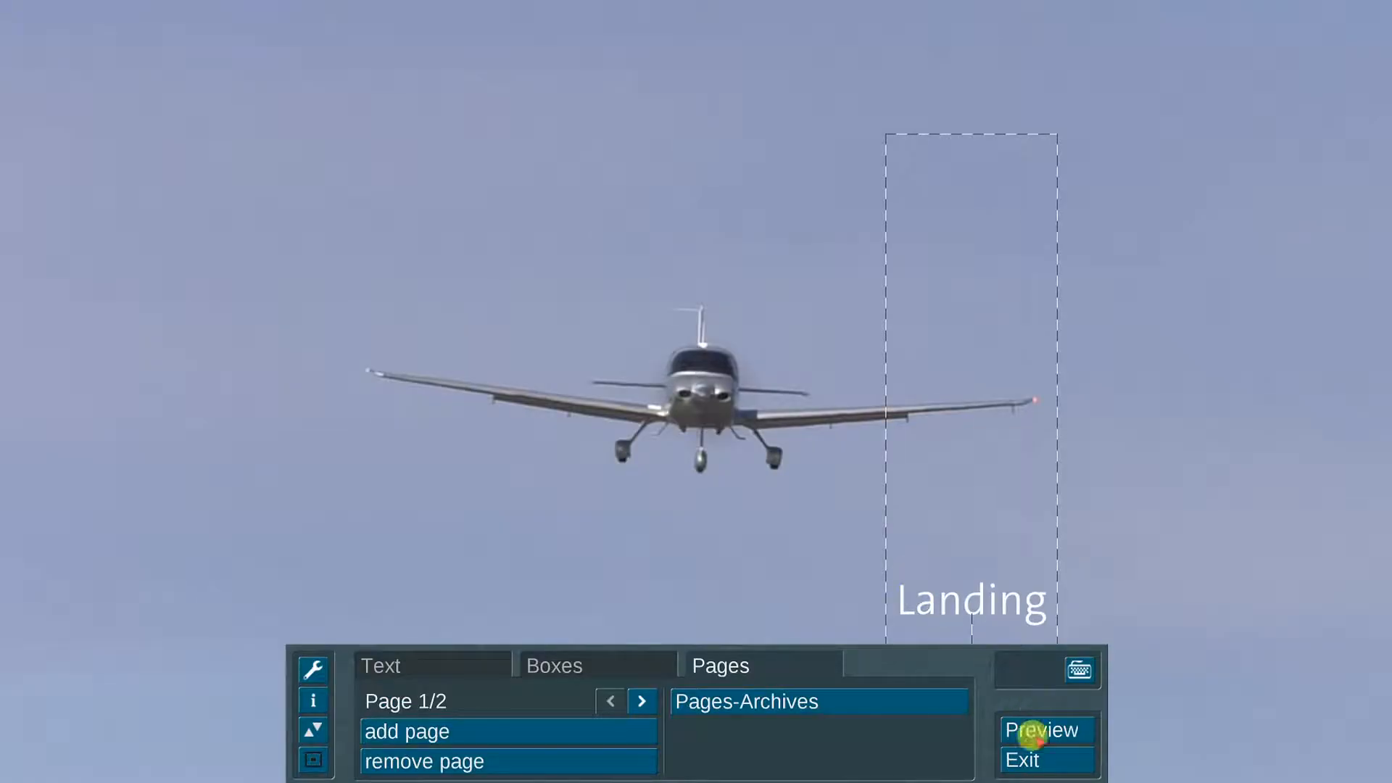
Step: Centre the Landing box at position 844, 196 and exit the title editor
left_click(630, 660)
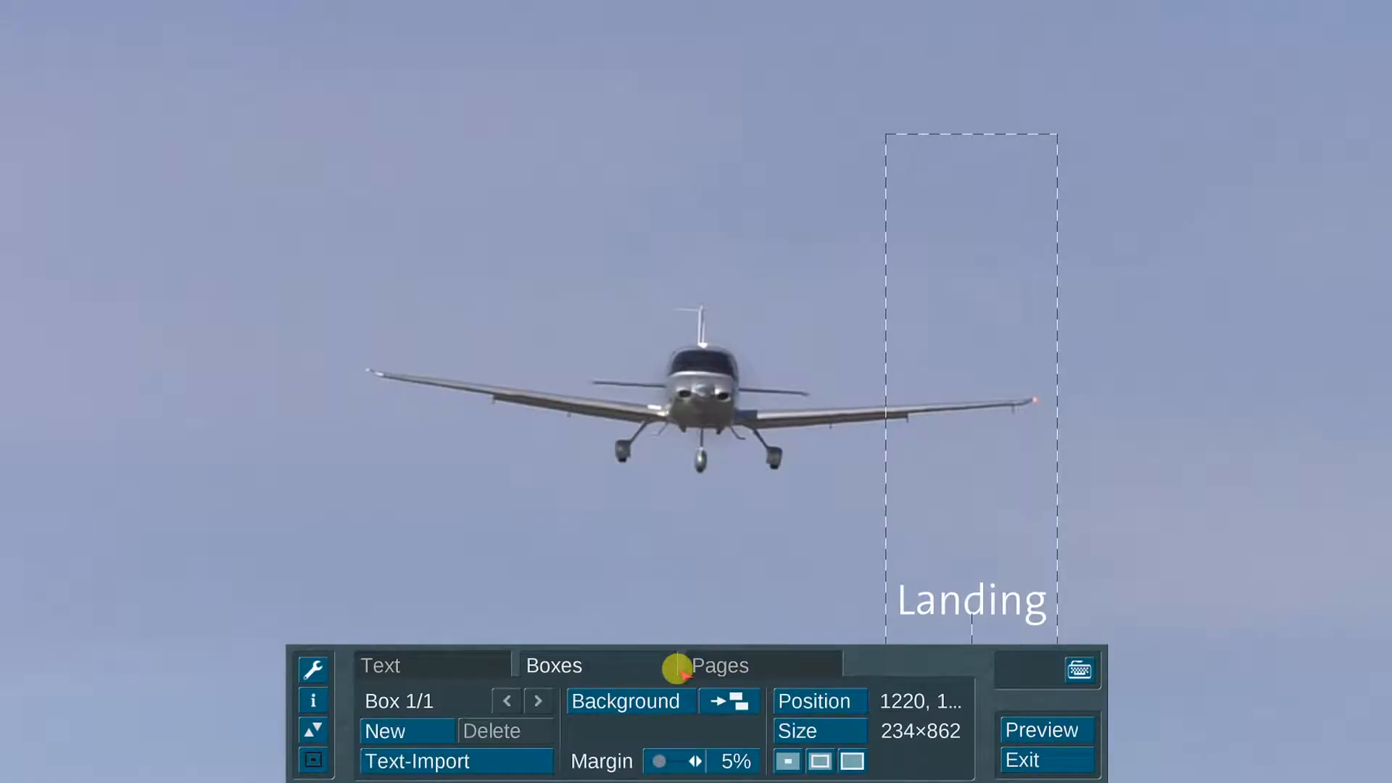
left_click(798, 702)
left_click(648, 702)
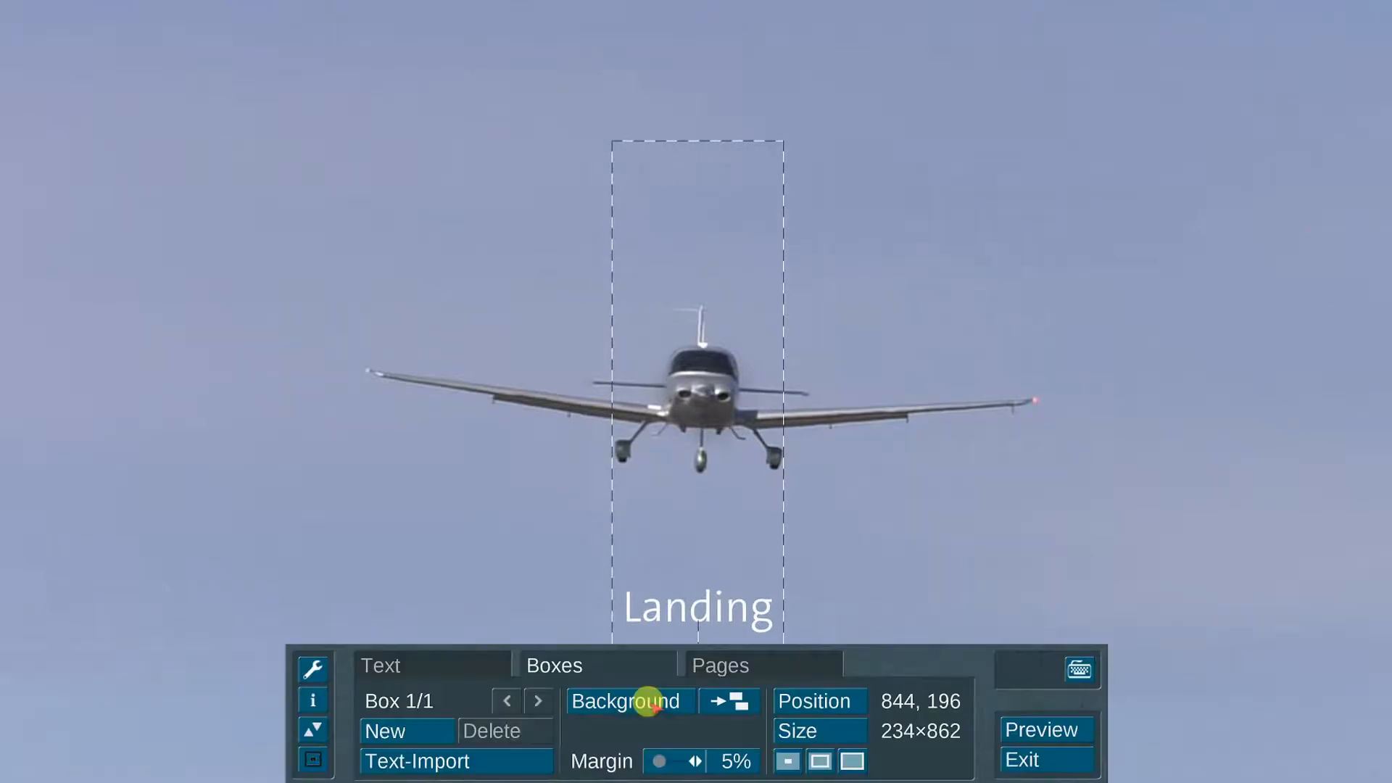
left_click(1008, 761)
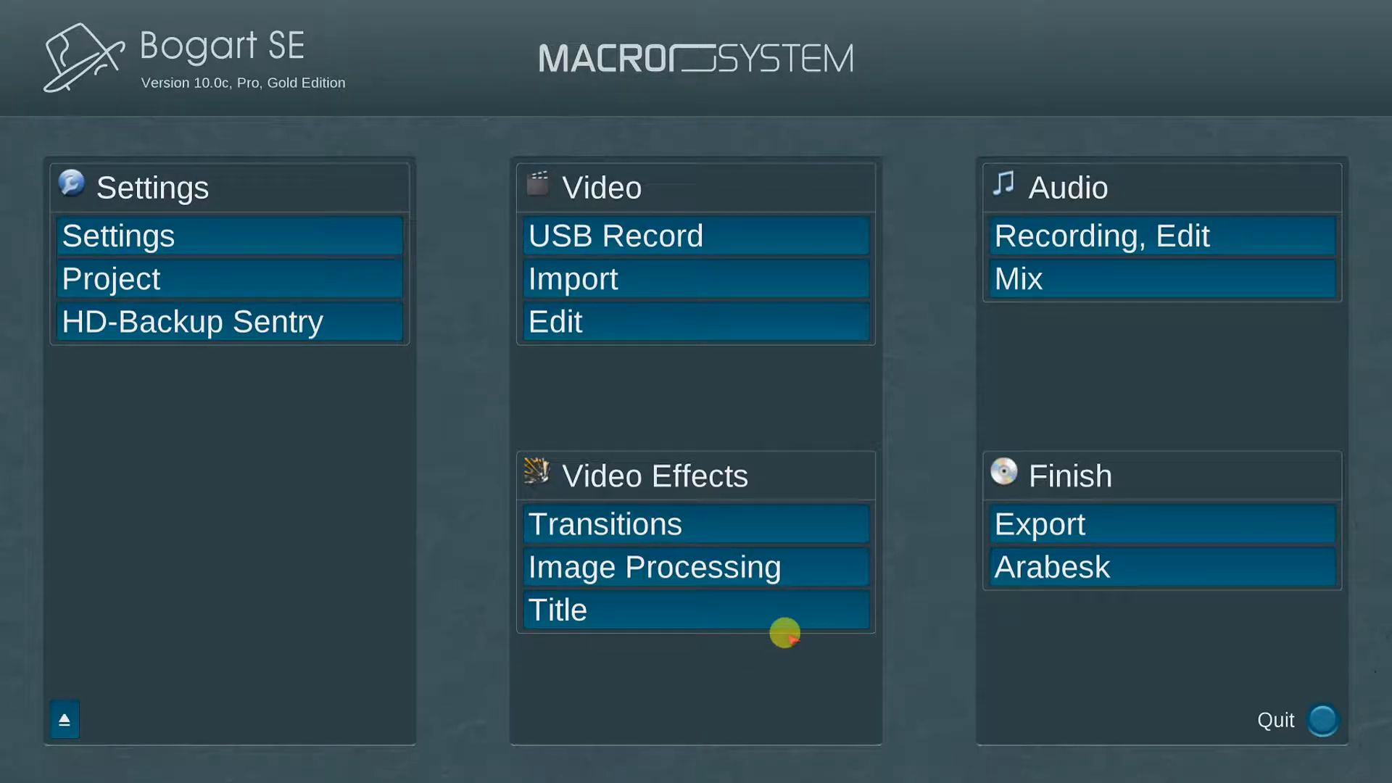
Step: Open Audio > Recording, Edit from the main menu
left_click(1241, 230)
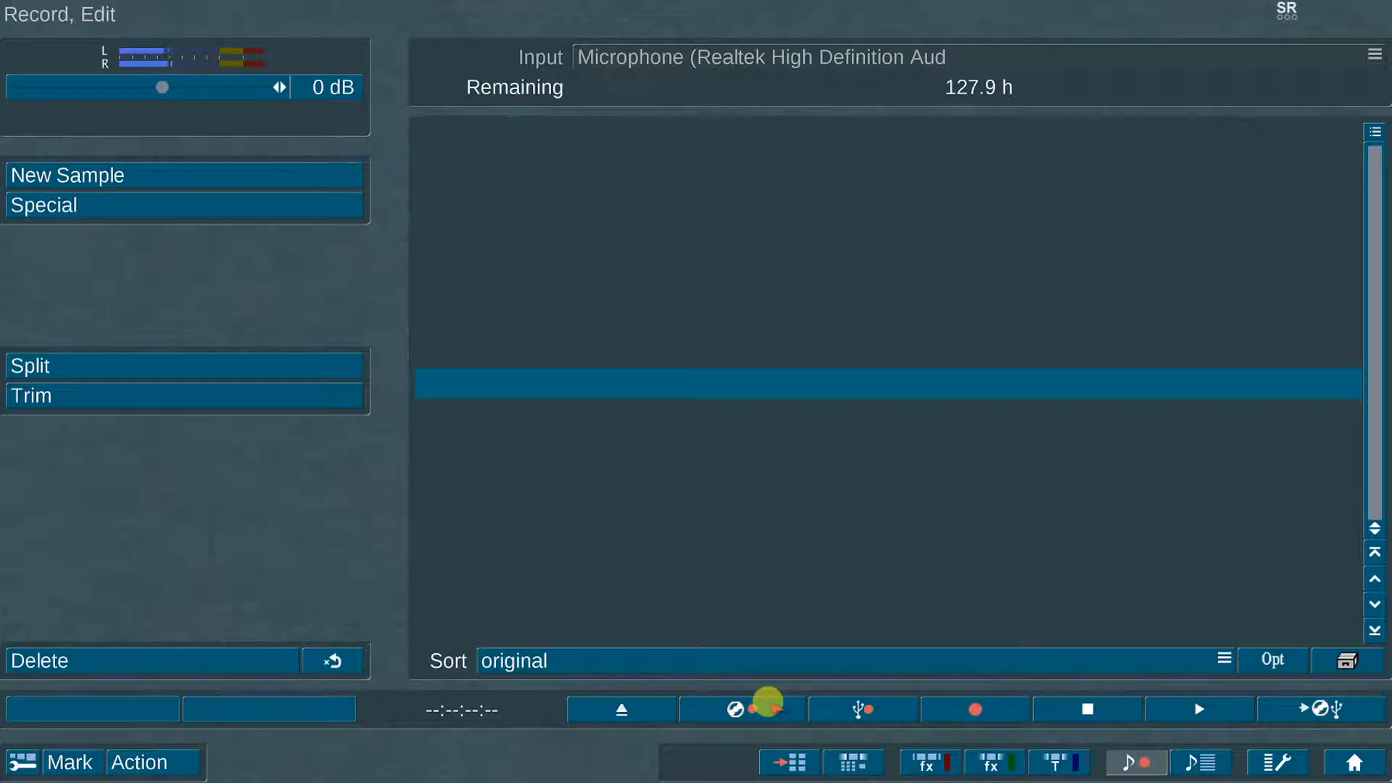
Step: Import CD Track 02 (00:03:25:33) into the audio sample list
left_click(768, 702)
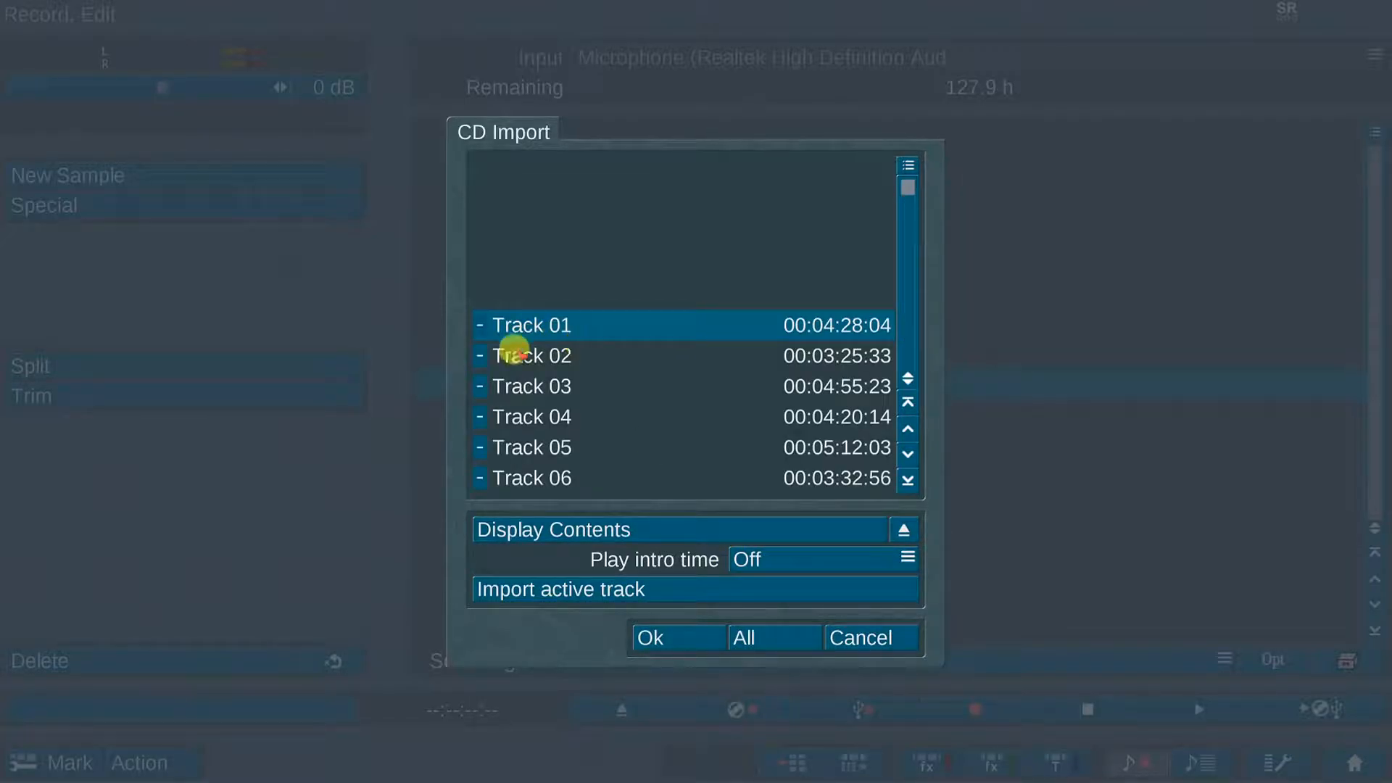
left_click(543, 351)
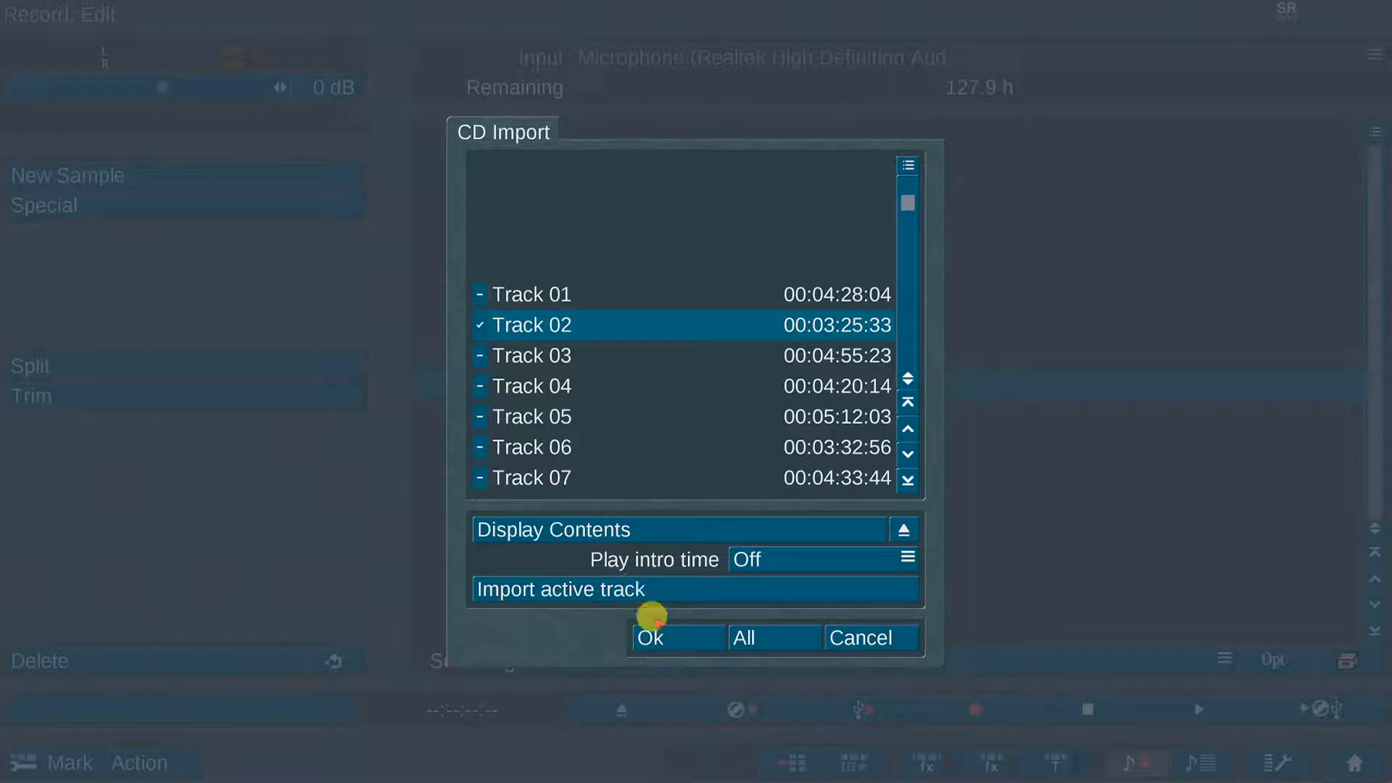
left_click(671, 637)
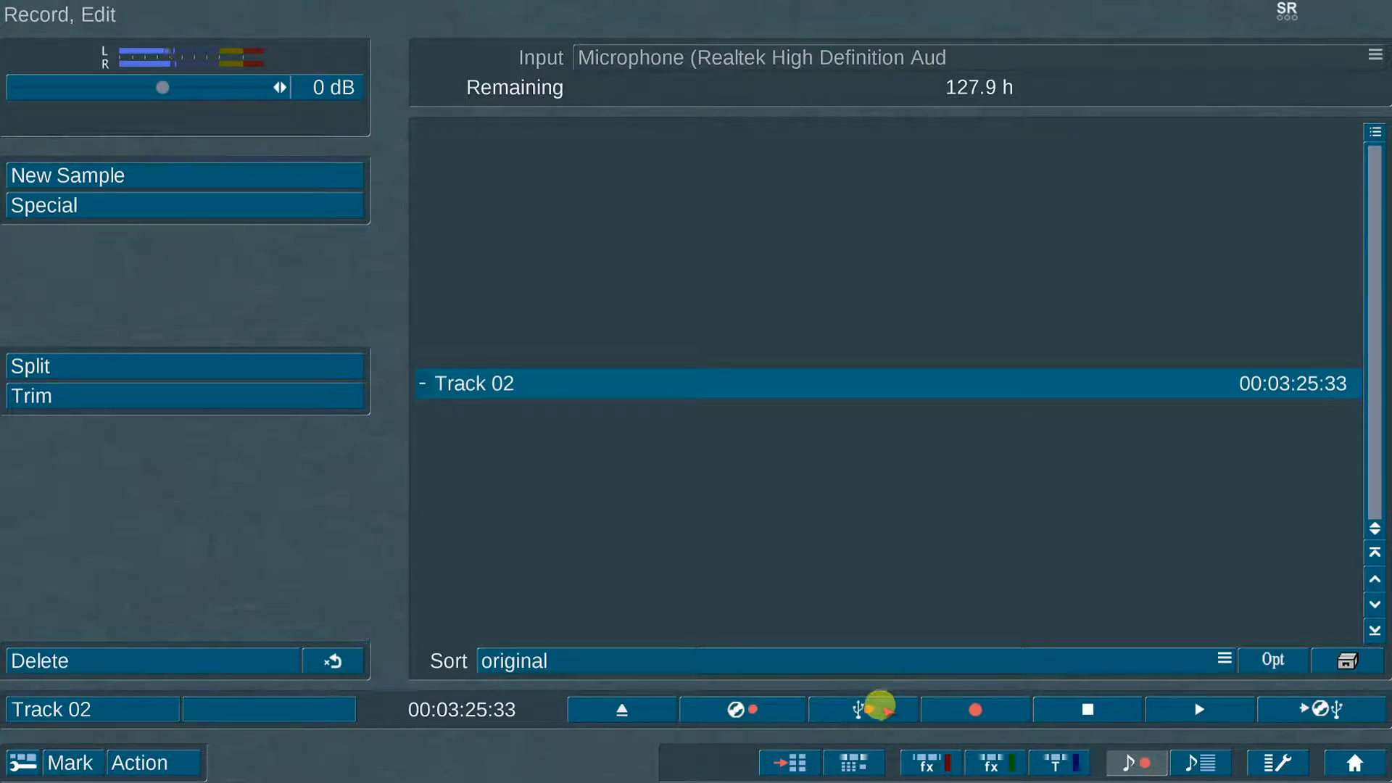
left_click(879, 705)
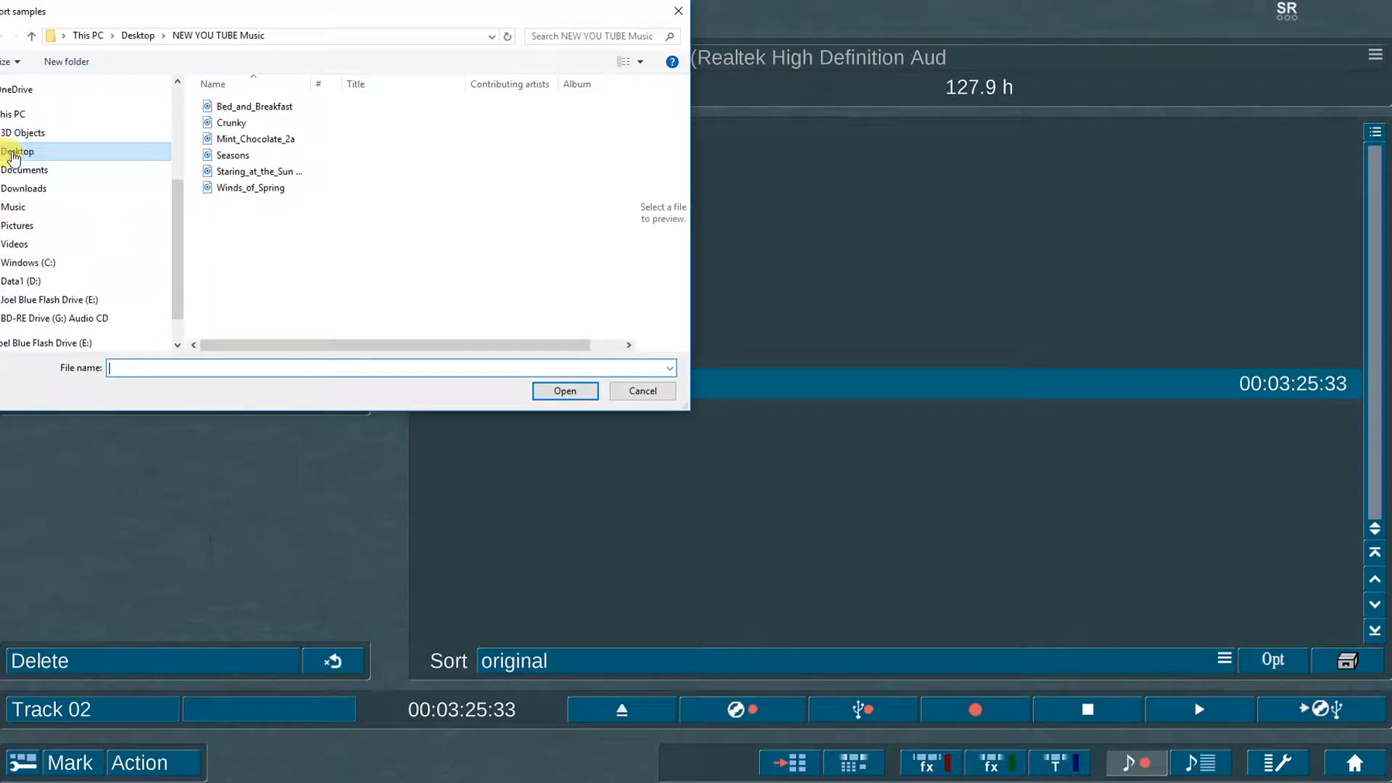
Step: Import Winds_of_Spring from the flash drive (E:) as a second audio sample
left_click(13, 154)
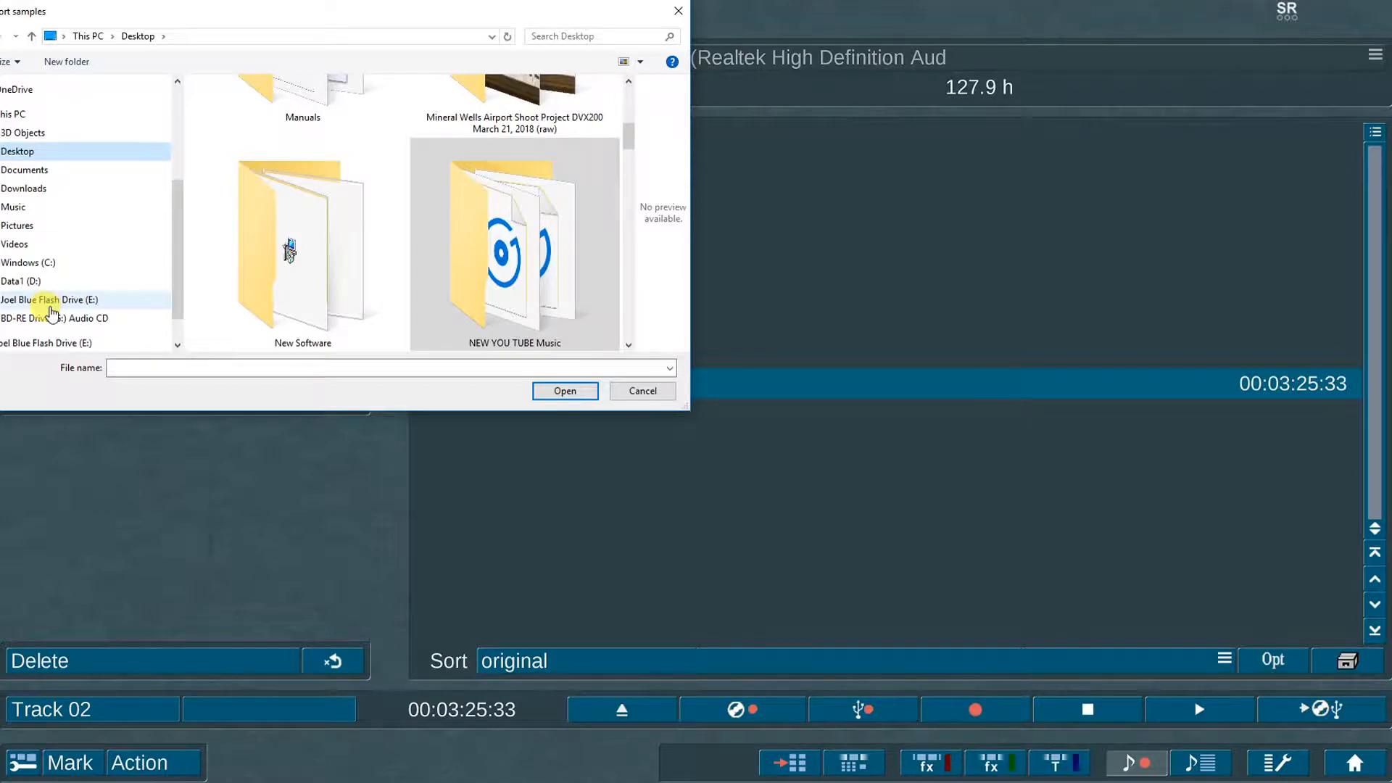
left_click(60, 303)
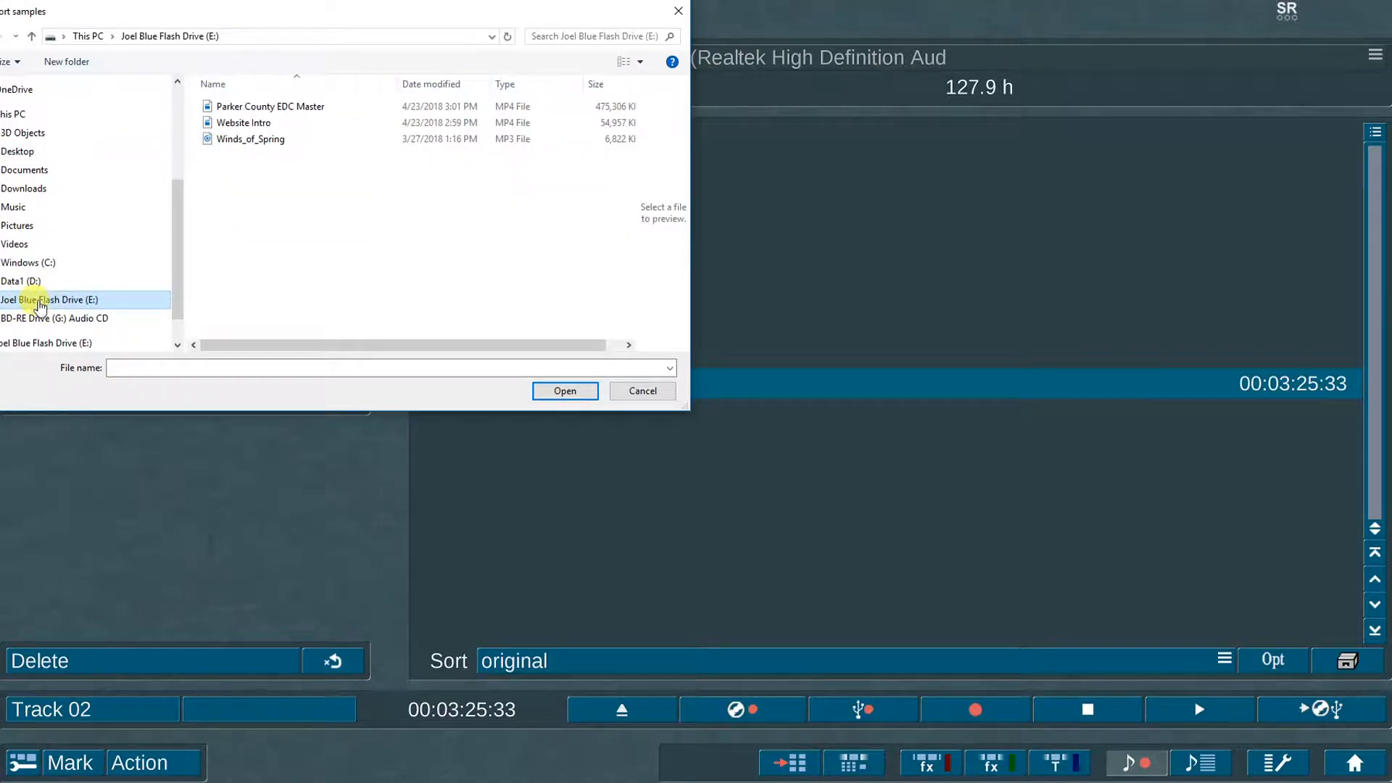
left_click(269, 142)
left_click(589, 393)
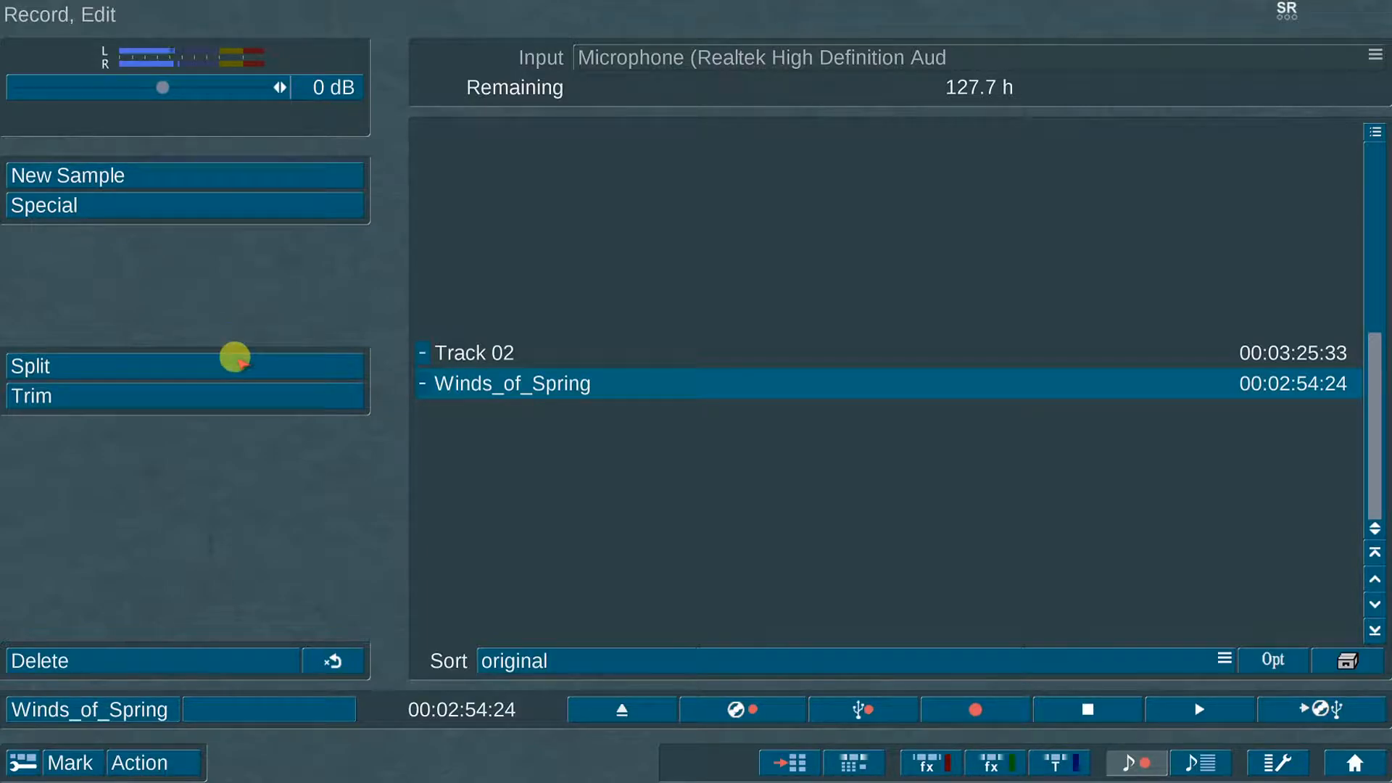
Step: Browse the Special effects without applying any, then set MP3 export quality to high
left_click(242, 205)
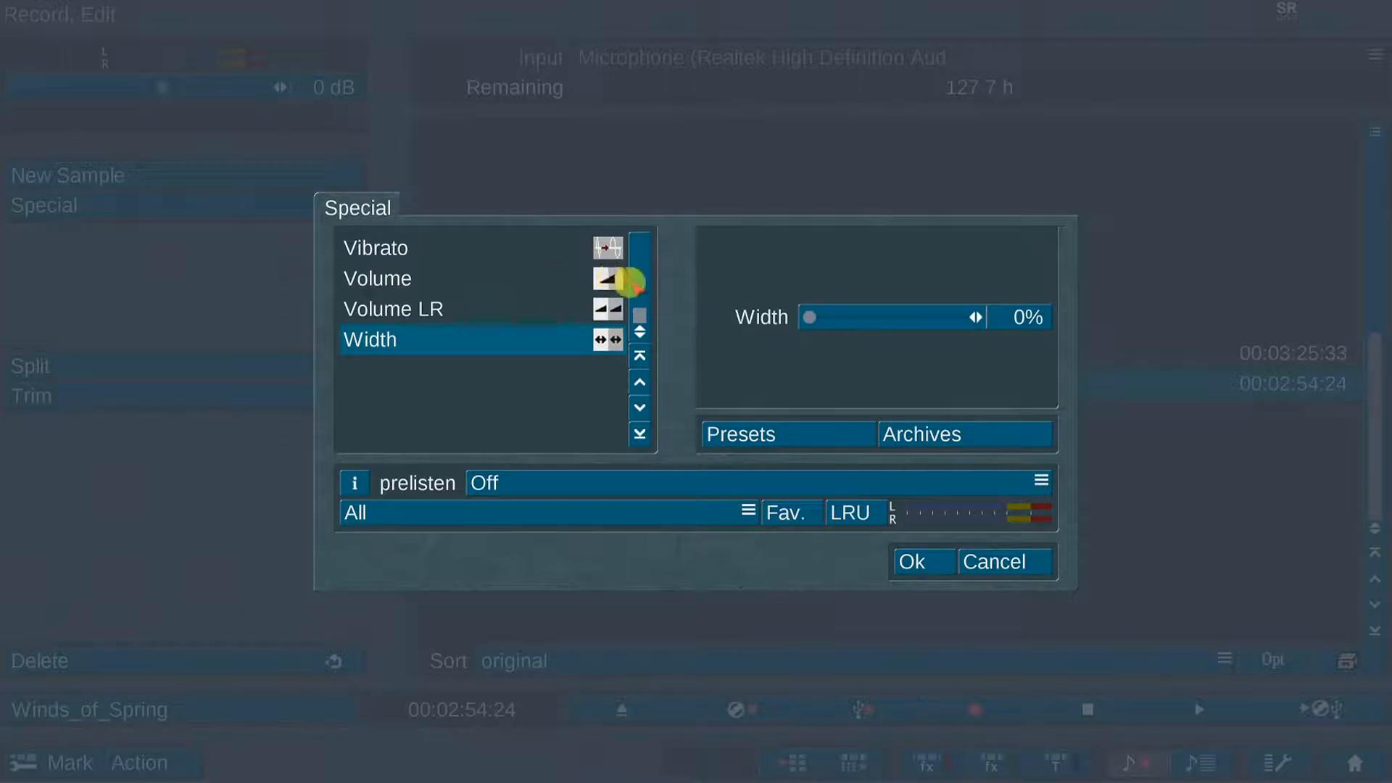
scroll(630, 282, "up", 20)
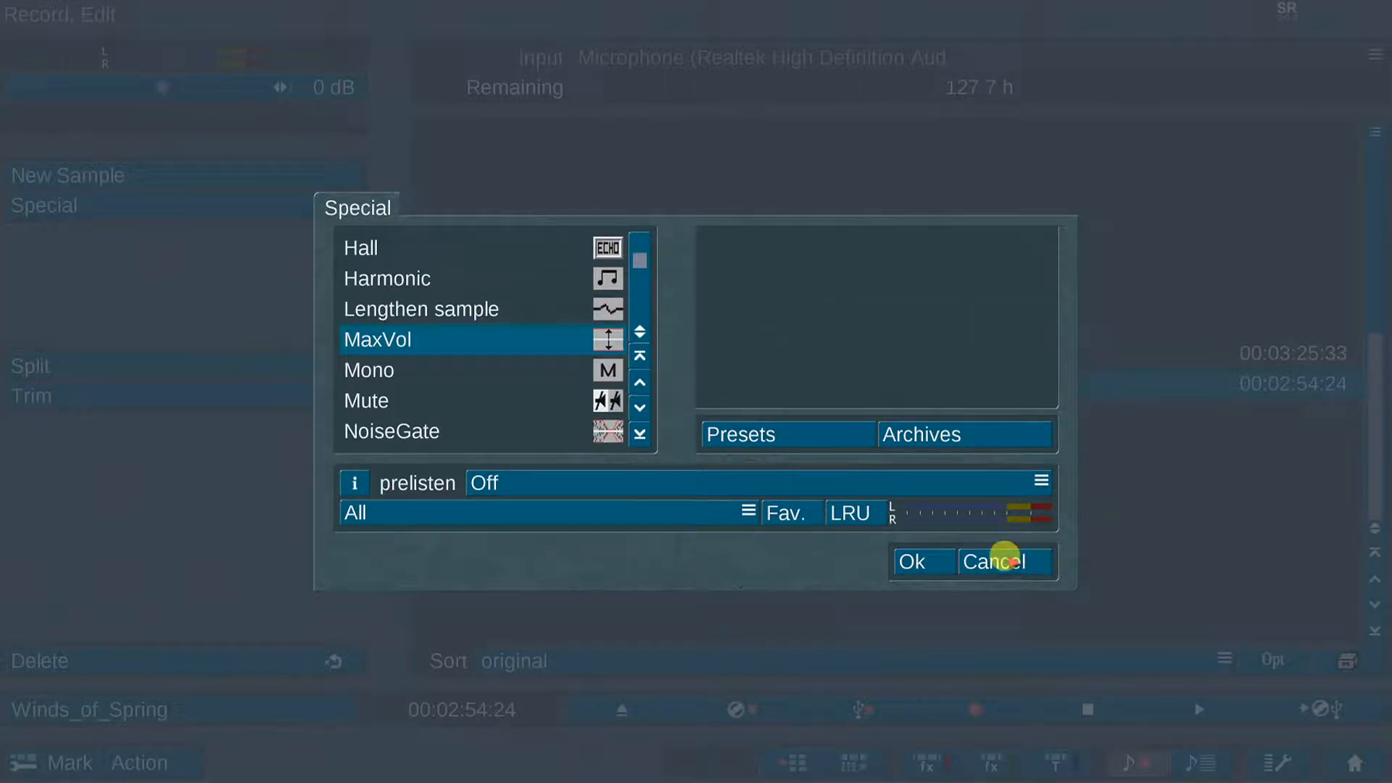
left_click(1003, 560)
left_click(1317, 703)
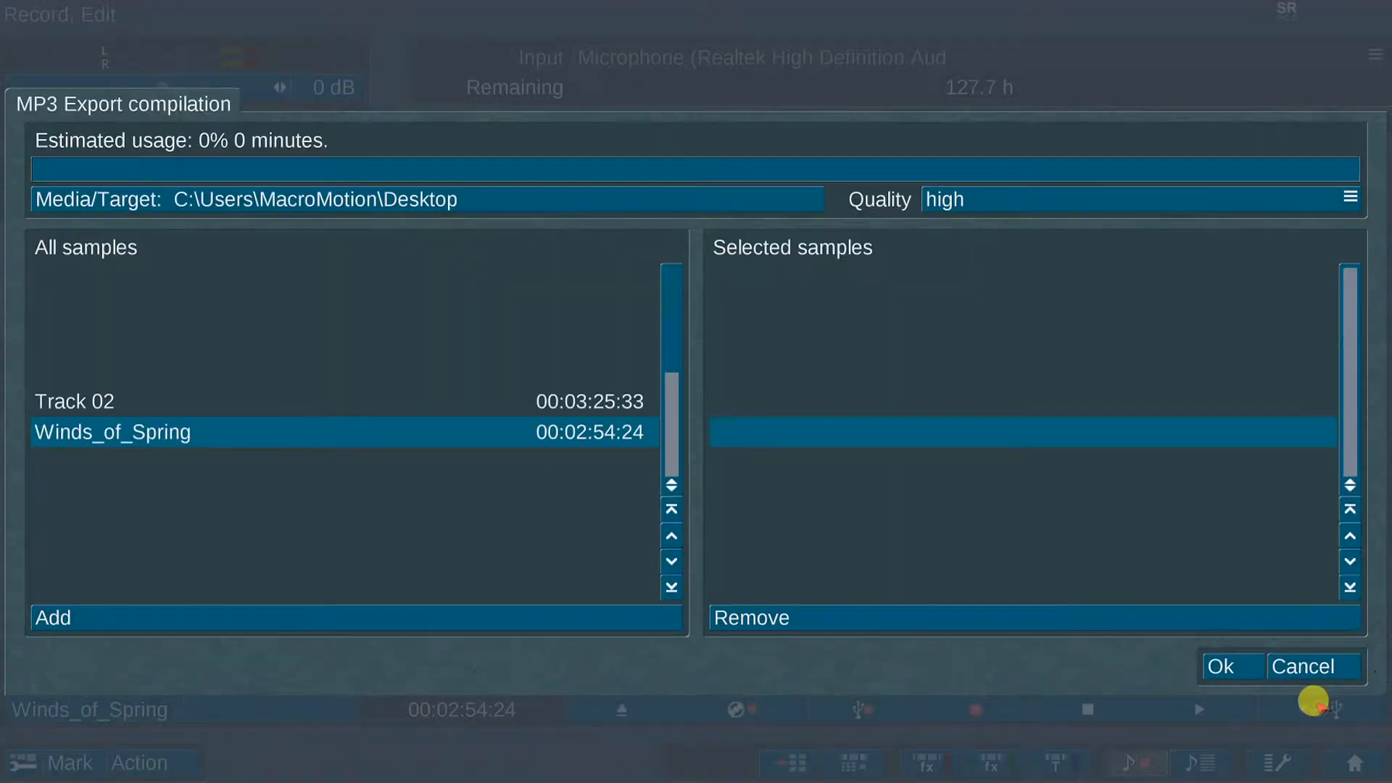
left_click(997, 193)
left_click(949, 249)
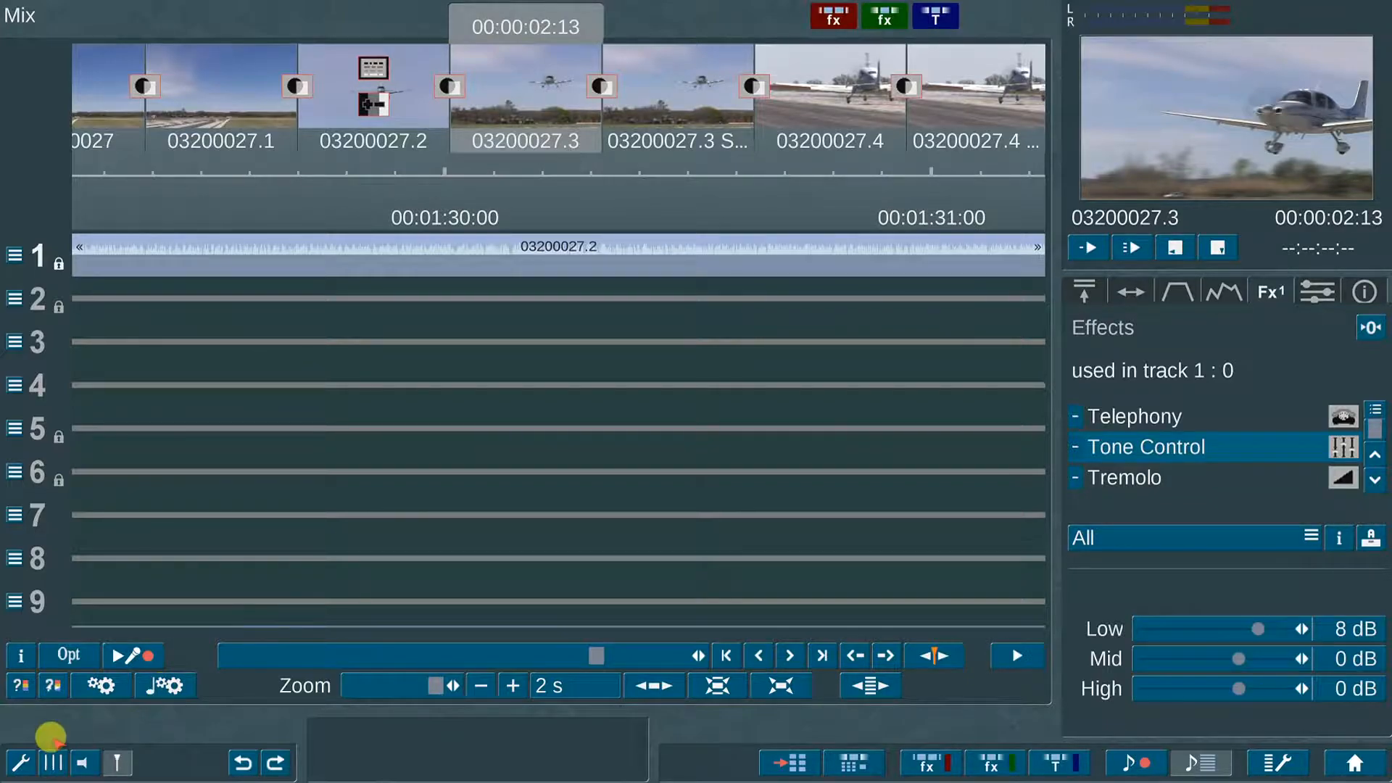
Step: Adjust the Storyboard options twice so clips and crossfades appear above the audio tracks
left_click(16, 758)
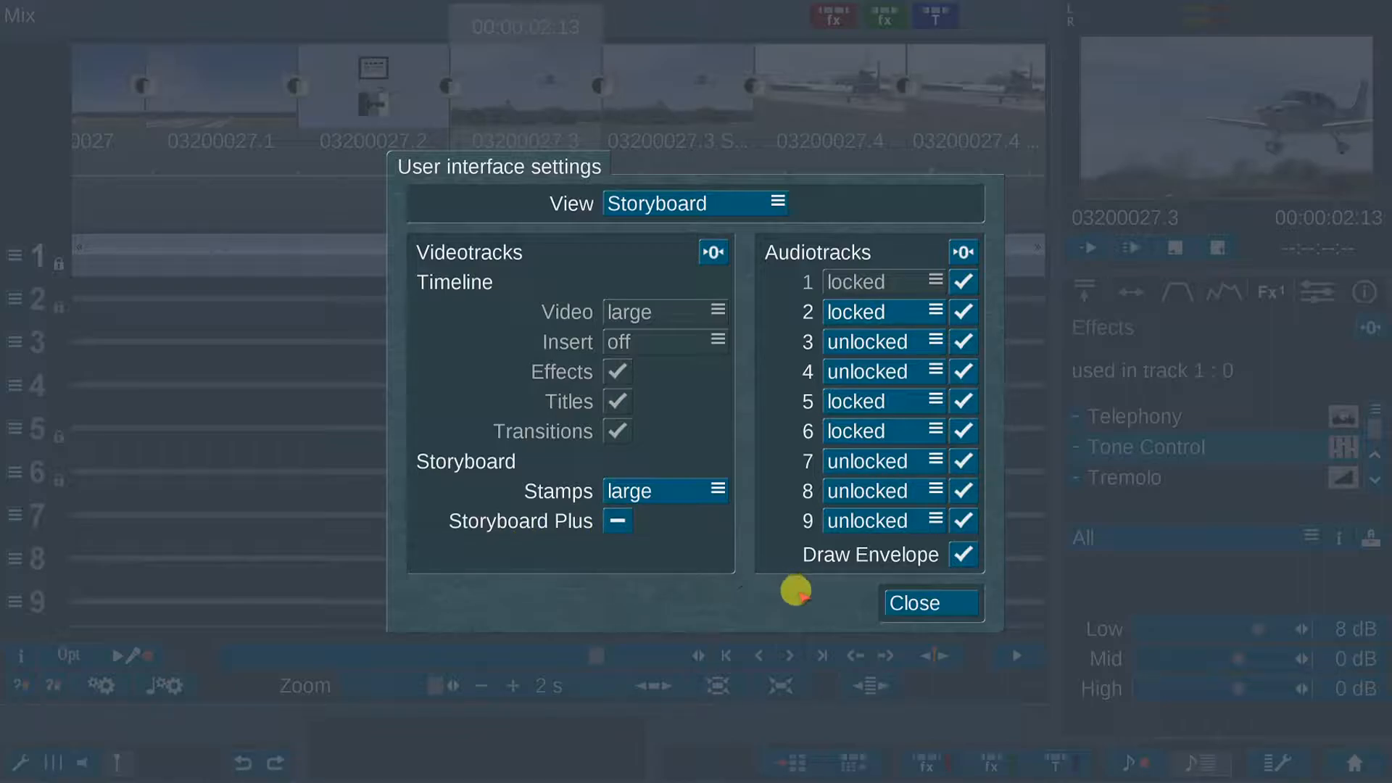
left_click(919, 606)
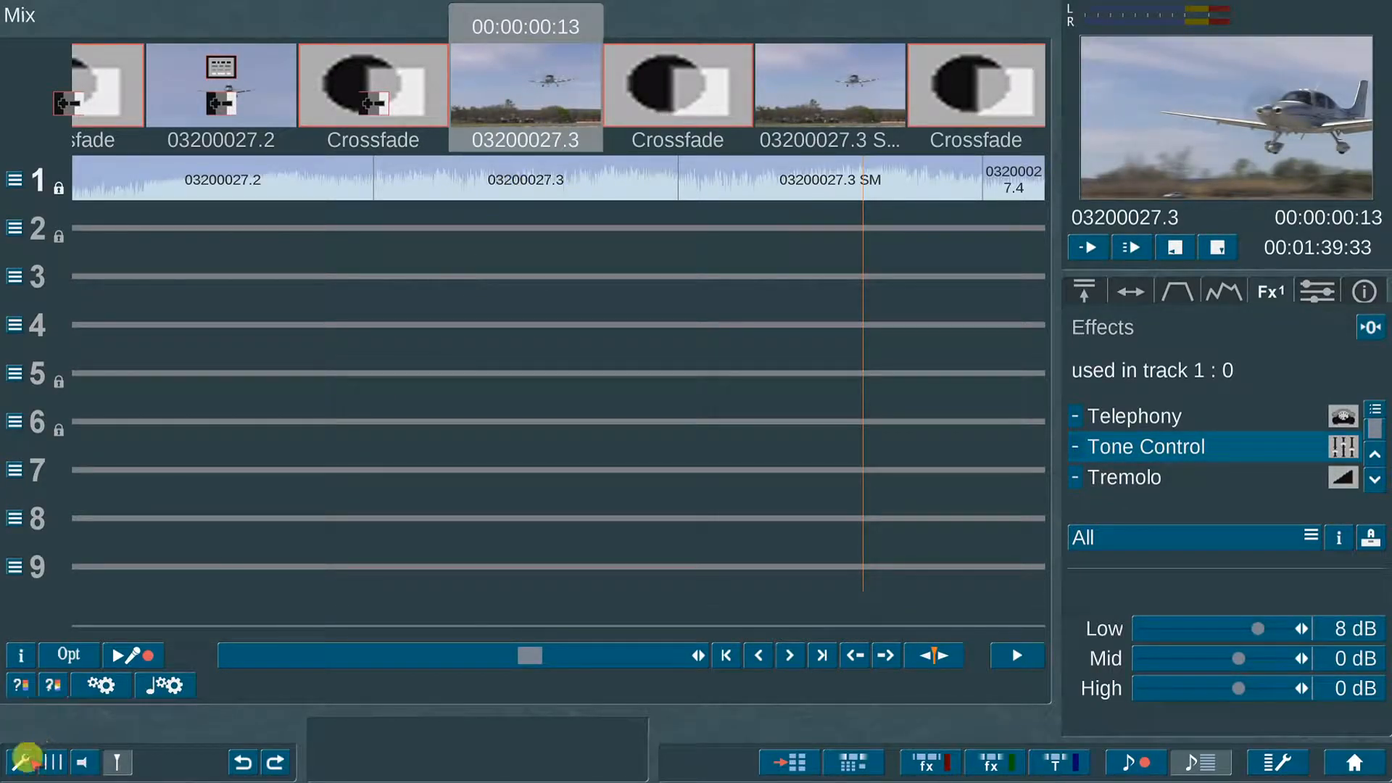
left_click(20, 761)
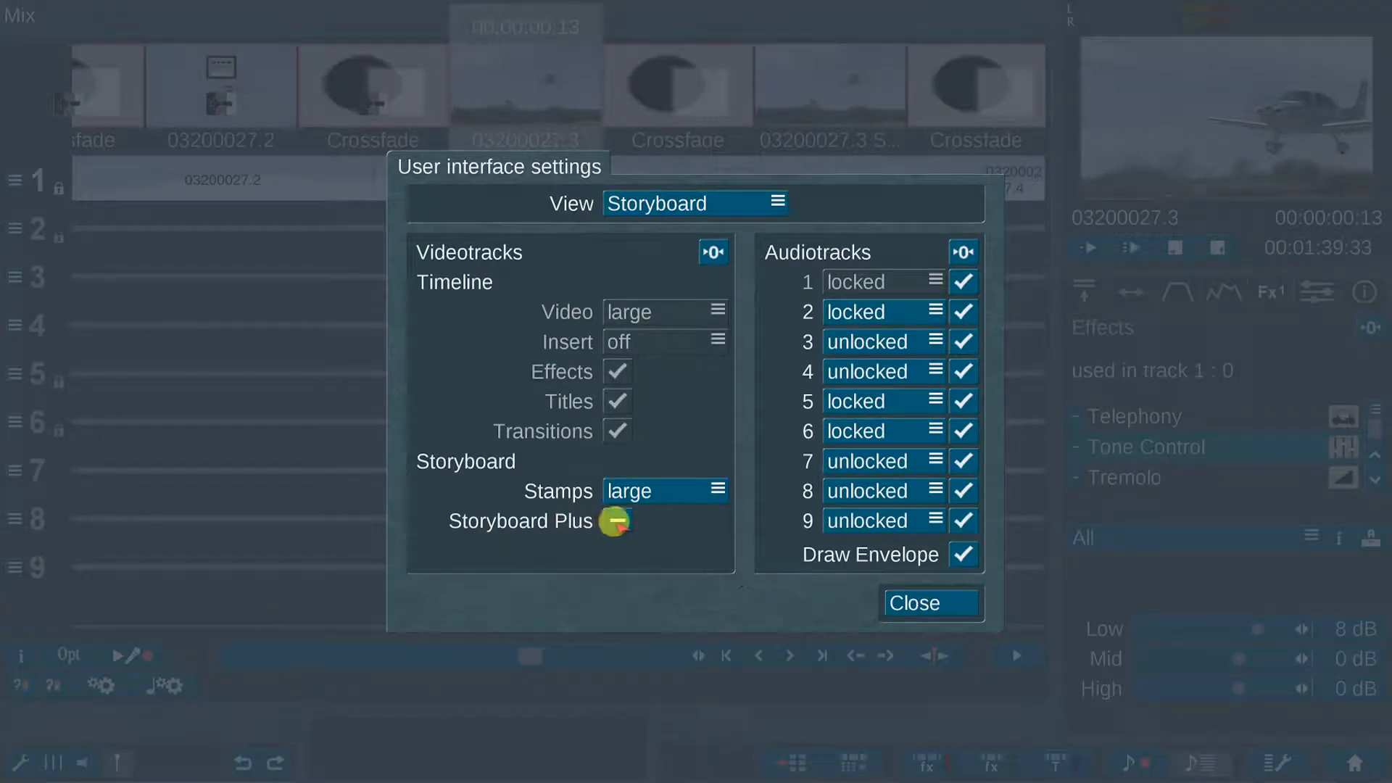
left_click(926, 597)
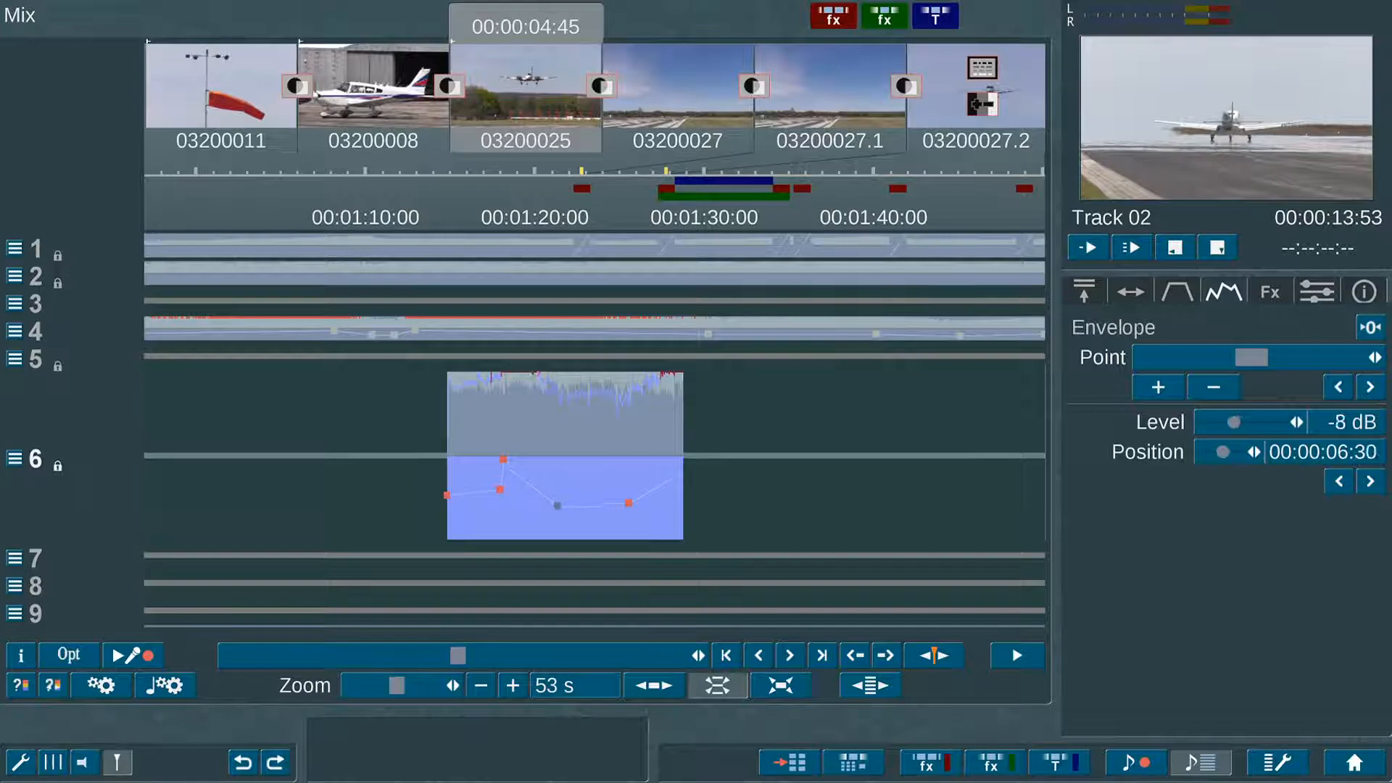
Step: View the MacroSystem Bogart 10 video page with its Download Video link
left_click(554, 508)
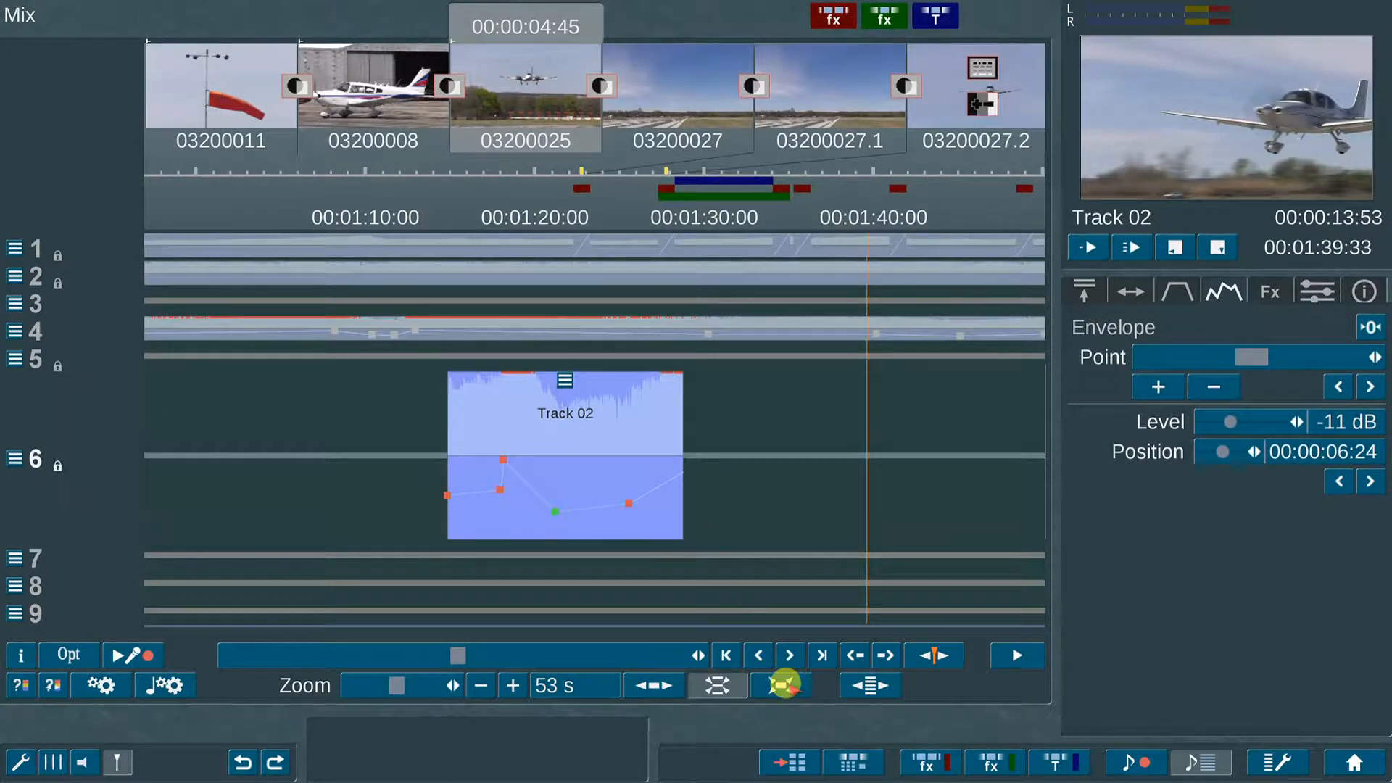
Step: Turn off Storyboard Plus and show the Insert/replace Samples list
left_click(780, 685)
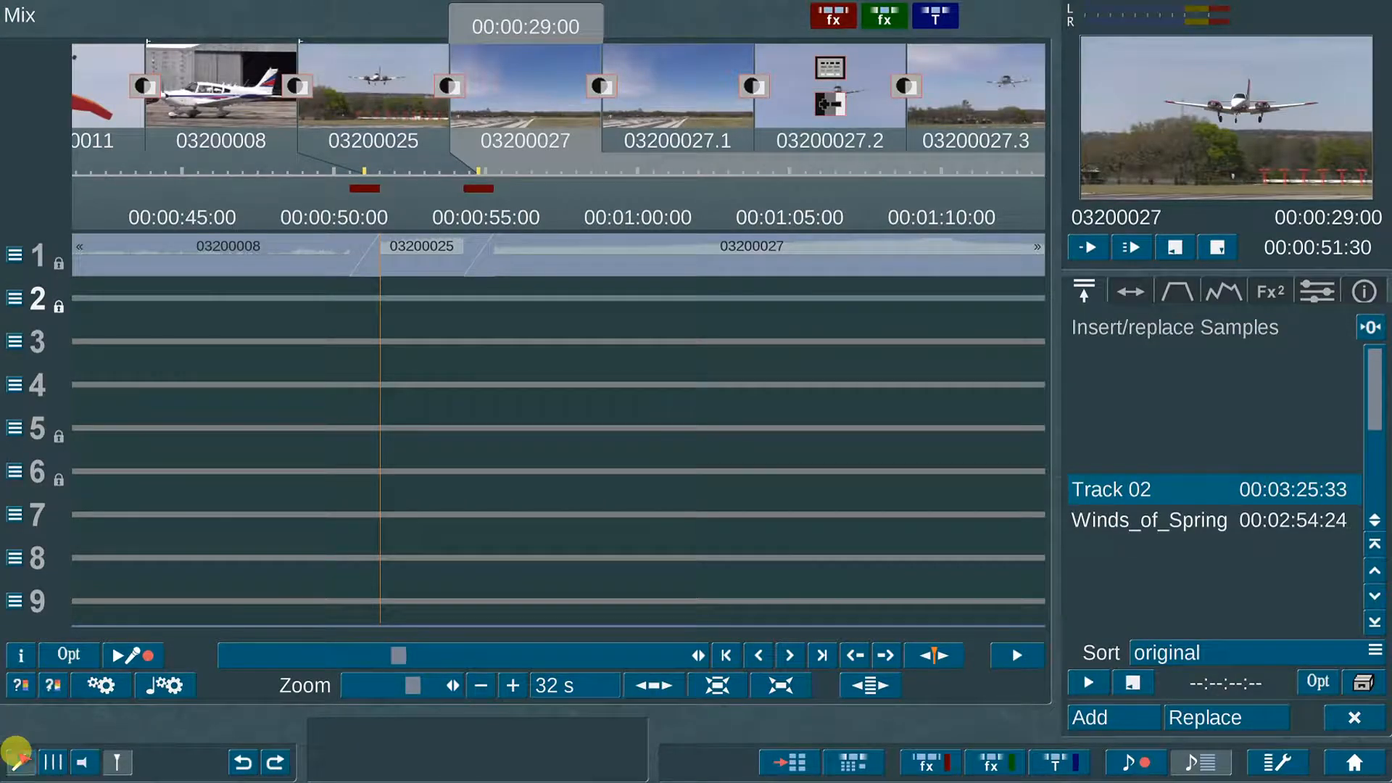
left_click(19, 759)
left_click(617, 521)
left_click(931, 595)
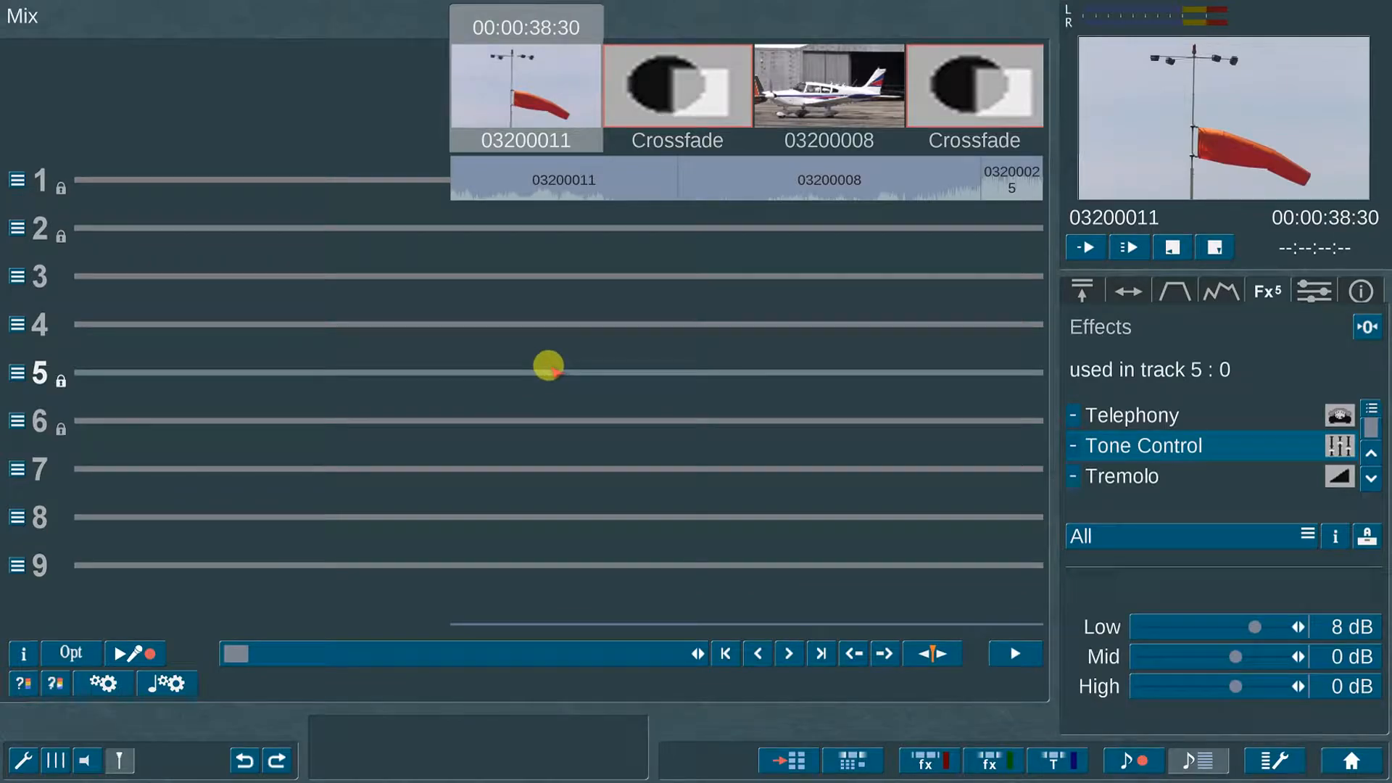
left_click(1080, 286)
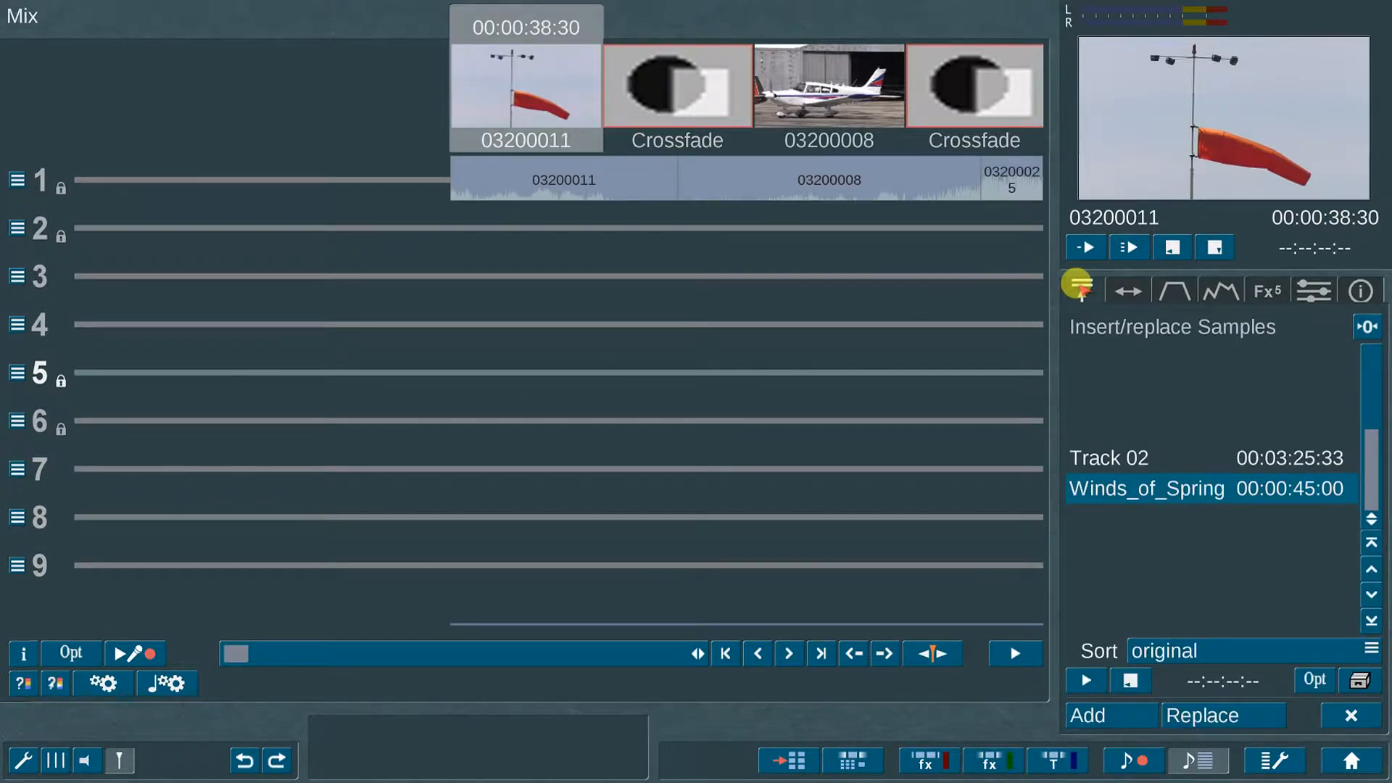
Step: Add the Winds_of_Spring sample to audio track 5
left_click(1164, 452)
left_click(1172, 511)
left_click(1169, 462)
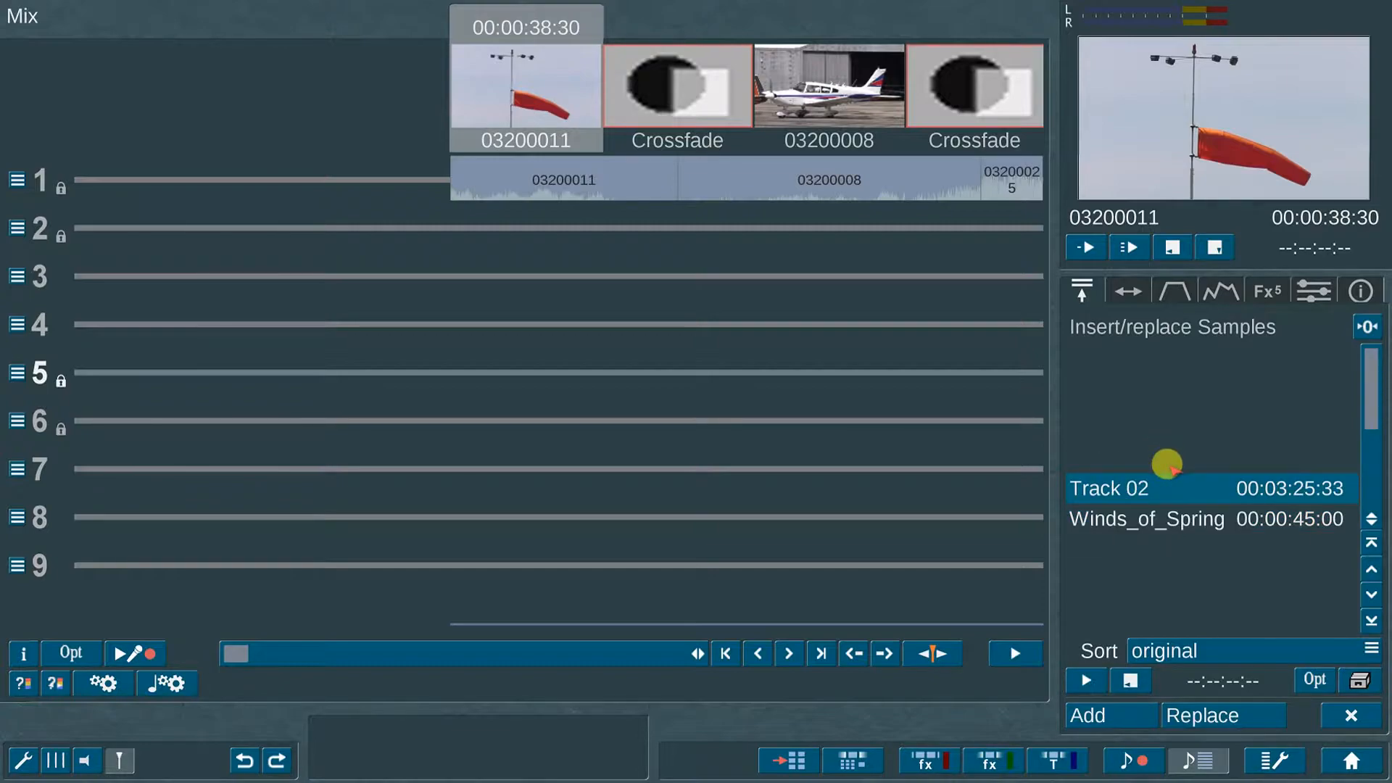
left_click(1178, 516)
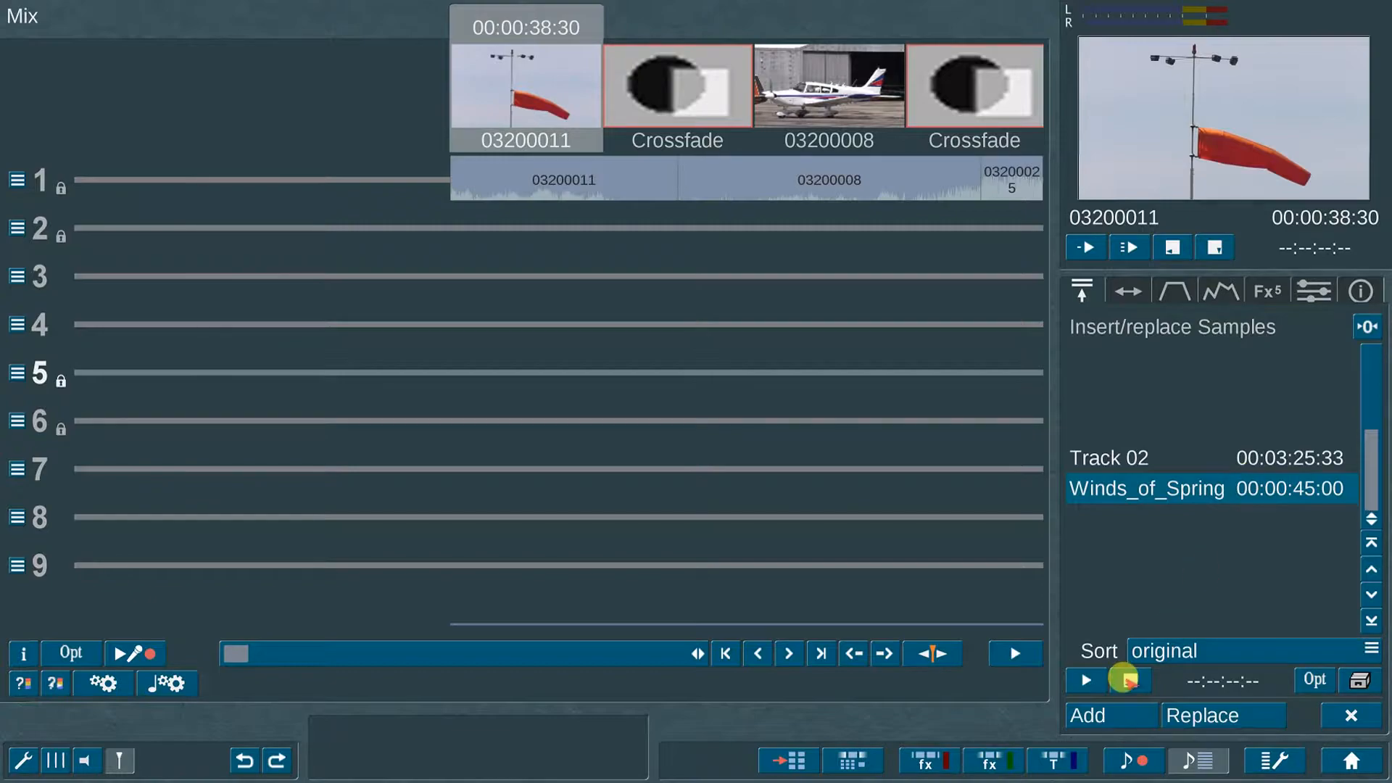
left_click(1106, 712)
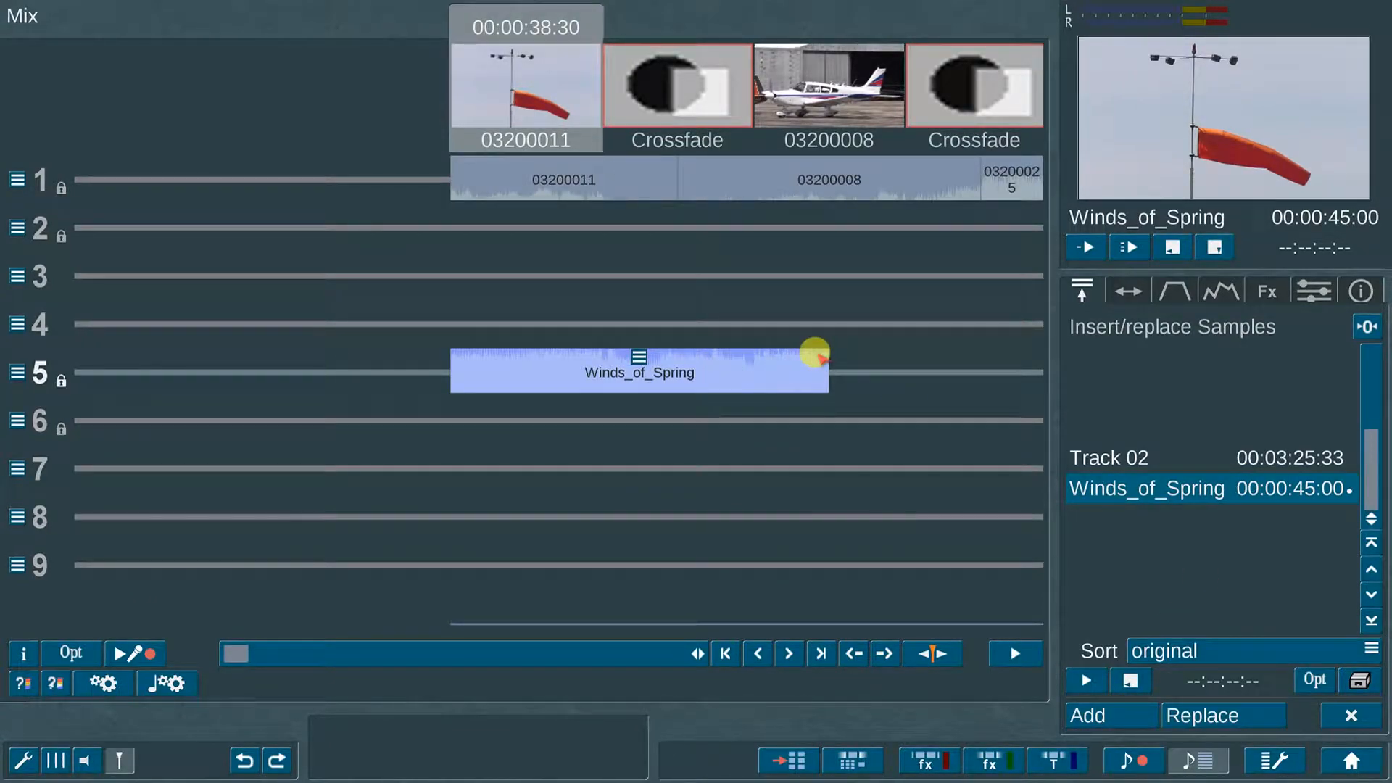
Step: Position Winds_of_Spring at 00:00:03:10 and trim it from 00:00:02:03 to 00:00:42:03
left_click(1127, 288)
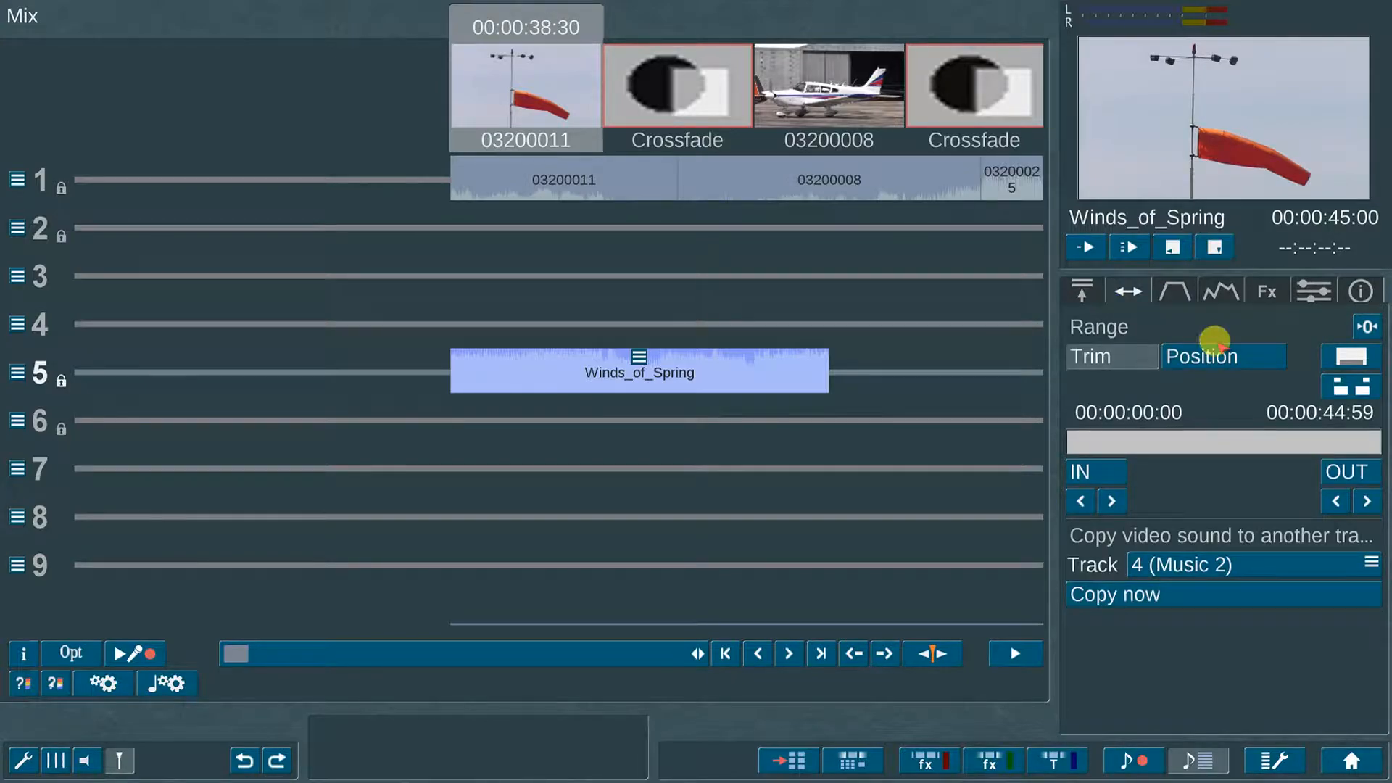
left_click(1254, 349)
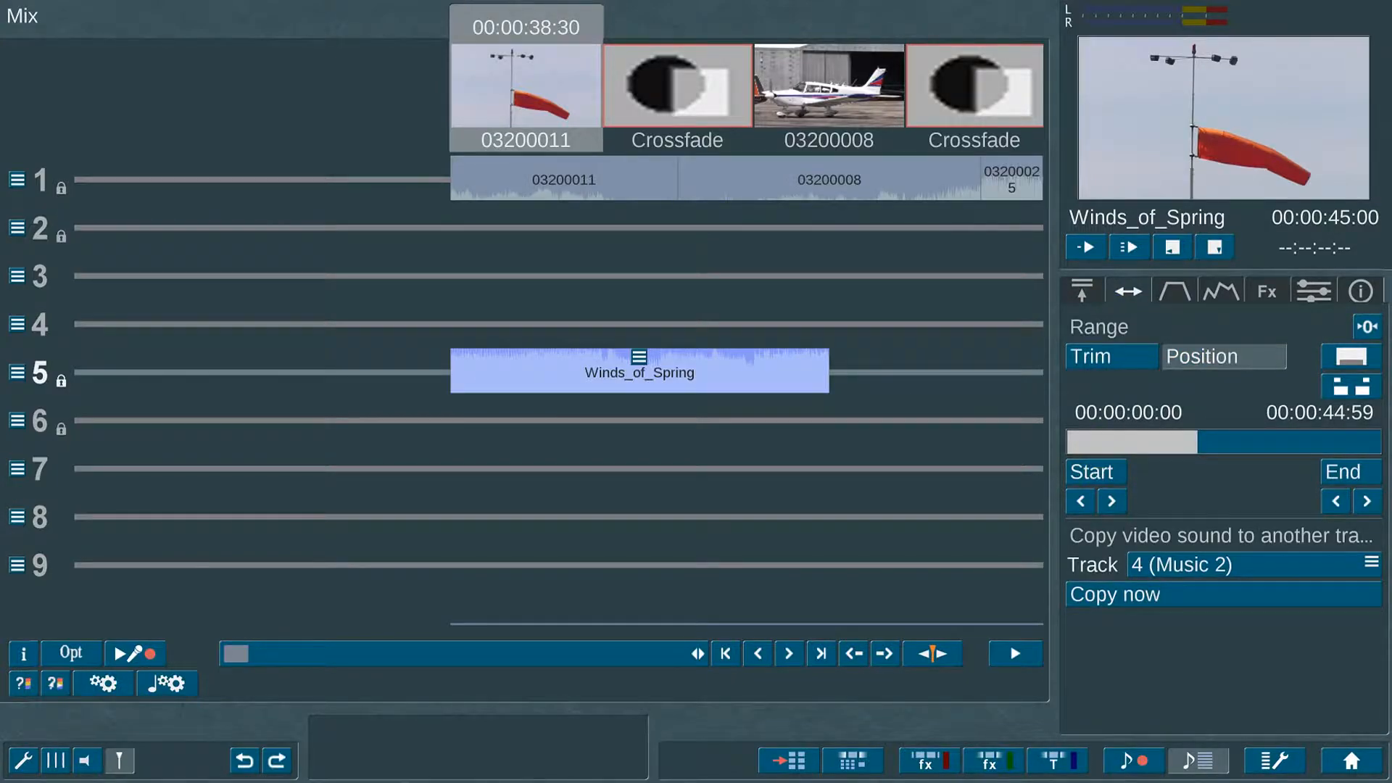
left_click(1099, 471)
left_click(1099, 472)
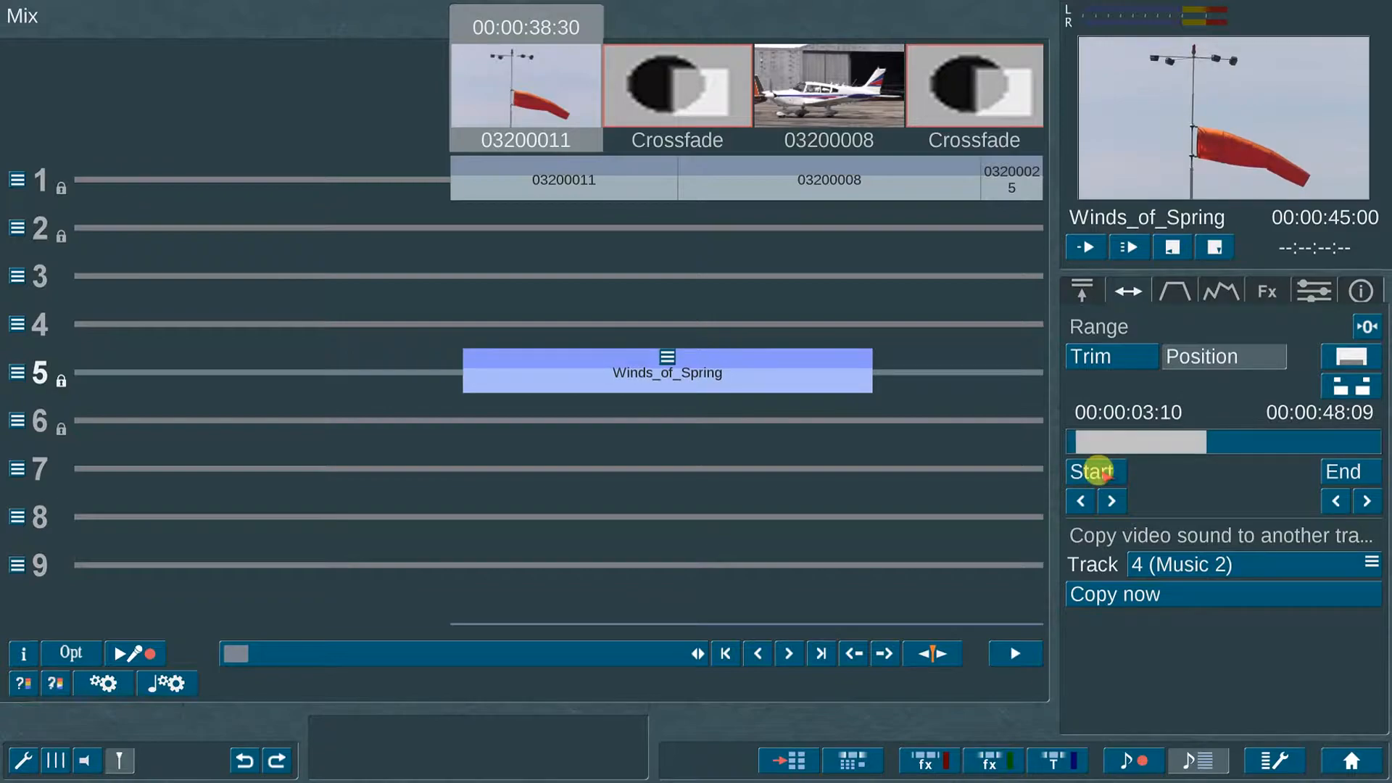
left_click(1094, 354)
left_click(1084, 439)
left_click(1123, 476)
left_click(1369, 463)
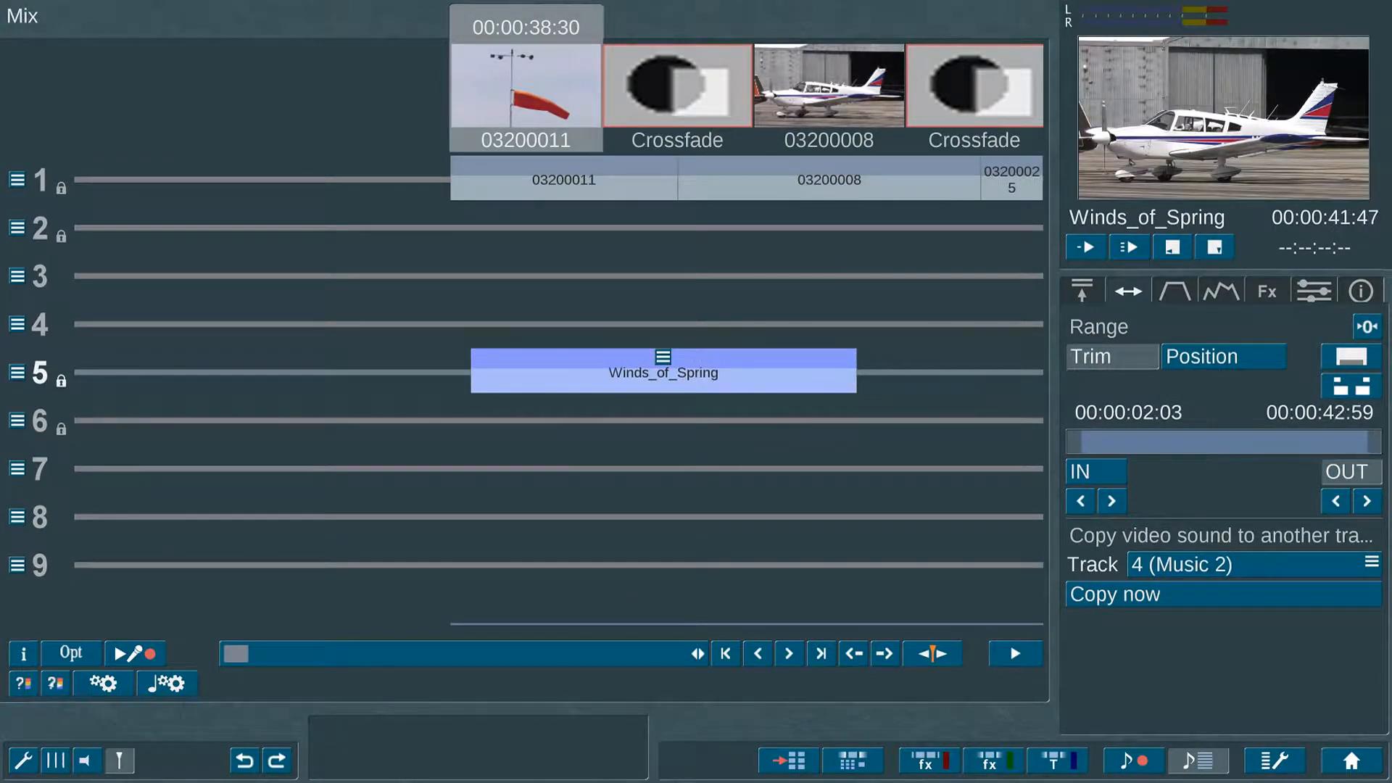
left_click(1353, 464)
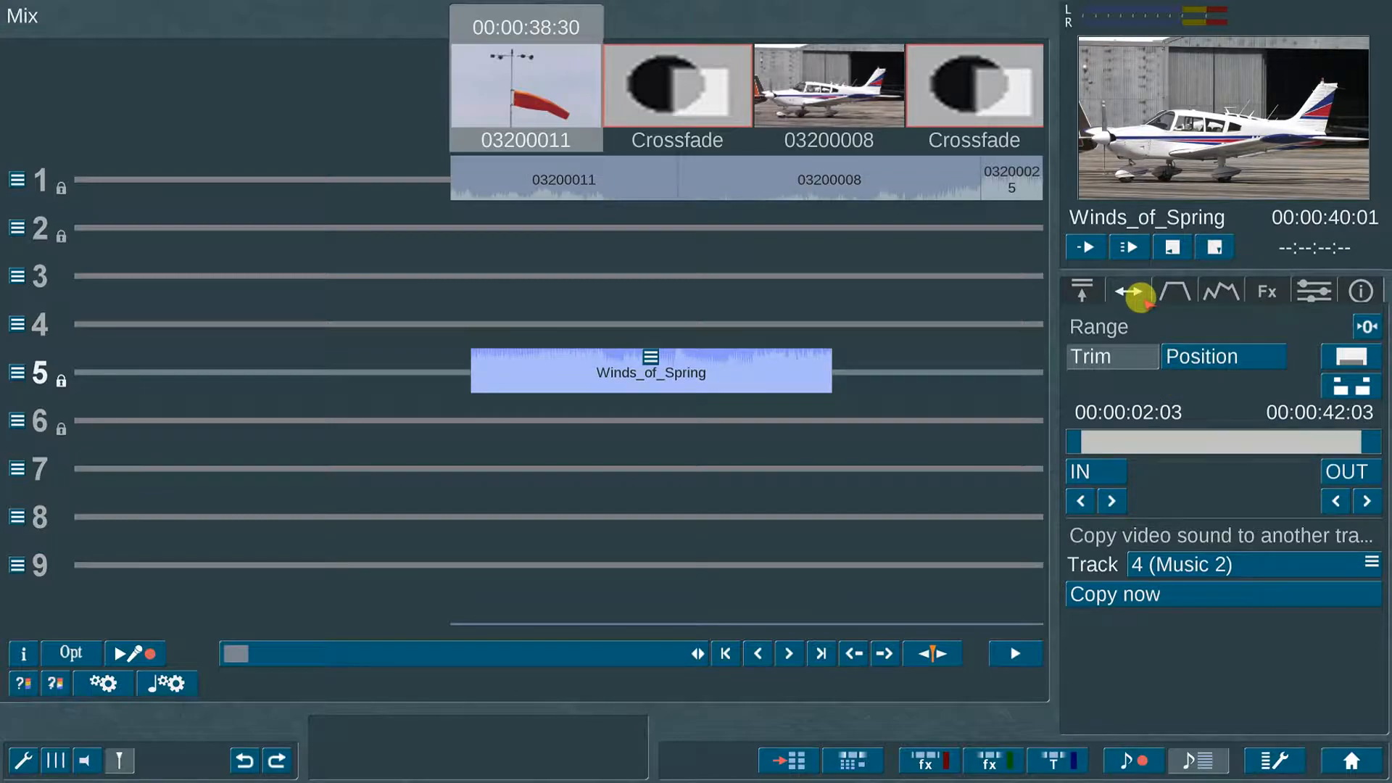
Step: Try different volume levels for Winds_of_Spring in its fade settings
left_click(1174, 288)
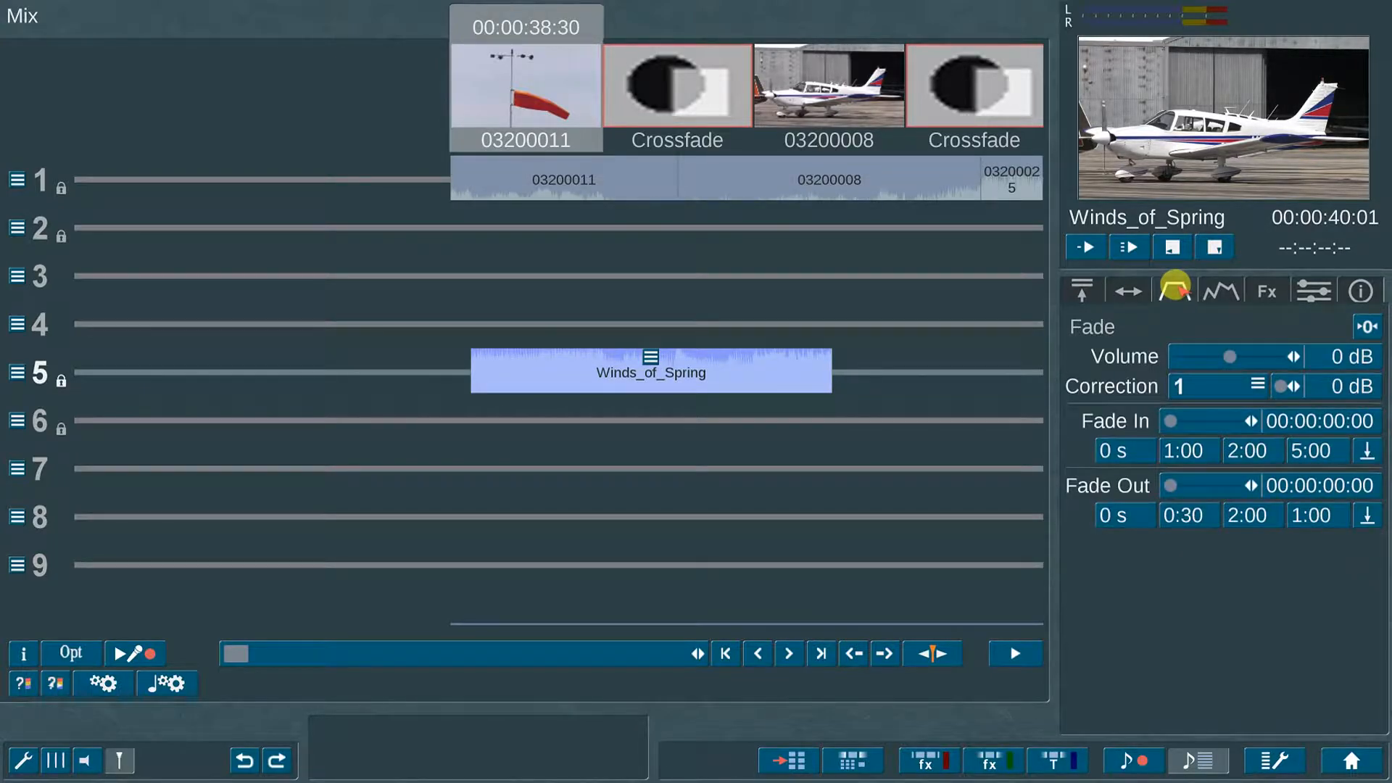
mouse_move(1238, 354)
left_mouse_down()
mouse_move(1170, 355)
mouse_move(1248, 355)
mouse_move(1220, 357)
left_mouse_up()
left_click(1219, 289)
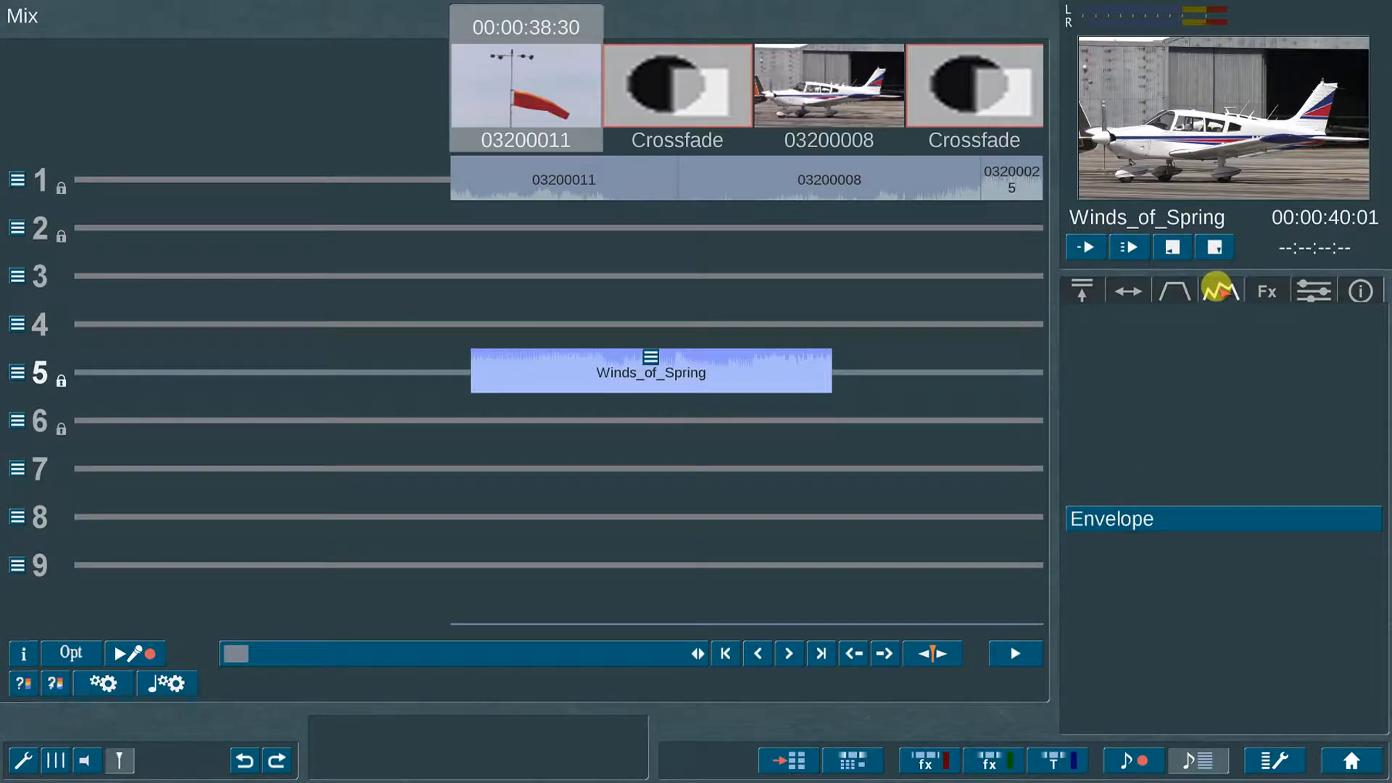
Step: Add four points to the Winds_of_Spring volume envelope
left_click(1200, 513)
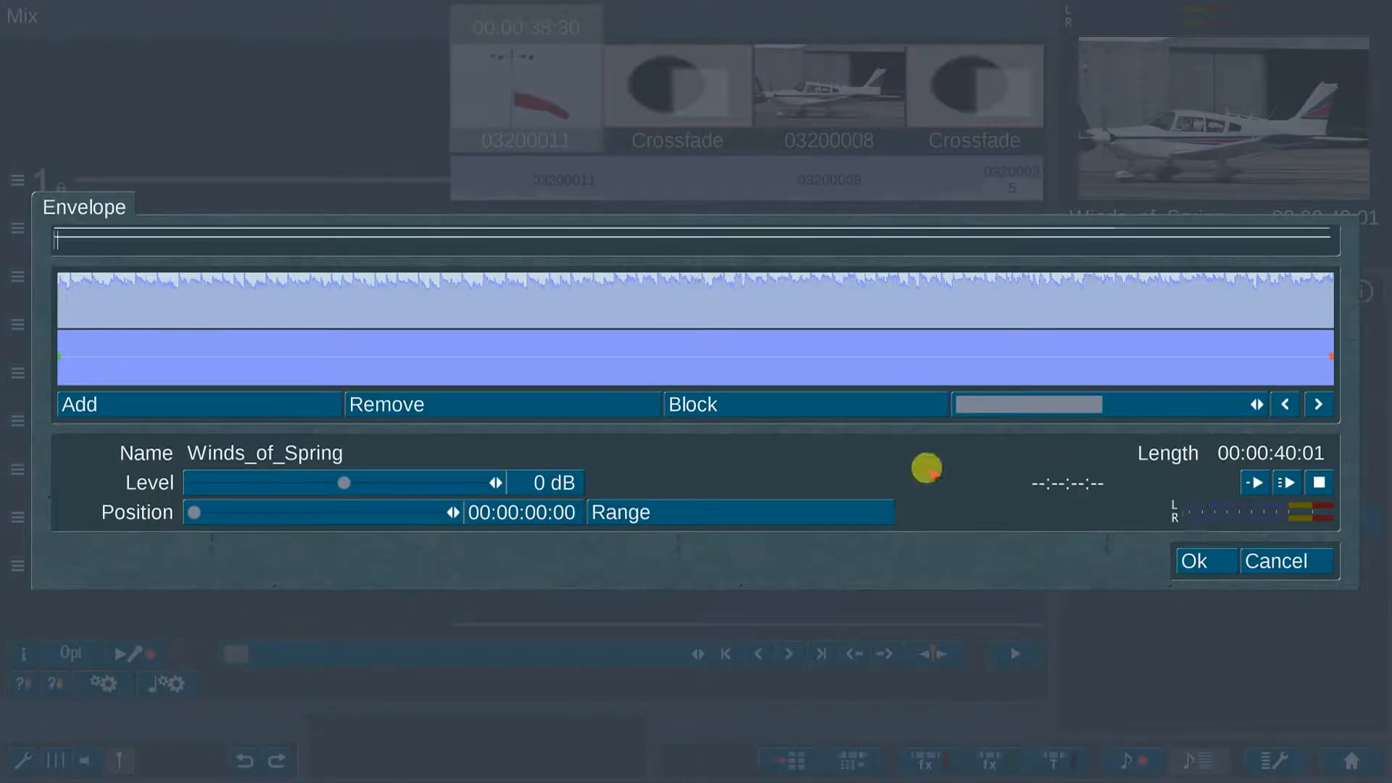
left_click(397, 356)
left_click(486, 356)
left_click(574, 356)
left_click(654, 356)
Step: Lower the two middle envelope points to -8 dB and -13 dB and apply
left_click(486, 355)
left_click_drag(355, 482, 317, 482)
left_click(574, 356)
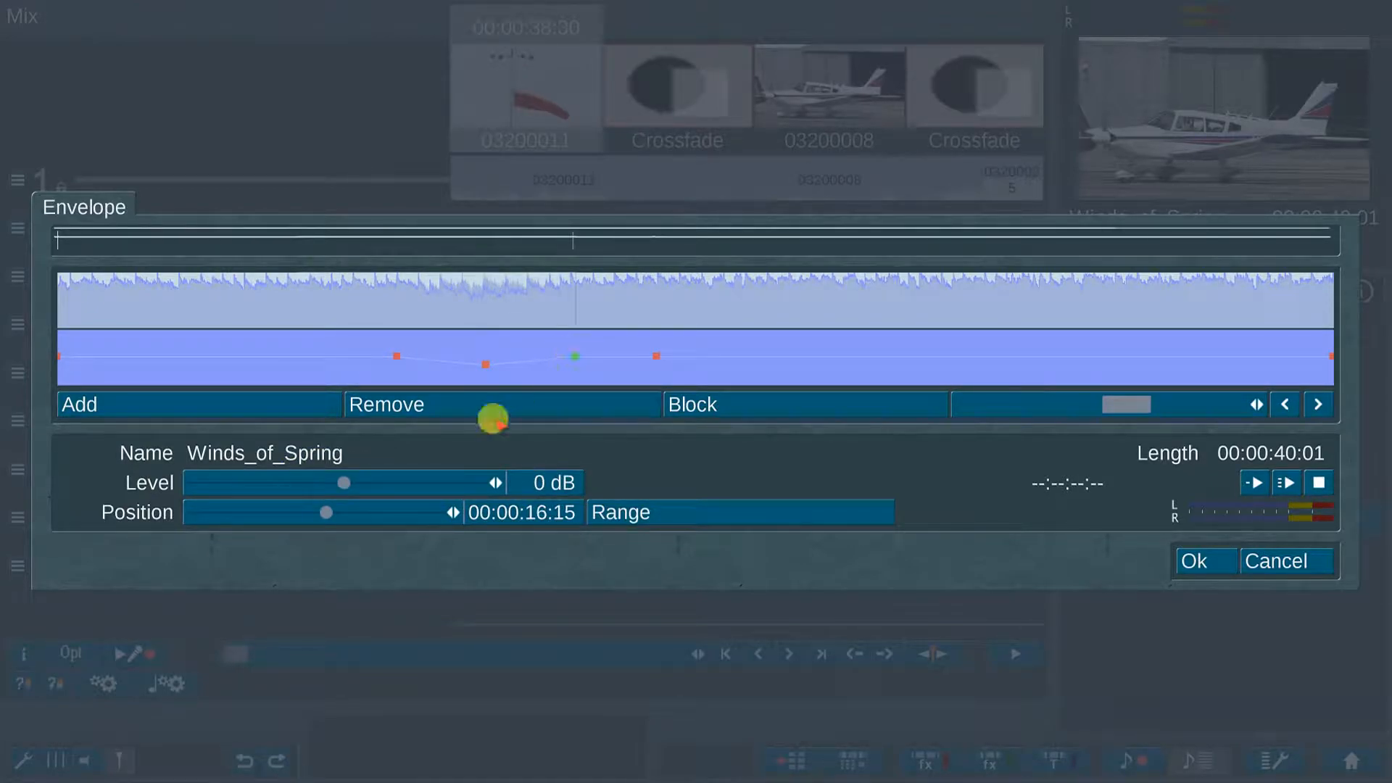
left_click_drag(430, 482, 367, 482)
left_click(1198, 562)
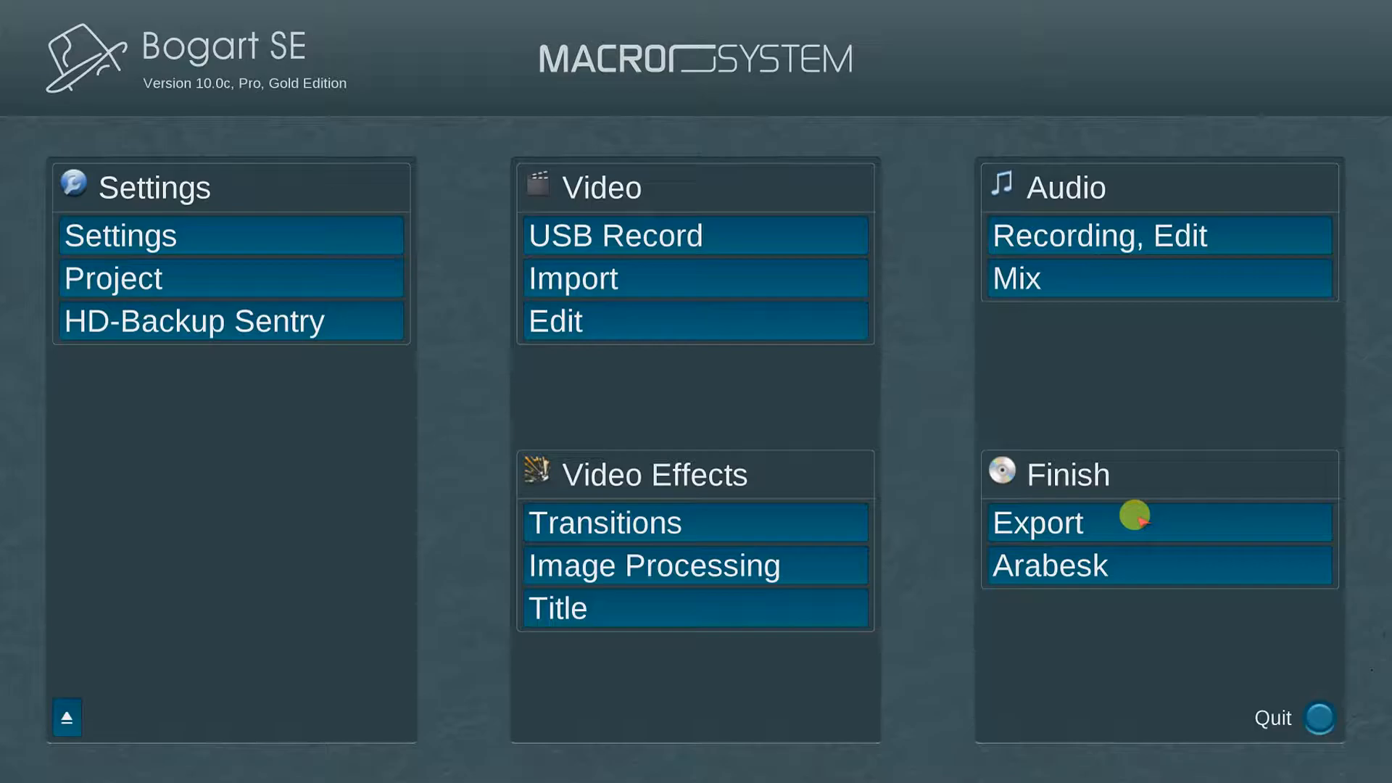
Step: Show expert export options, keeping AVI, Max quality, original resolution and frame rate, deinterlacing off
left_click(1135, 515)
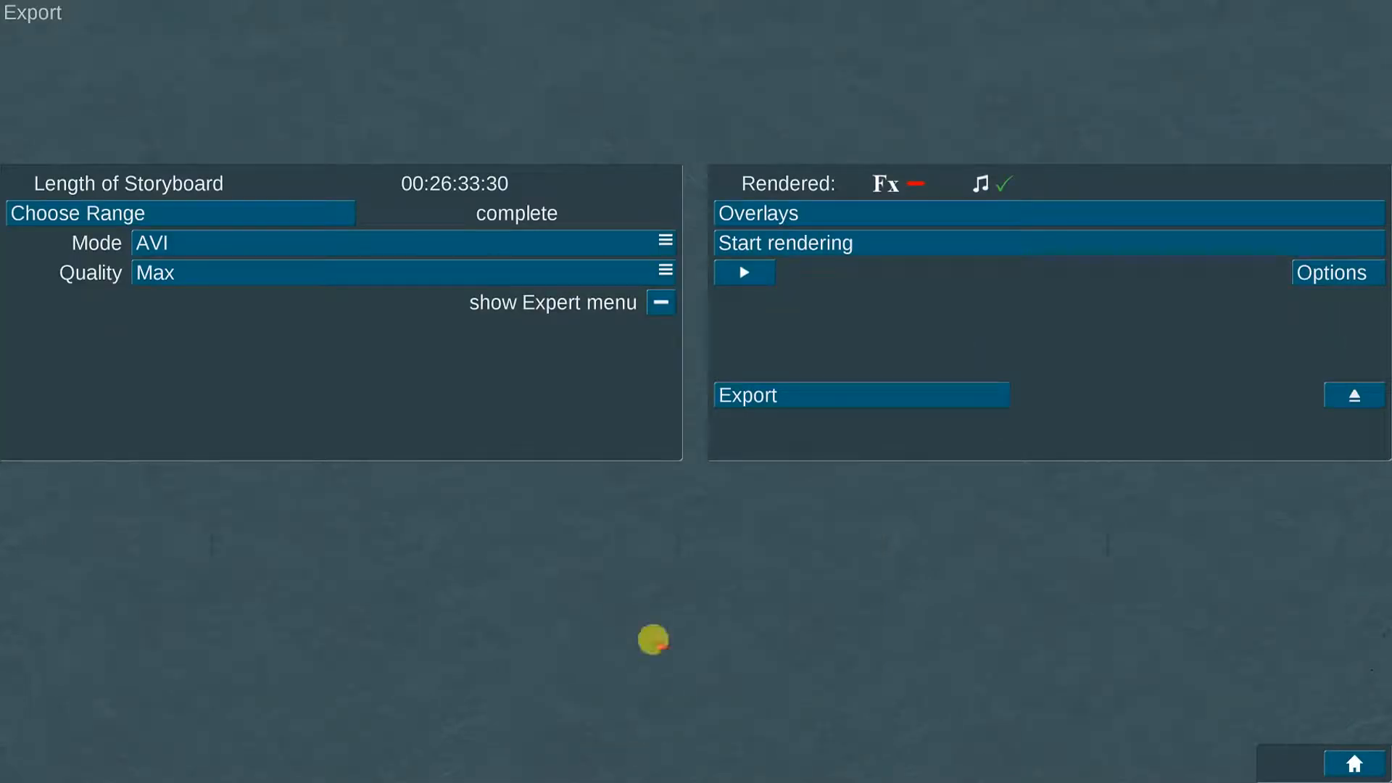
left_click(661, 300)
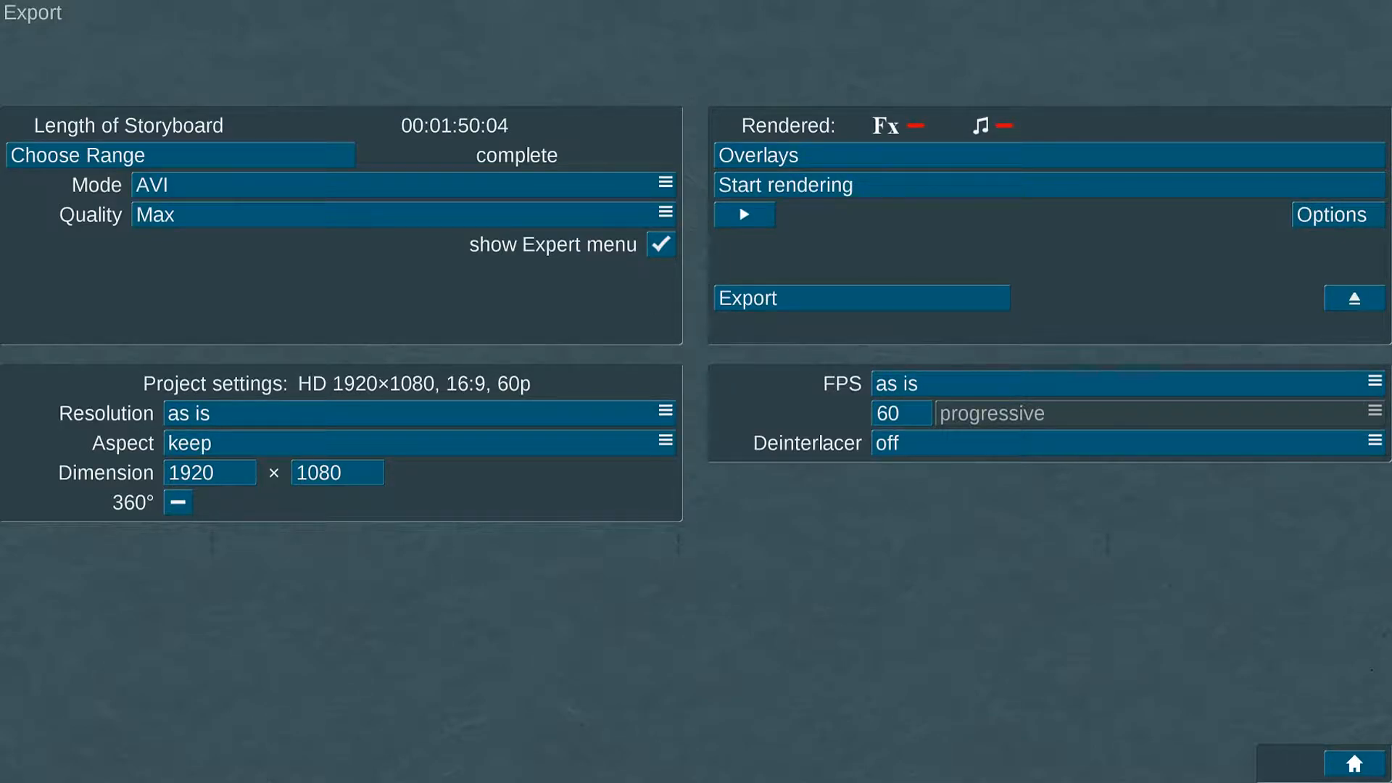
left_click(250, 177)
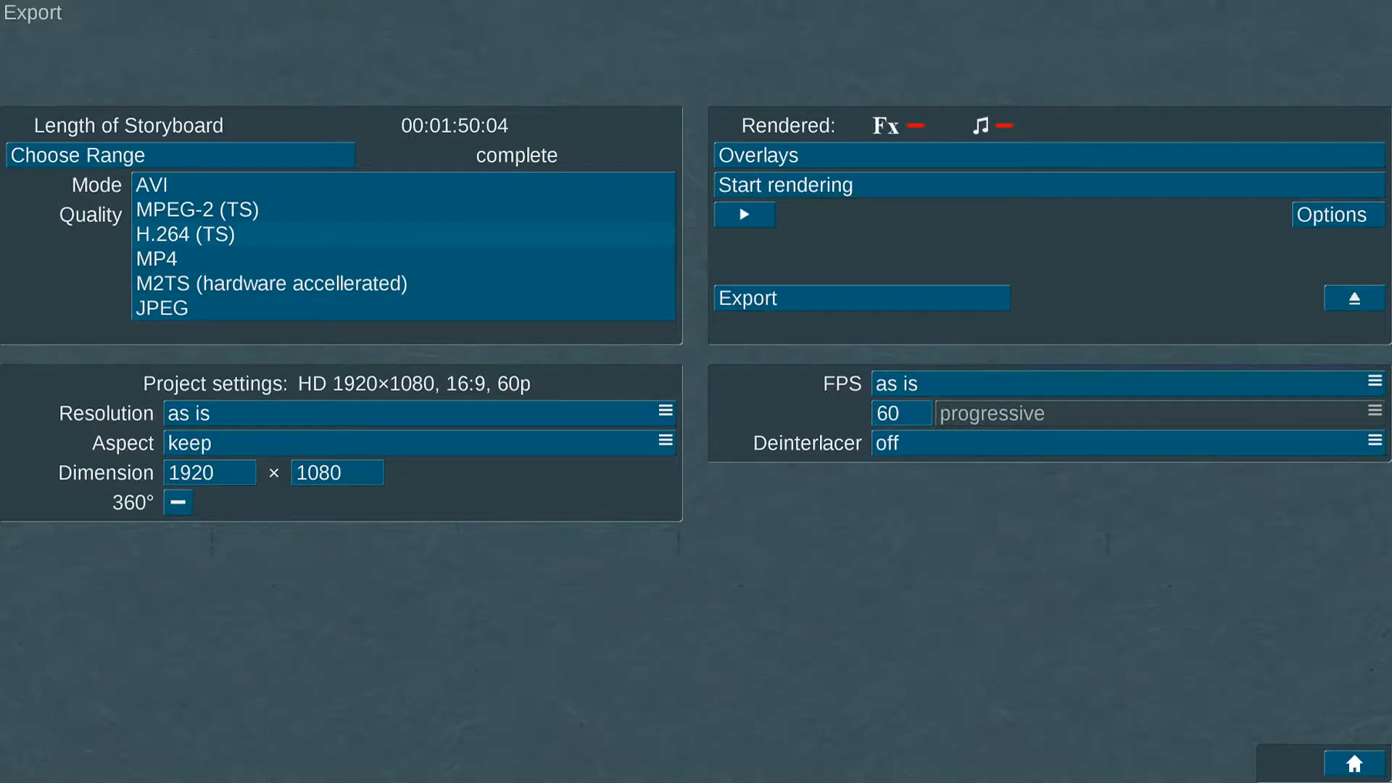
left_click(246, 180)
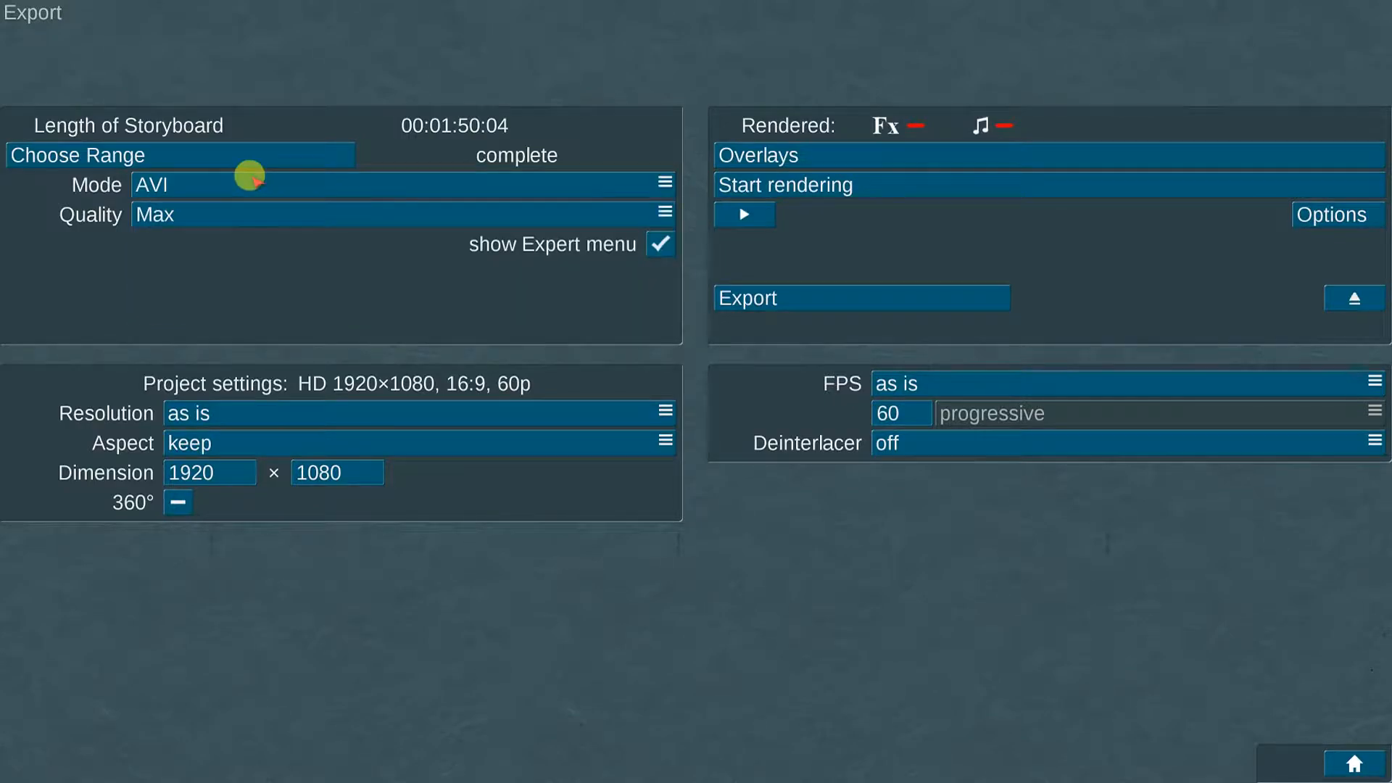
left_click(335, 213)
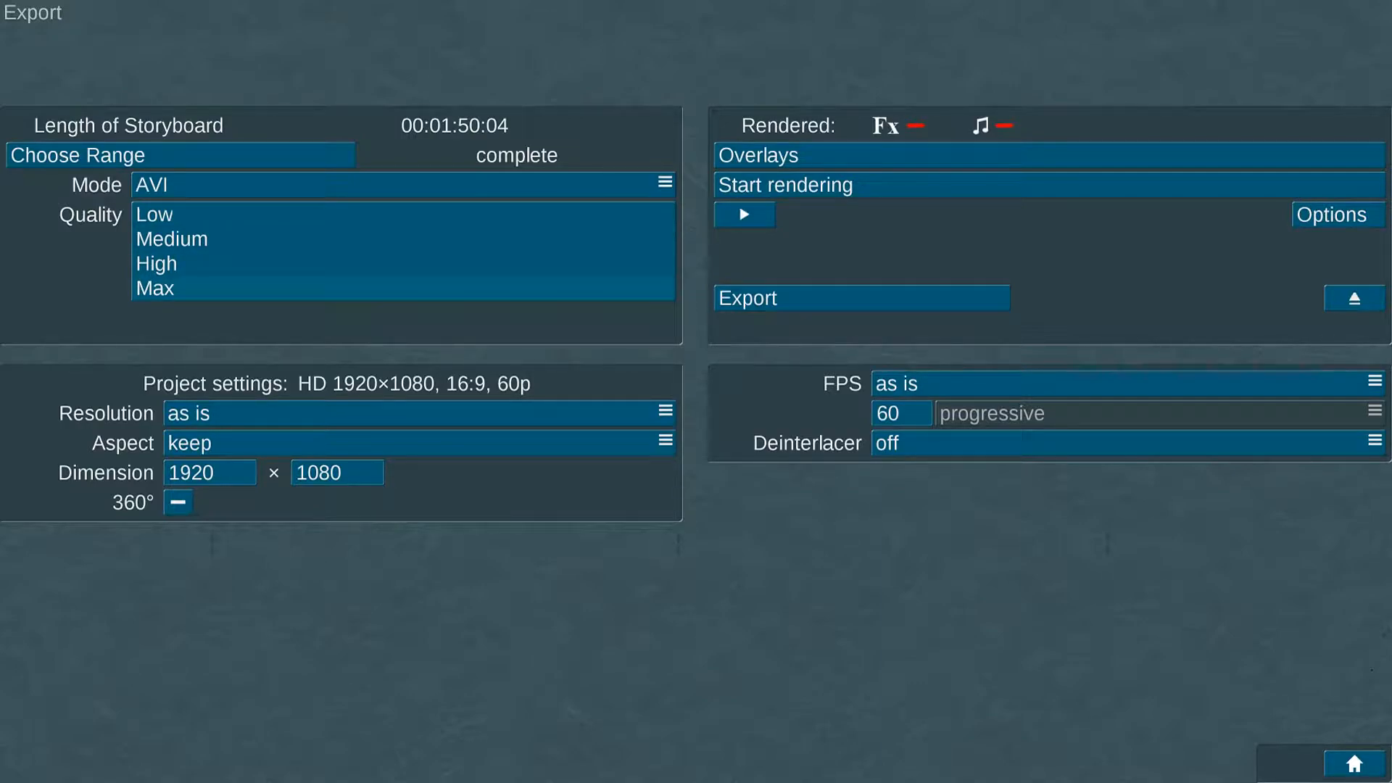
left_click(335, 213)
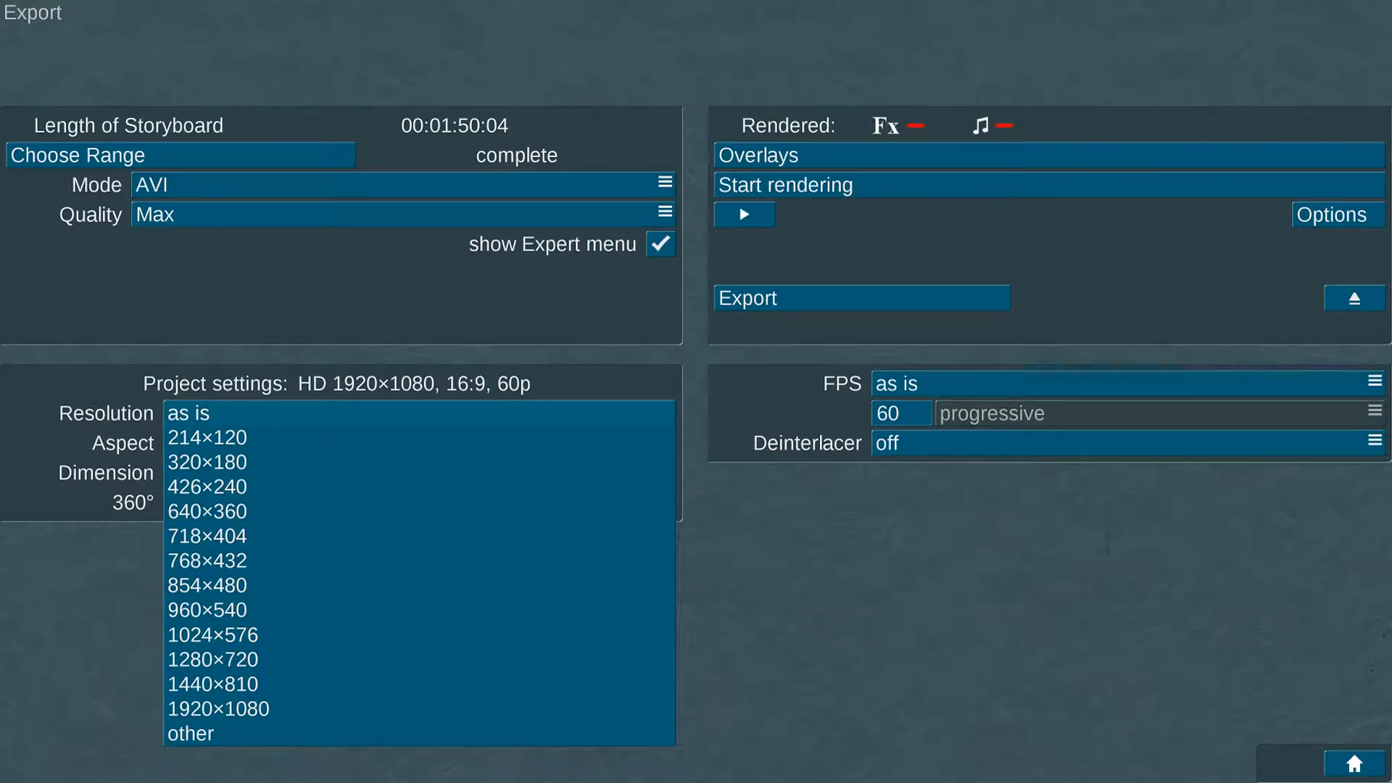
left_click(304, 410)
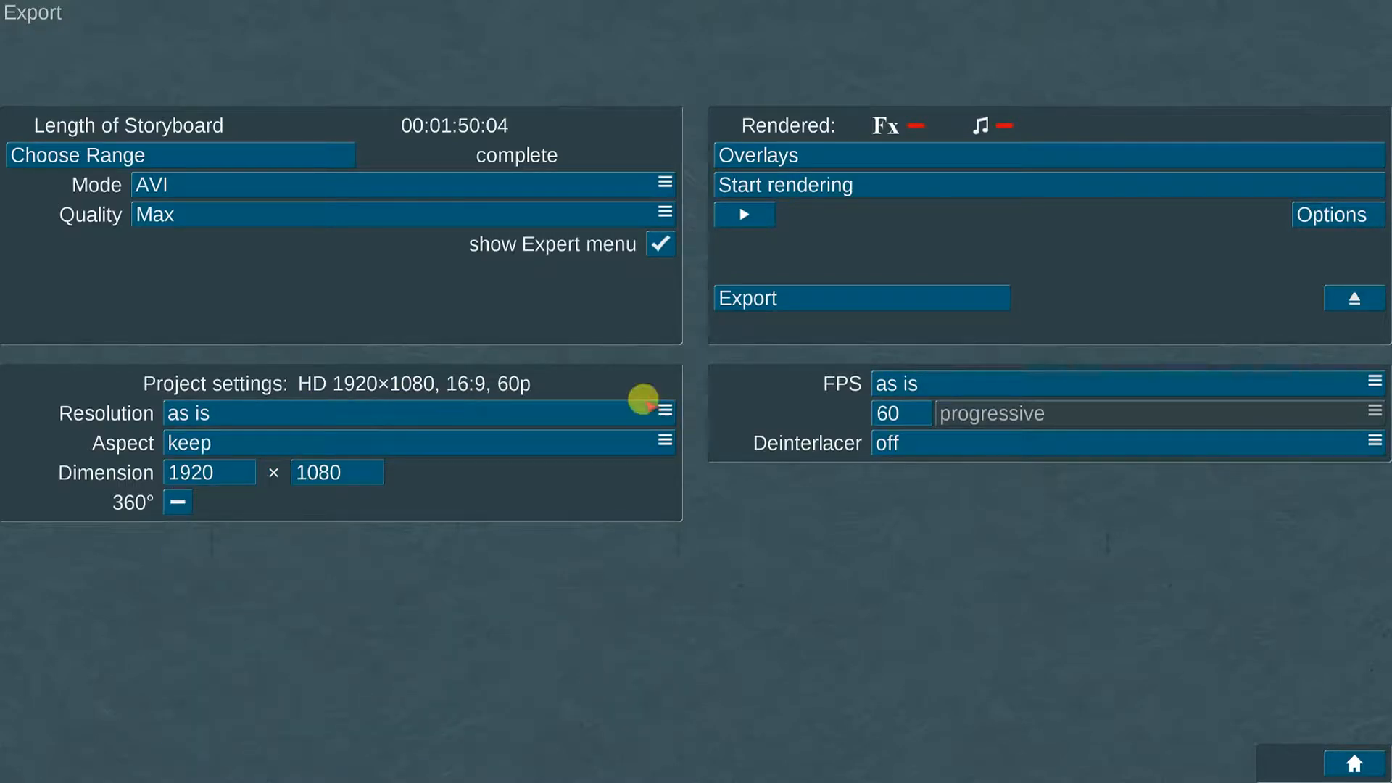
left_click(920, 383)
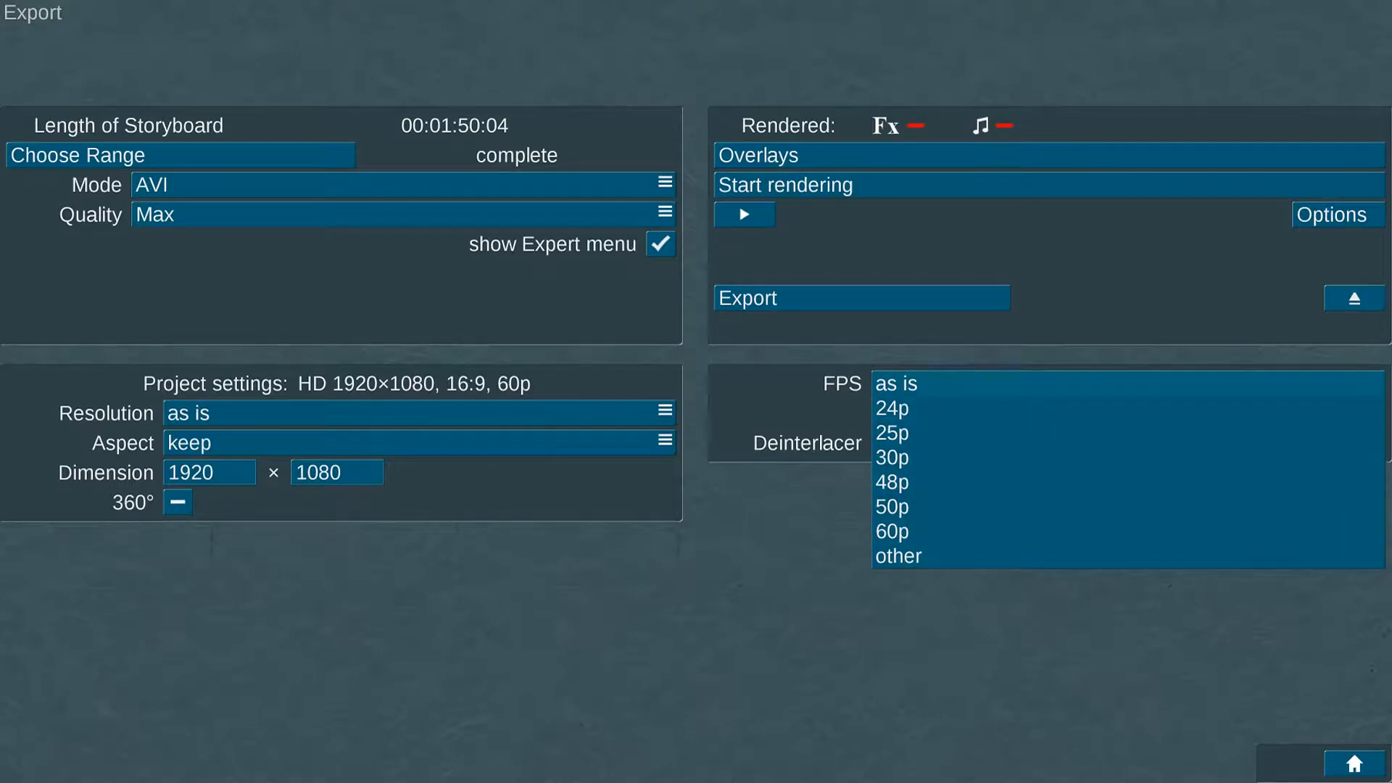
left_click(935, 383)
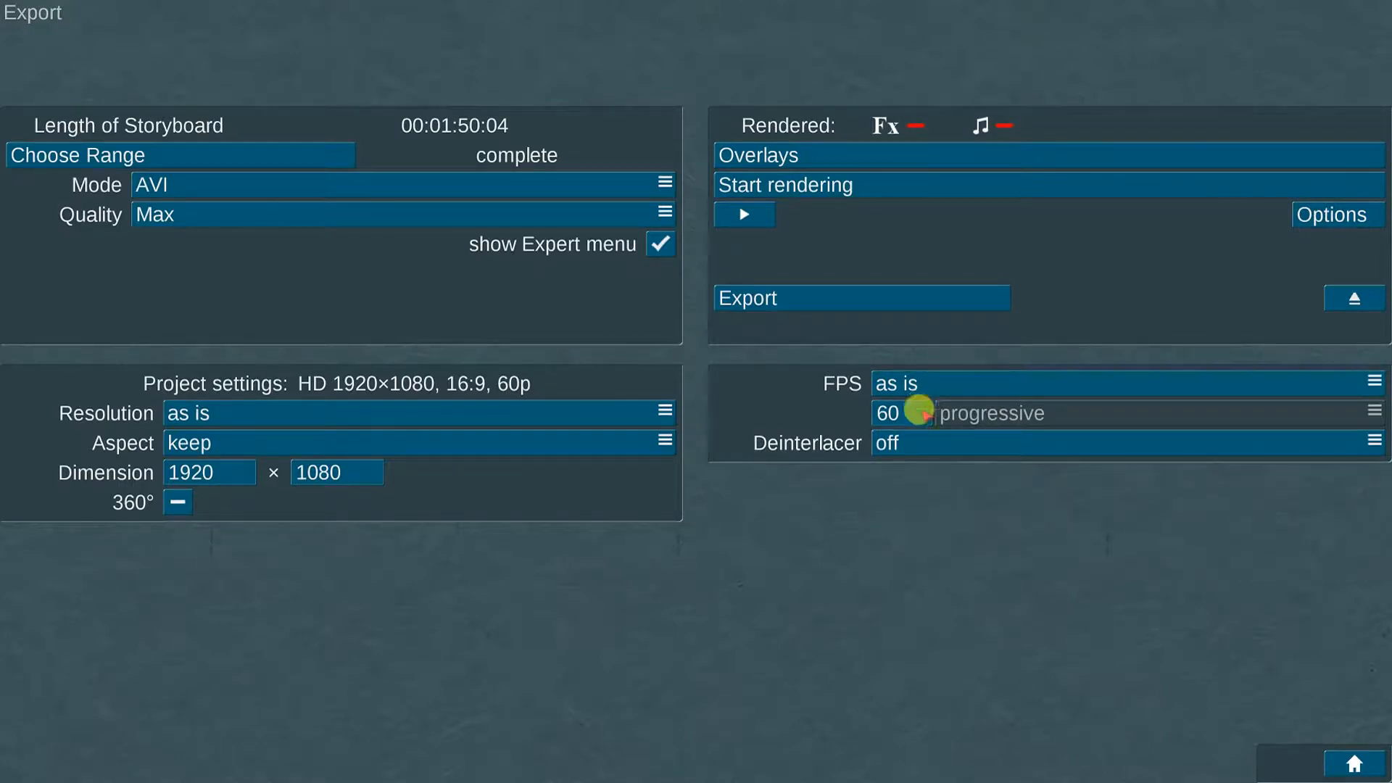
left_click(916, 442)
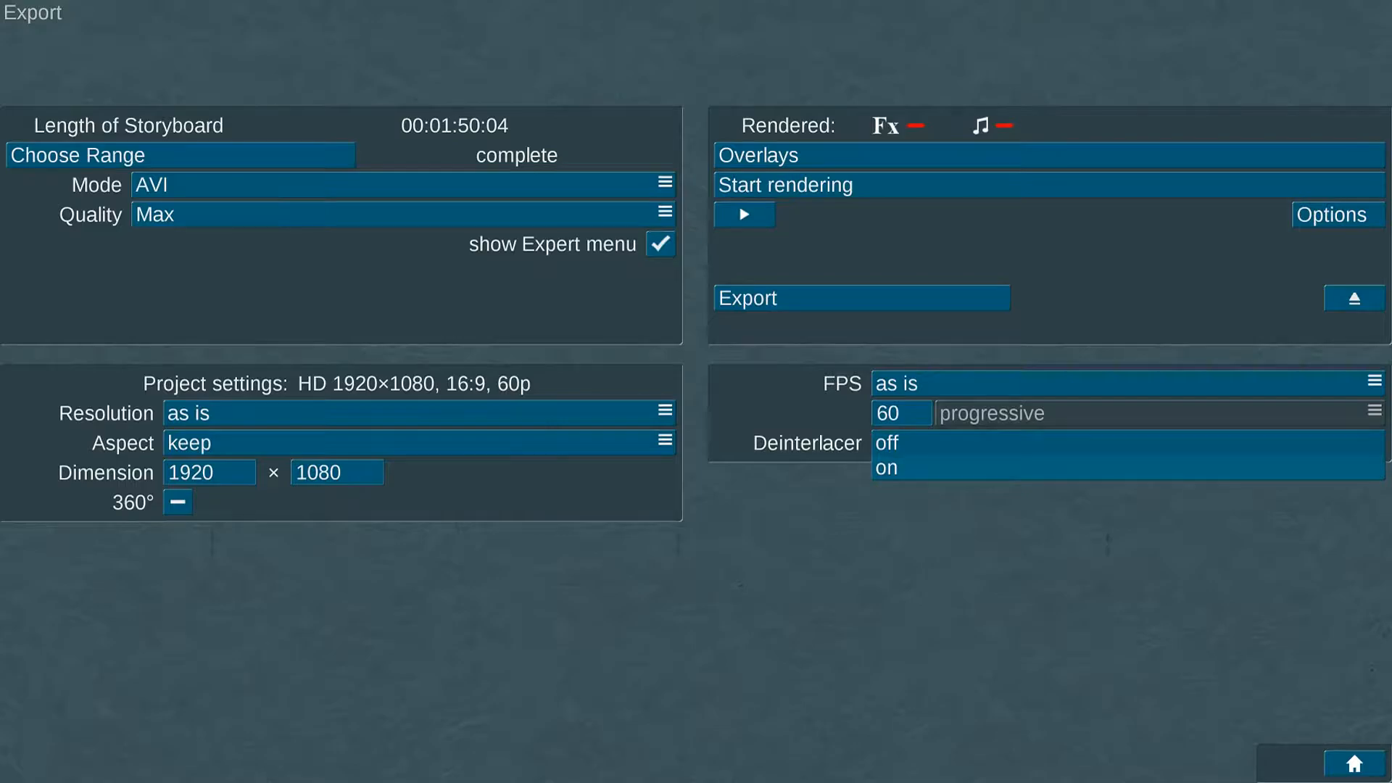
left_click(926, 442)
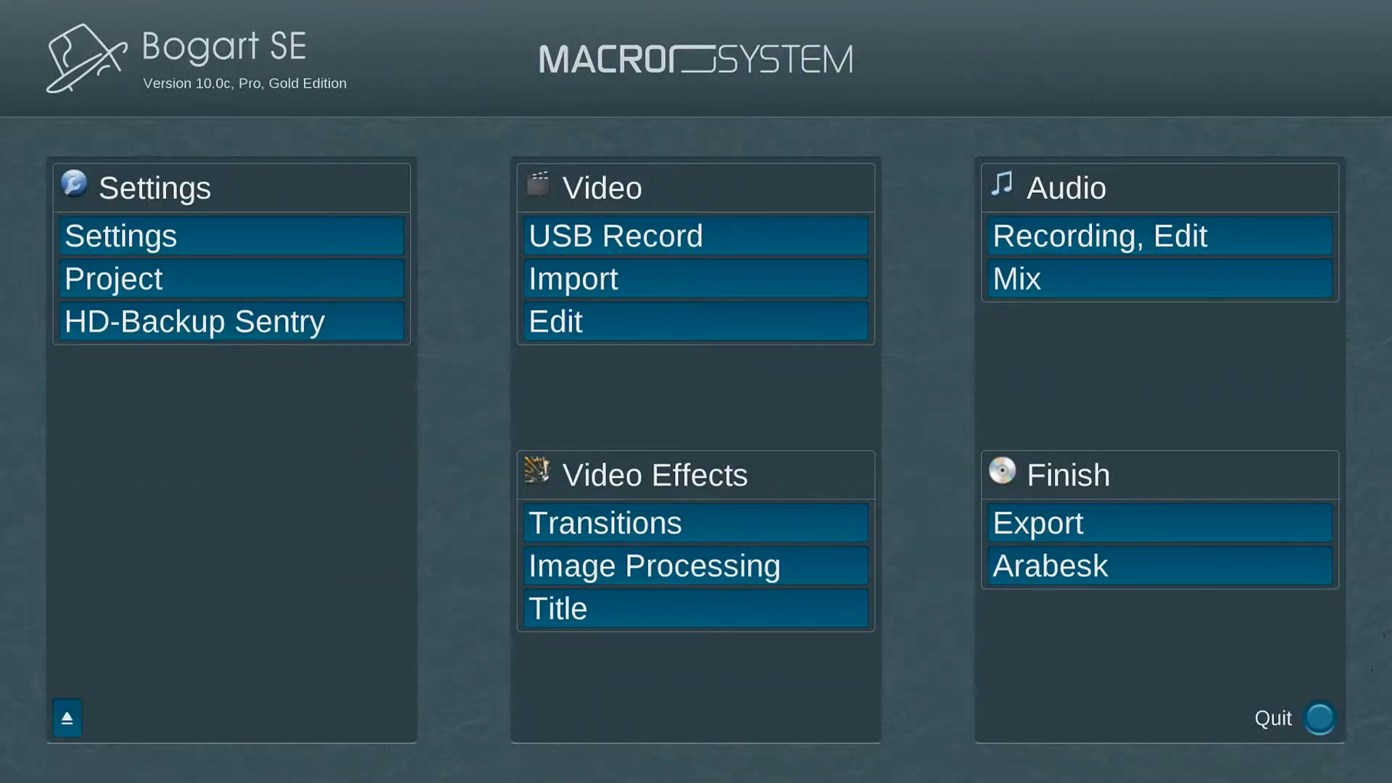
Step: Launch Arabesk, select disc project DP 1 and set its target format to Blu-ray (HD)
left_click(1139, 563)
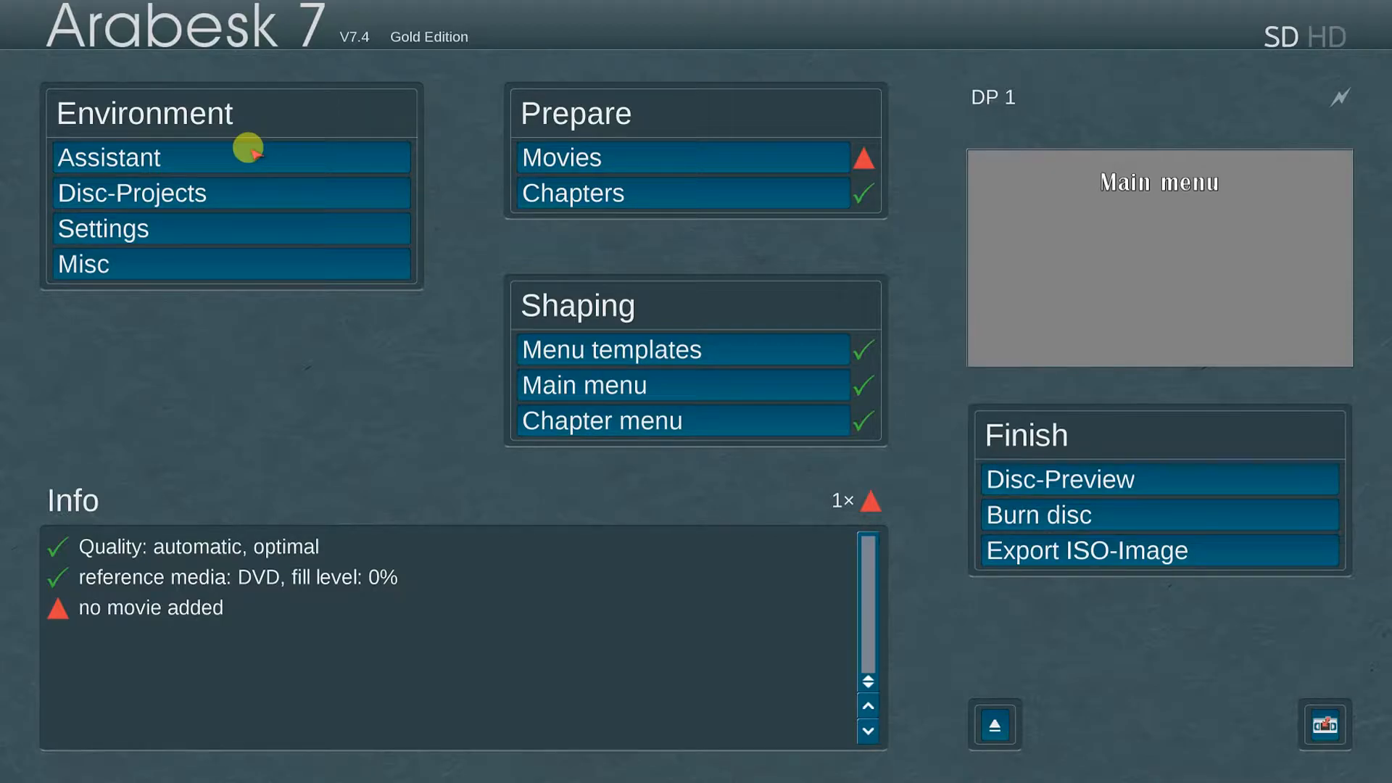
left_click(243, 190)
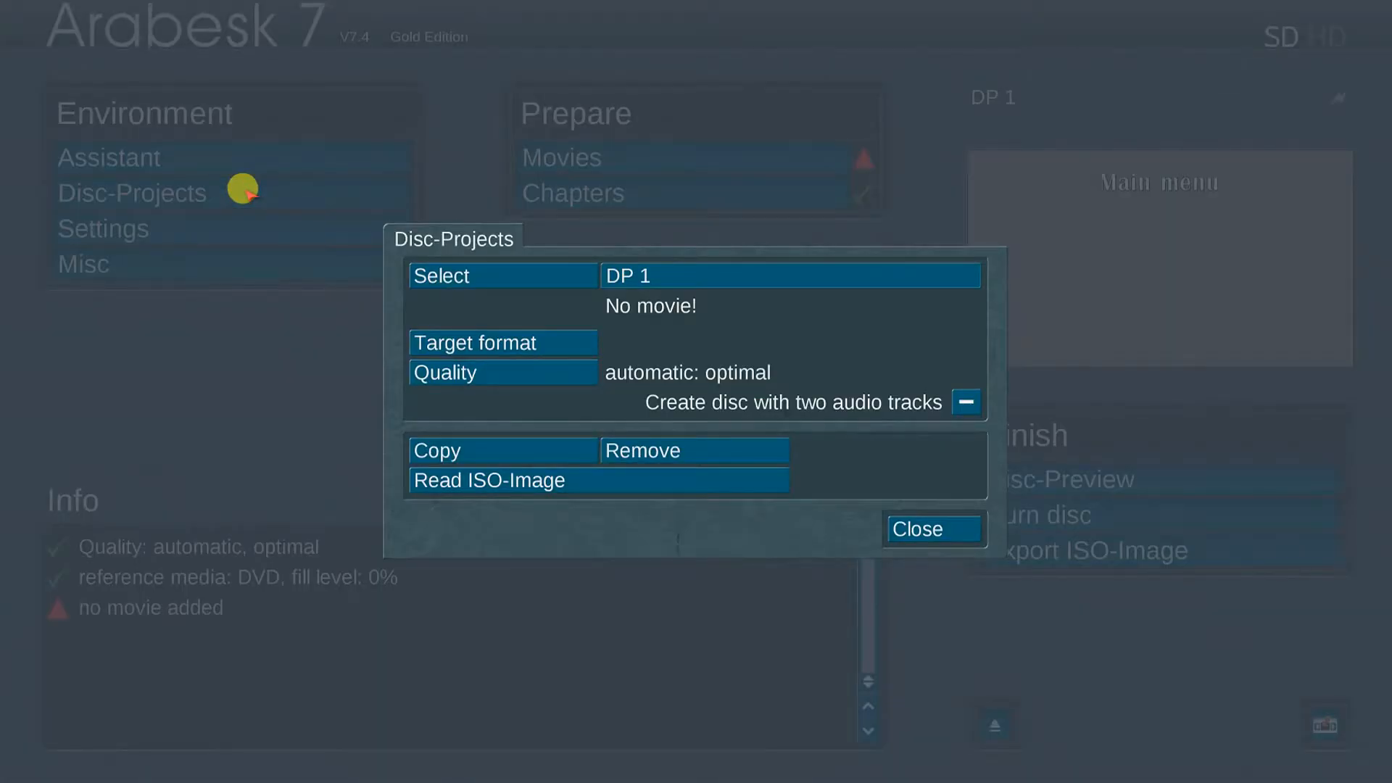
left_click(546, 272)
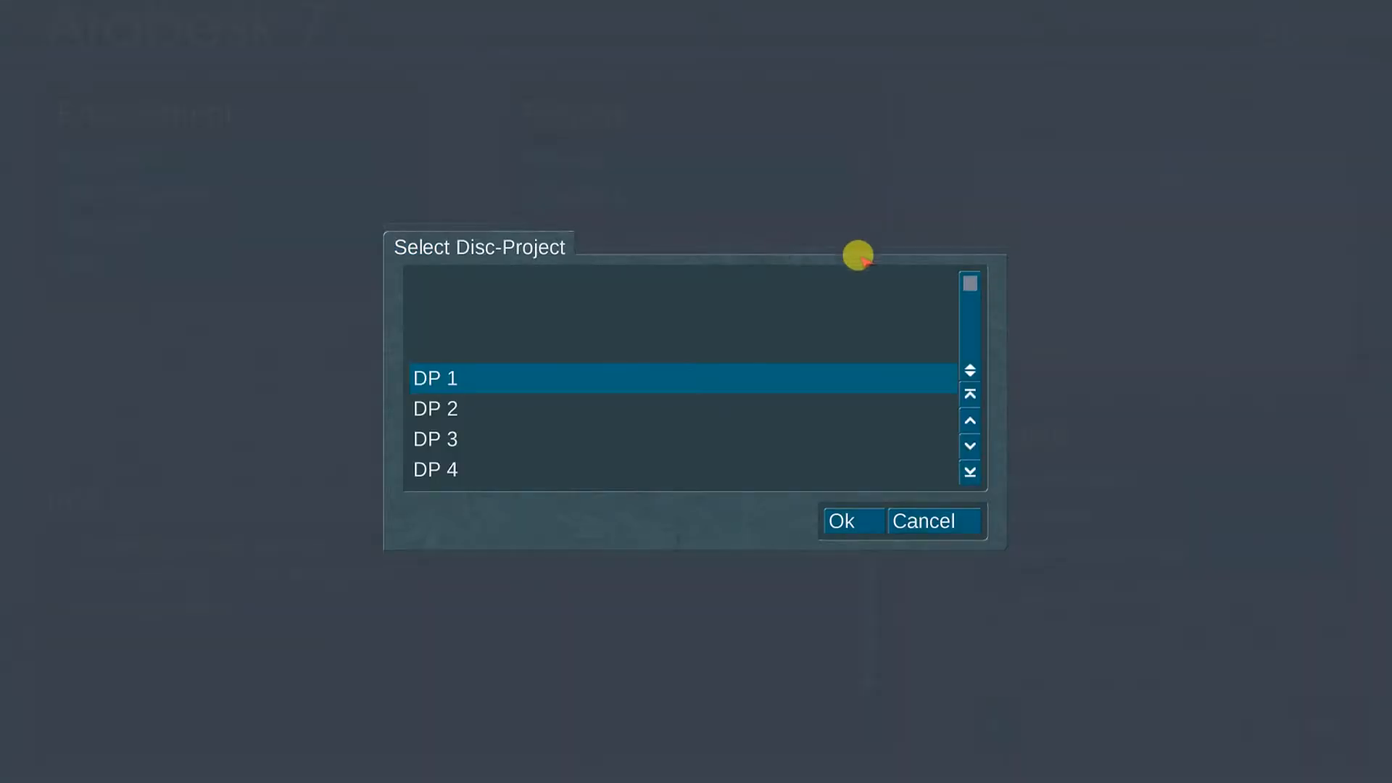
mouse_move(972, 276)
left_mouse_down()
mouse_move(971, 311)
mouse_move(971, 283)
left_mouse_up()
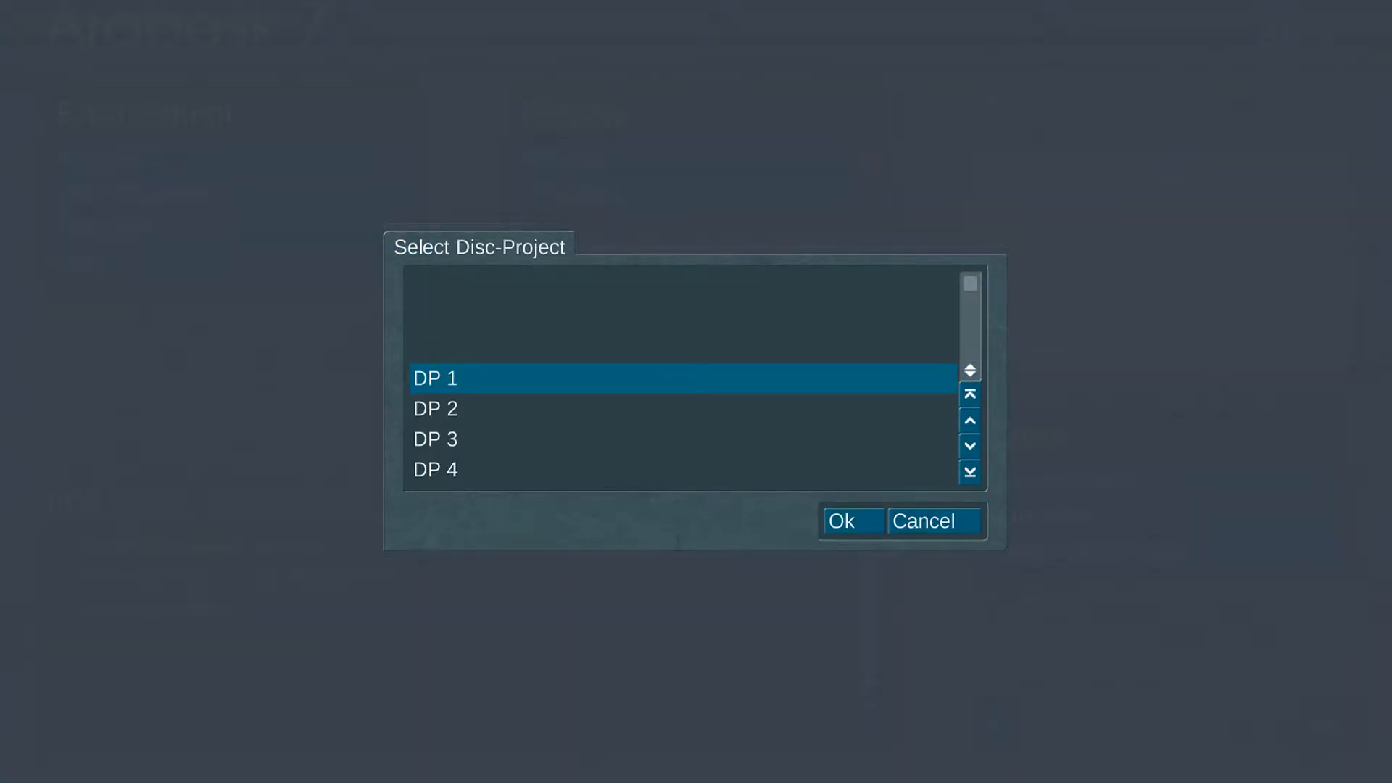
left_click(847, 519)
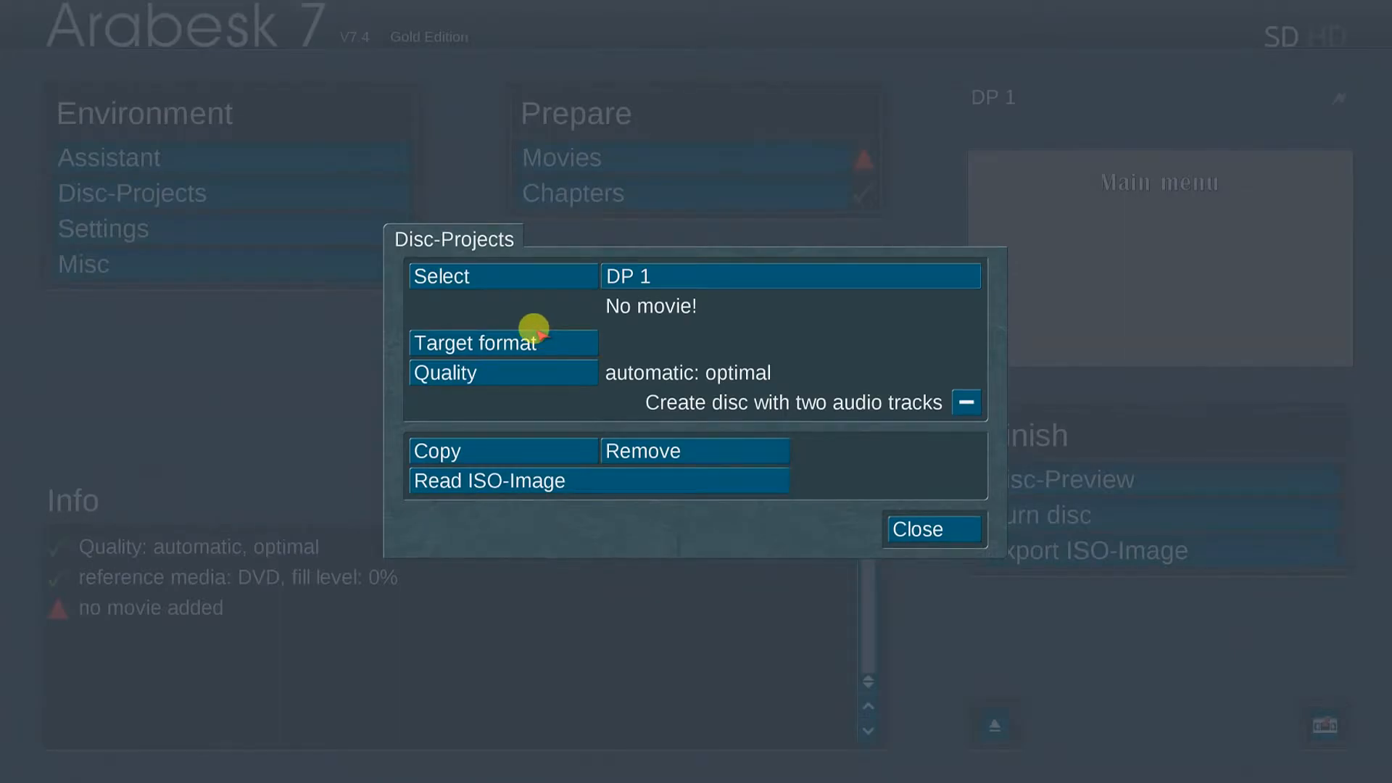
left_click(559, 335)
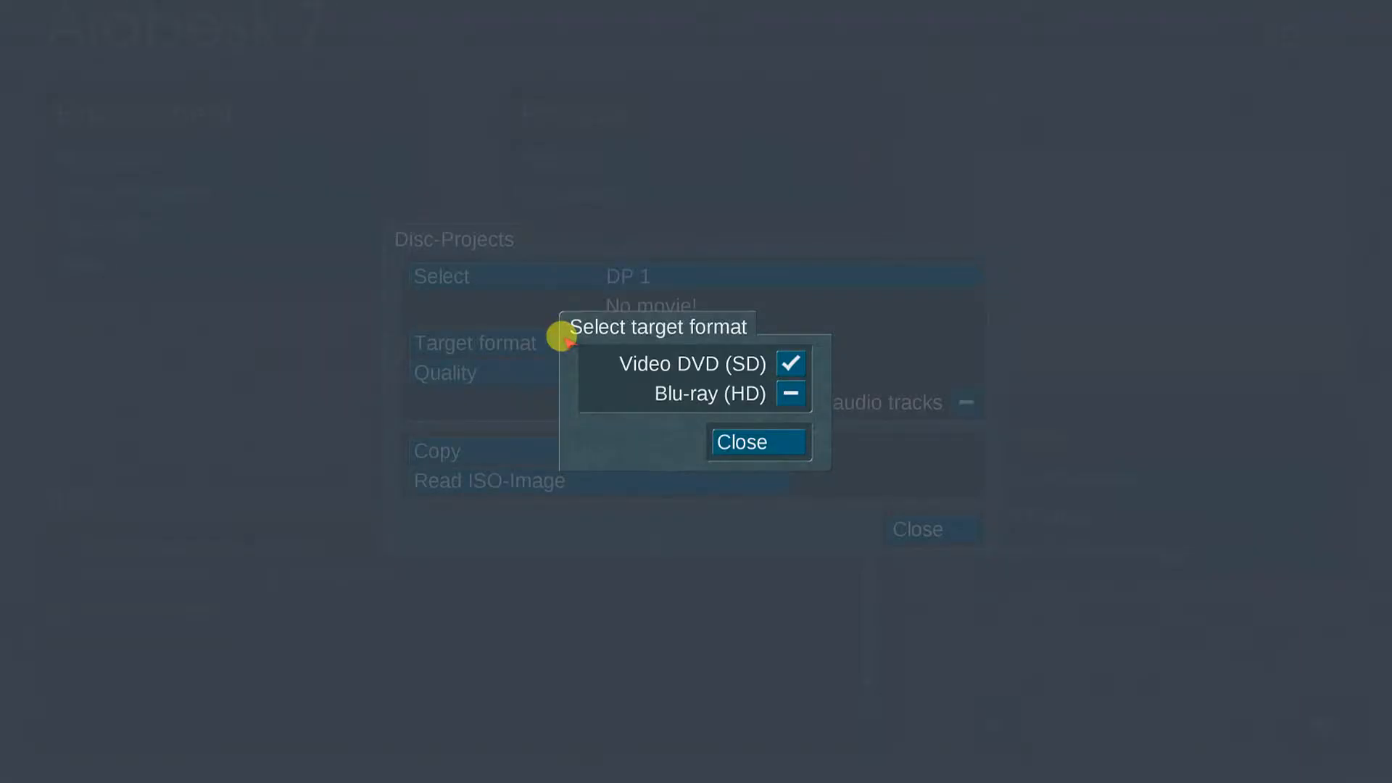
left_click(790, 391)
left_click(754, 437)
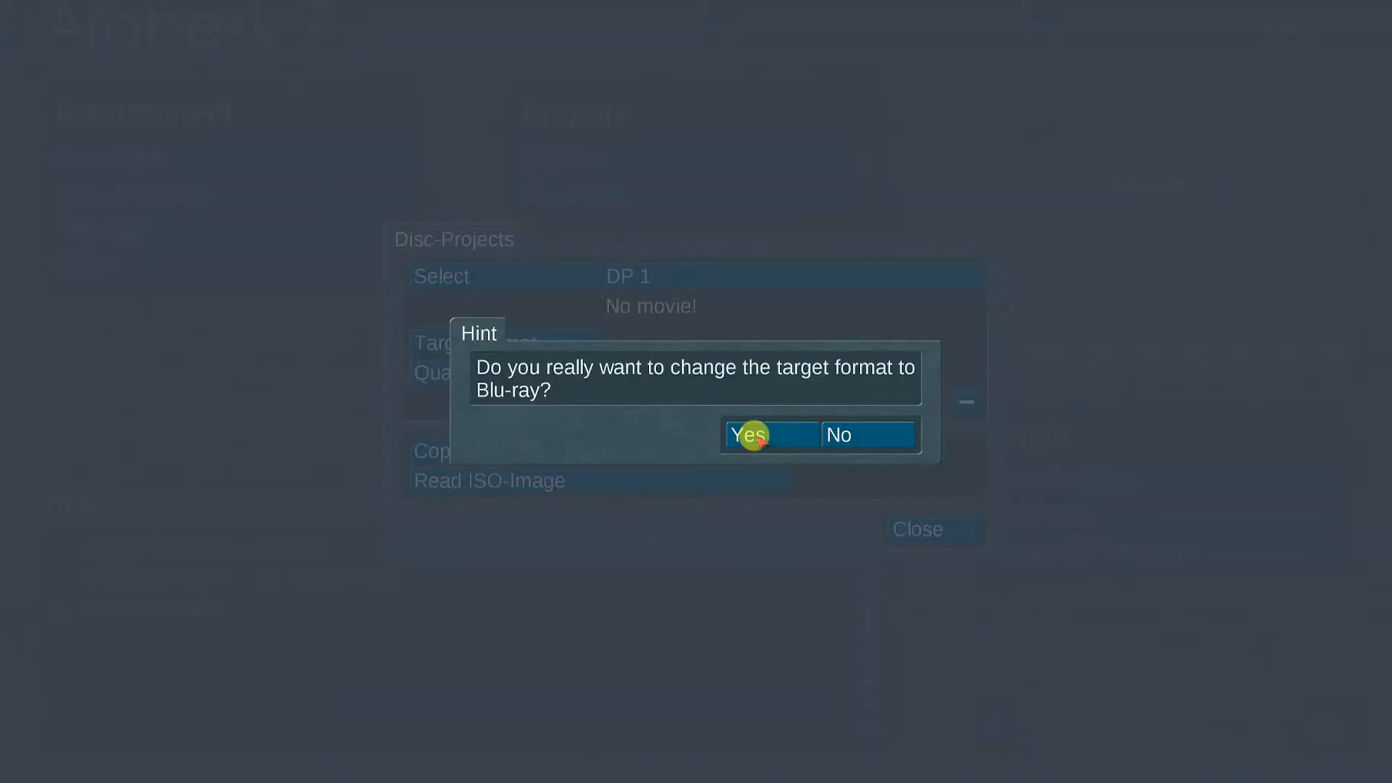
left_click(769, 432)
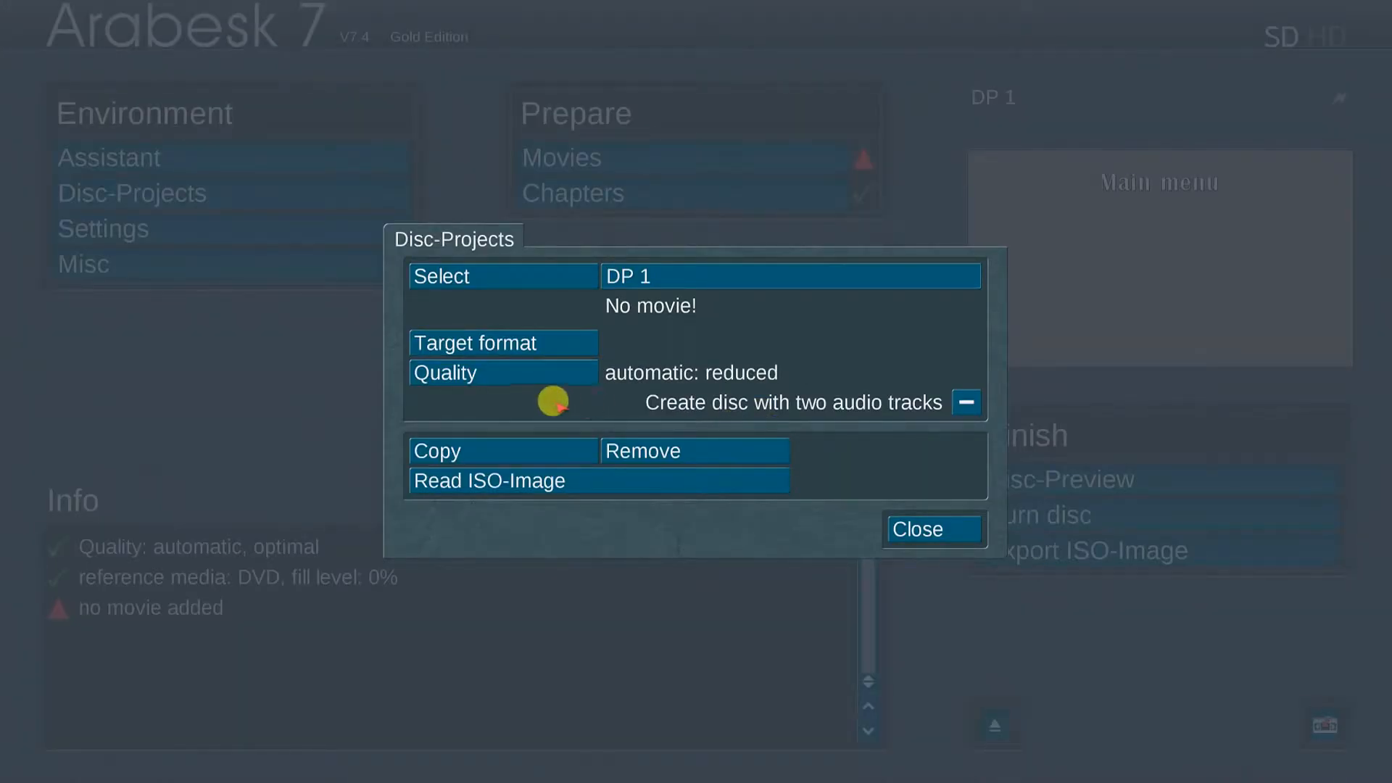
Step: Set manual quality with Blu-ray 25GB, optimal datarate, normal calculation and uncompressed audio
left_click(523, 373)
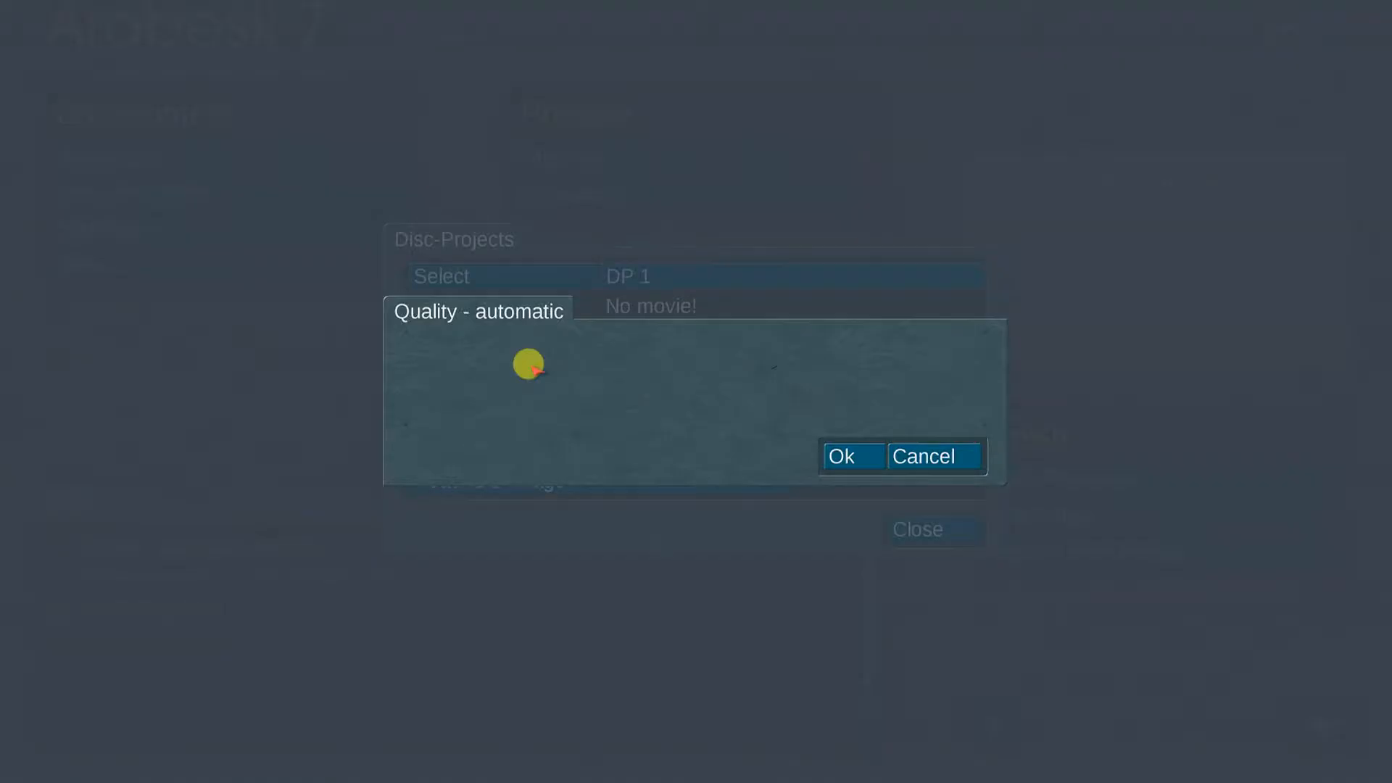
left_click(640, 377)
left_click(637, 401)
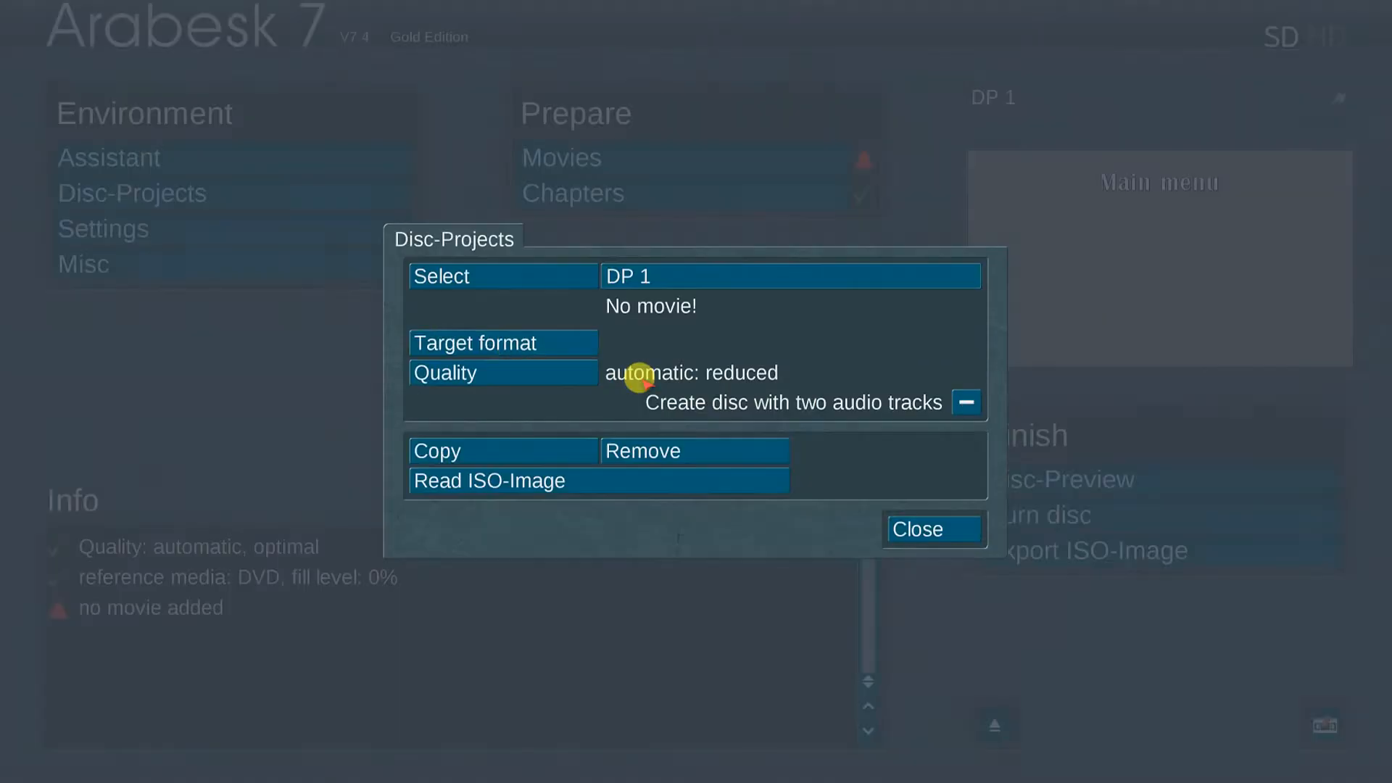
left_click(952, 352)
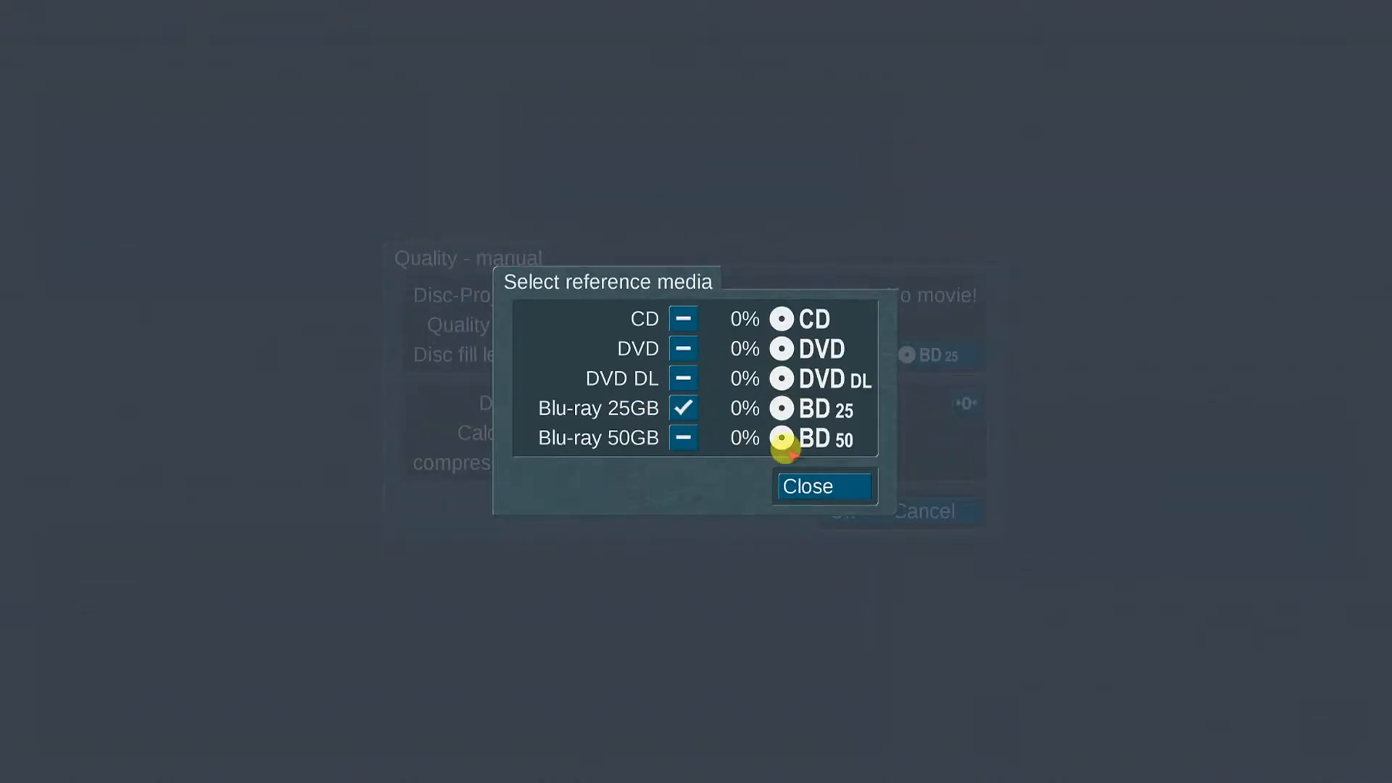
left_click(802, 485)
left_click(652, 403)
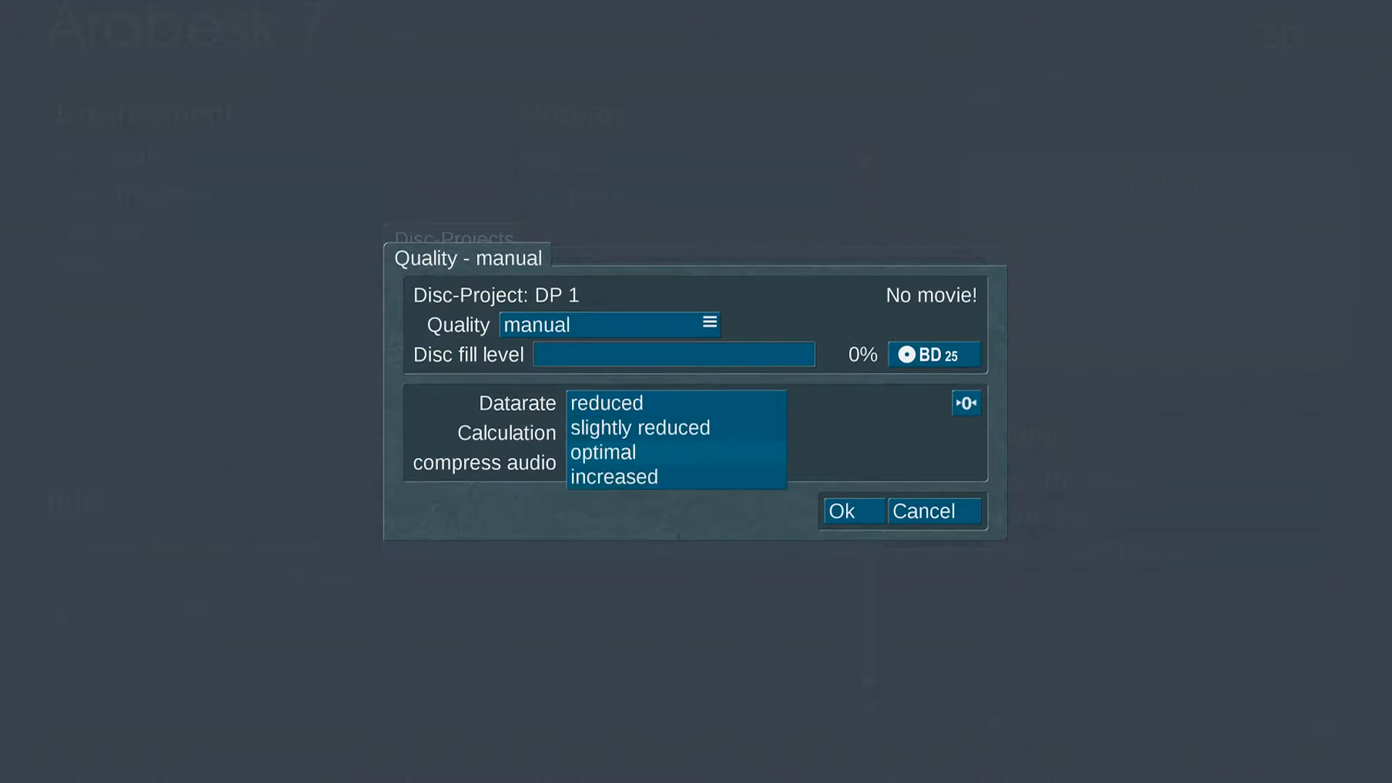
left_click(603, 452)
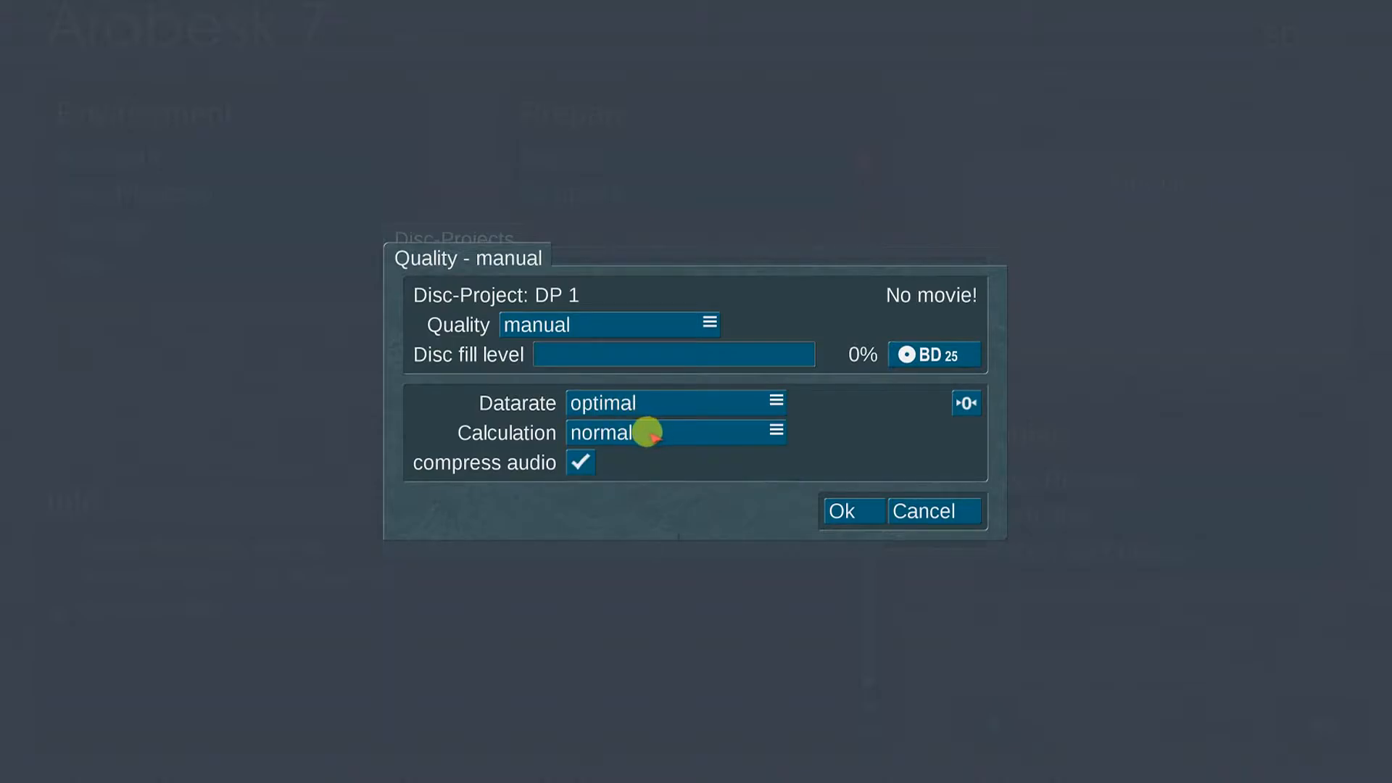
left_click(647, 432)
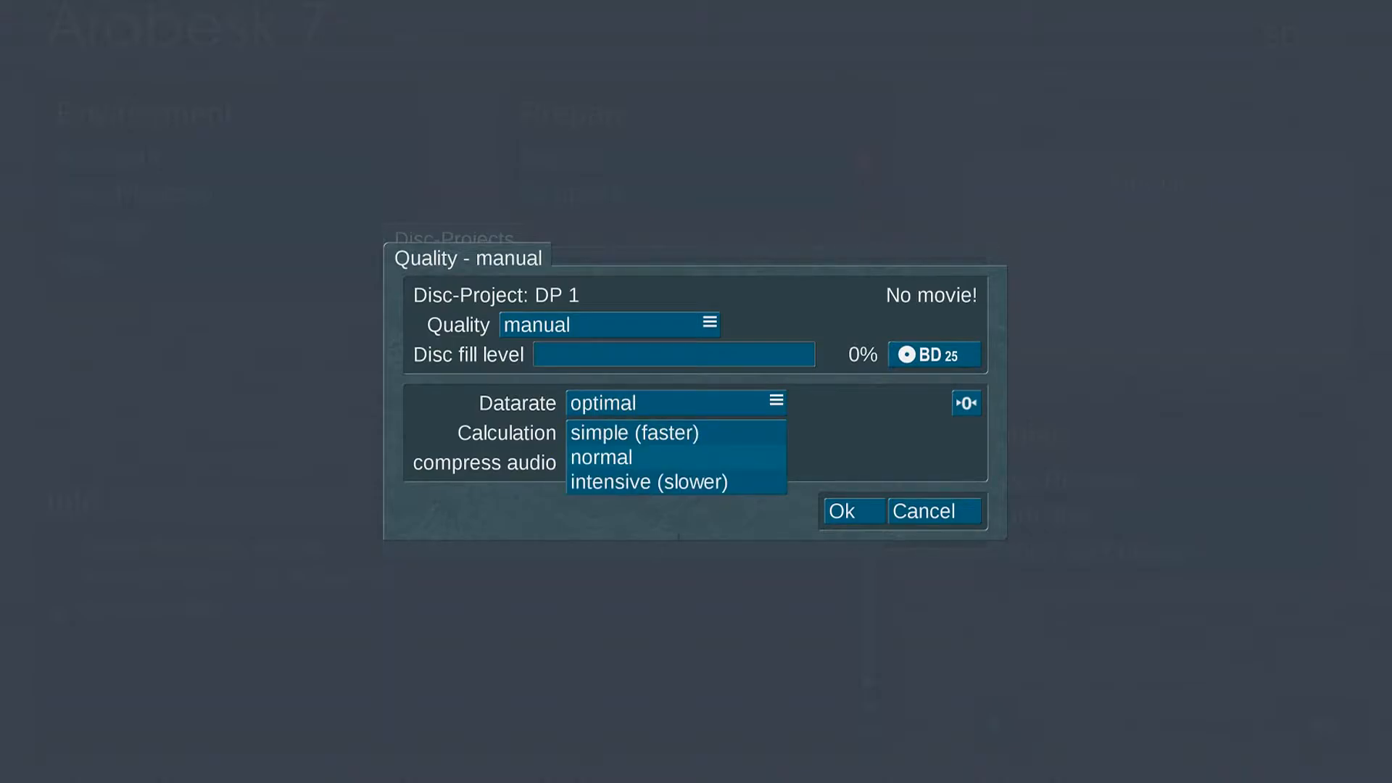
left_click(645, 458)
left_click(578, 463)
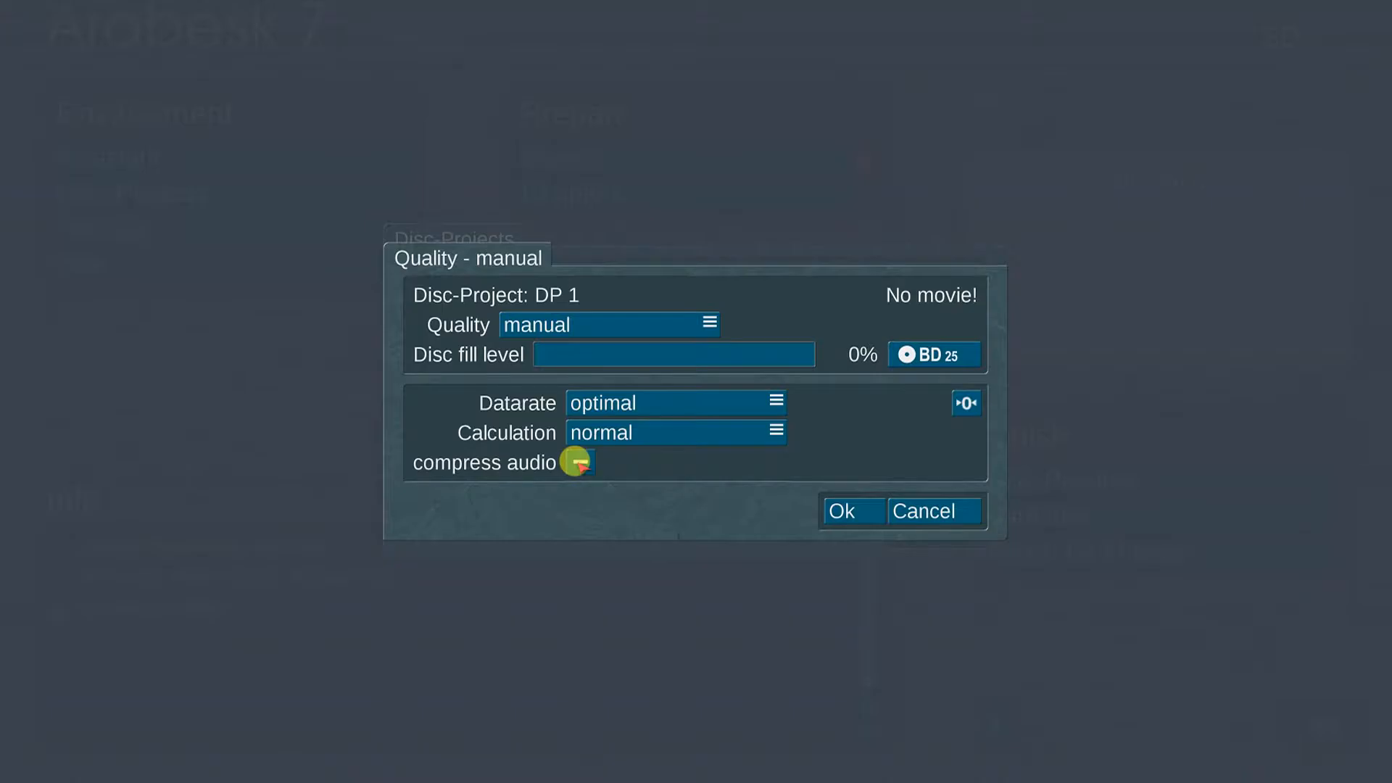
key("Return")
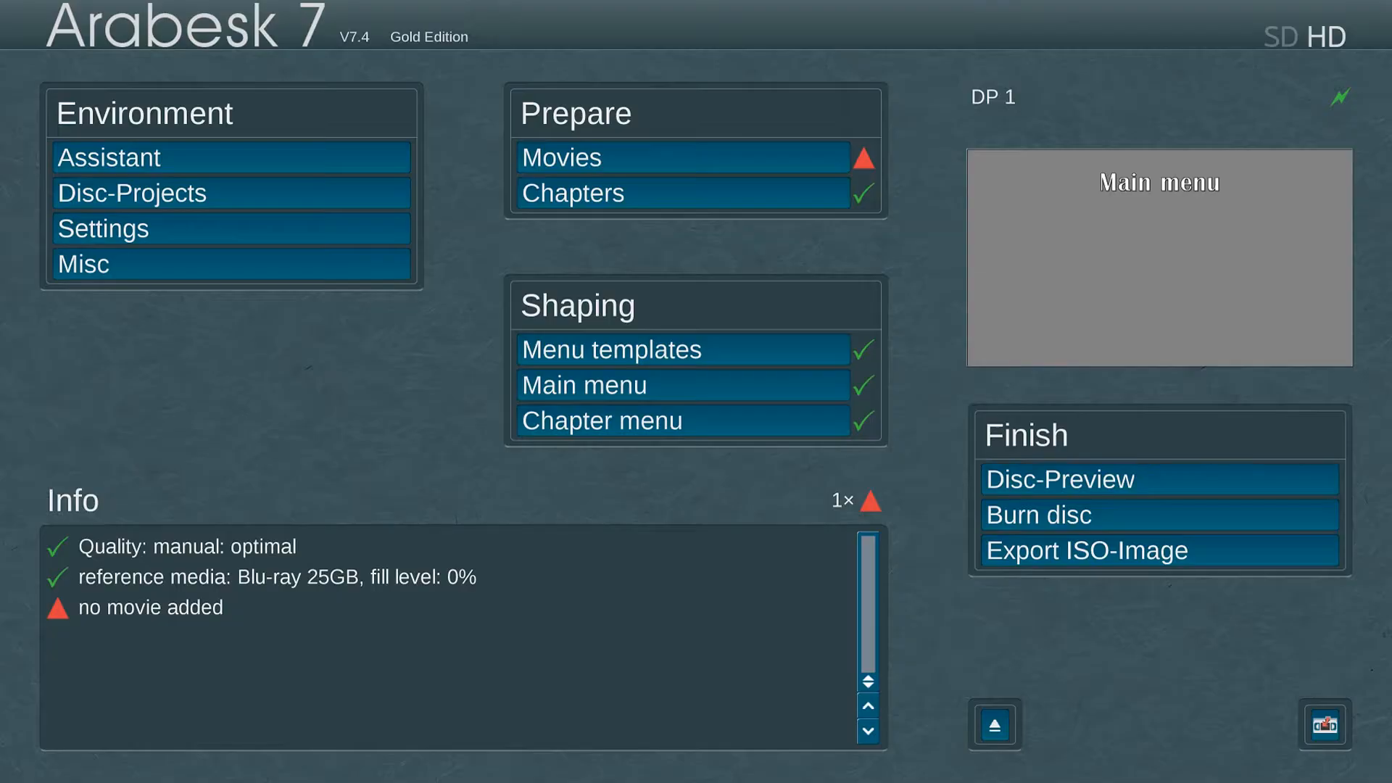
Step: Look through the Settings and Misc options, then show DP 1's empty Movies list
left_click(296, 217)
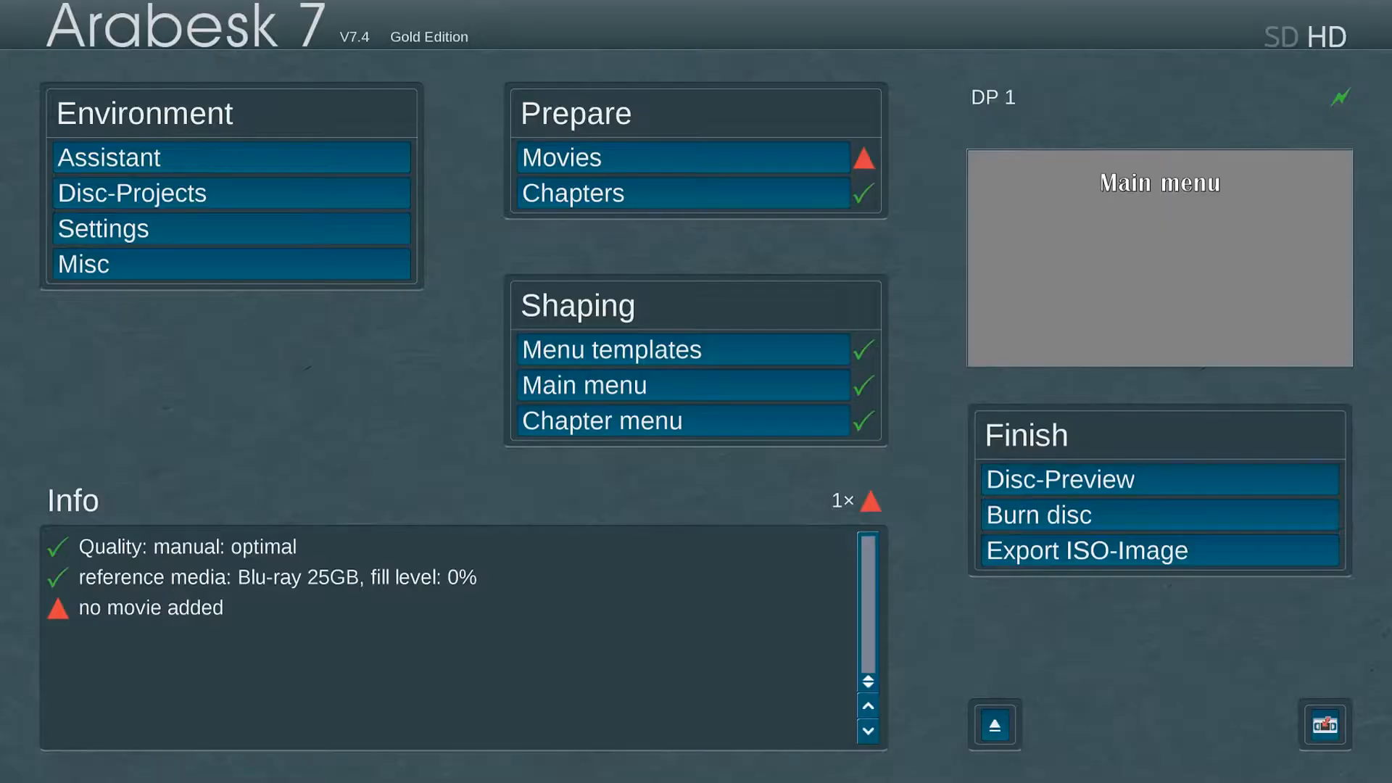
left_click(286, 264)
left_click(729, 149)
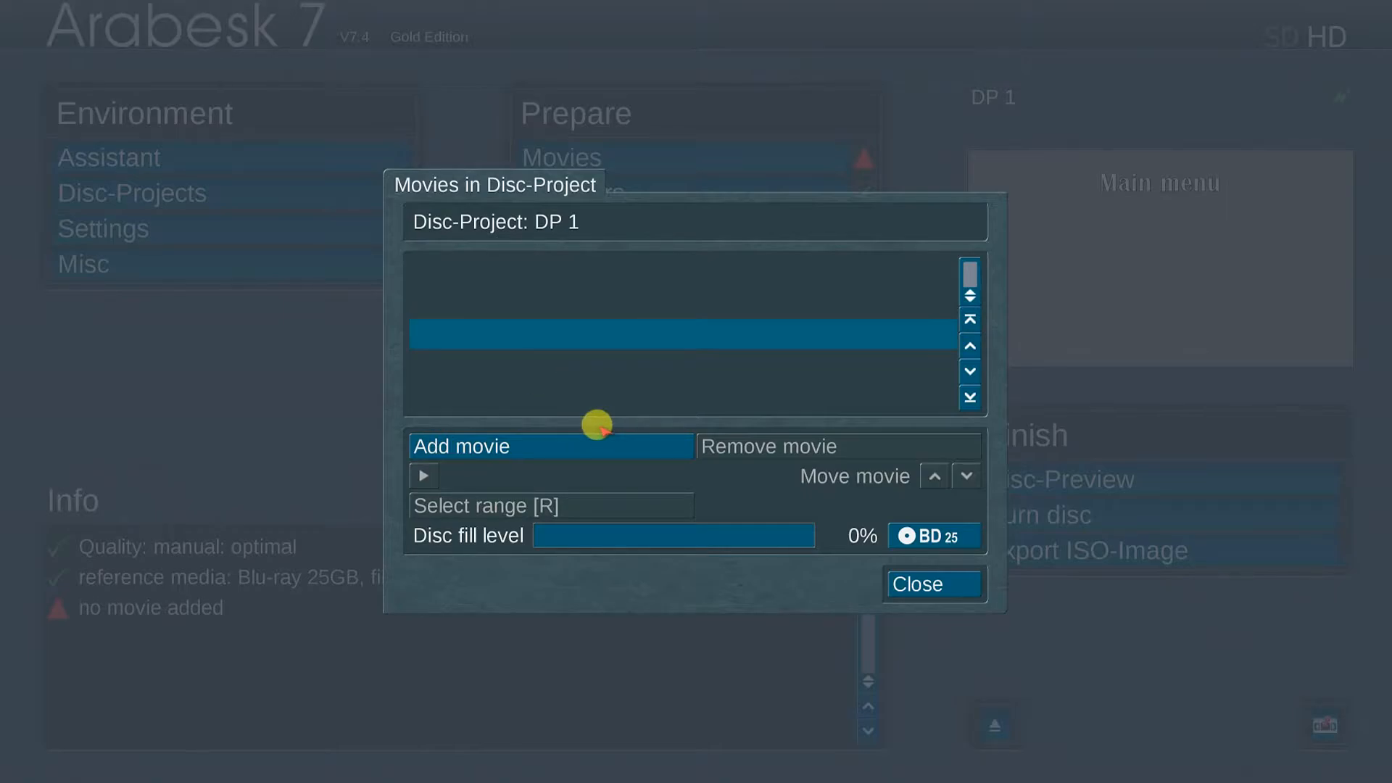
Step: Add the Bogart Windows Demo Project as a movie in the disc project
left_click(569, 441)
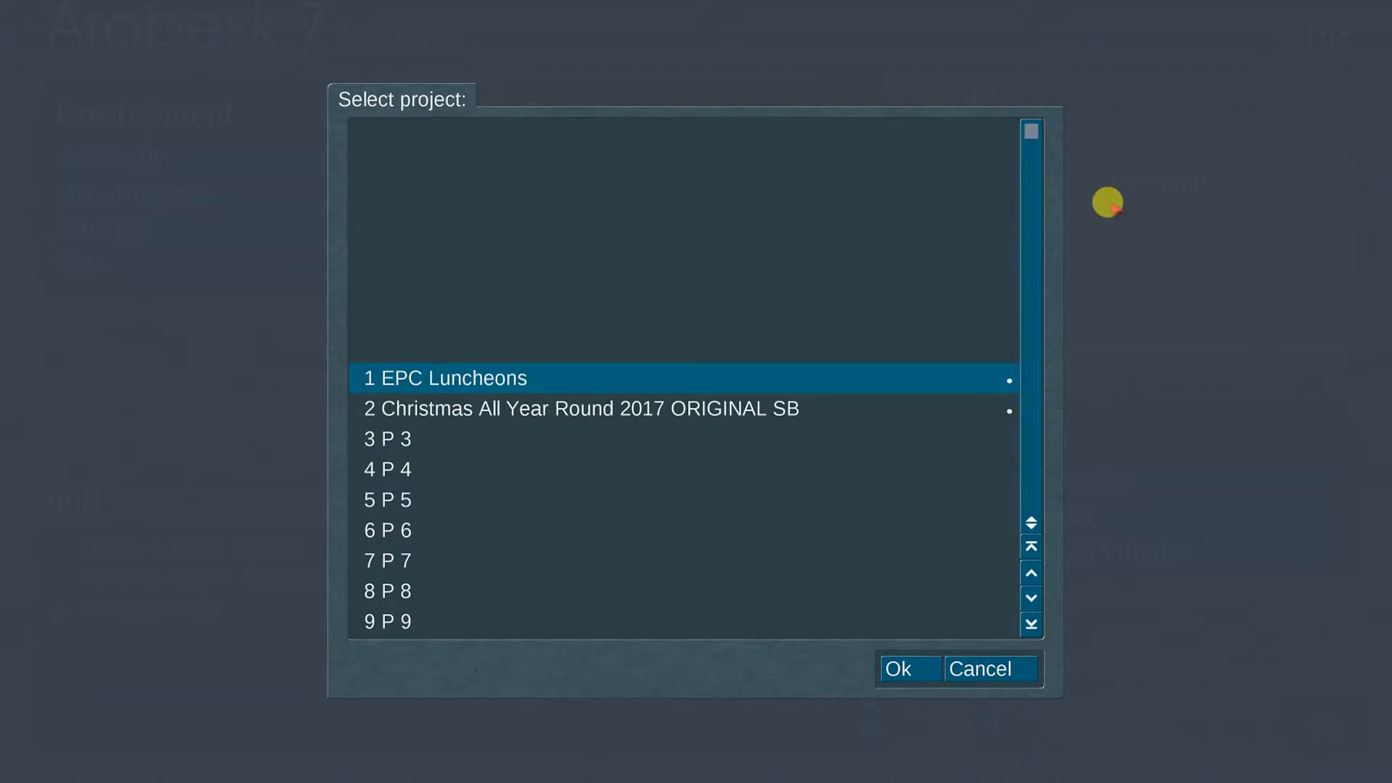
key("Down")
key("Down")
key("Down")
key("Down")
key("Down")
key("Down")
key("Down")
key("Down")
key("Down")
key("Down")
key("Down")
key("Down")
key("Down")
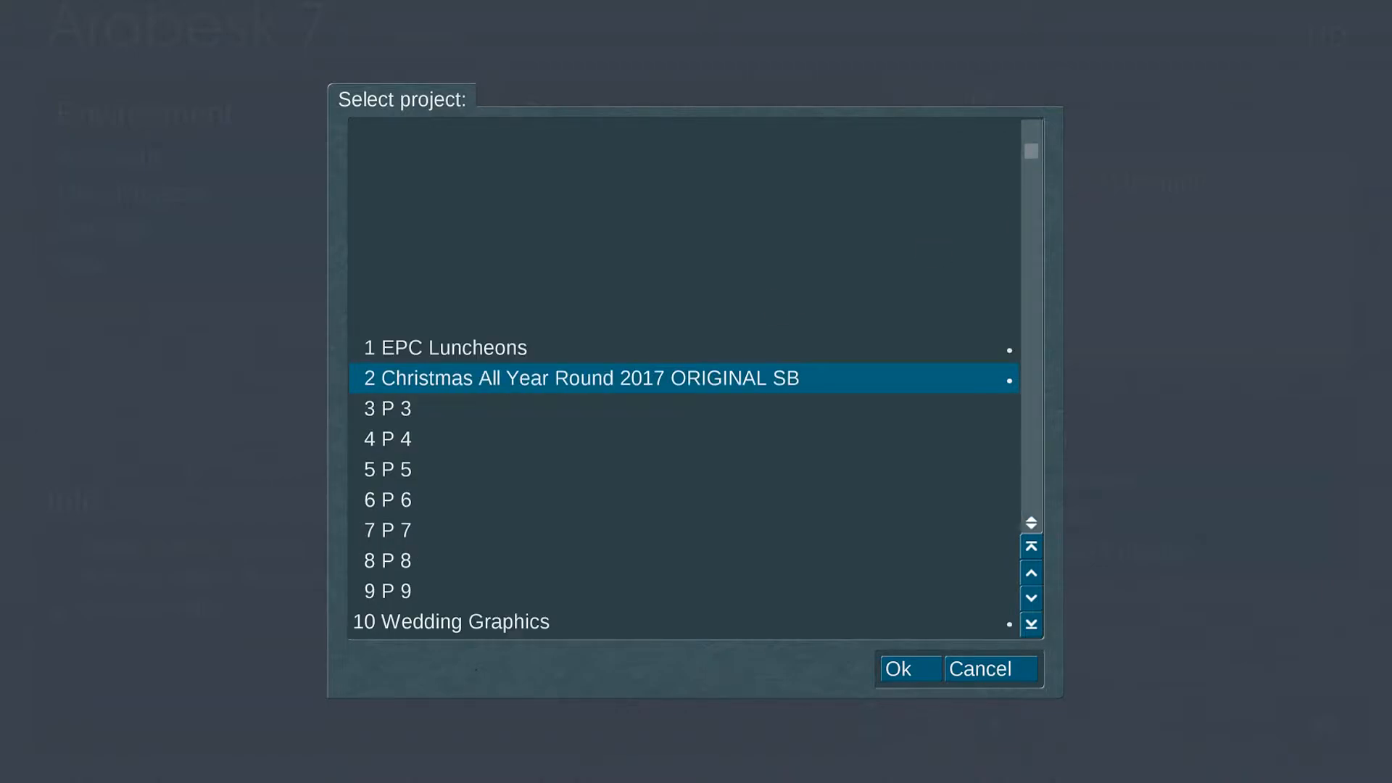
key("Down")
key("Down")
key("Down")
key("Down")
key("Down")
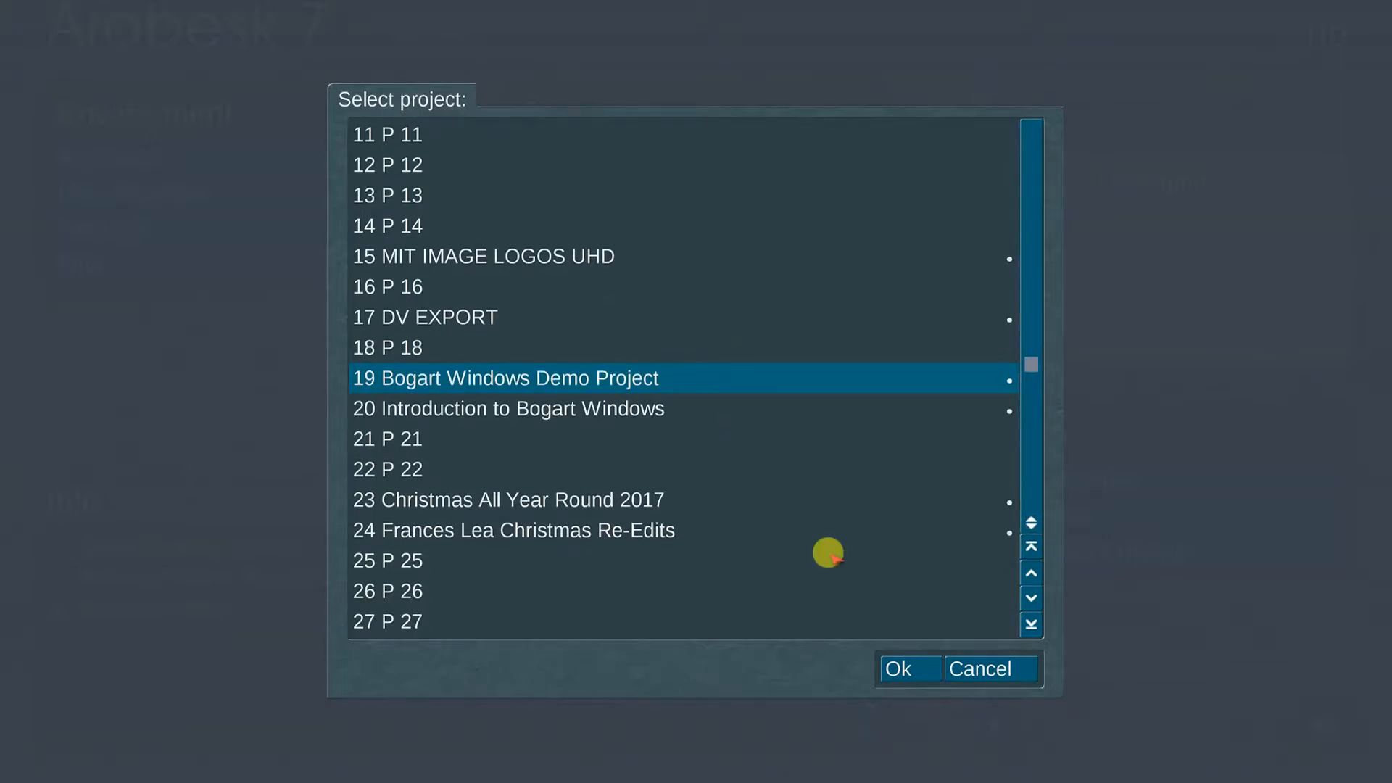
key("Return")
Step: Set chapter partitioning to 'adopt from Bogart' and accept the three chapters
left_click(732, 187)
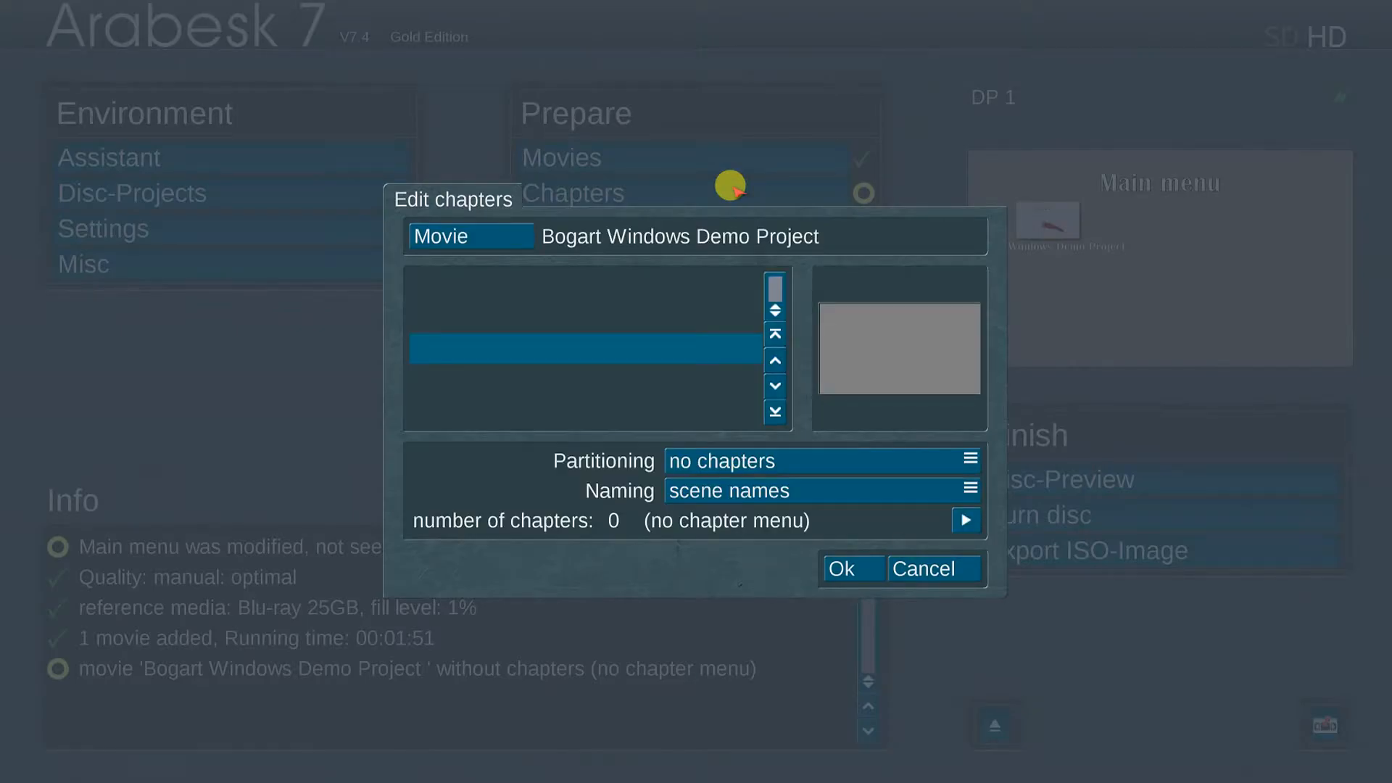
left_click(795, 457)
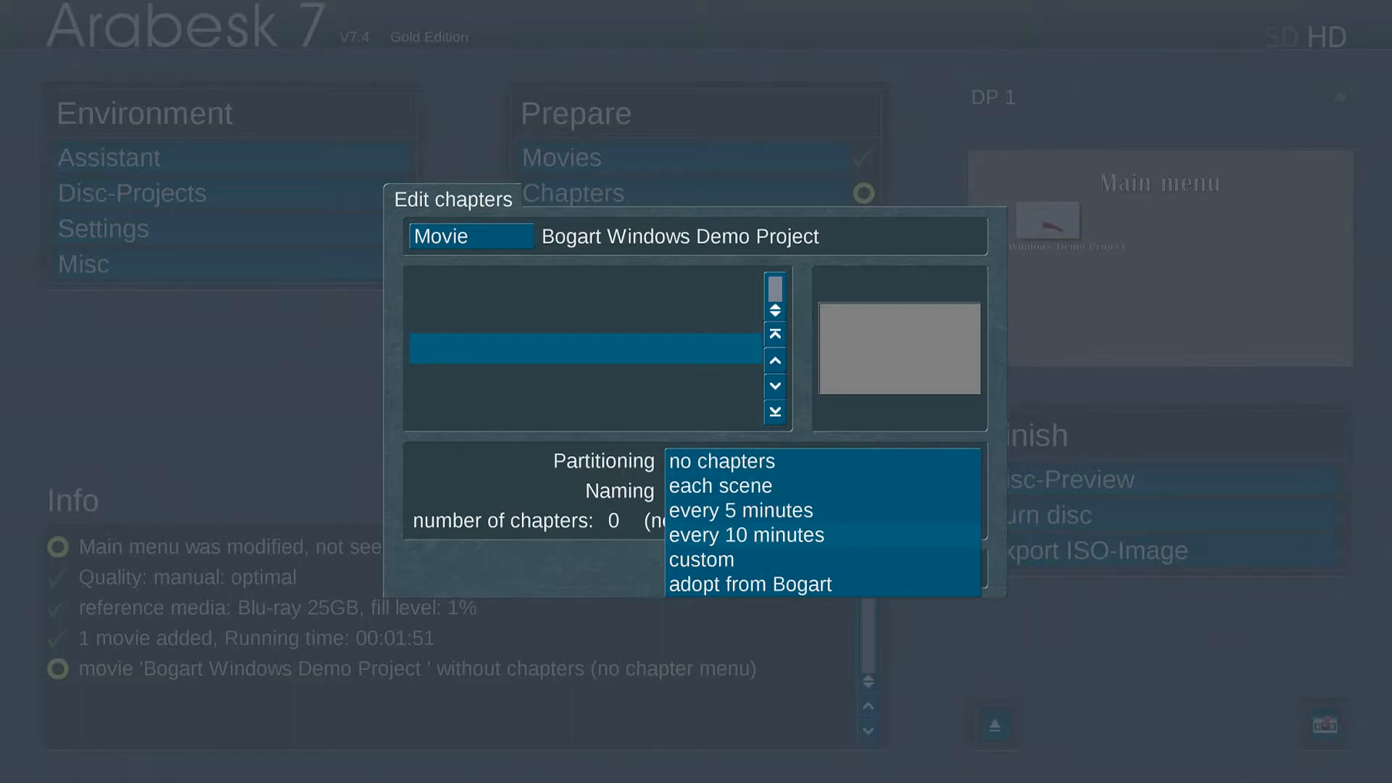
left_click(795, 584)
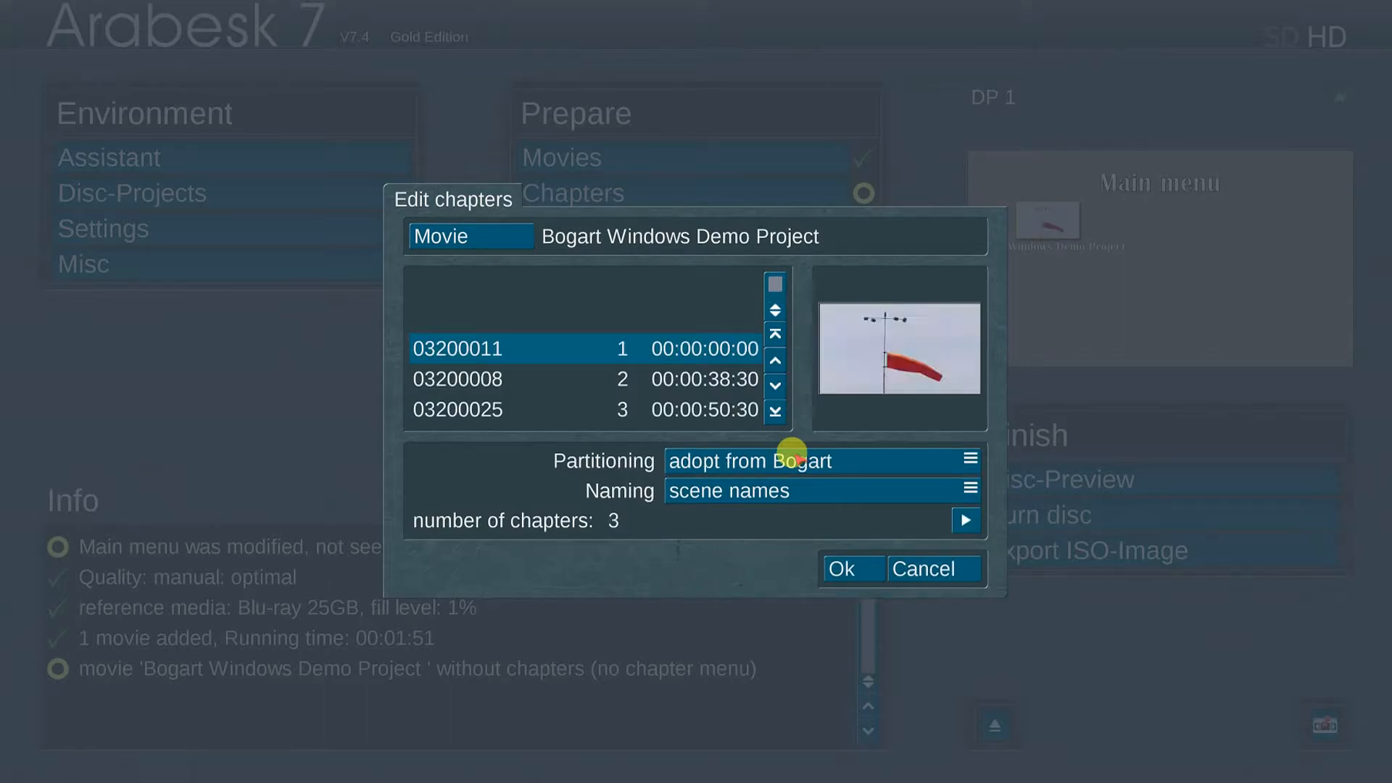
left_click_drag(779, 282, 779, 292)
scroll(621, 298, "up", 2)
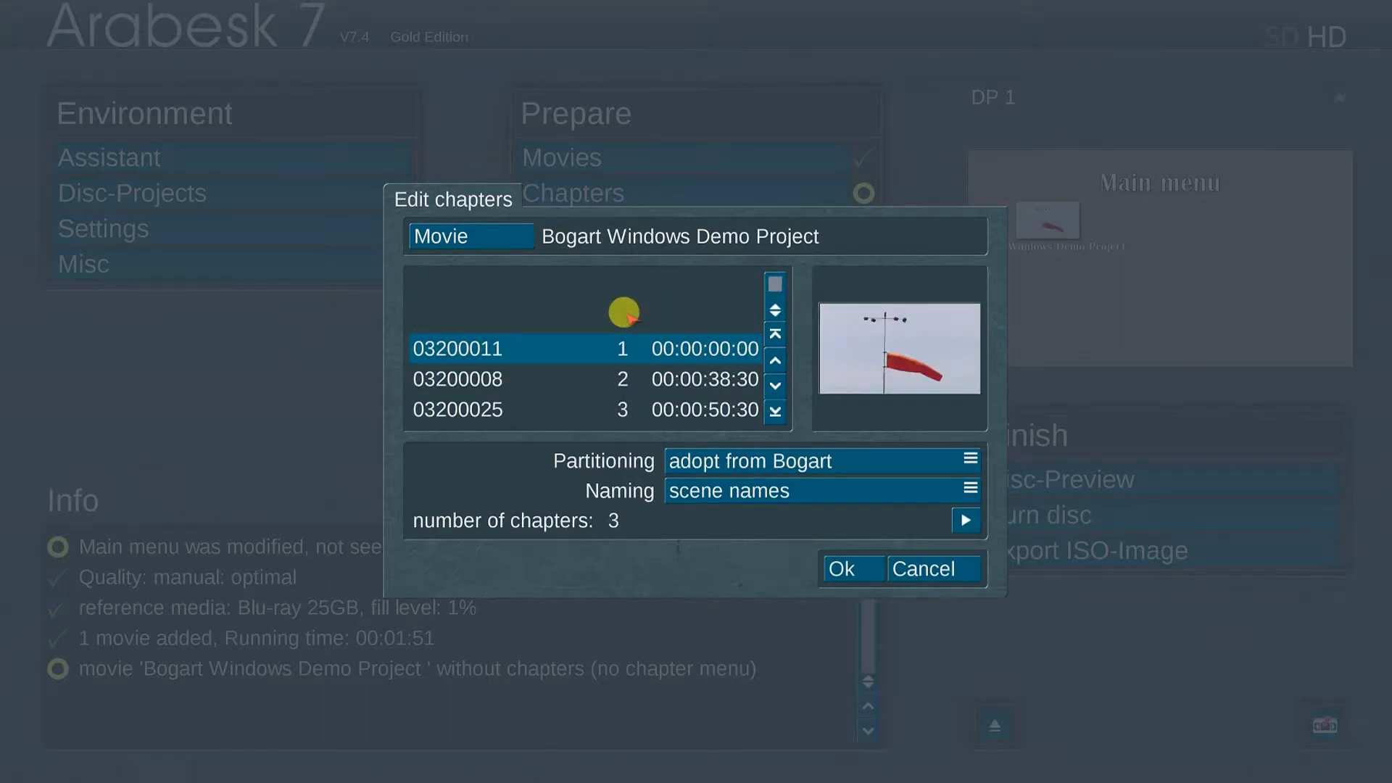
scroll(668, 373, "down", 2)
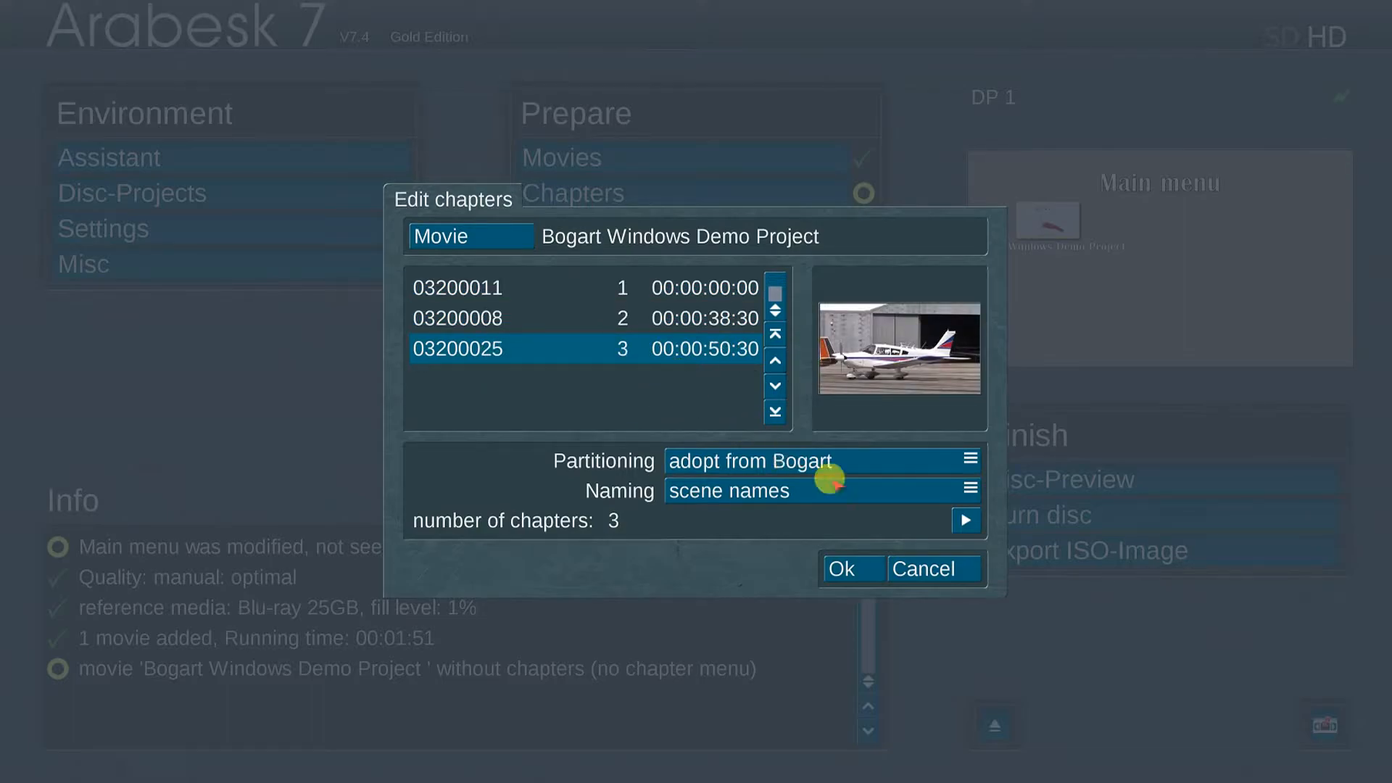
left_click(848, 564)
Step: Load the Black & White menu template after previewing Dragon and Frog and Butterfly
left_click(724, 345)
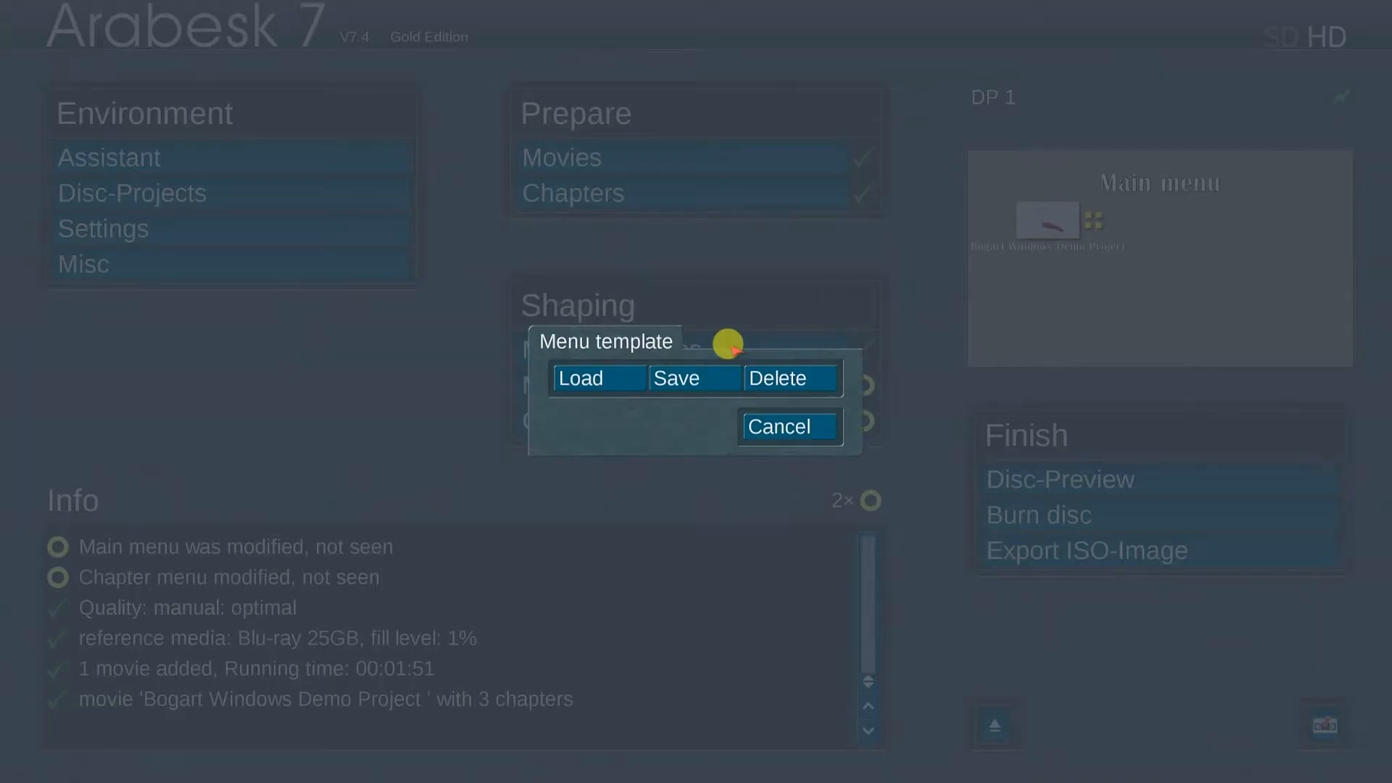
left_click(598, 373)
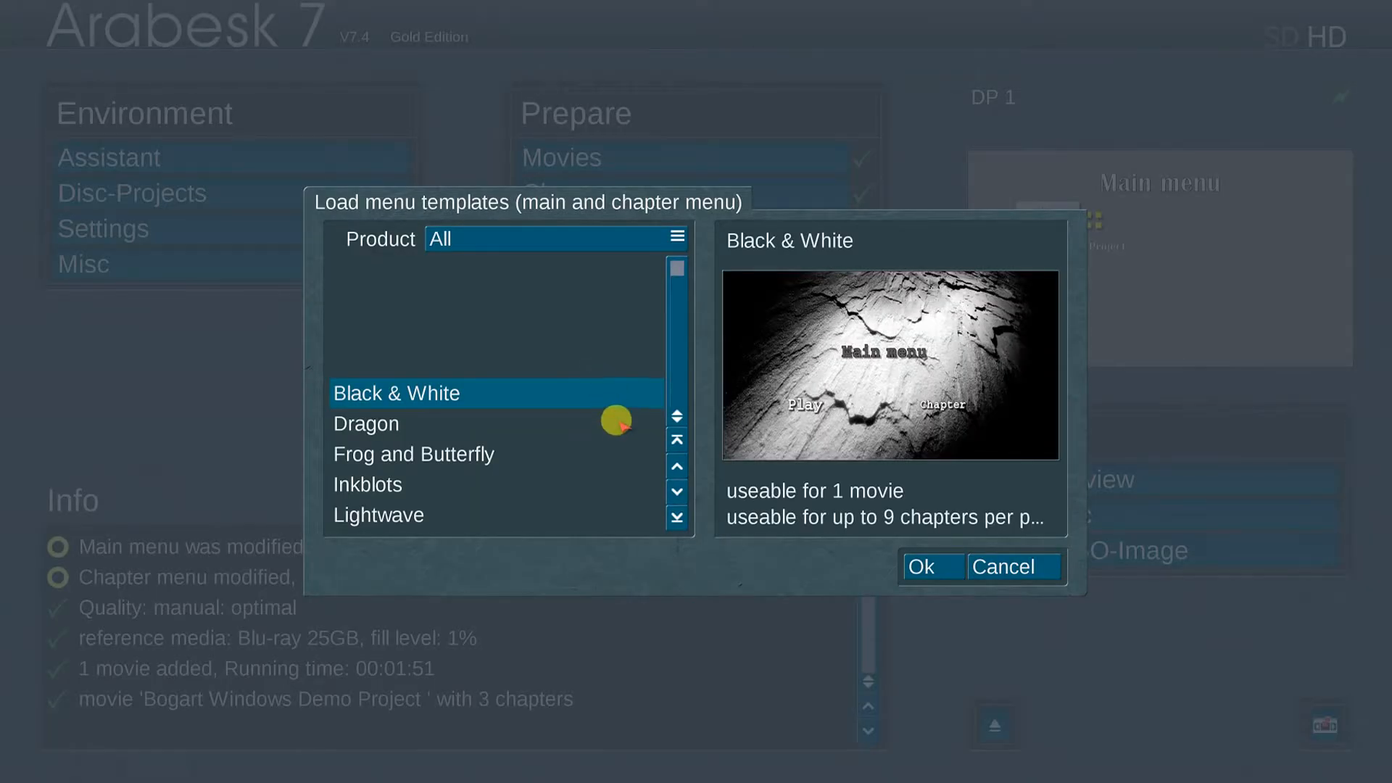
left_click(617, 421)
left_click(616, 421)
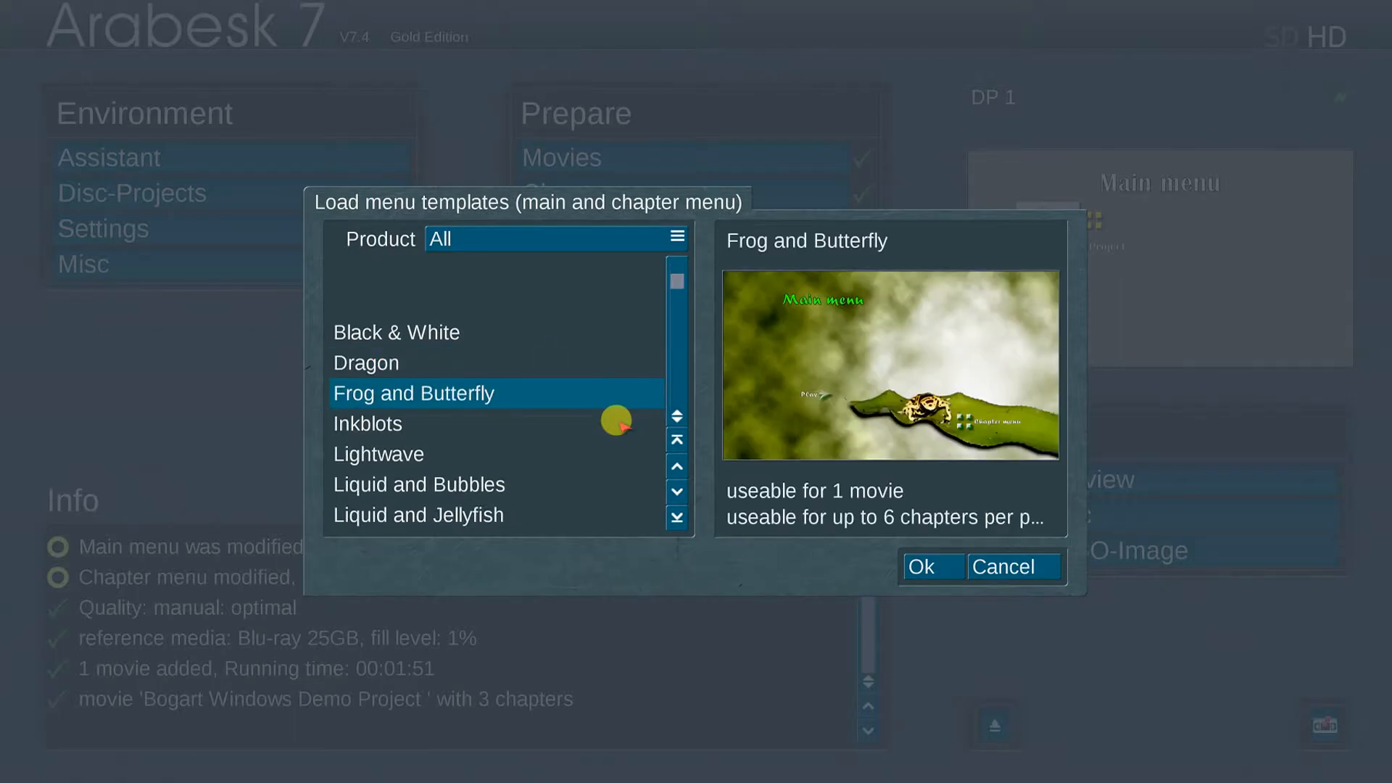
left_click(449, 330)
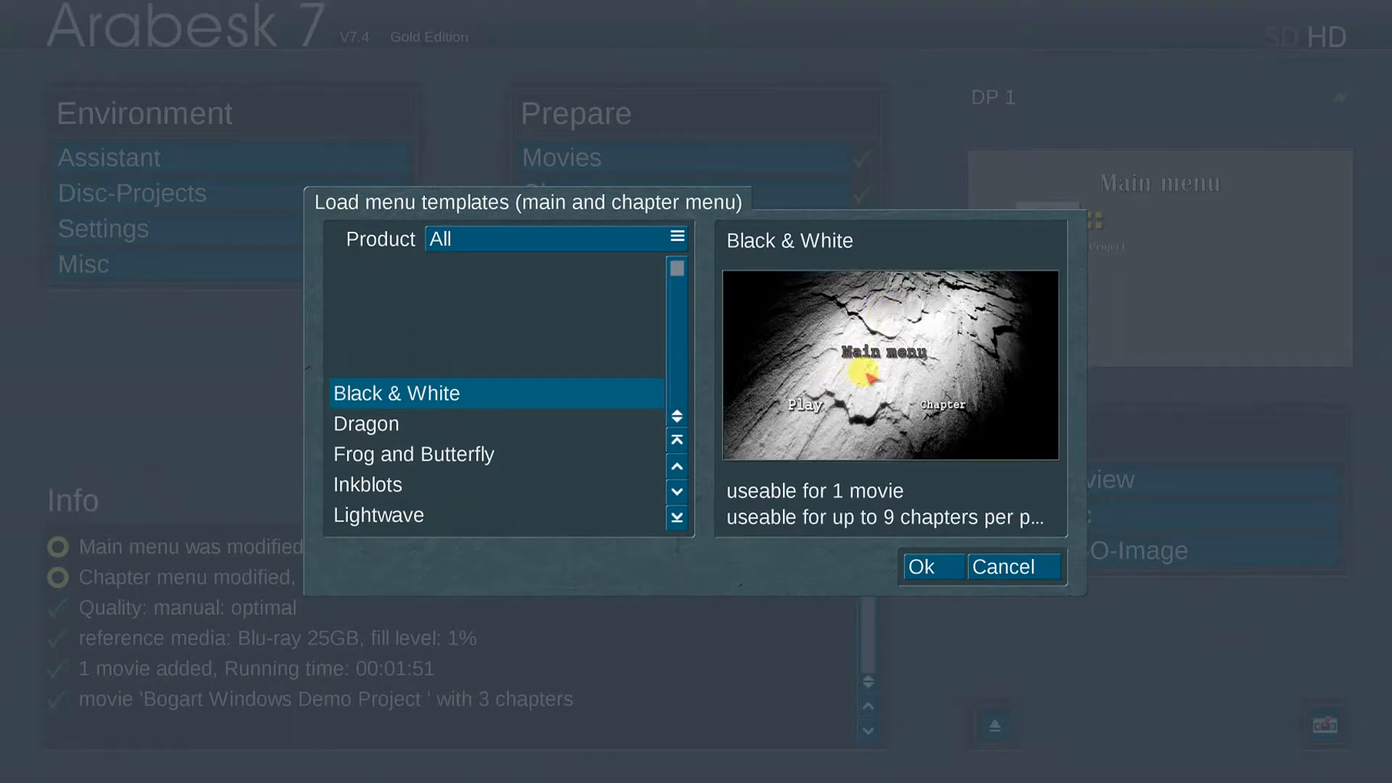
left_click(931, 566)
Step: Keep Disc-Start on Menu in the main menu and check its background
left_click(775, 382)
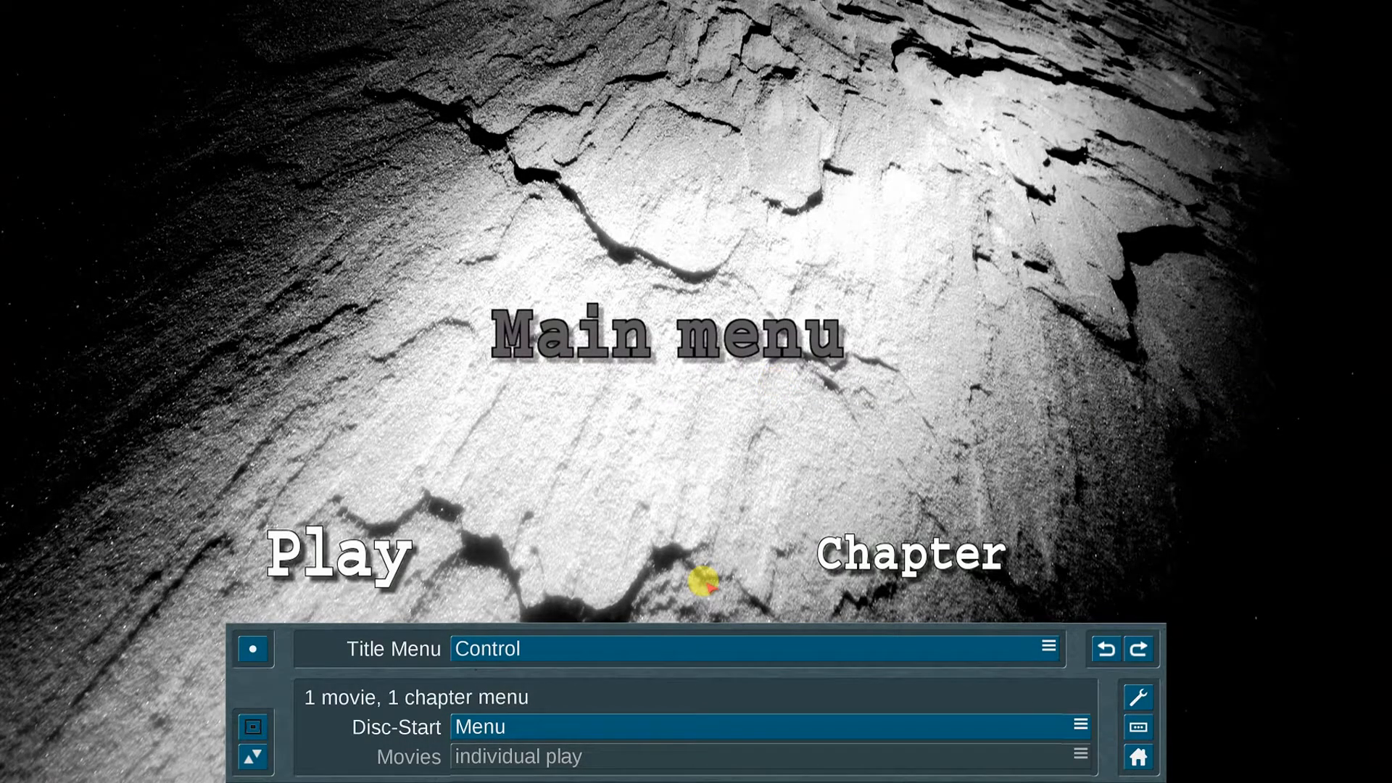
left_click(593, 722)
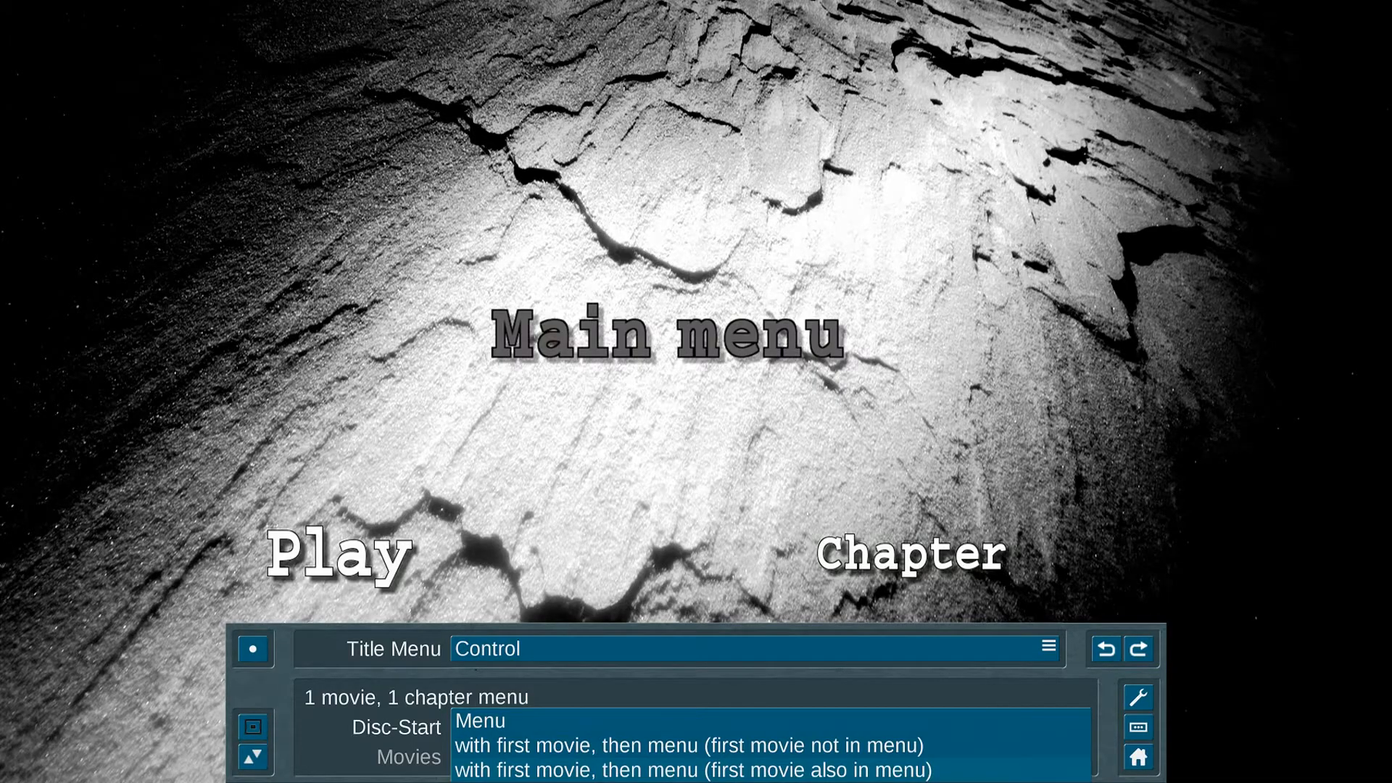
left_click(590, 719)
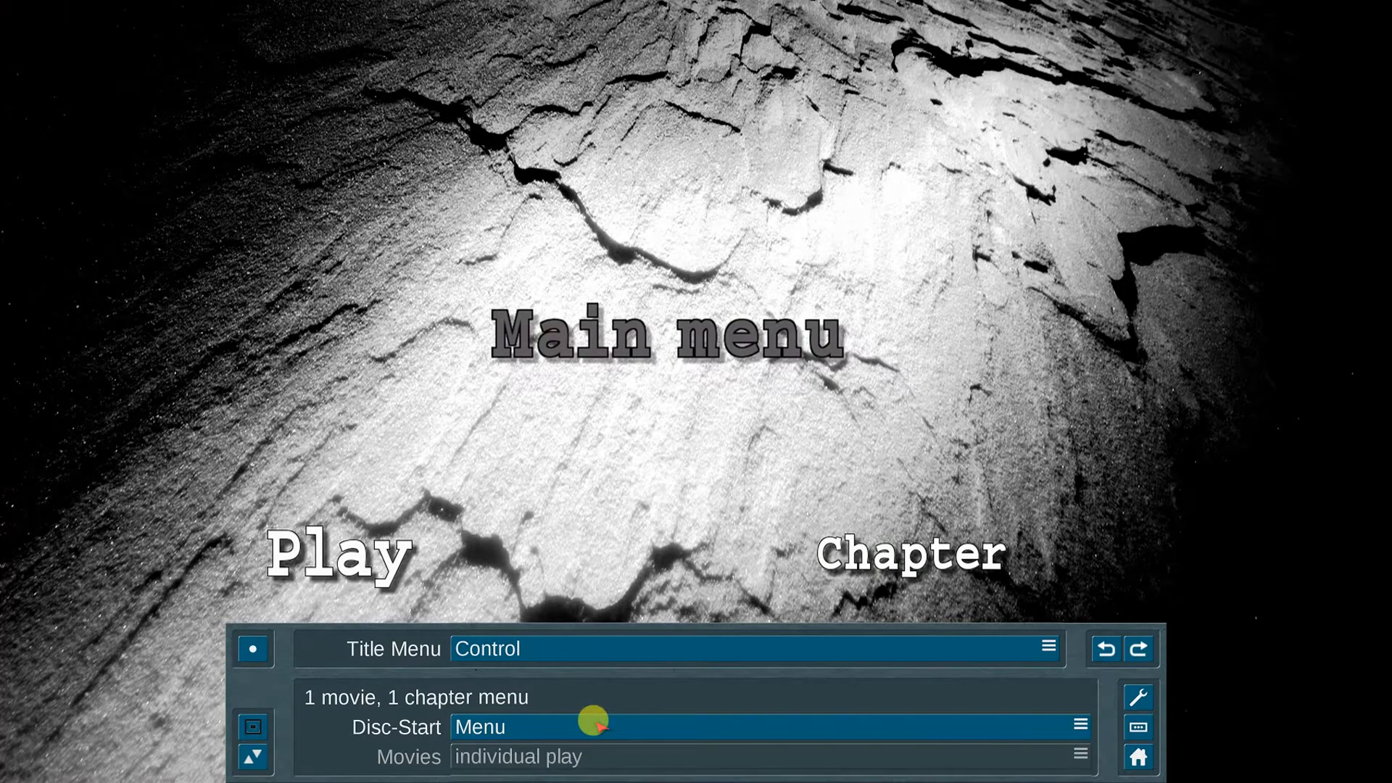
left_click(590, 648)
left_click(612, 627)
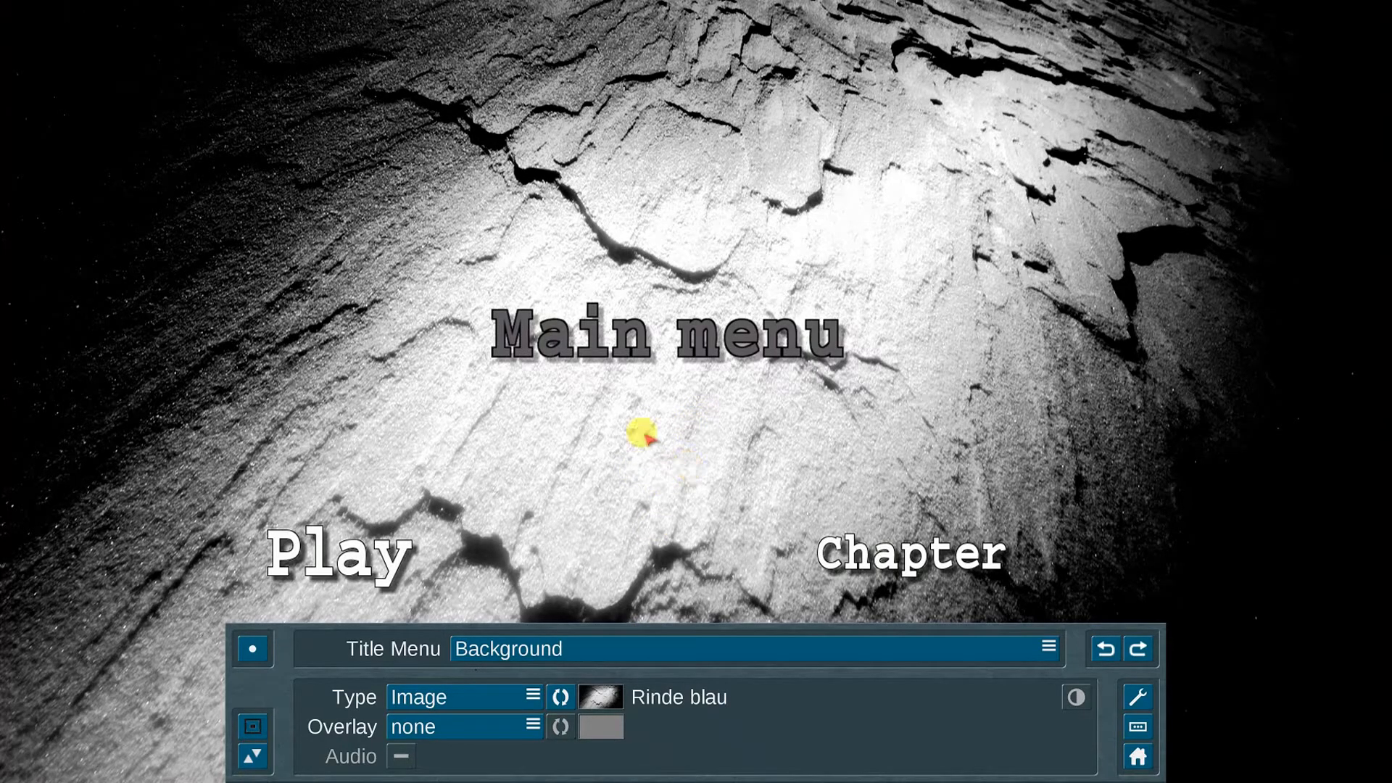
left_click(580, 647)
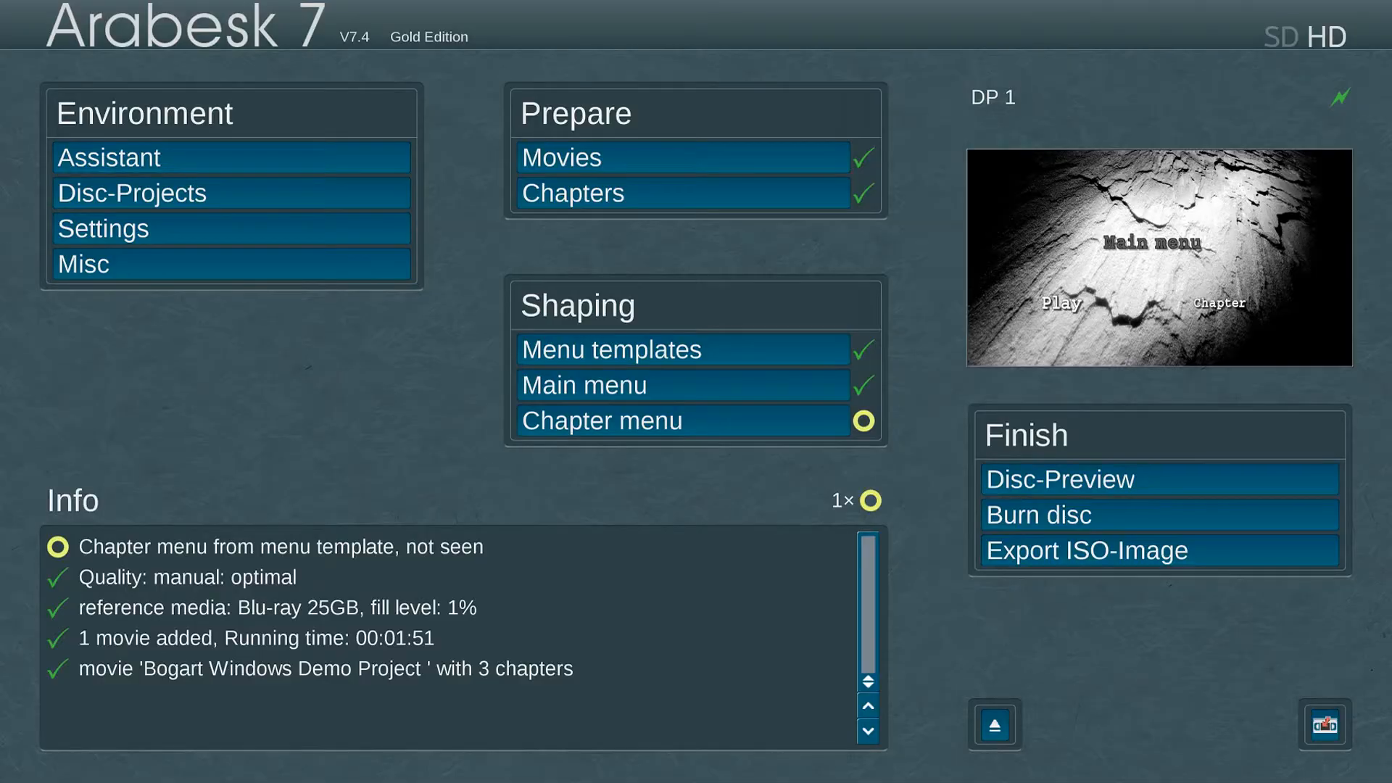
Step: Check the main and Chapter menus in Disc-Preview, then burn the Blu-ray and acknowledge the success message
left_click(1177, 475)
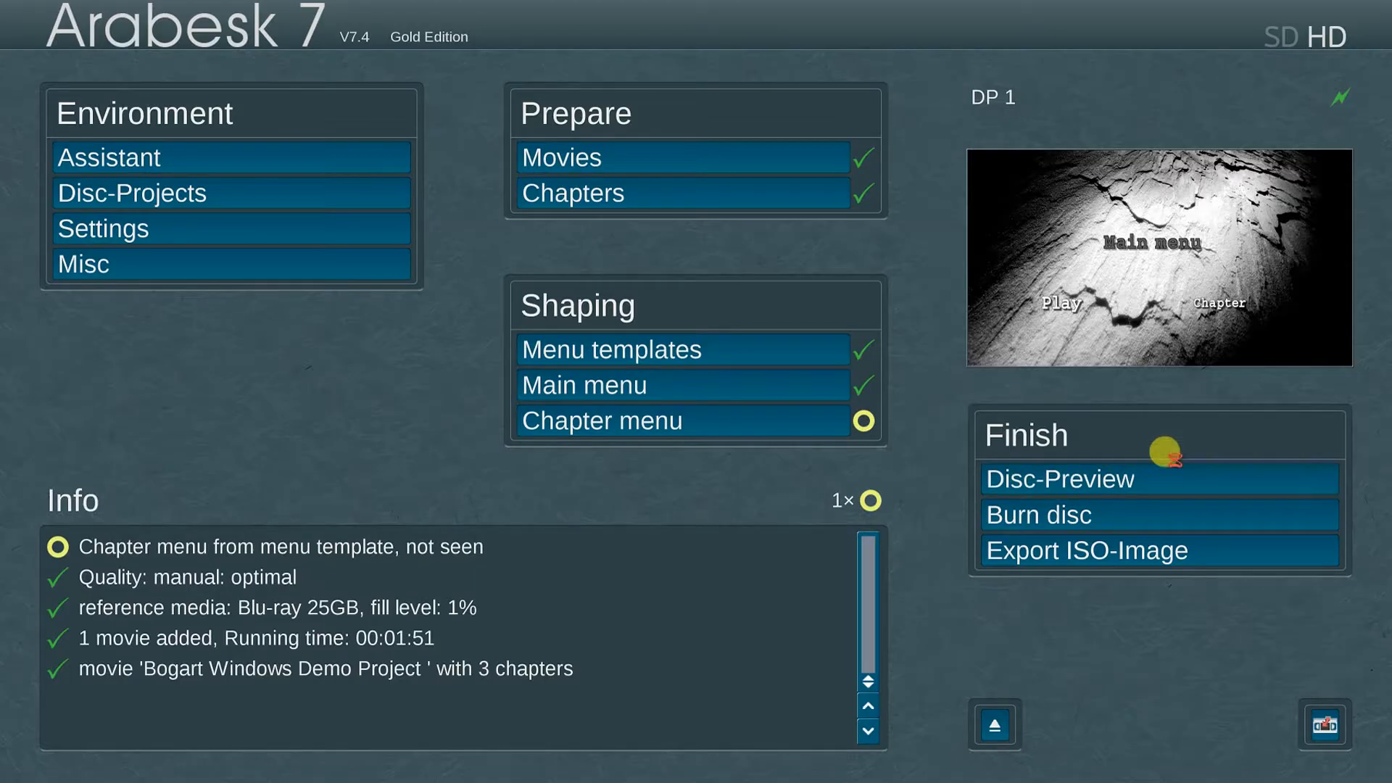
left_click(1350, 733)
left_click(1300, 707)
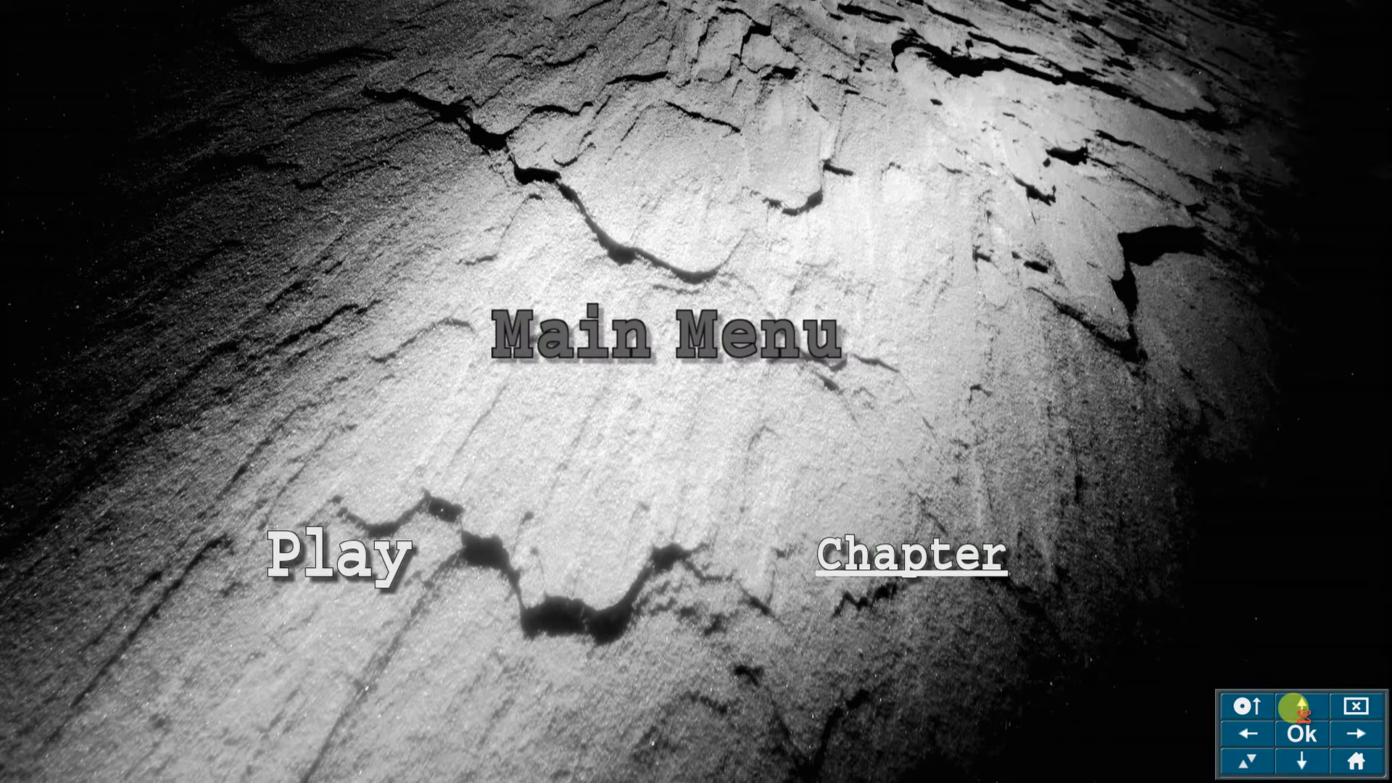
left_click(1301, 731)
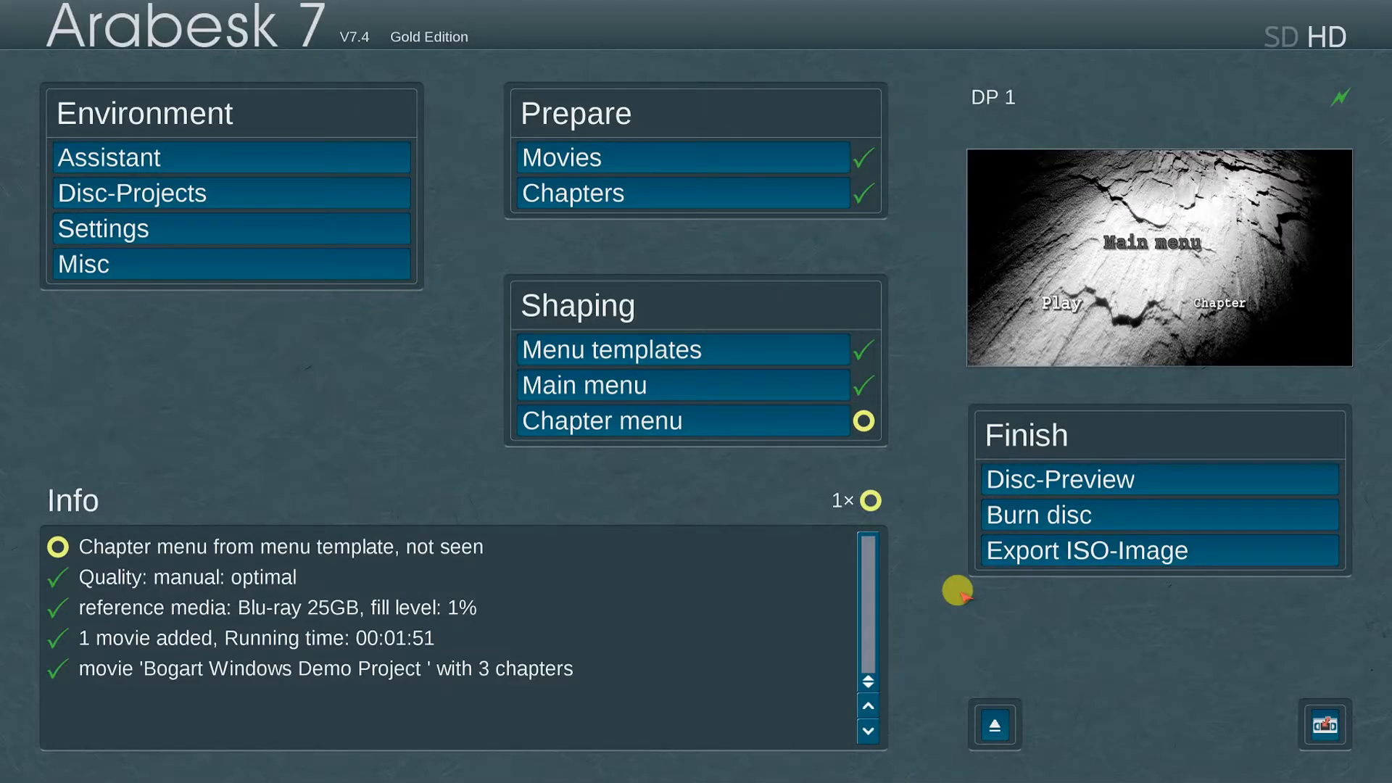
left_click(1131, 507)
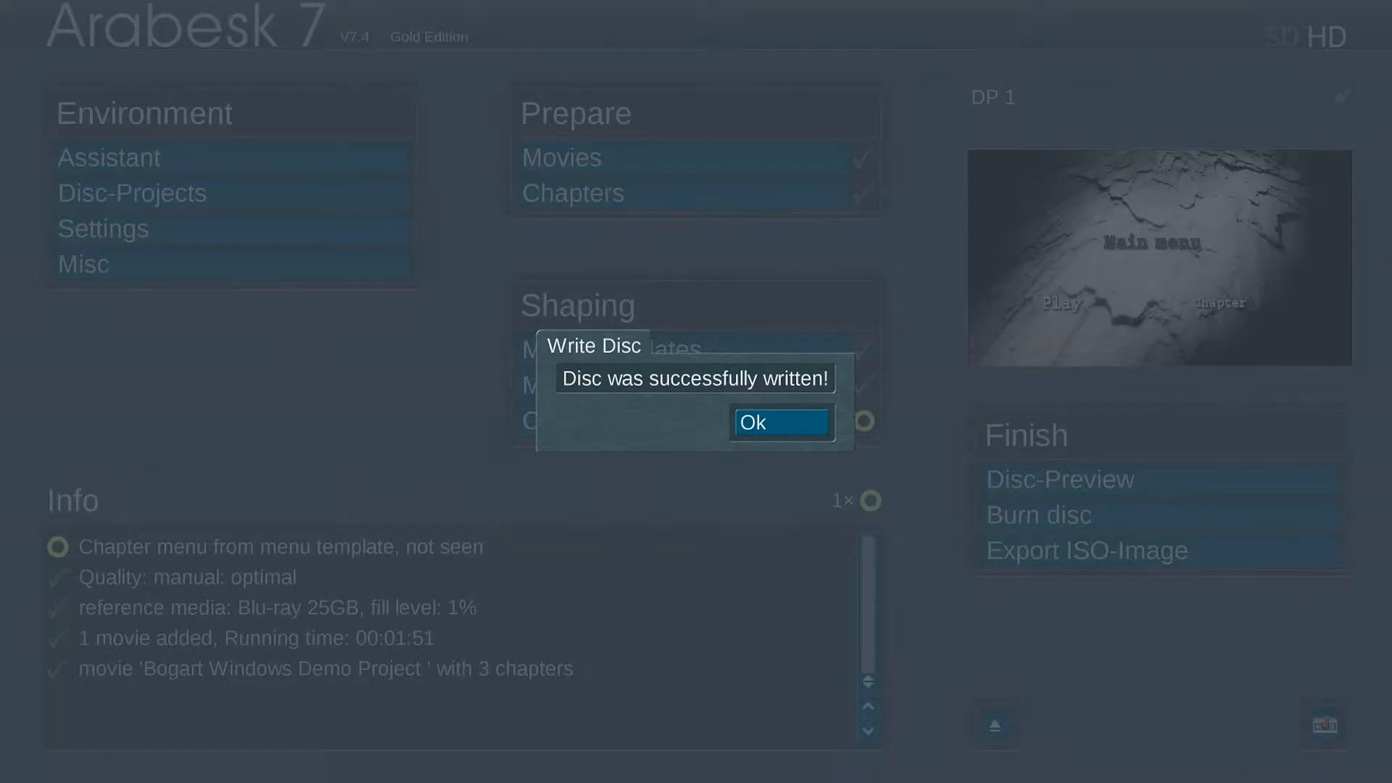
key("Return")
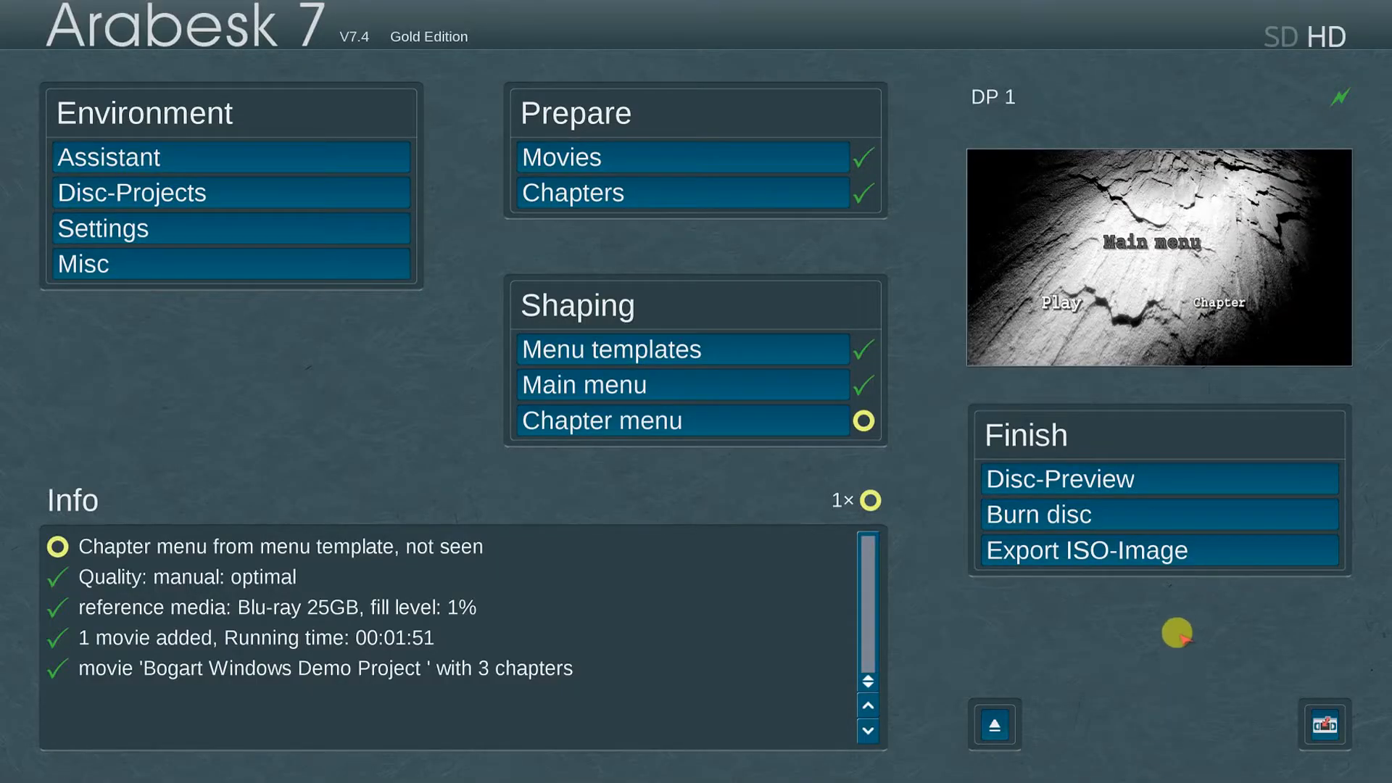
Step: Save the ISO image as 'Landing ISO' in the Desktop folder
left_click(1215, 546)
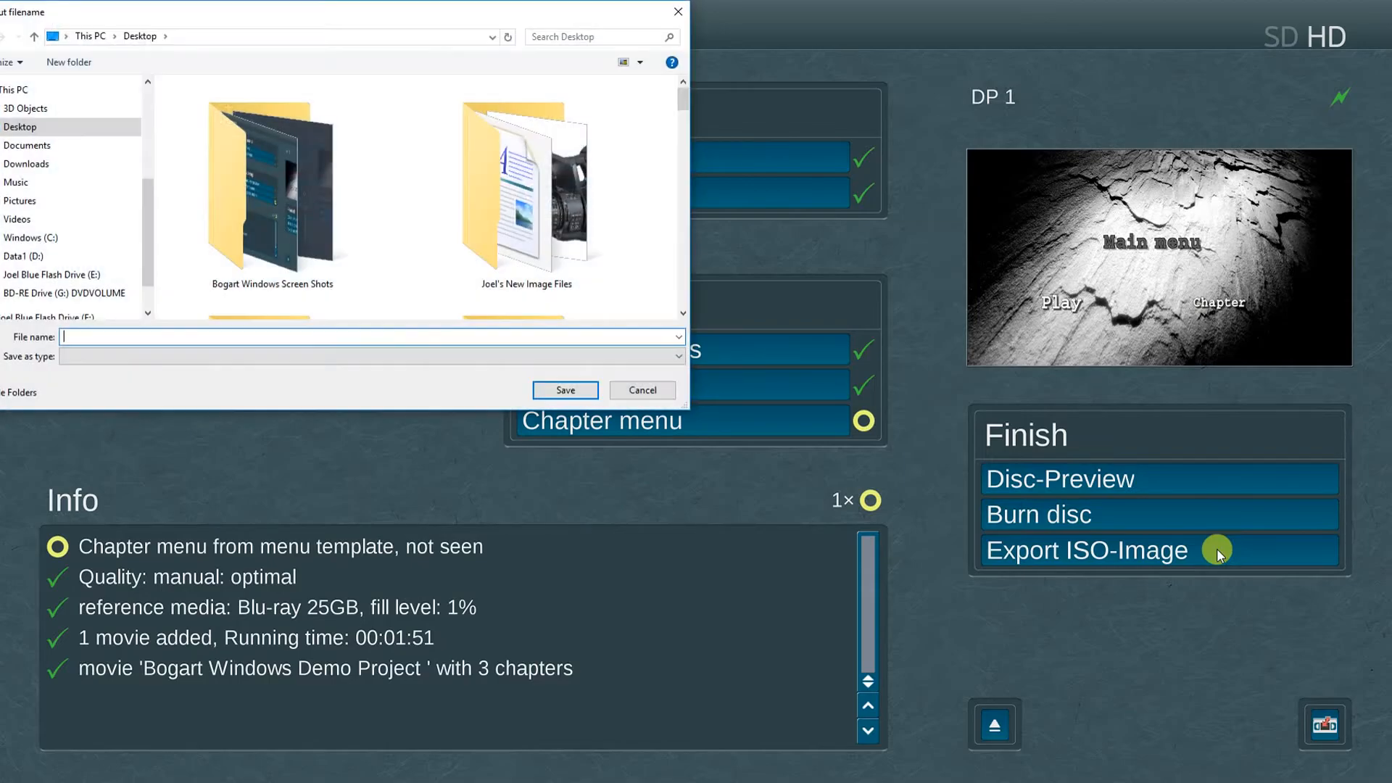
type("Landing")
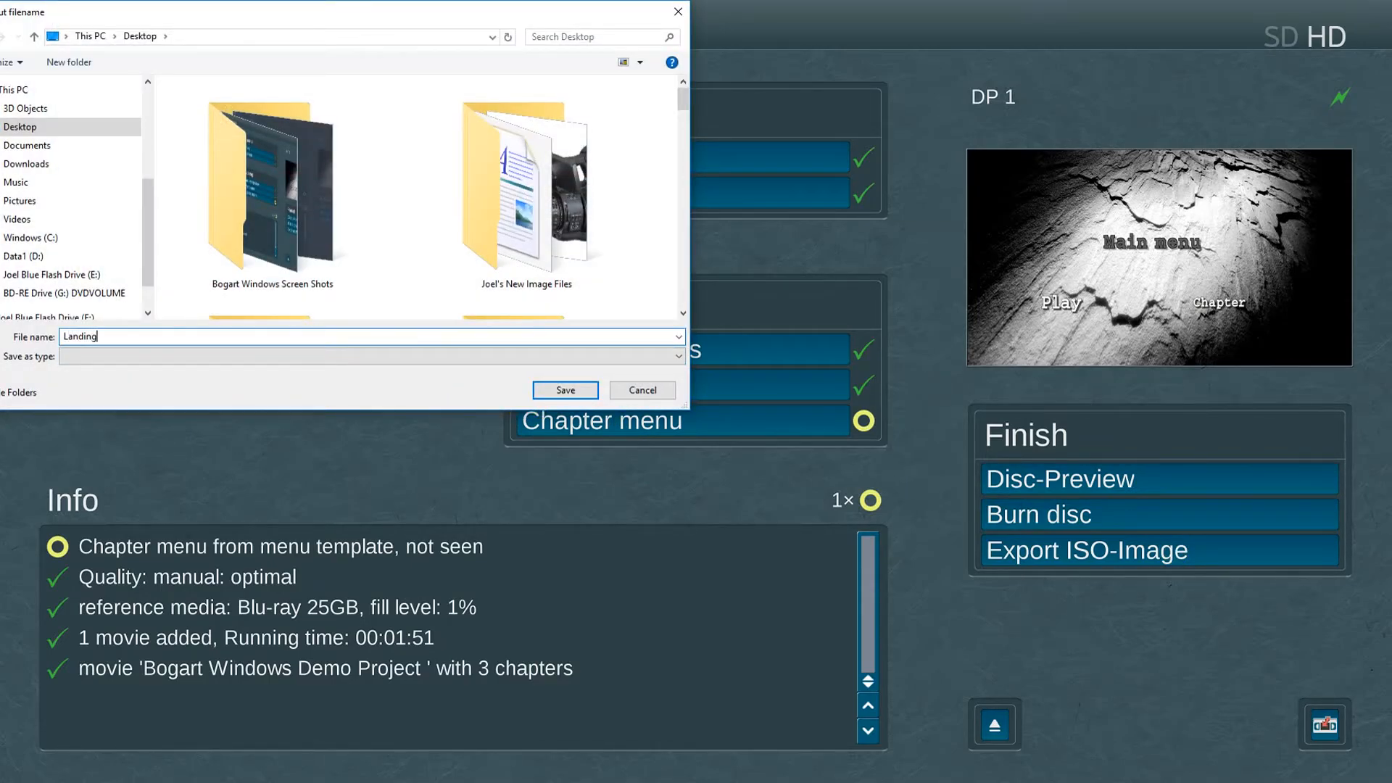
type(" ISO")
left_click(567, 390)
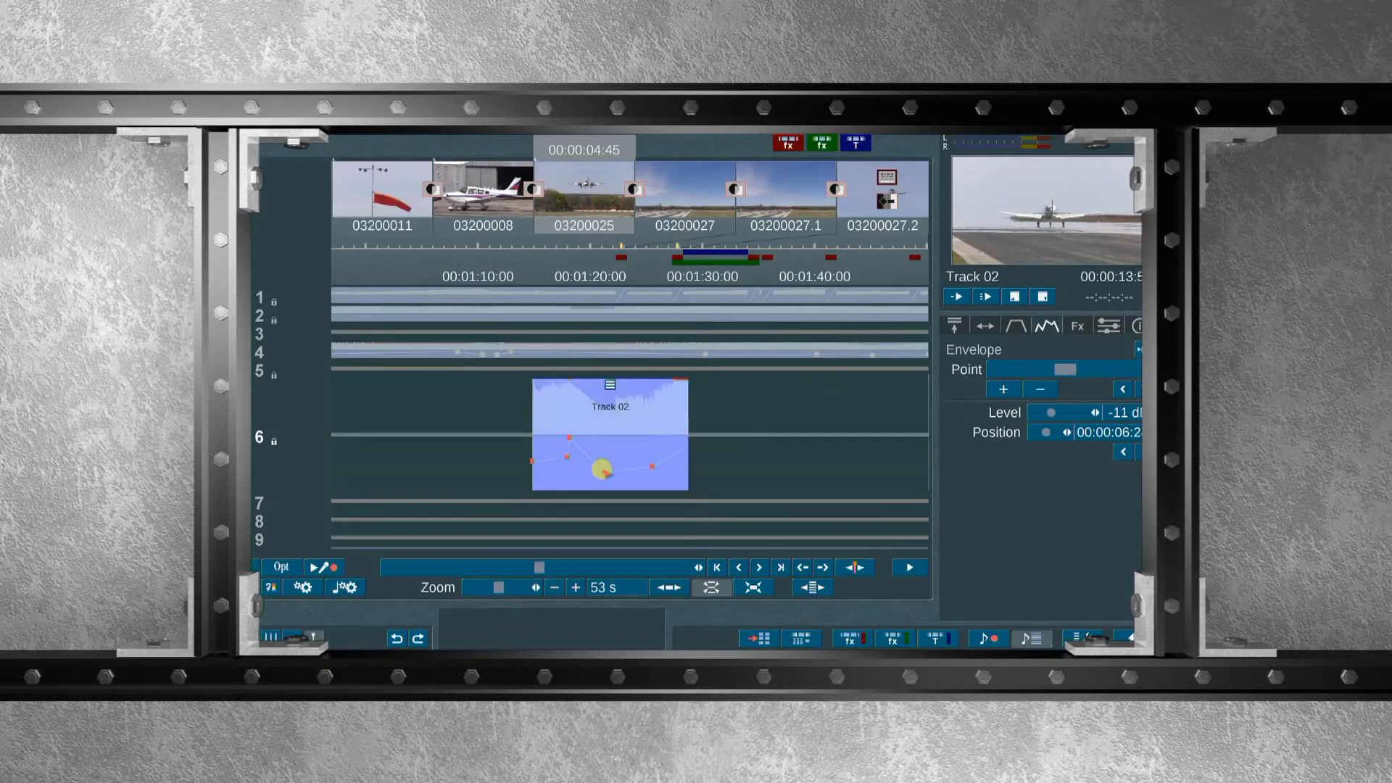
left_click(754, 586)
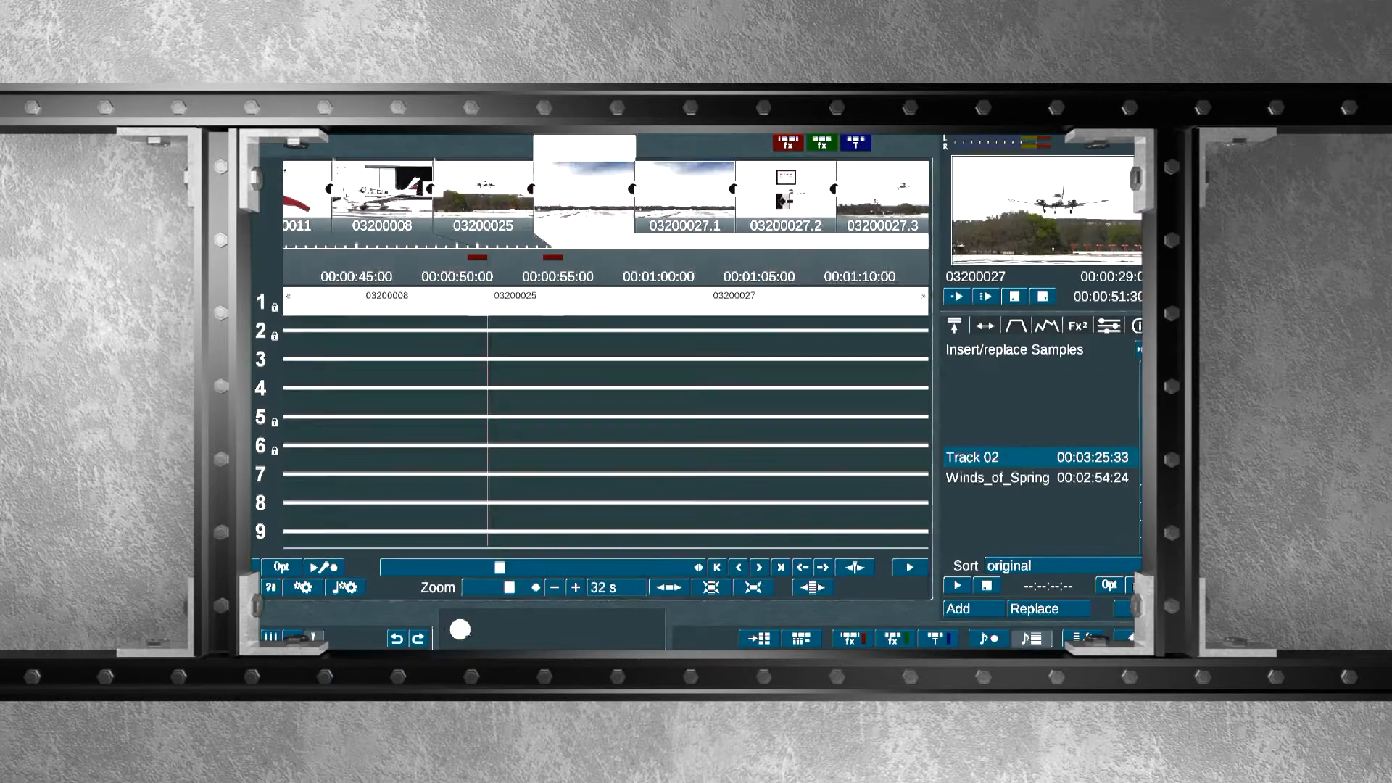